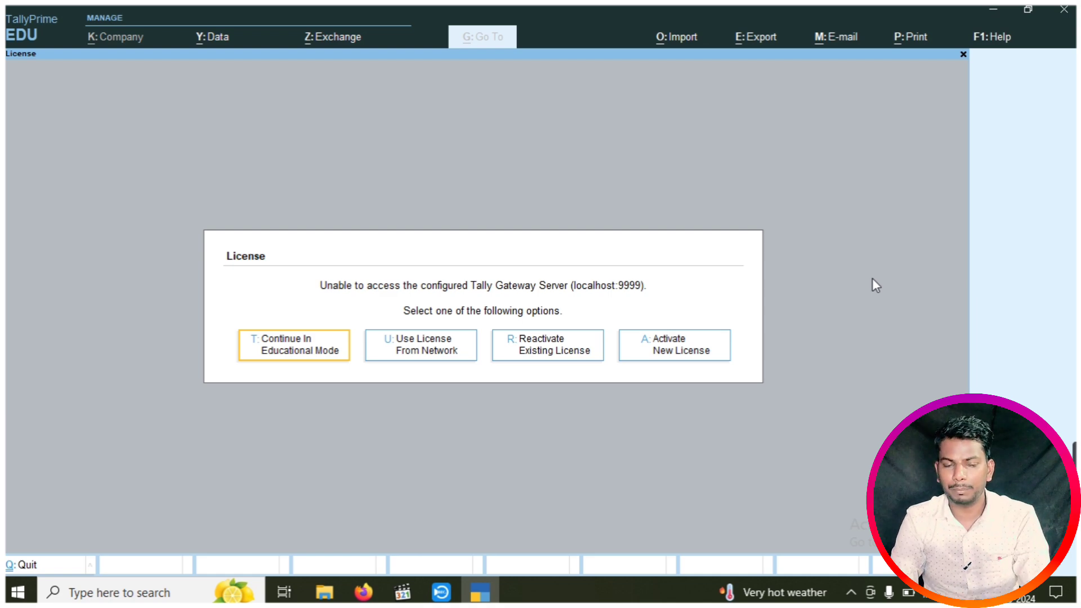
Continue in Educational Mode, skip the login, and start creating a new company
key(Return)
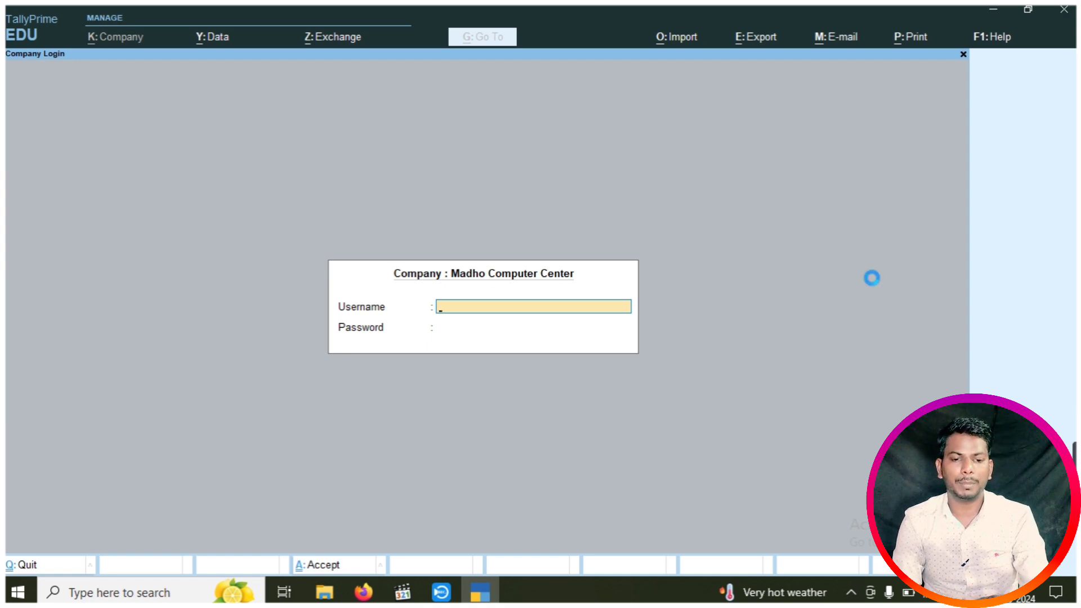
key(Escape)
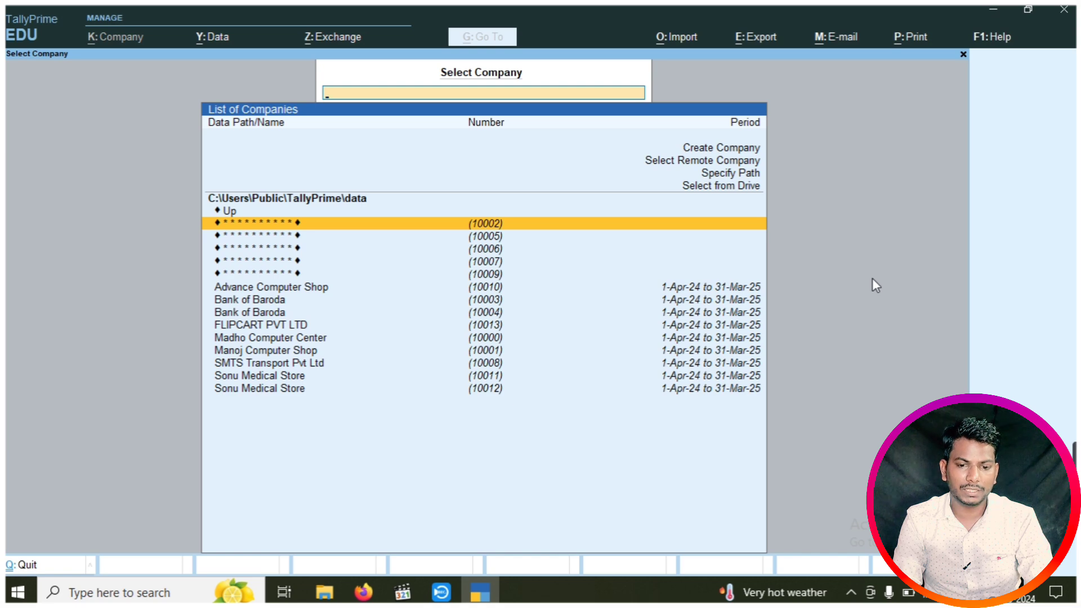
key(Up)
key(Up)
key(Up)
key(Up)
key(Up)
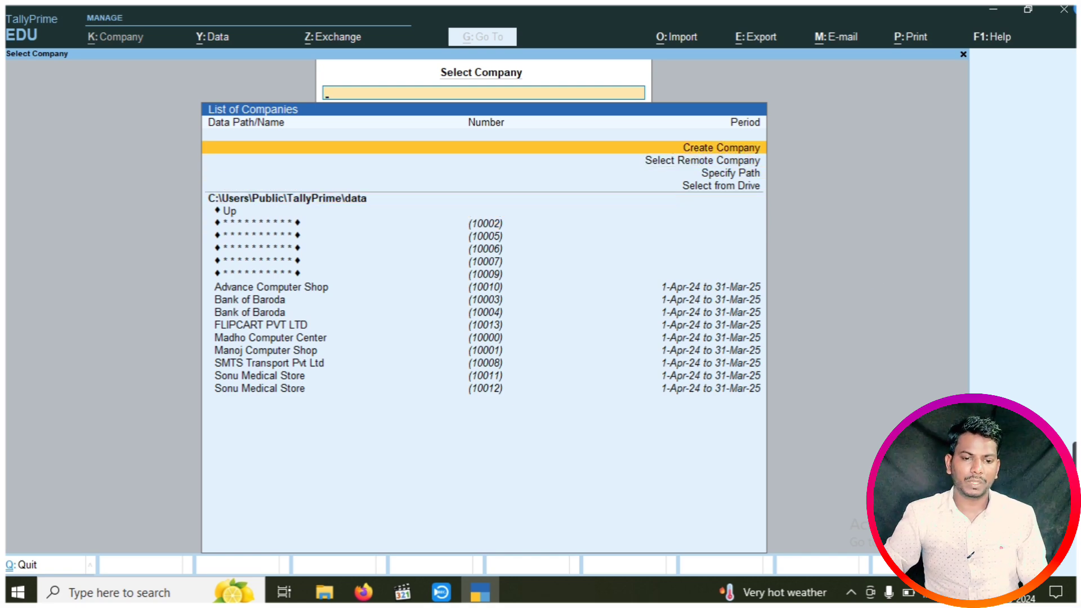
key(Return)
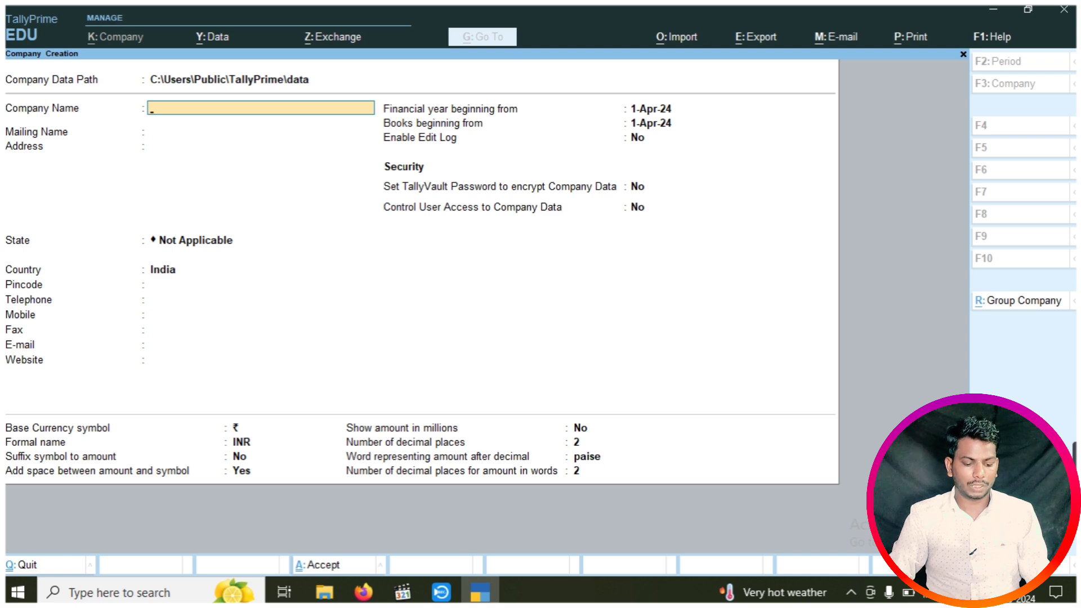
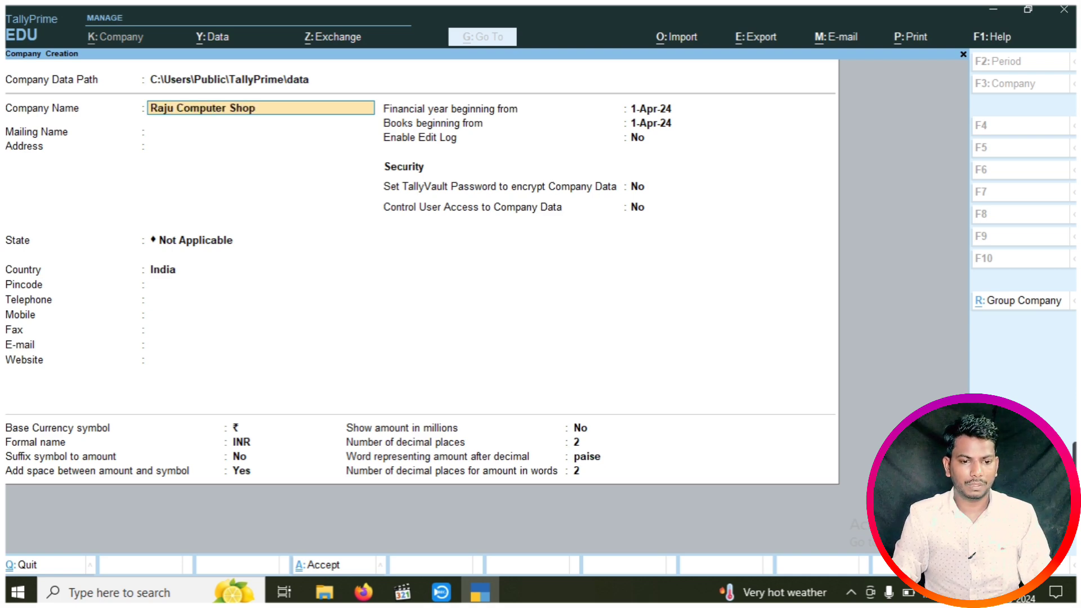
Enter company name Raju Computer Shop, its address, state Uttar Pradesh and pincode
key(Return)
key(Return)
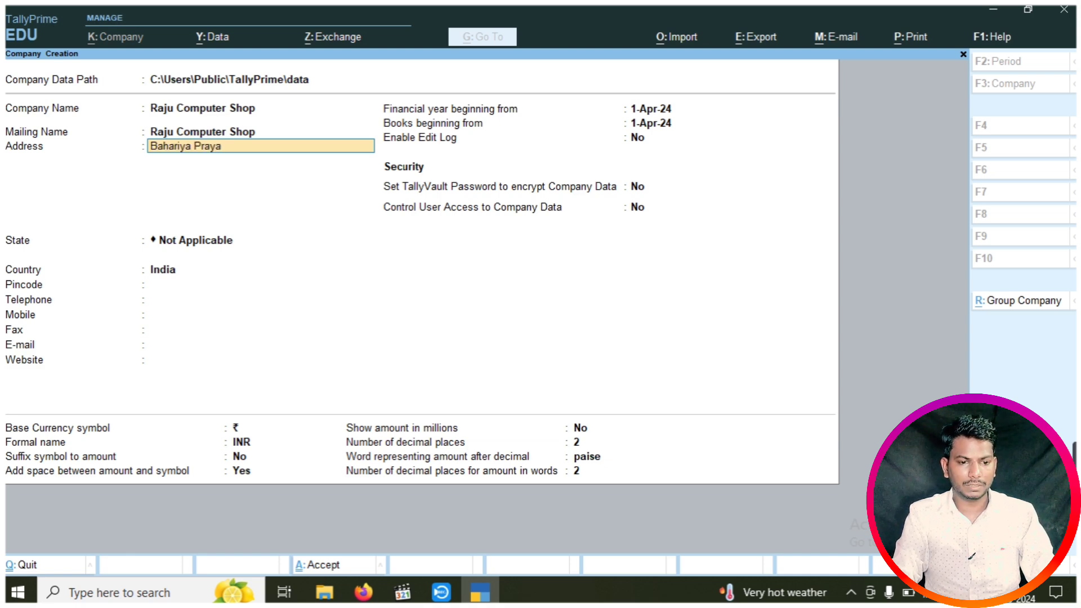
key(Return)
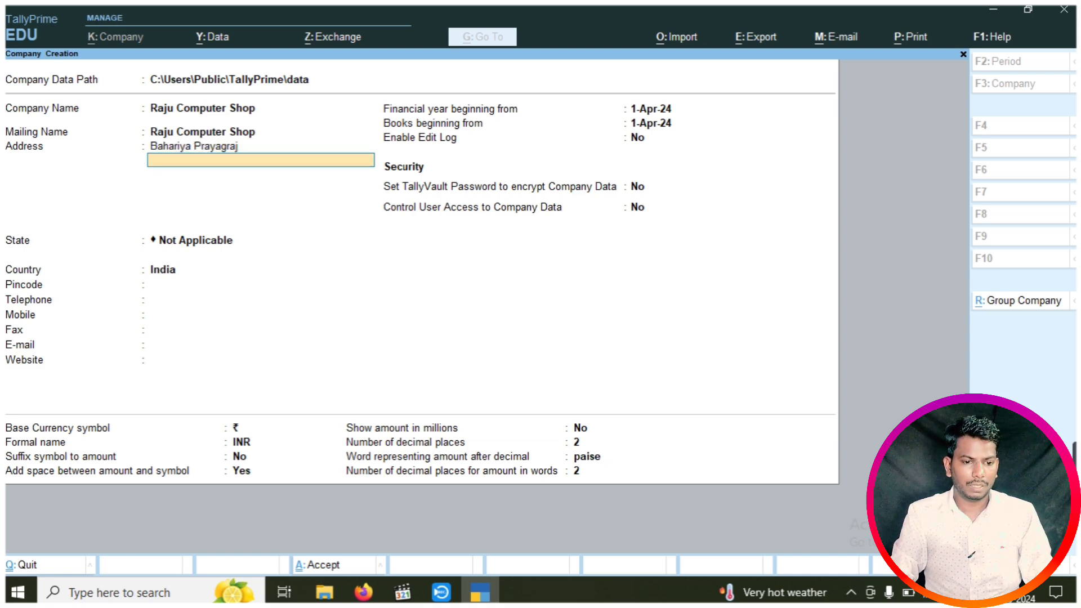
key(Return)
key(Down)
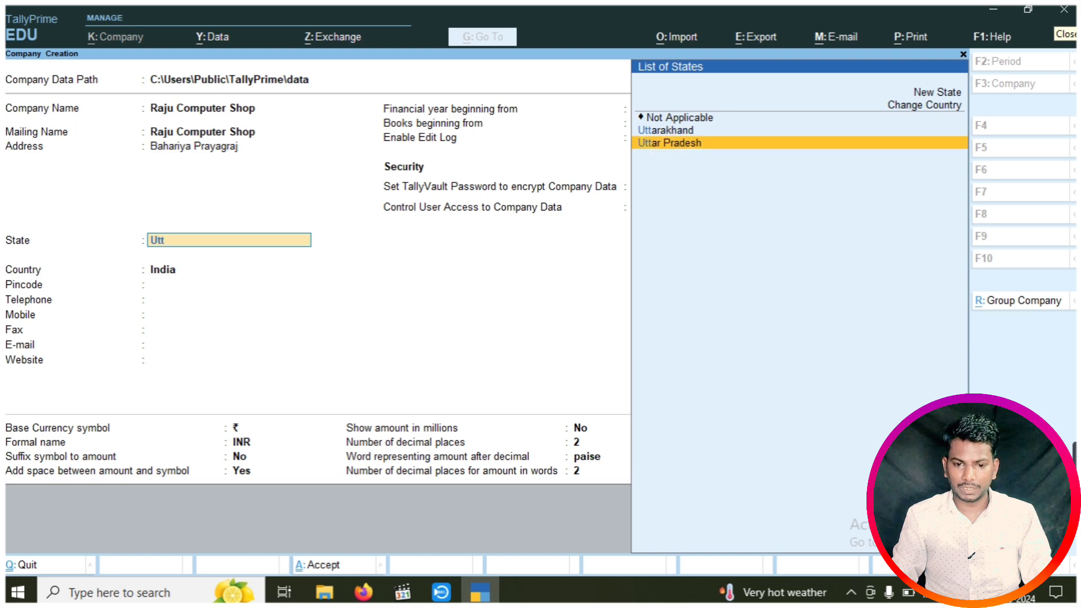
key(Return)
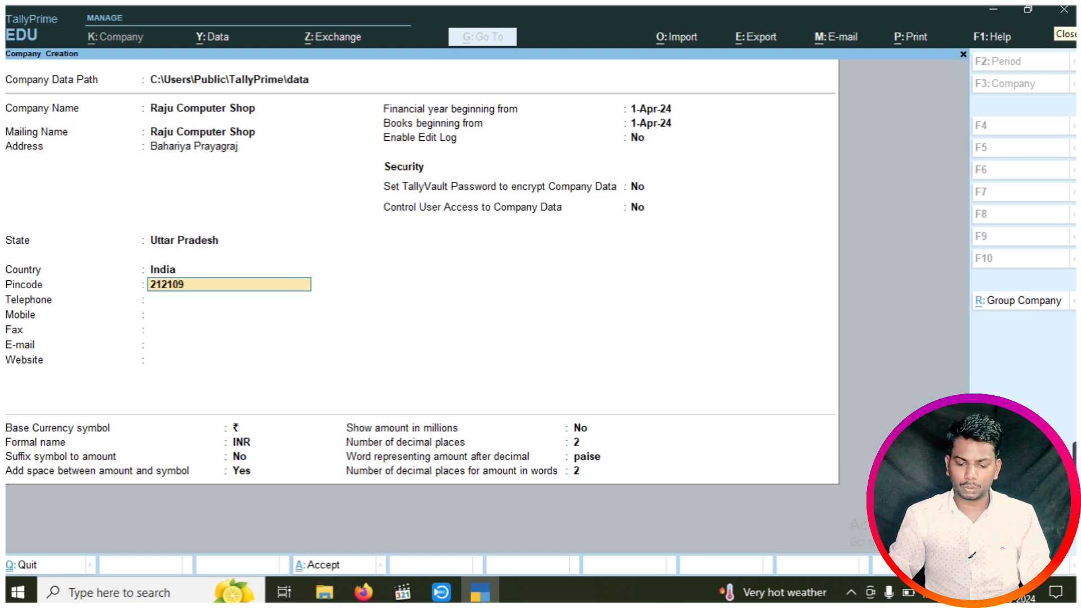
key(Return)
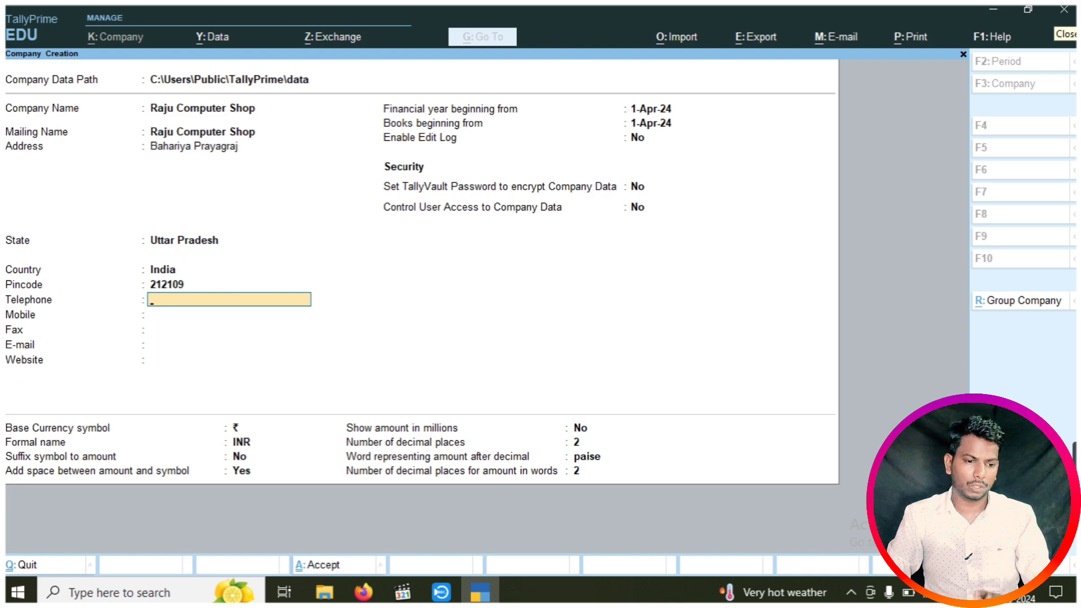
key(Return)
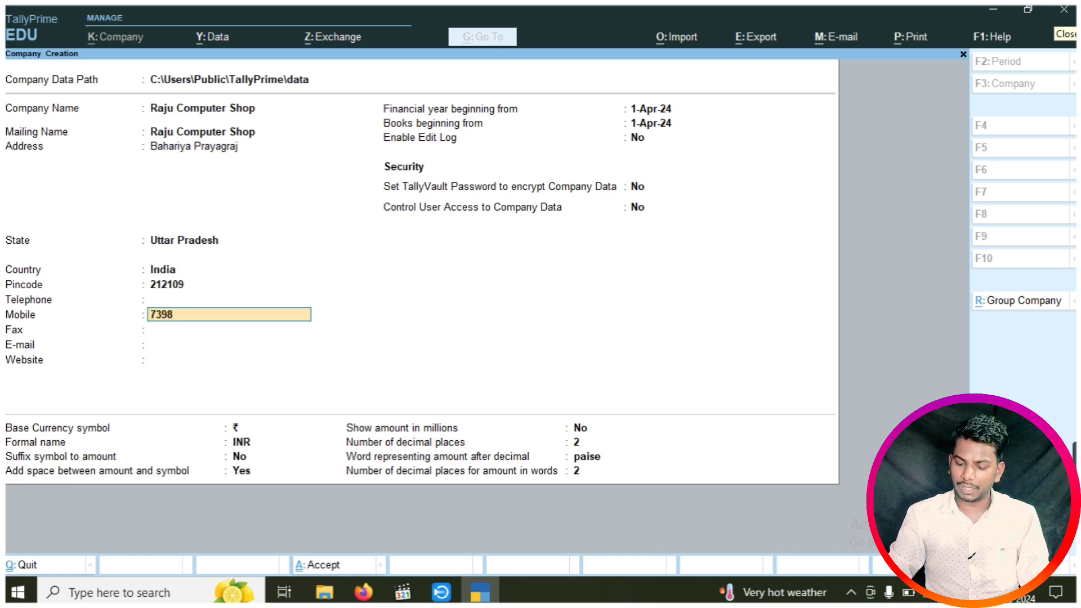
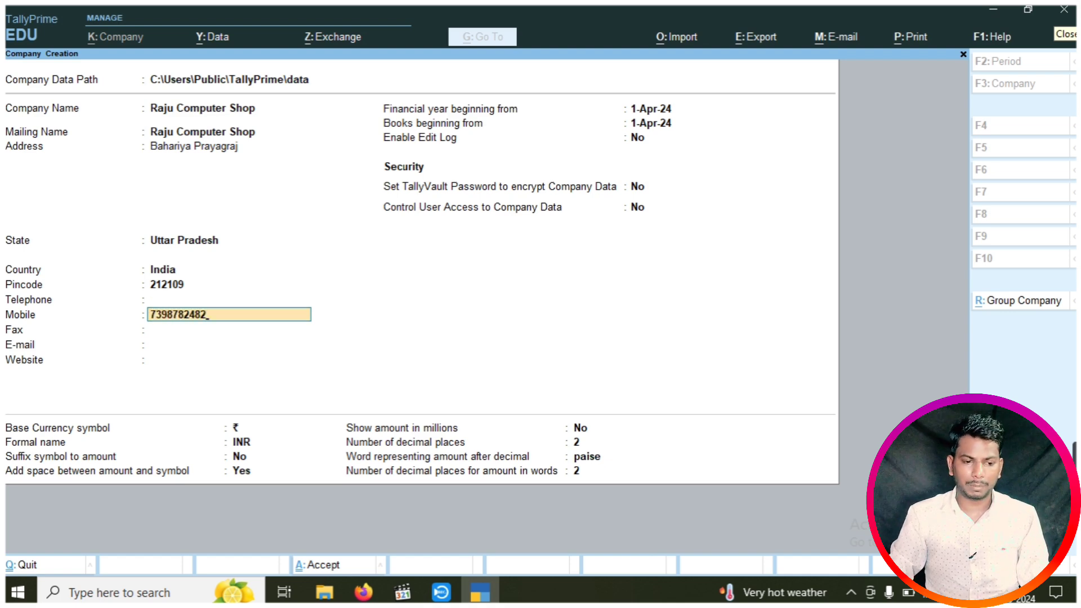
key(Return)
key(Return)
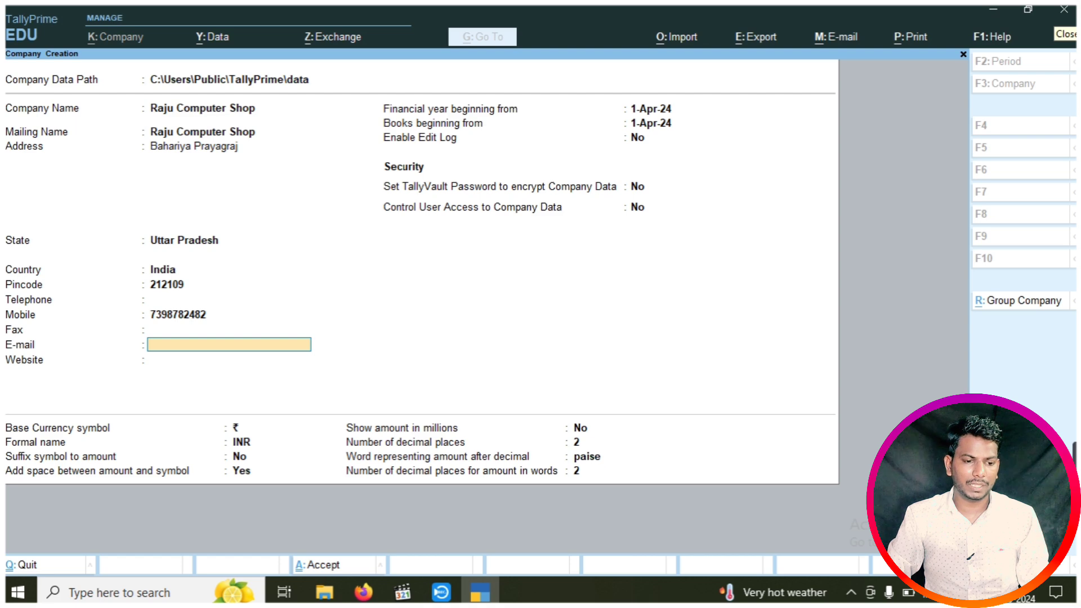
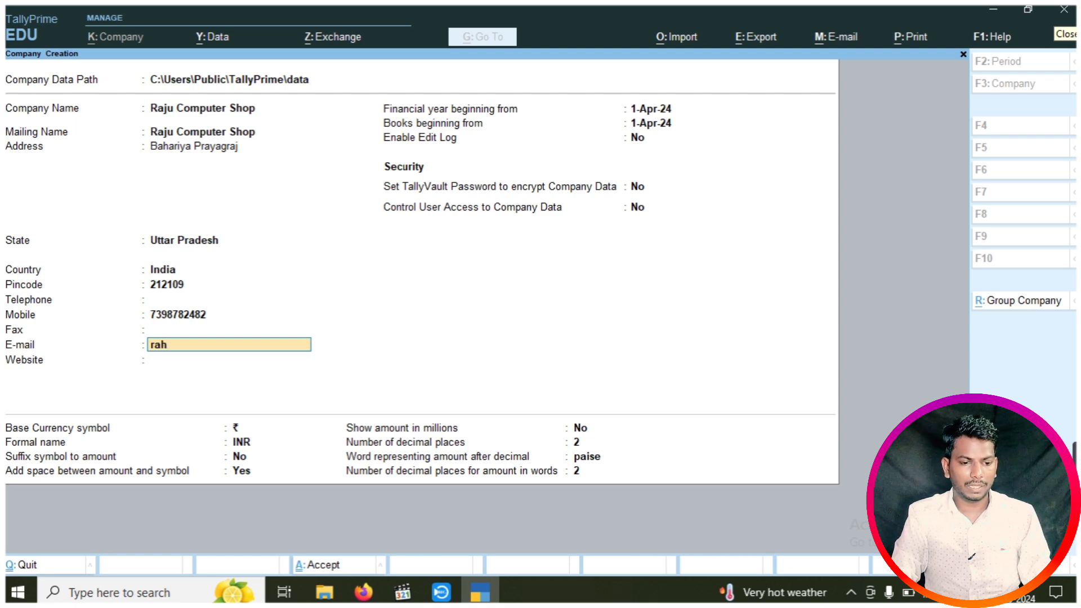
key(BackSpace)
key(BackSpace)
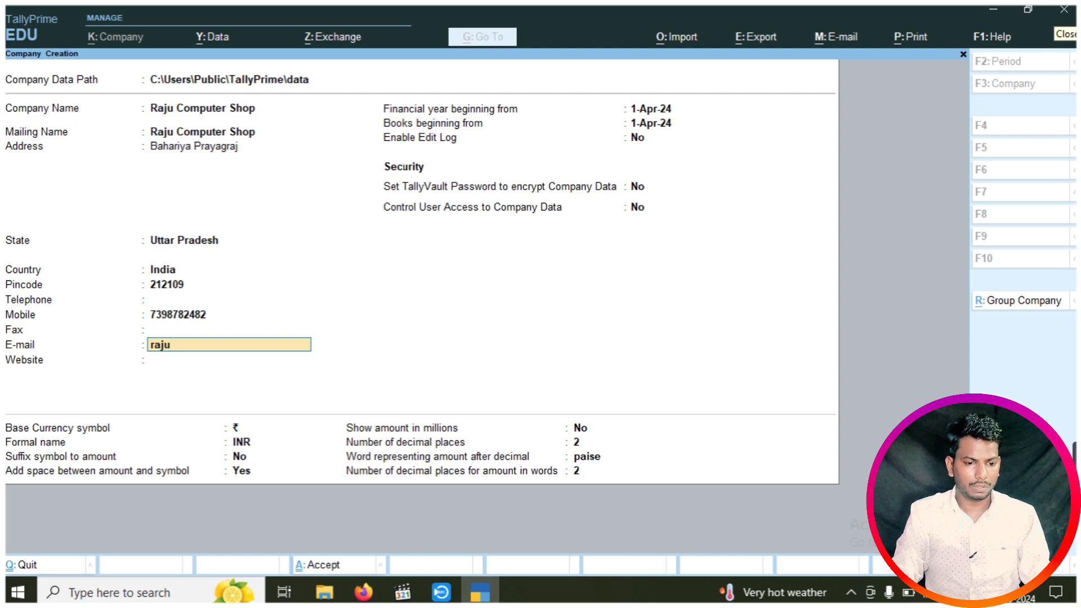
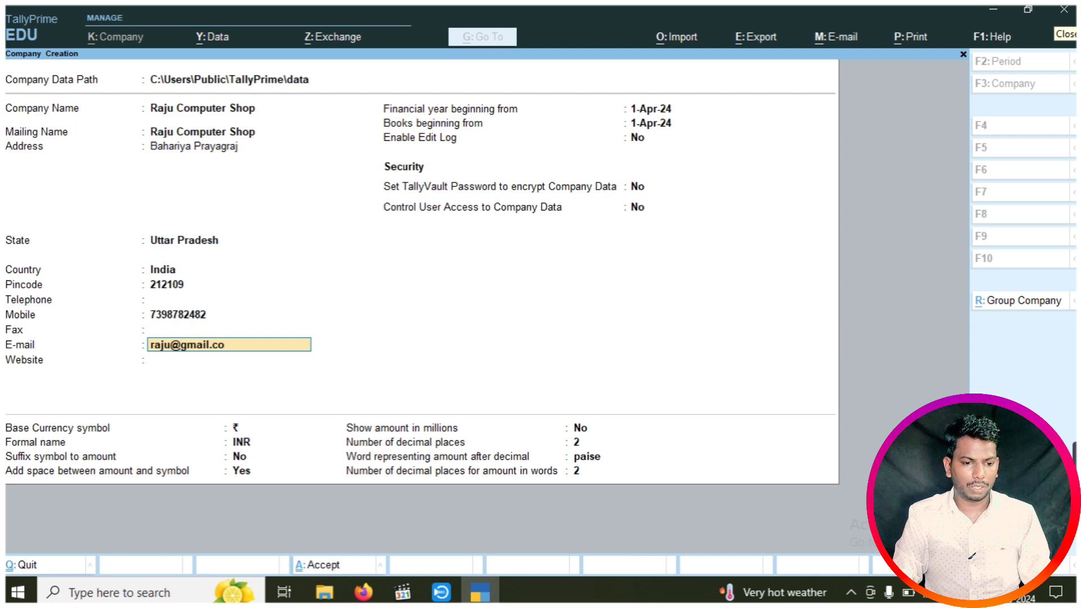
key(Return)
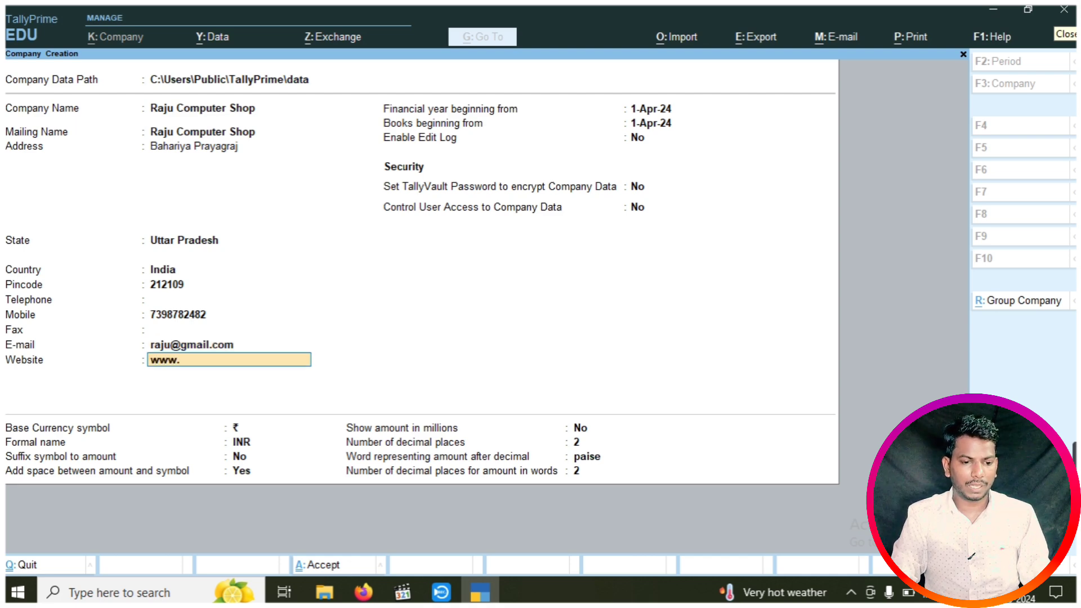
key(BackSpace)
key(BackSpace)
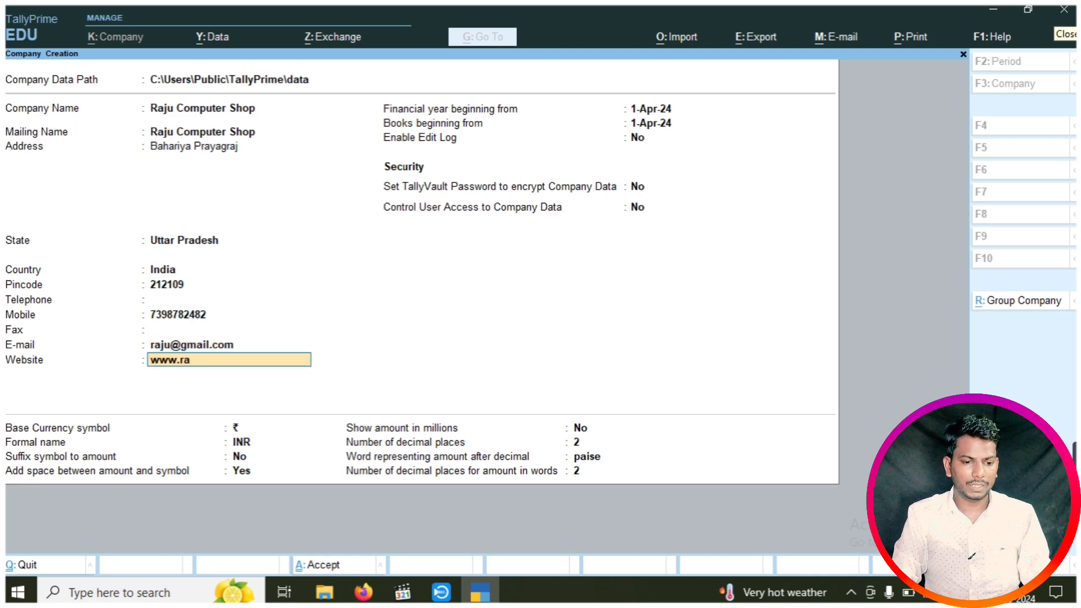
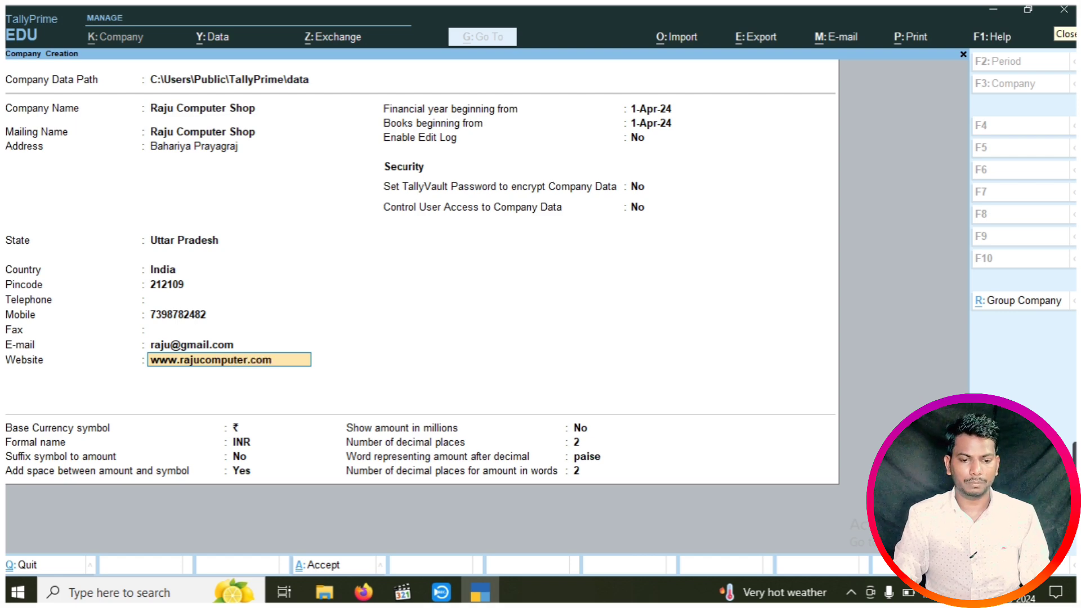
key(Return)
key(Return)
key(Return)
key(Return)
key(Return)
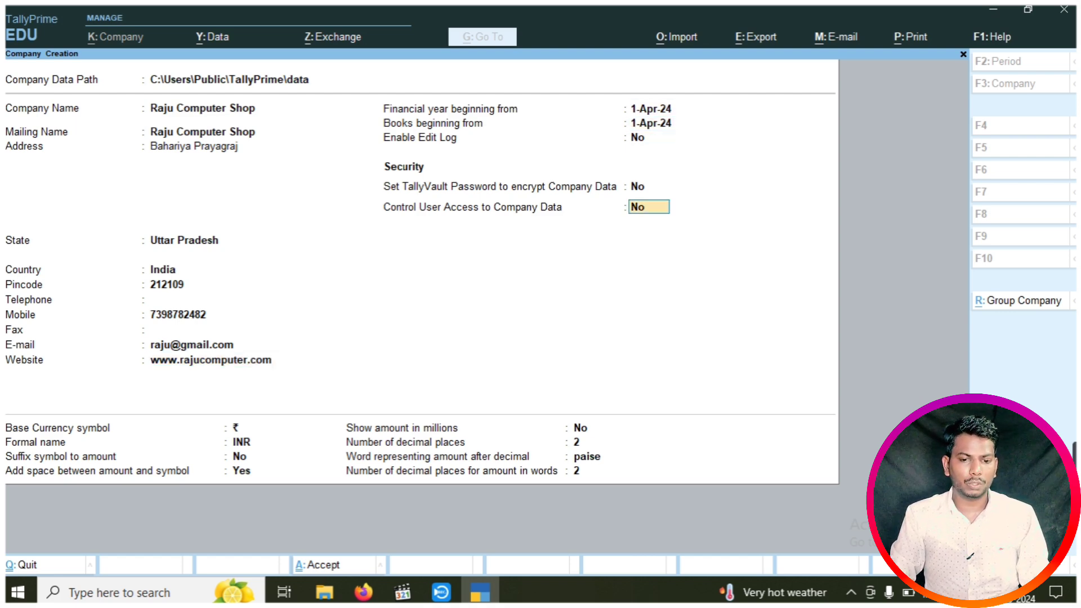
Enable user access control with an administrator username and password, then accept the company
text(y)
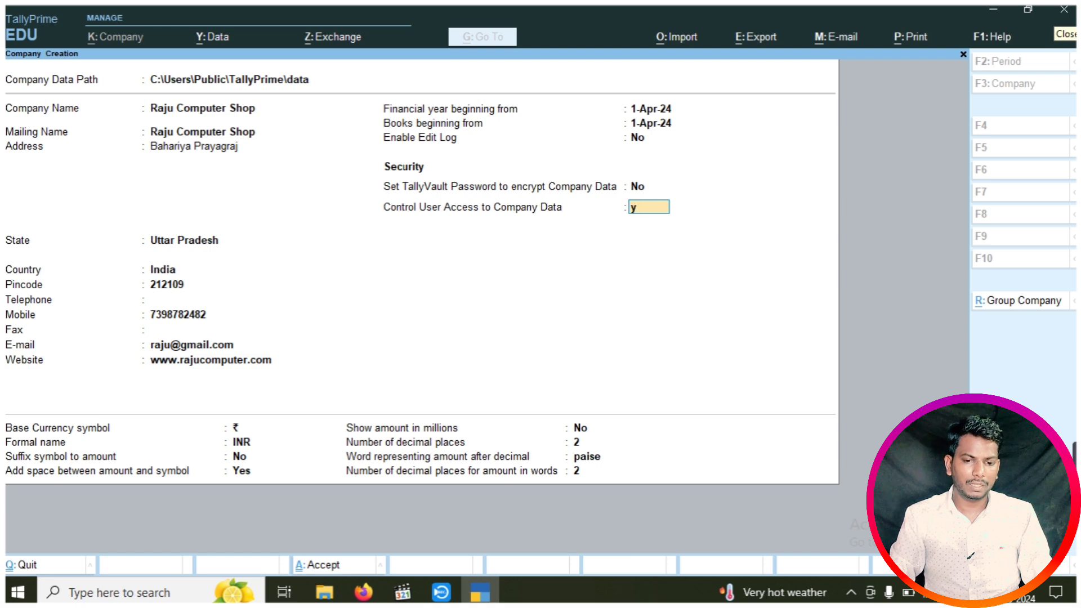
key(Return)
text(rt)
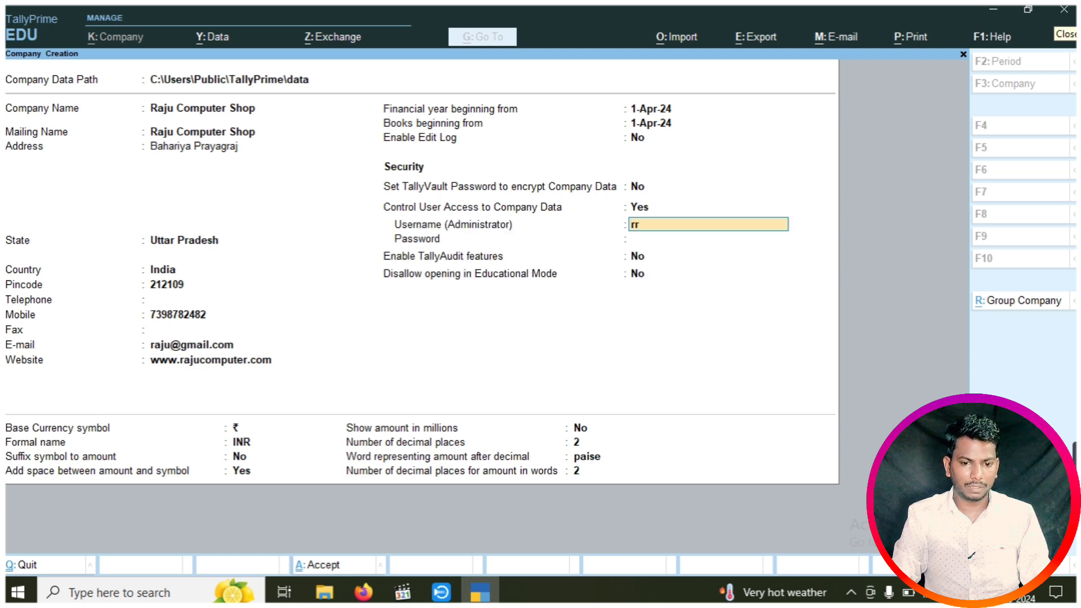
key(BackSpace)
text(aju)
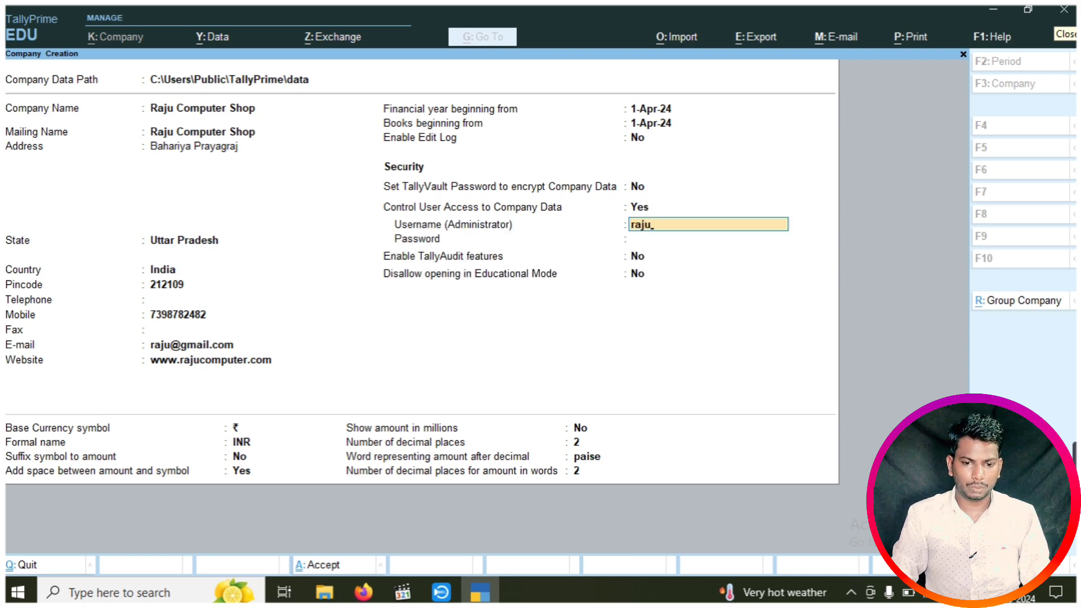
text(123)
key(Return)
text(12)
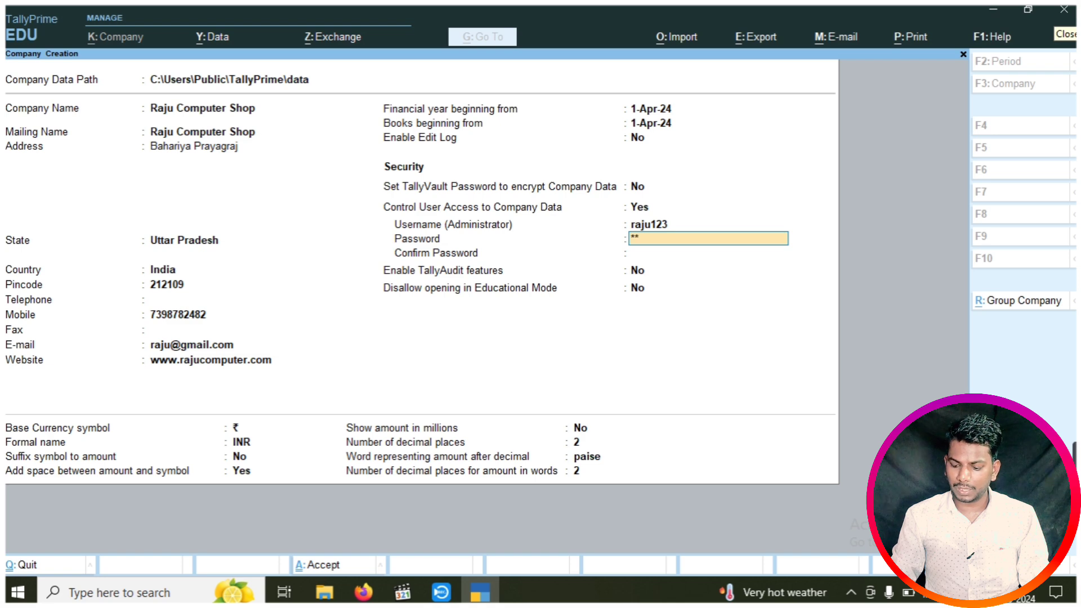
text(3)
key(Return)
text(123)
key(Return)
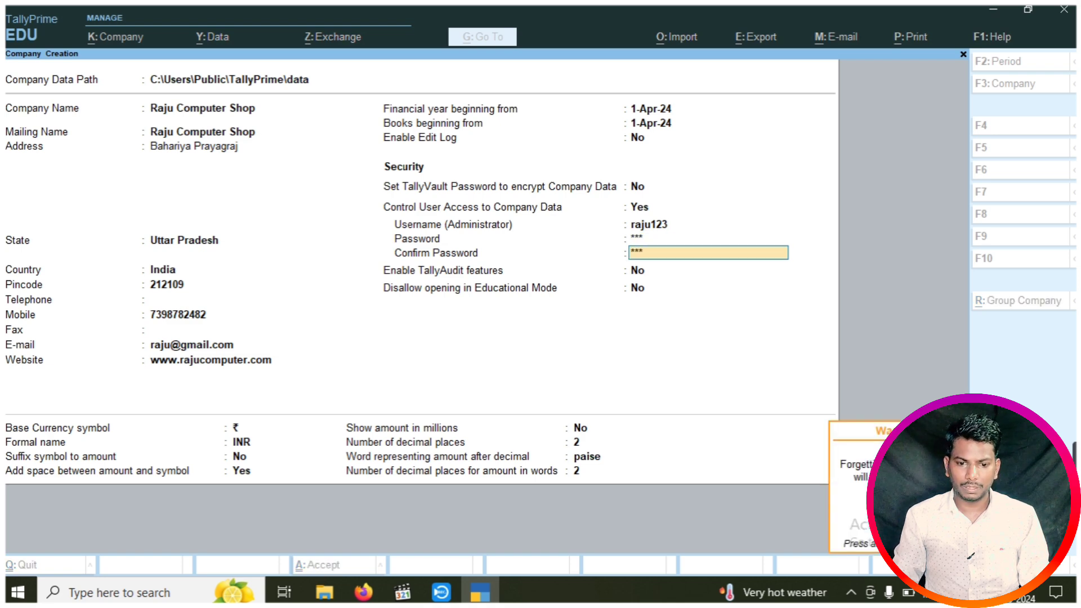
key(Return)
key(ctrl)
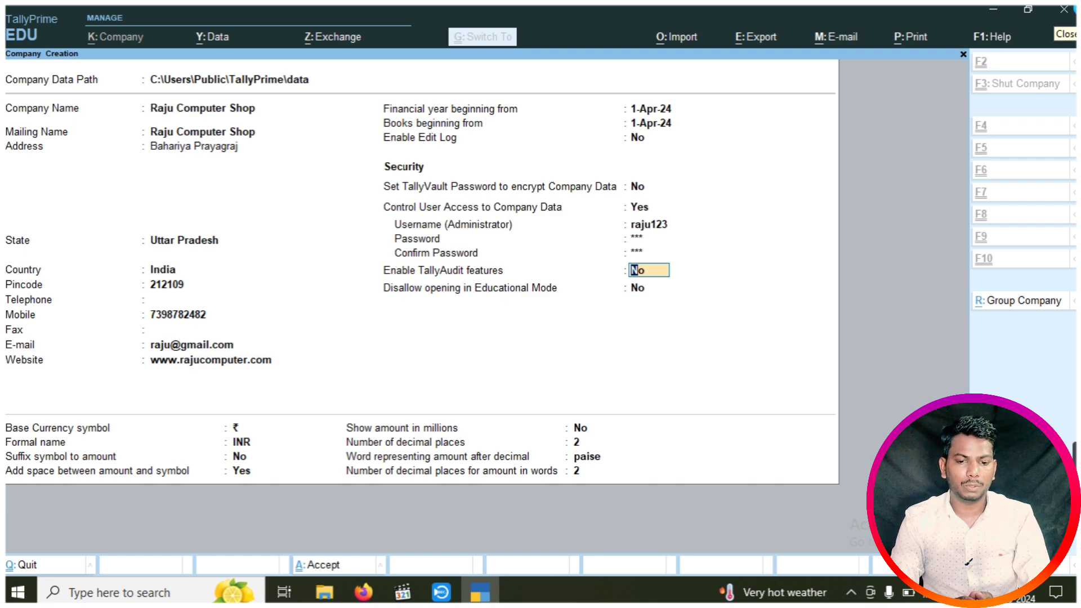
key(ctrl+a)
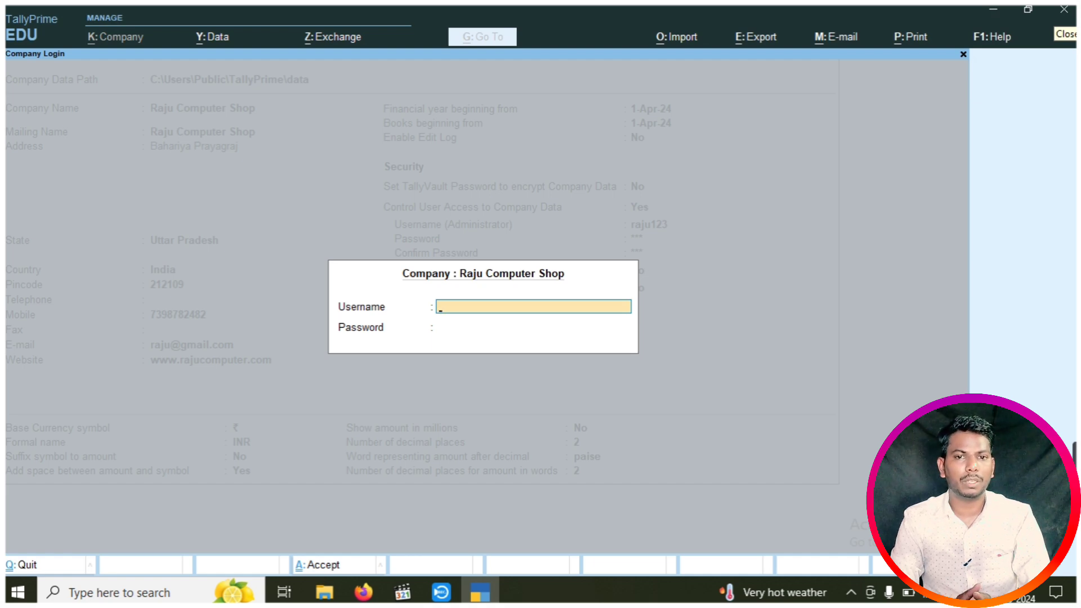
Log into Raju Computer Shop with the administrator username and password
text(r)
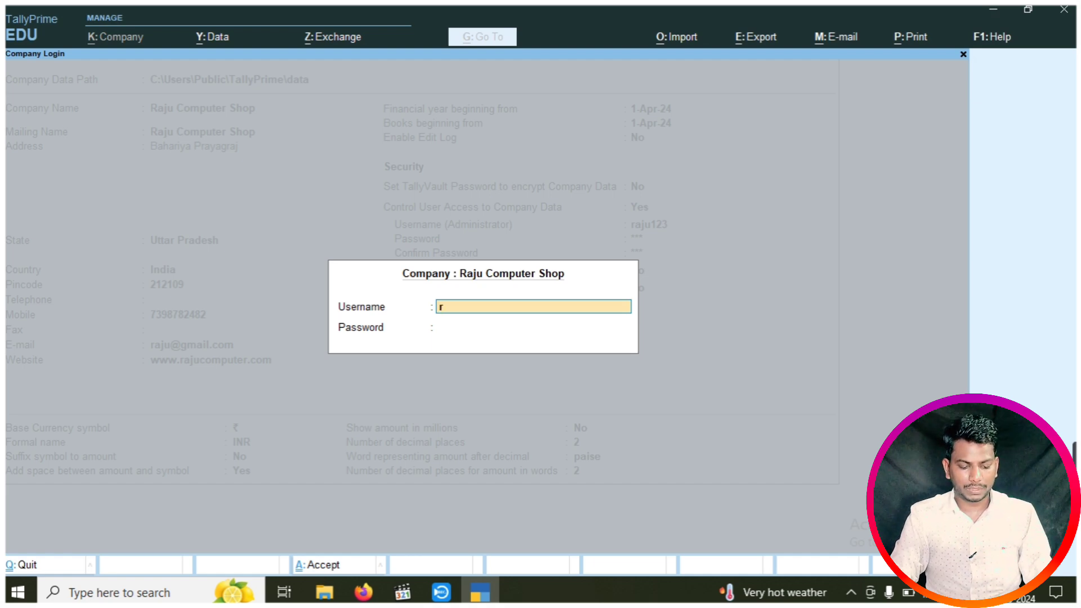
text(aju123)
key(Return)
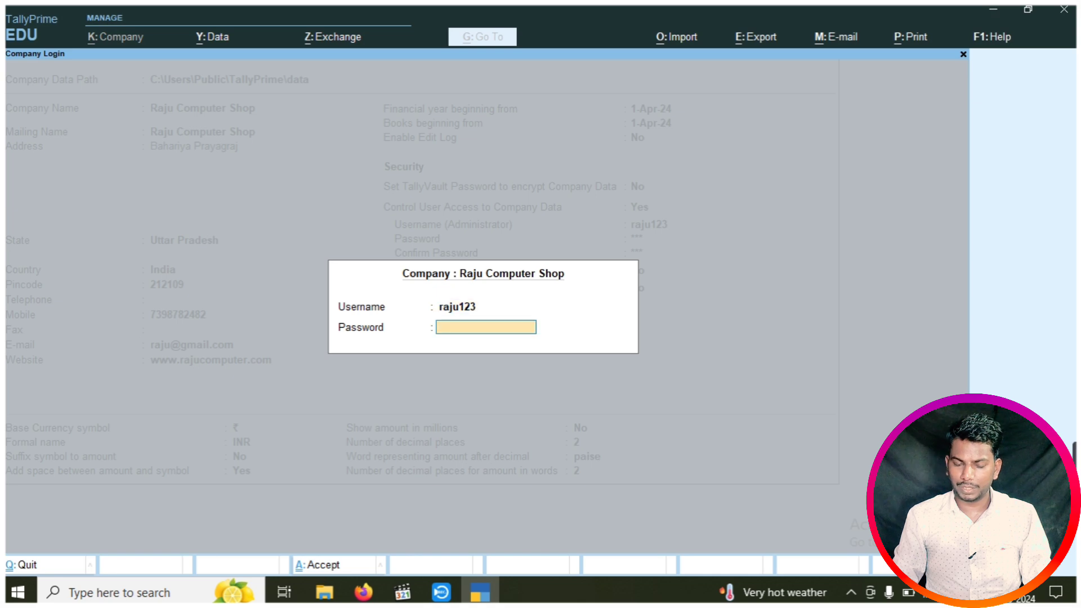
key(Return)
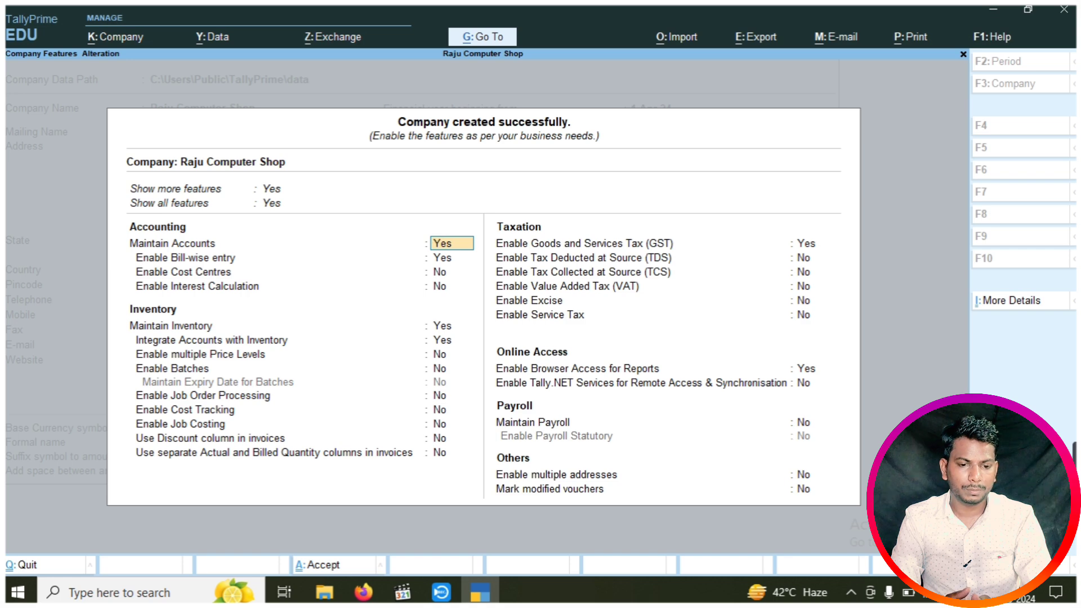
Set Job Costing to Yes and keep GST enabled to reach the GST details
key(Down)
key(Down)
key(Down)
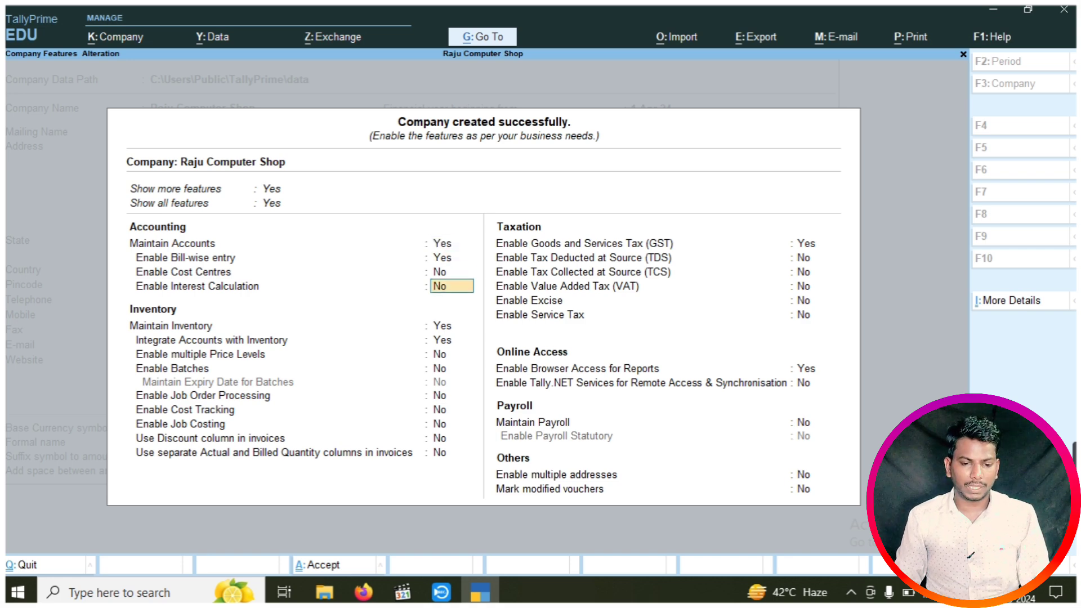
key(Down)
key(Down)
key(Down)
key(Down)
key(Down)
key(Down)
key(Down)
key(Down)
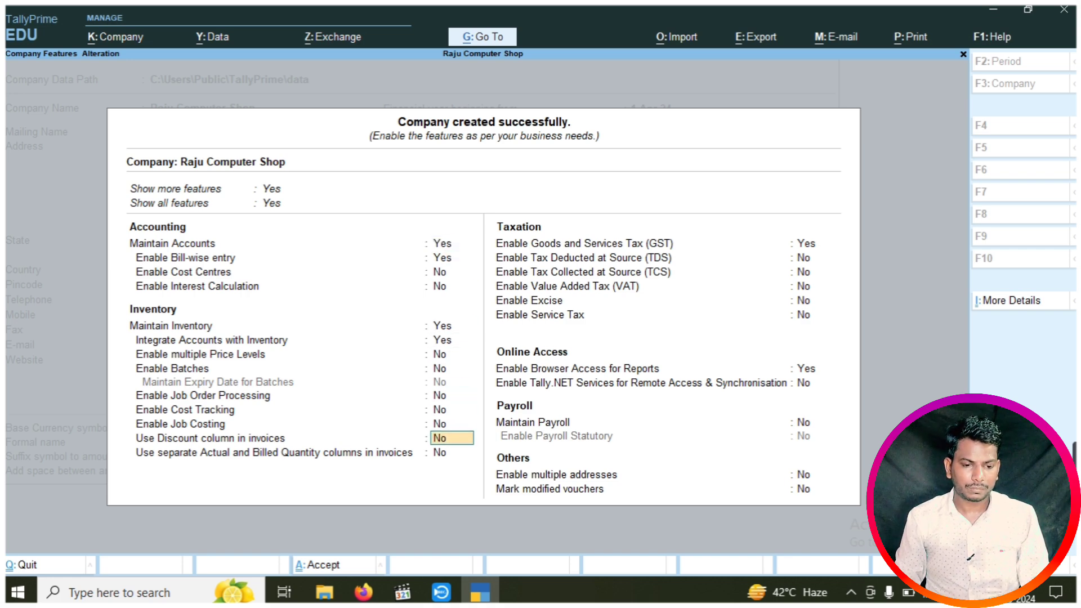
key(Up)
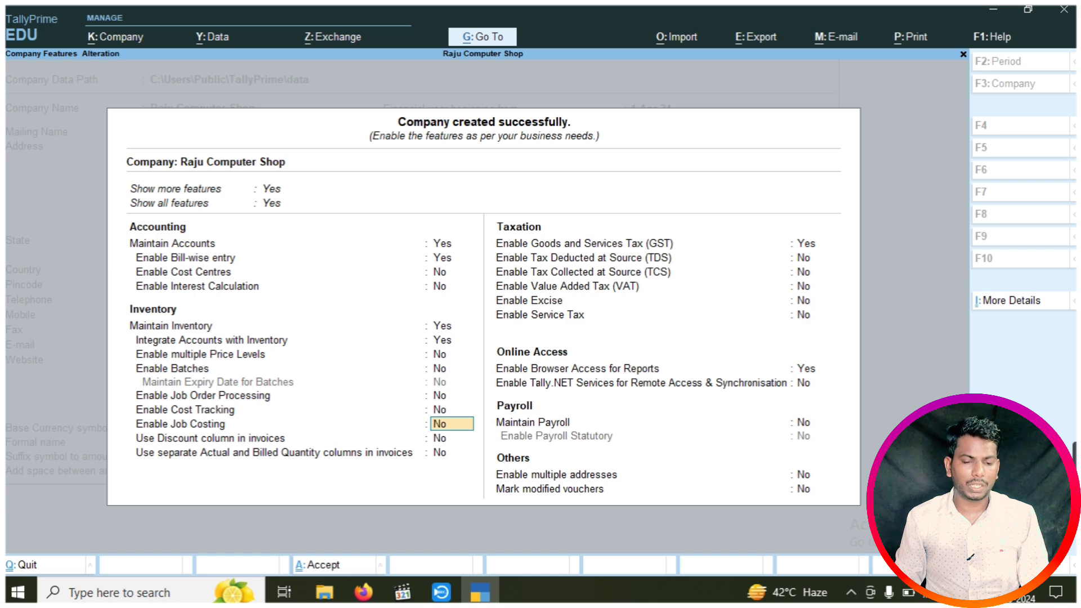
text(y)
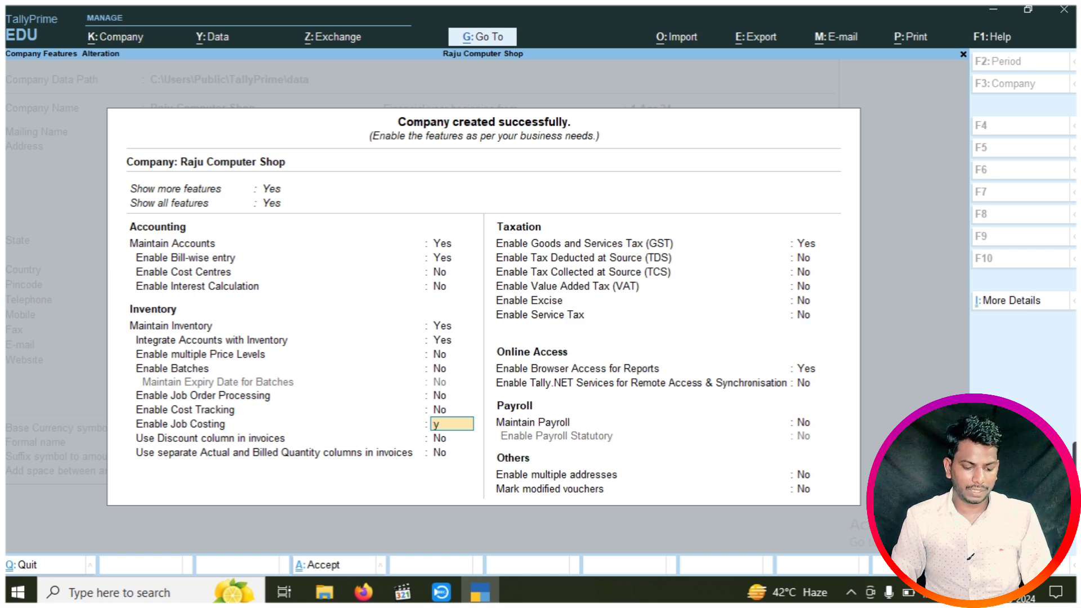
key(Return)
key(Return)
key(Return)
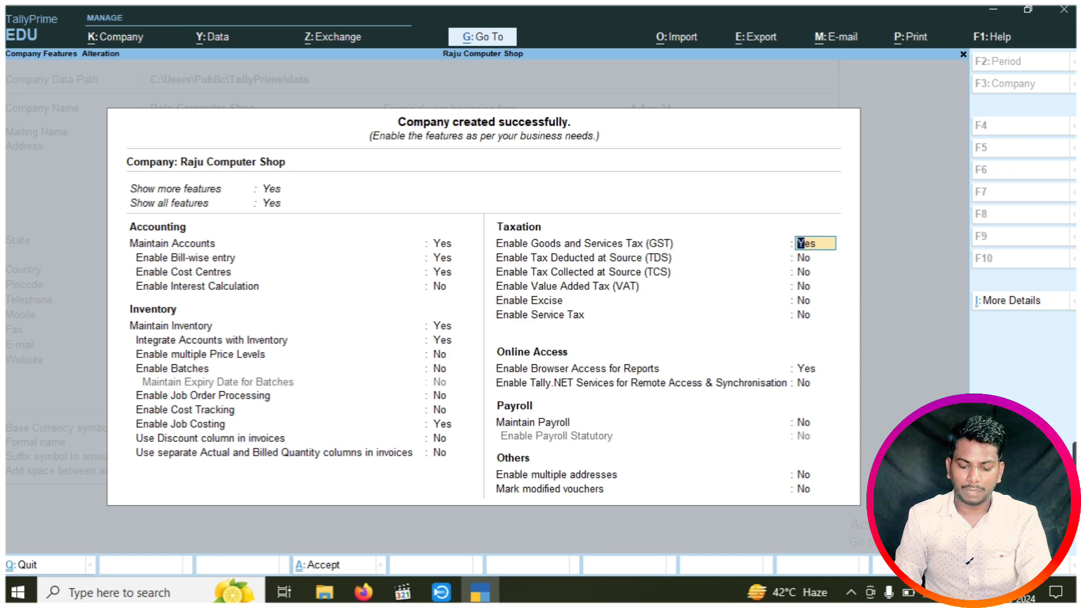
key(Return)
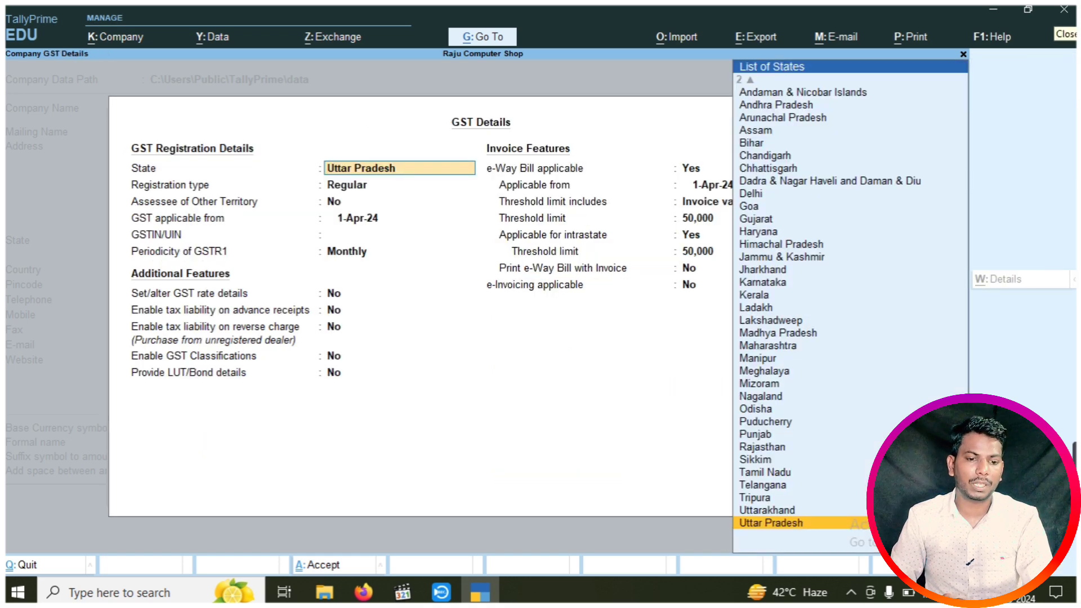
Keep Uttar Pradesh and Regular registration, set applicable from 1-7-17, enter the GSTIN, and accept
key(Return)
key(Return)
key(Return)
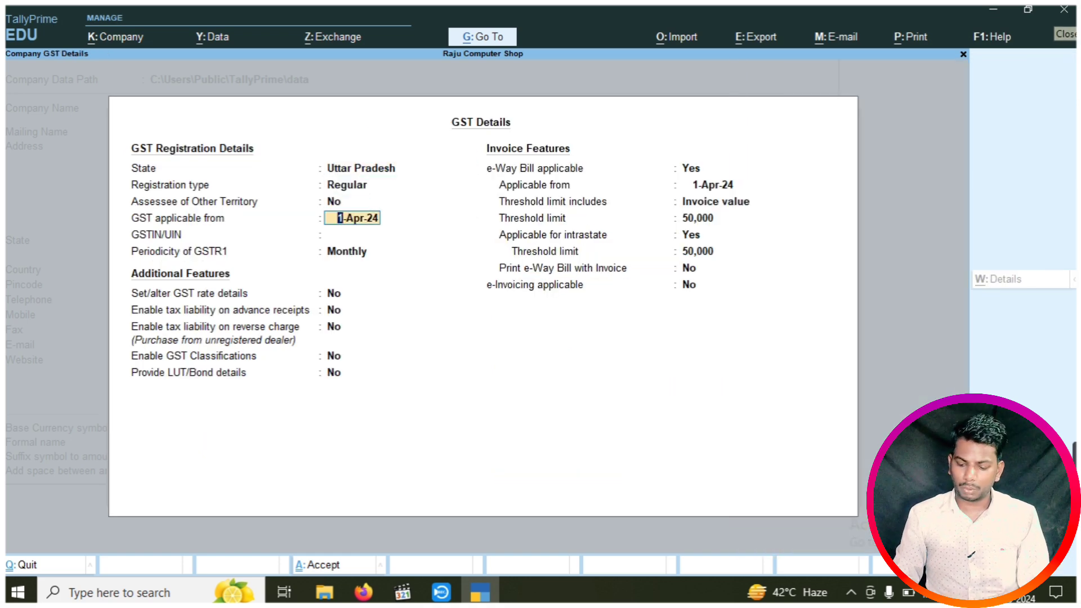
text(1-7-17)
key(Return)
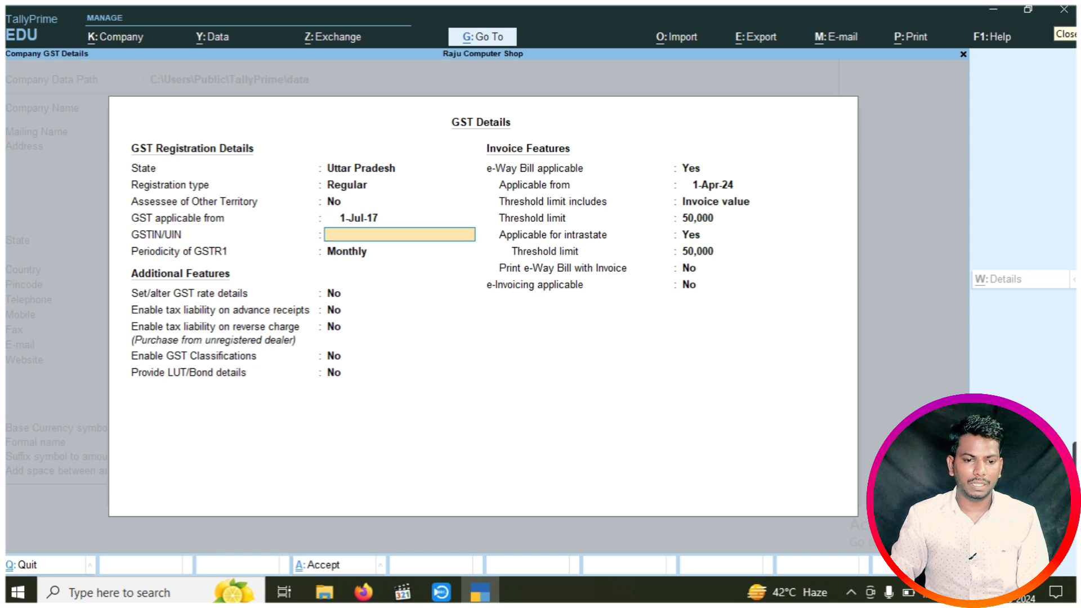
text(09)
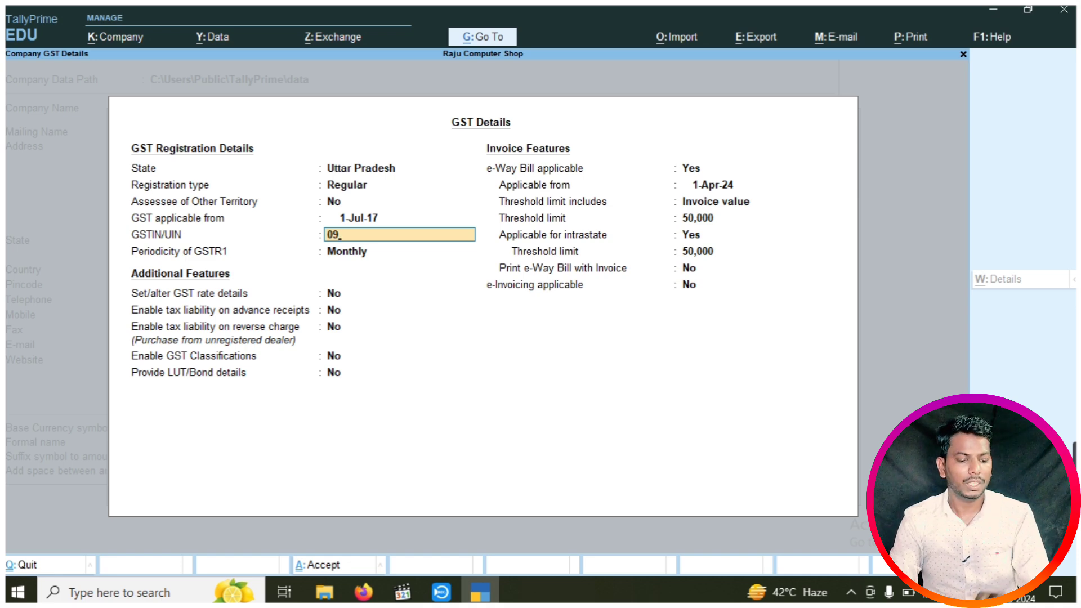
text(QWERT)
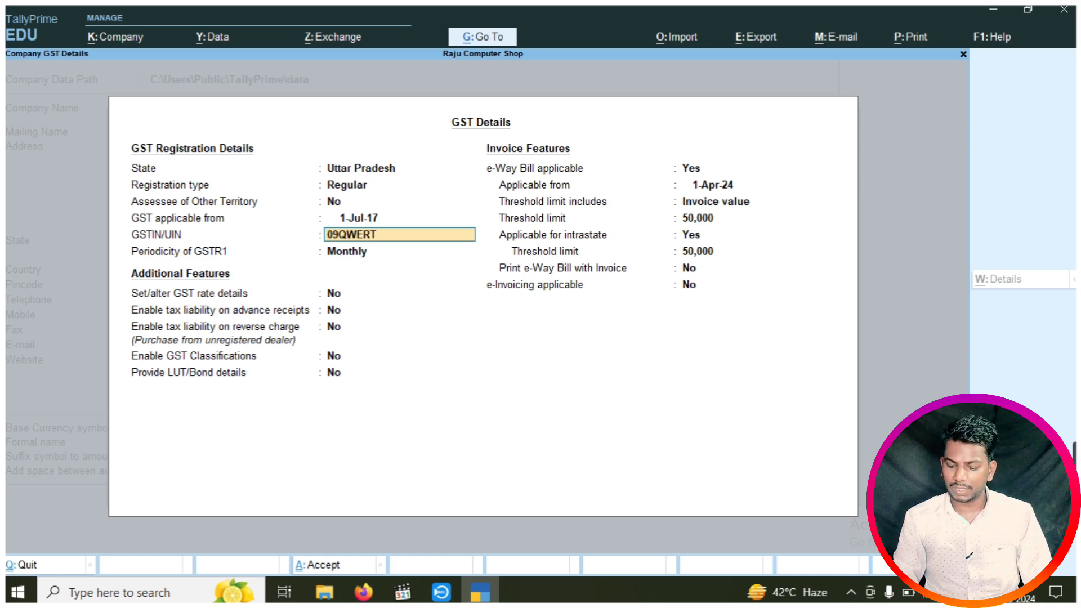
text(1254G5F5)
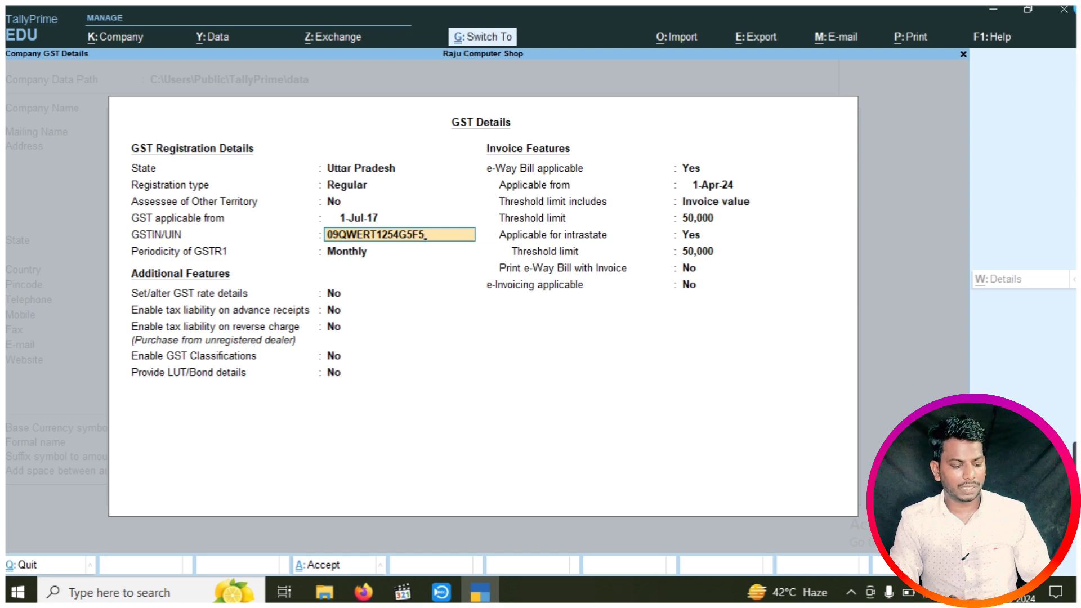
key(ctrl+a)
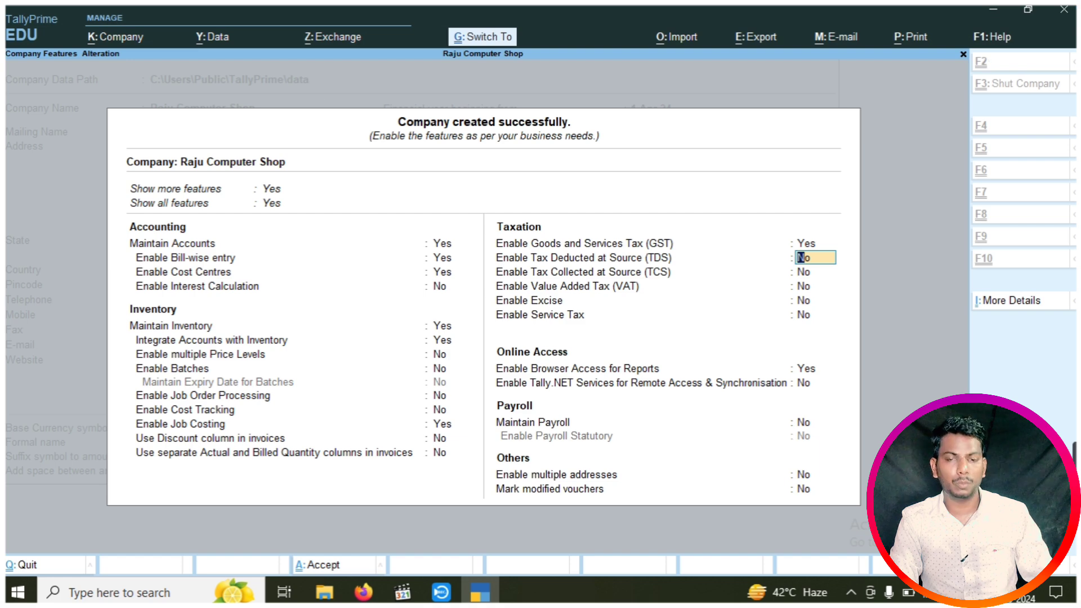
Accept the Company Features screen to reach the Gateway of Tally
key(ctrl+a)
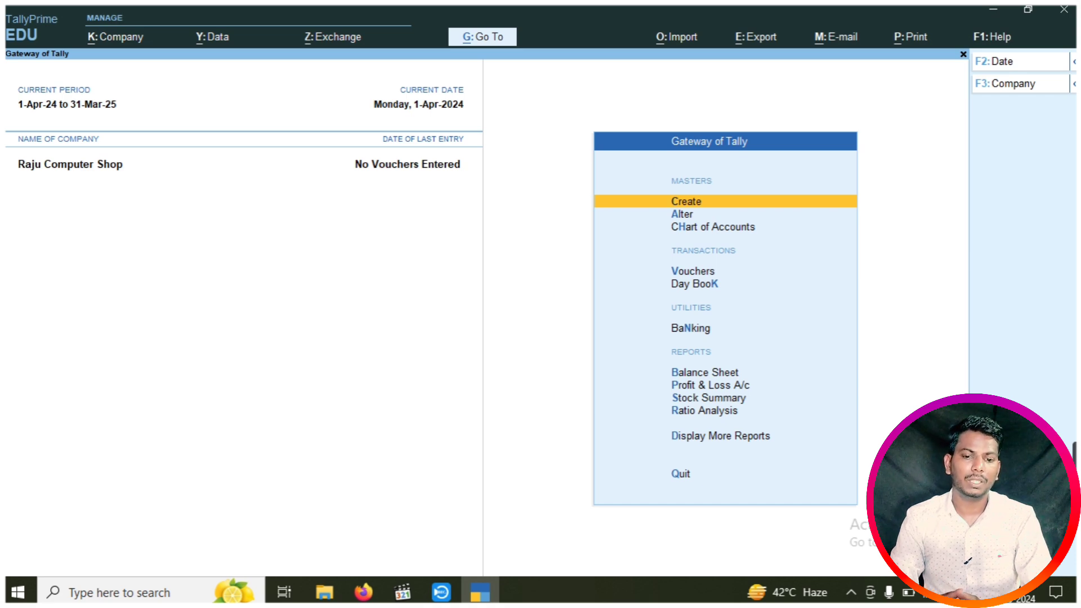
Create a ledger named Purchase under the Purchase Accounts group
key(Return)
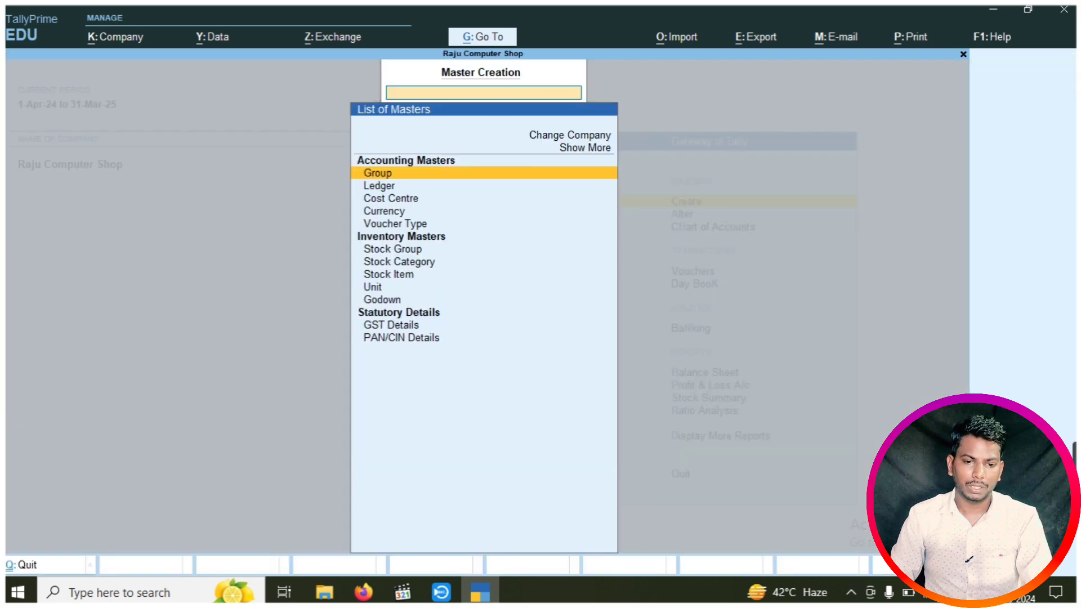
key(Down)
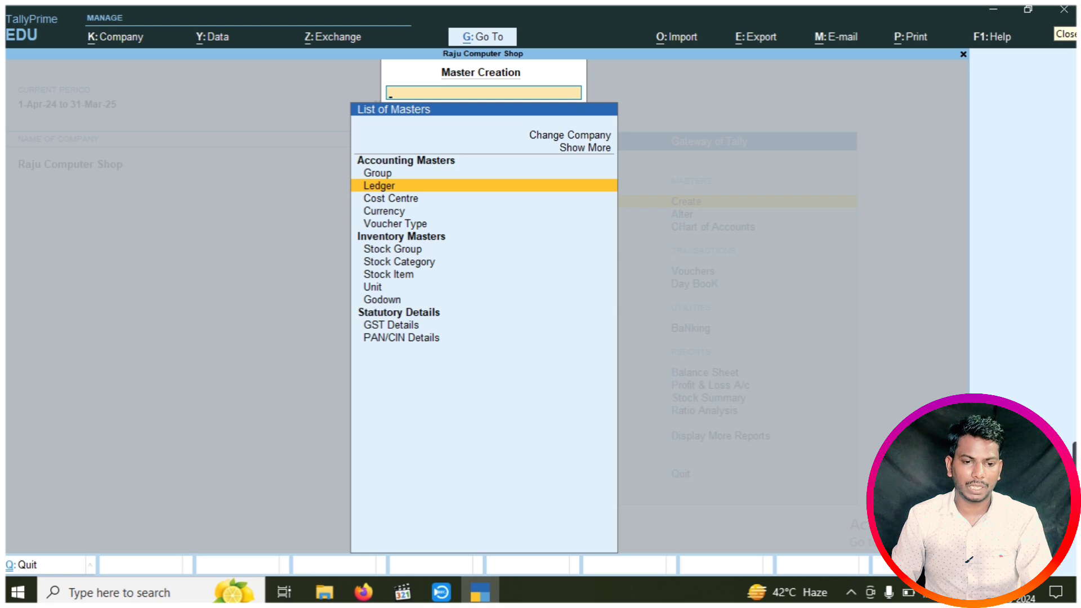
key(Return)
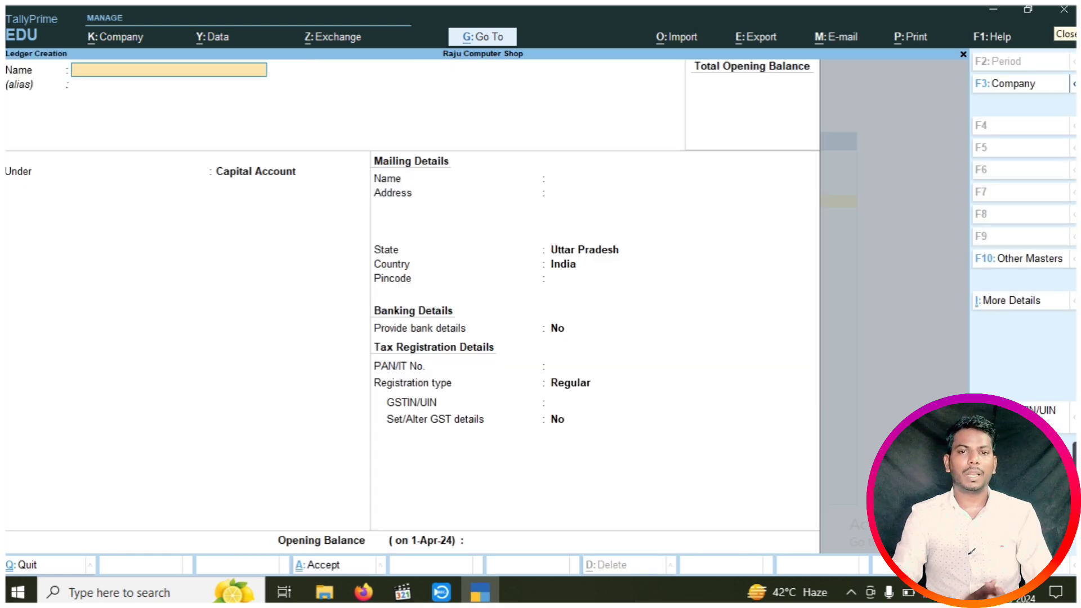
text(Purchase)
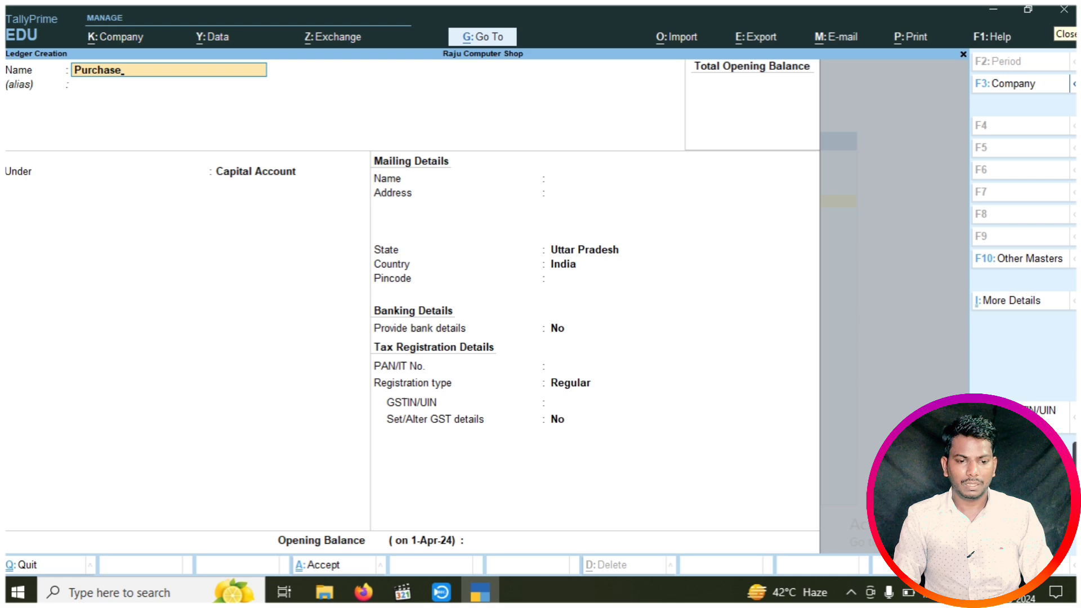
key(Return)
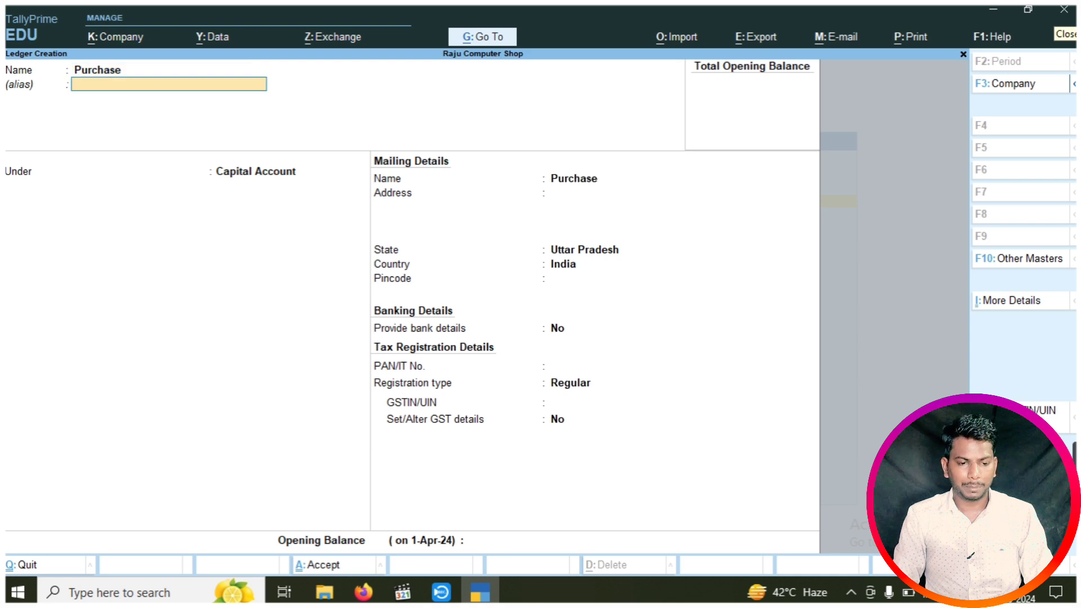
key(Return)
text(Pur)
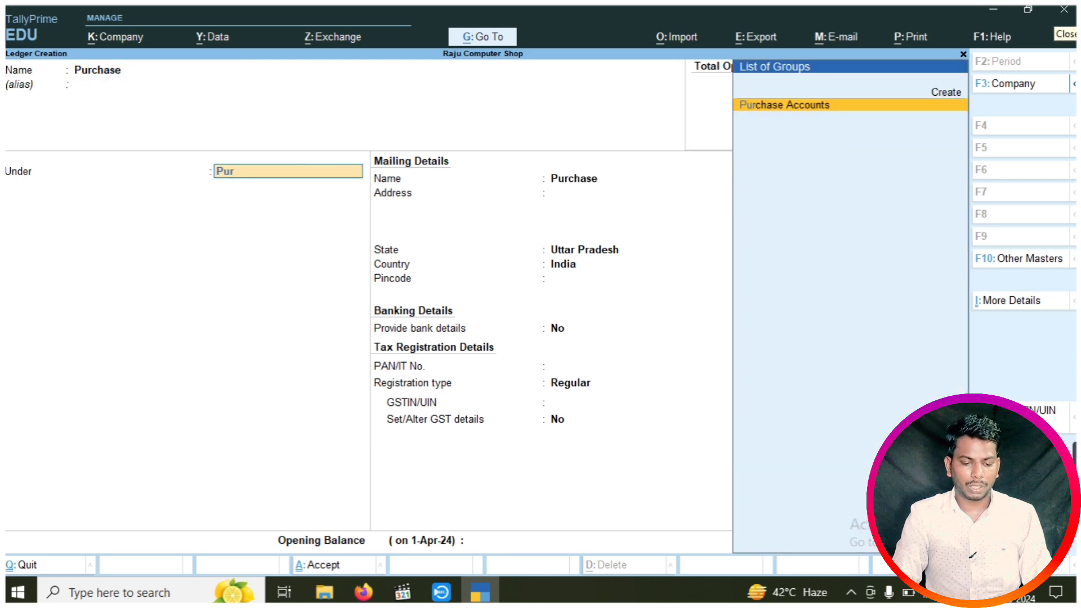
key(Return)
key(Return)
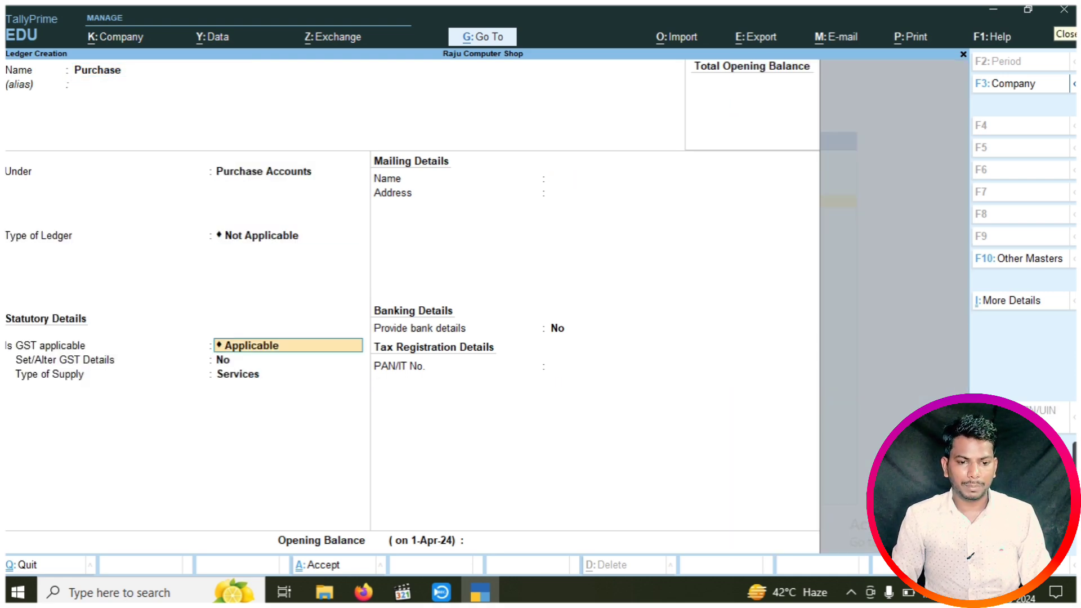
key(Return)
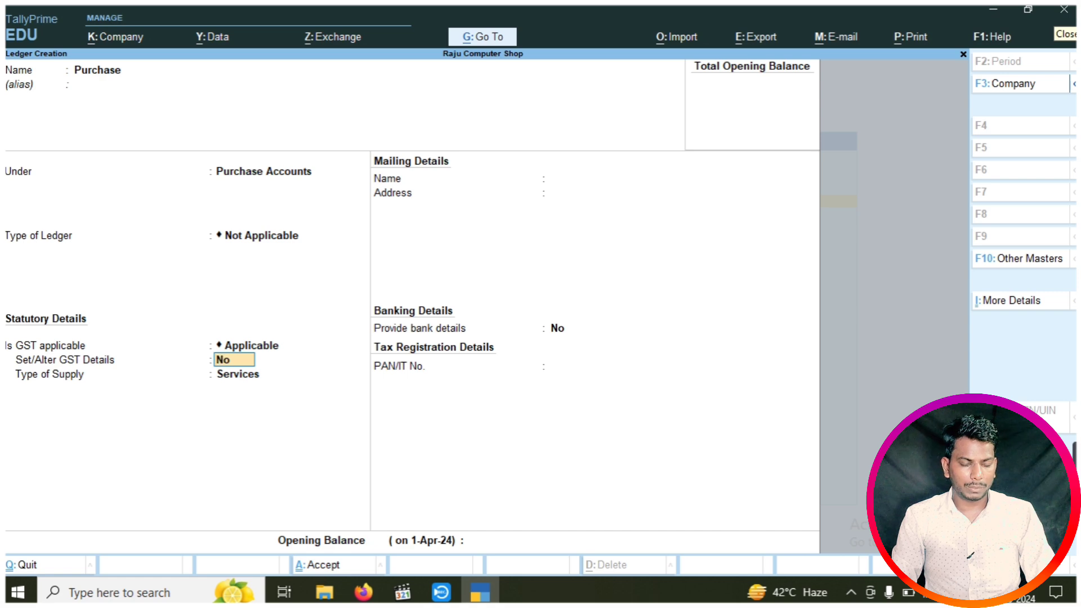
Give it GST details: Purchase From SEZ - Taxable, 18% integrated tax, Goods supply; save it
text(y)
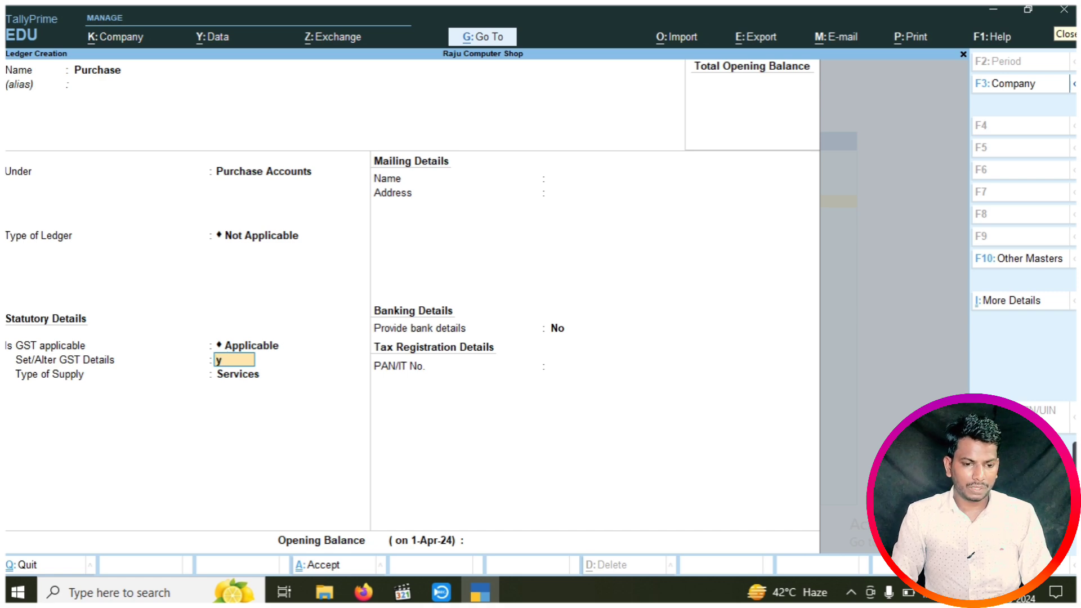
key(Return)
key(Return)
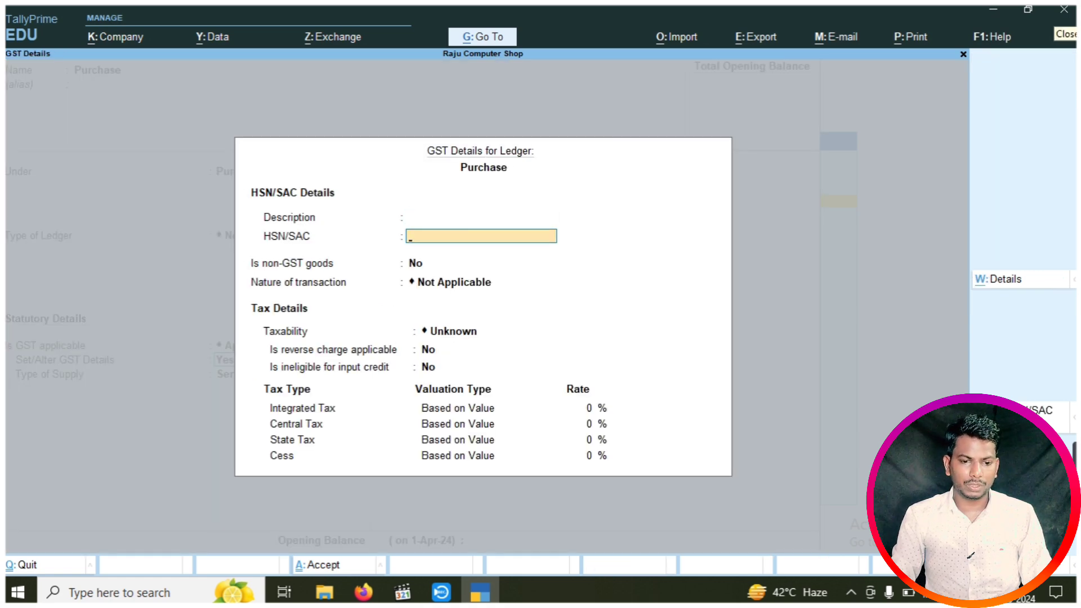
key(Return)
key(Return)
key(Down)
key(Down)
key(Down)
key(Down)
key(Down)
key(Down)
key(Down)
key(Down)
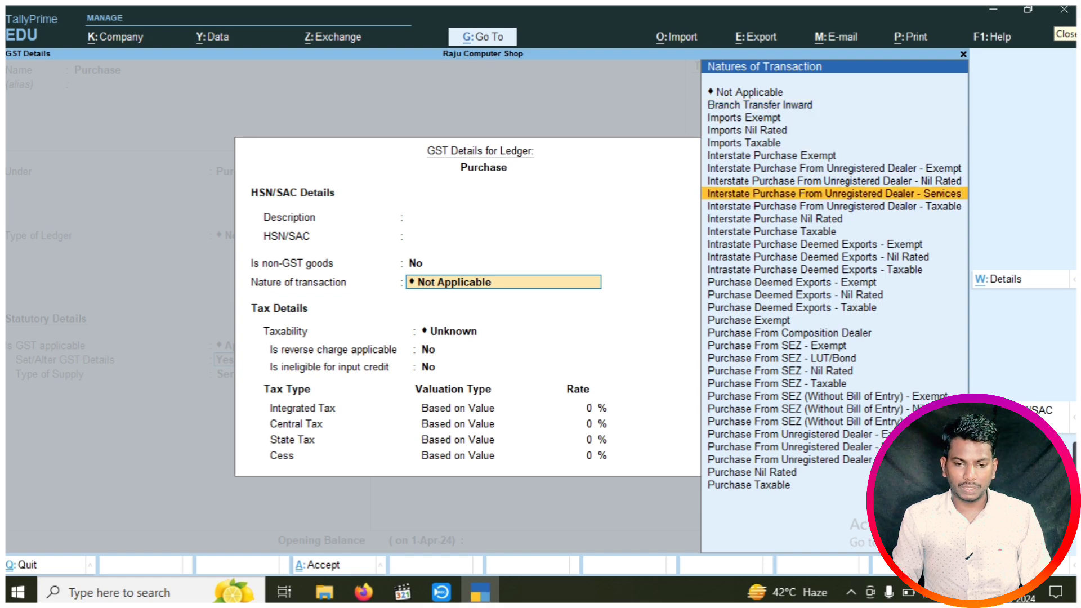
key(Down)
key(Down)
key(Down)
key(Down)
key(Down)
key(Down)
key(Down)
key(Down)
key(Down)
key(Down)
key(Down)
key(Down)
key(Down)
key(Down)
key(Down)
key(Down)
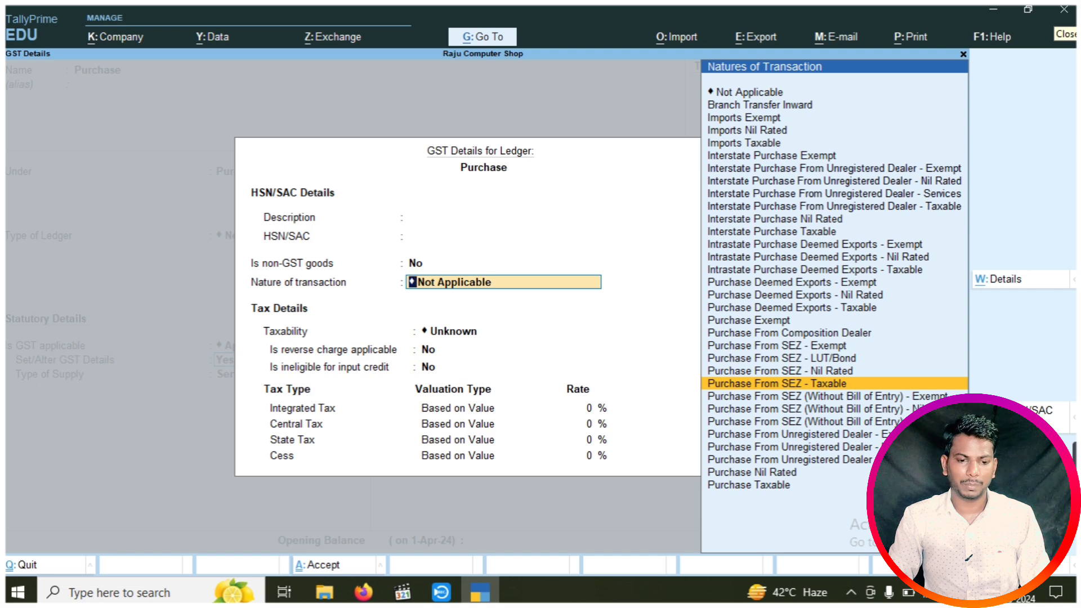
key(Return)
key(Return)
key(Return)
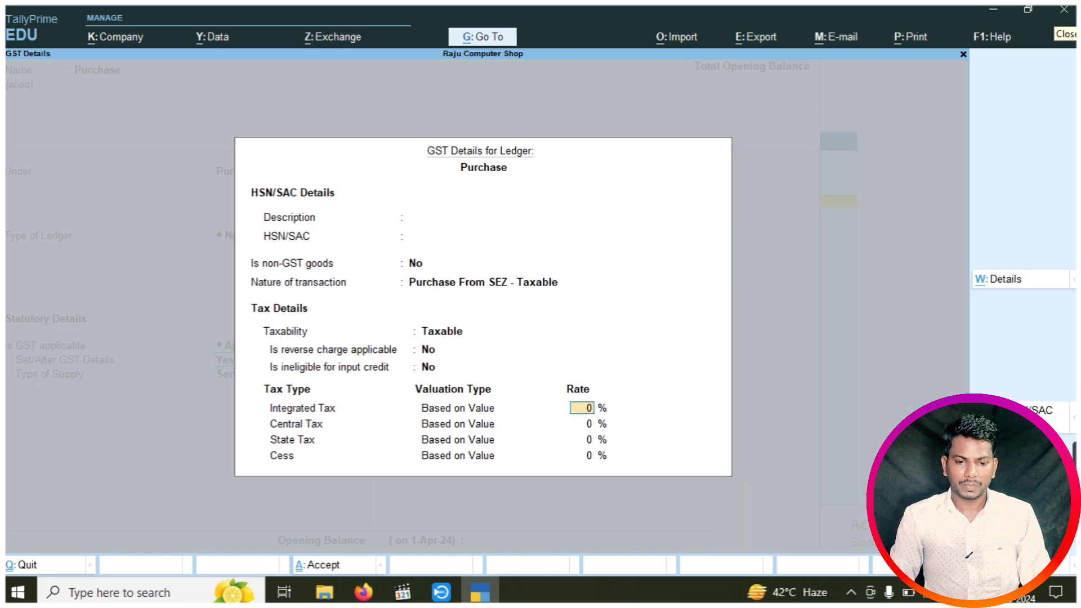
text(18)
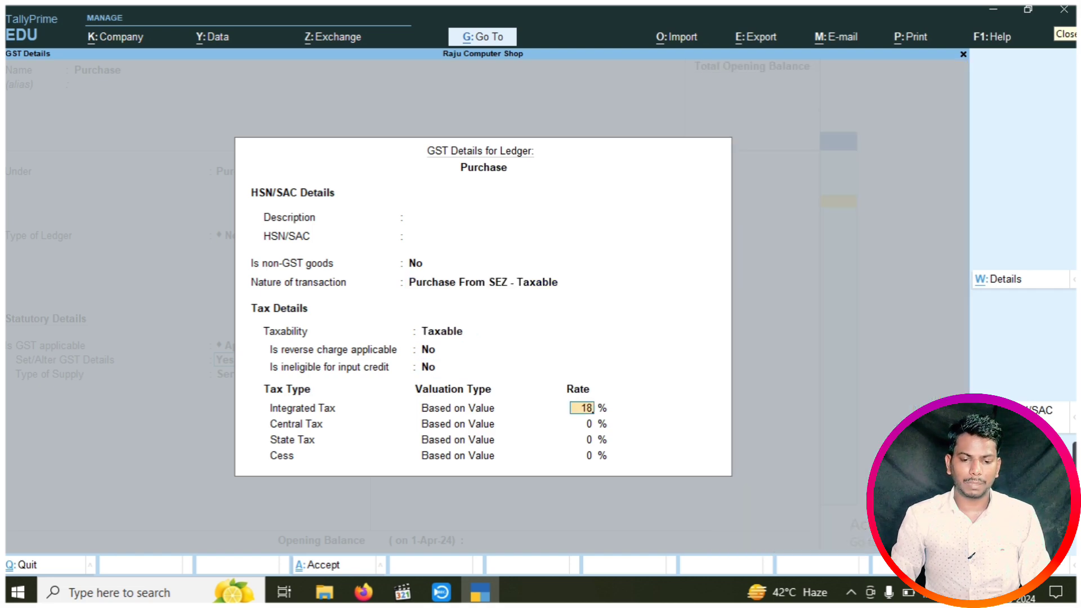
key(Return)
key(Return)
key(Return)
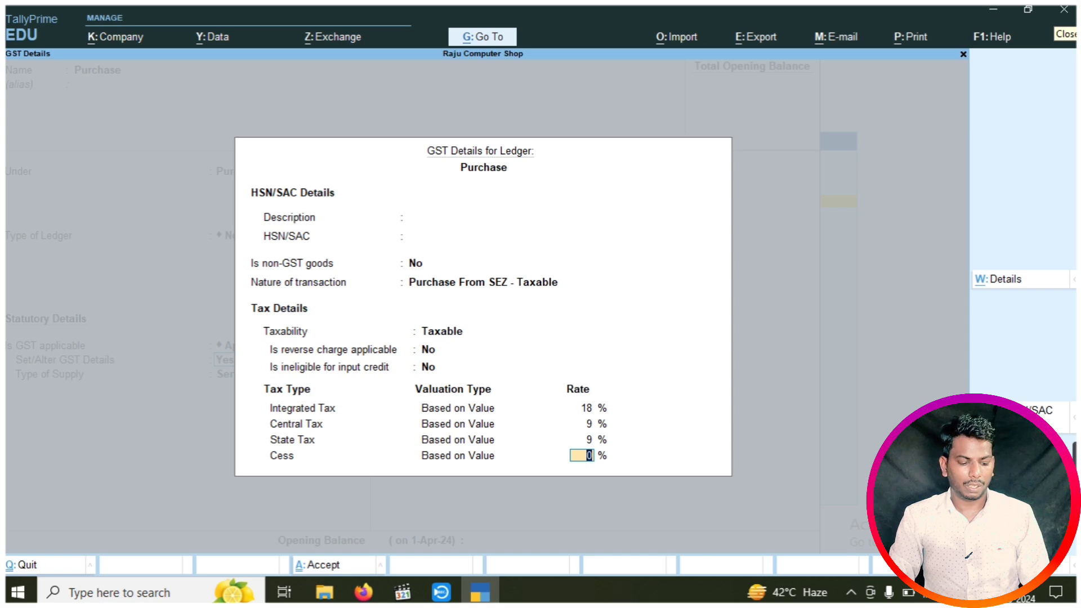
key(Return)
key(Up)
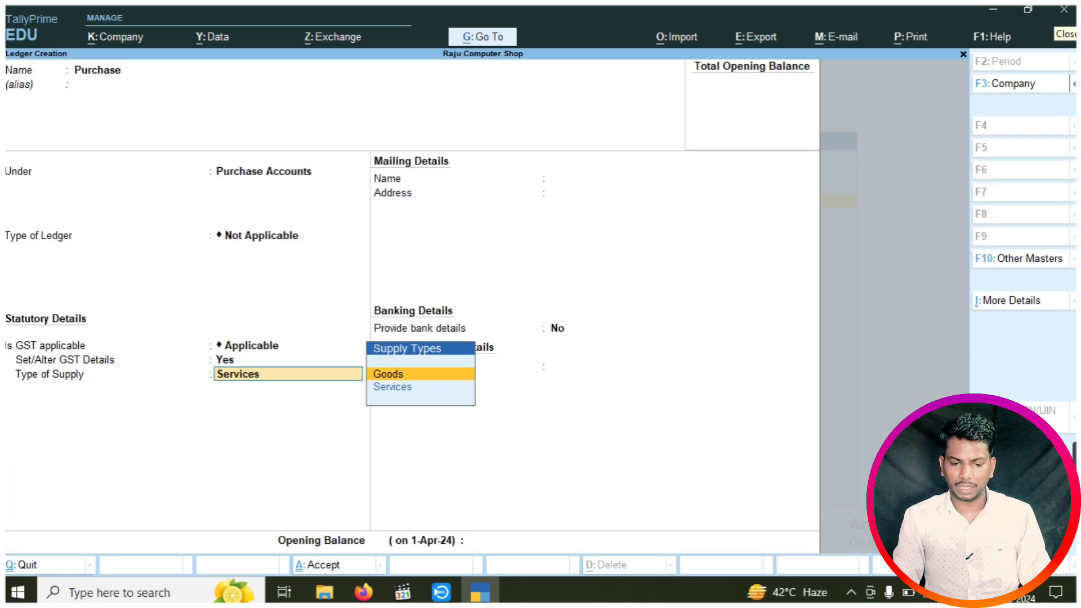
key(Return)
key(ctrl+a)
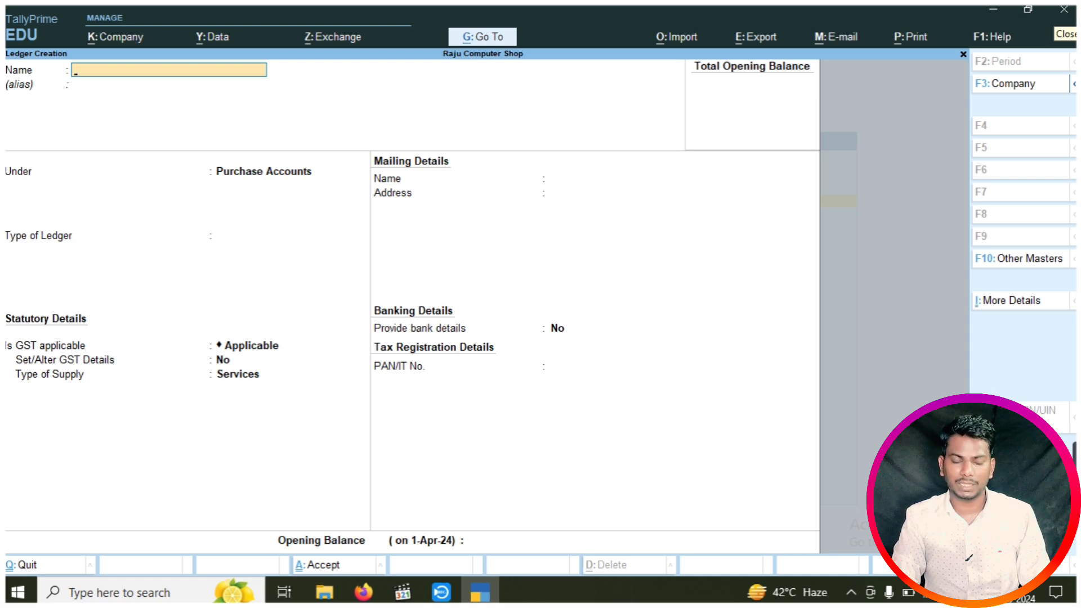
Create a ledger named Sales under the Sales Accounts group
text(Sales)
key(Return)
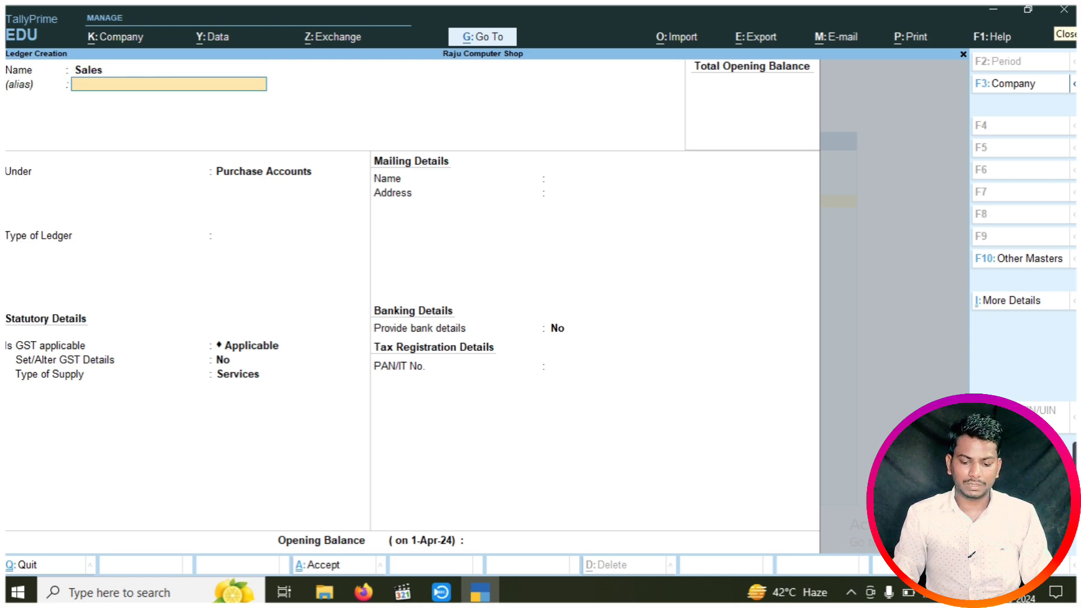
key(Return)
text(S)
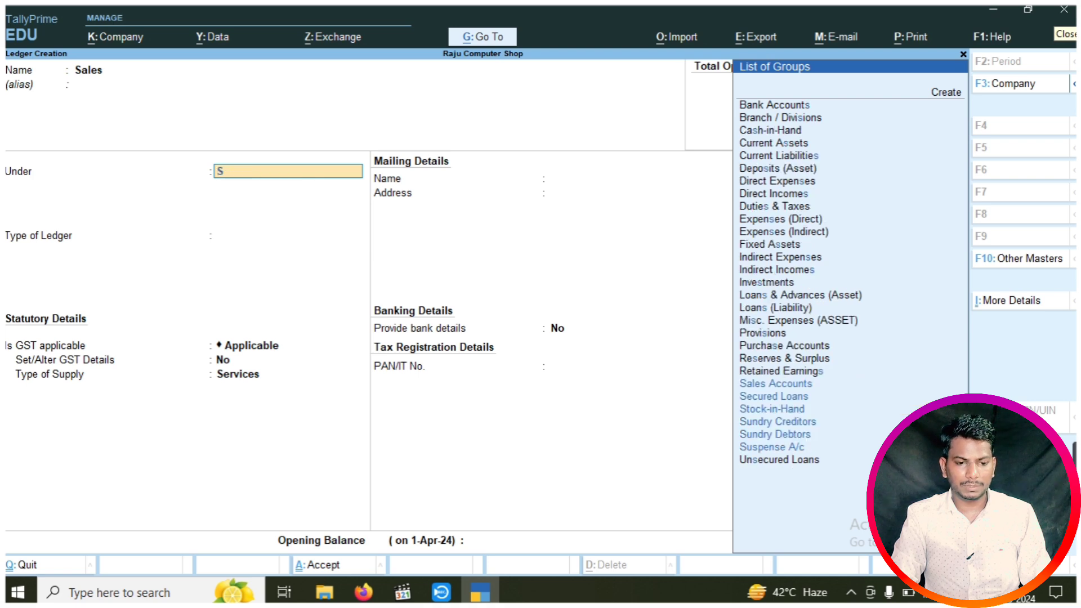
text(al)
key(Return)
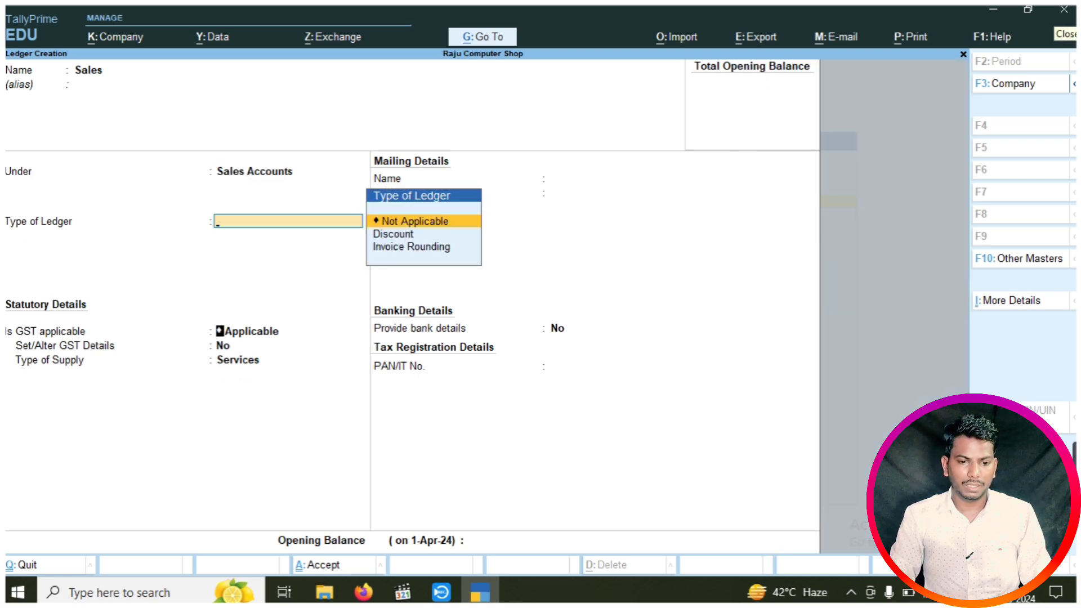
key(Return)
Set its GST nature to Sales Taxable with 18% integrated tax and Goods supply, then save
key(Return)
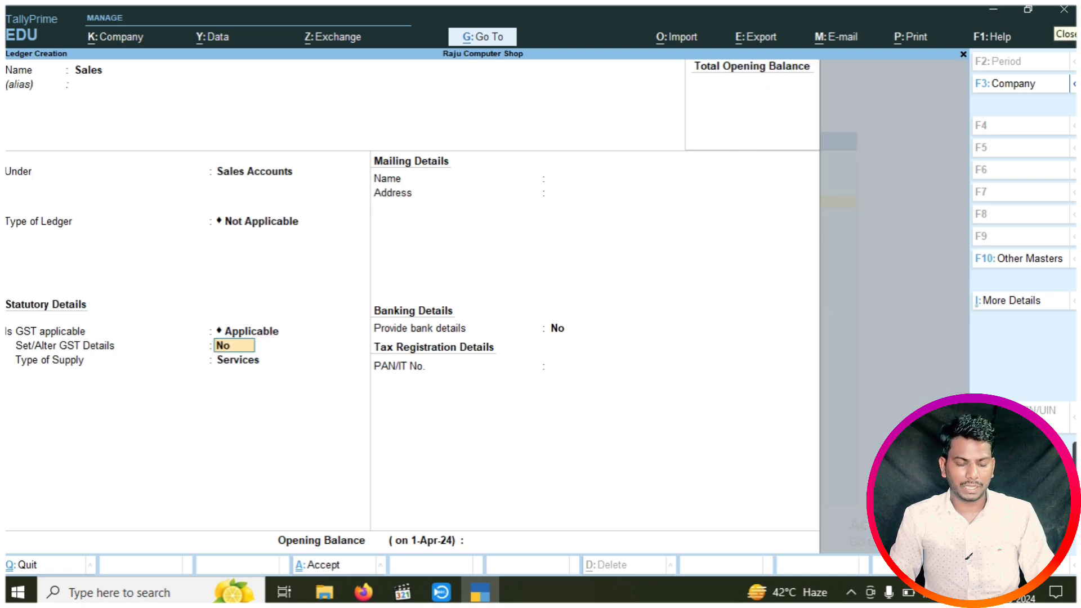
text(y)
key(Return)
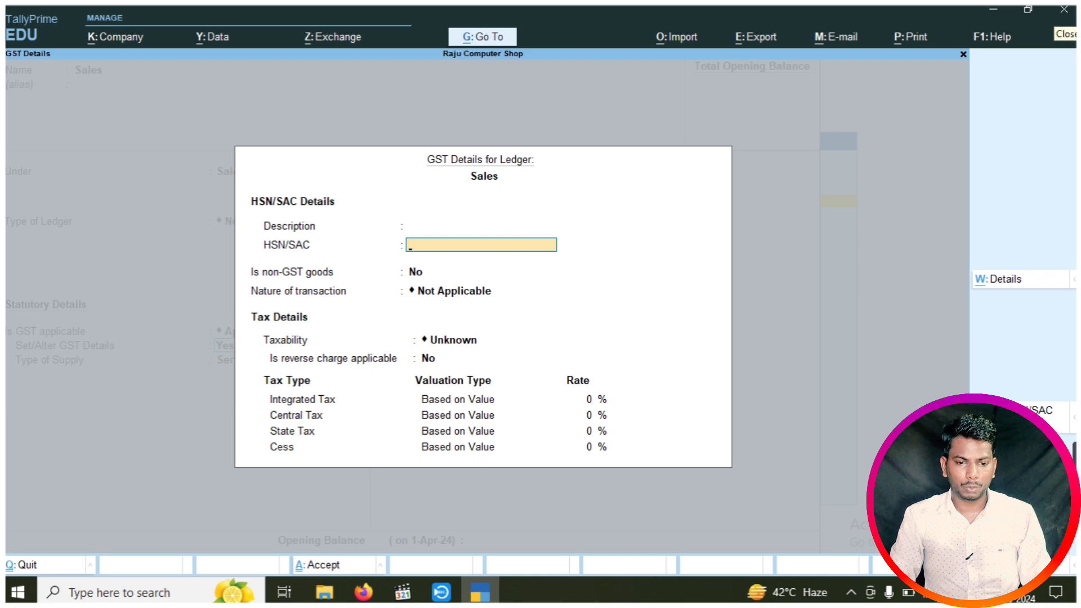
key(Return)
key(Return)
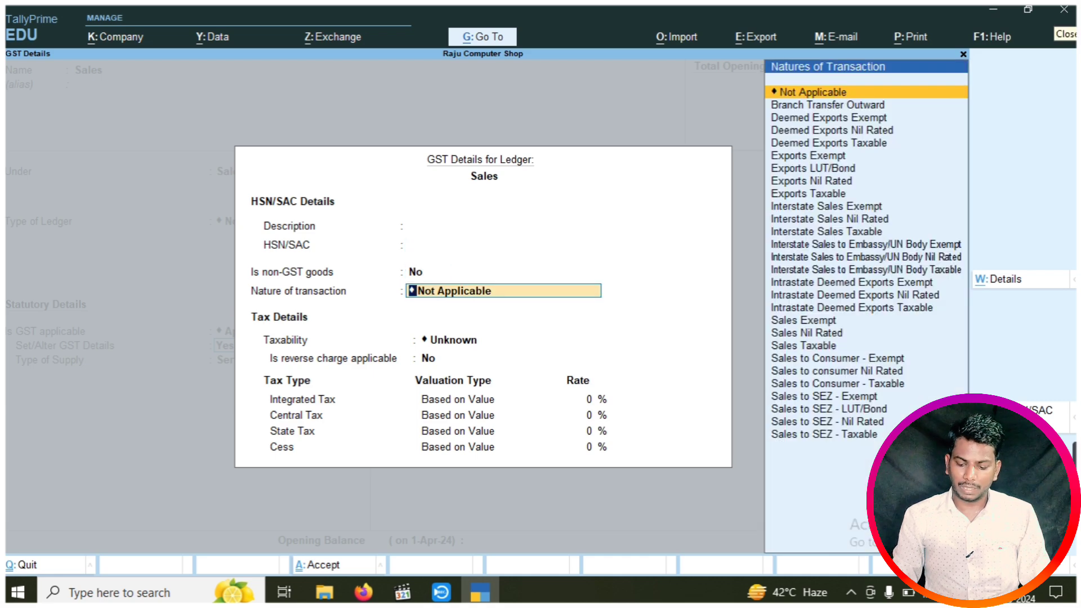
key(Down)
key(Down)
key(Down)
key(Down)
key(Down)
key(Down)
key(Down)
key(Down)
key(Down)
key(Down)
key(Down)
key(Down)
key(Down)
key(Down)
key(Down)
key(Down)
key(Down)
key(Down)
key(Down)
key(Down)
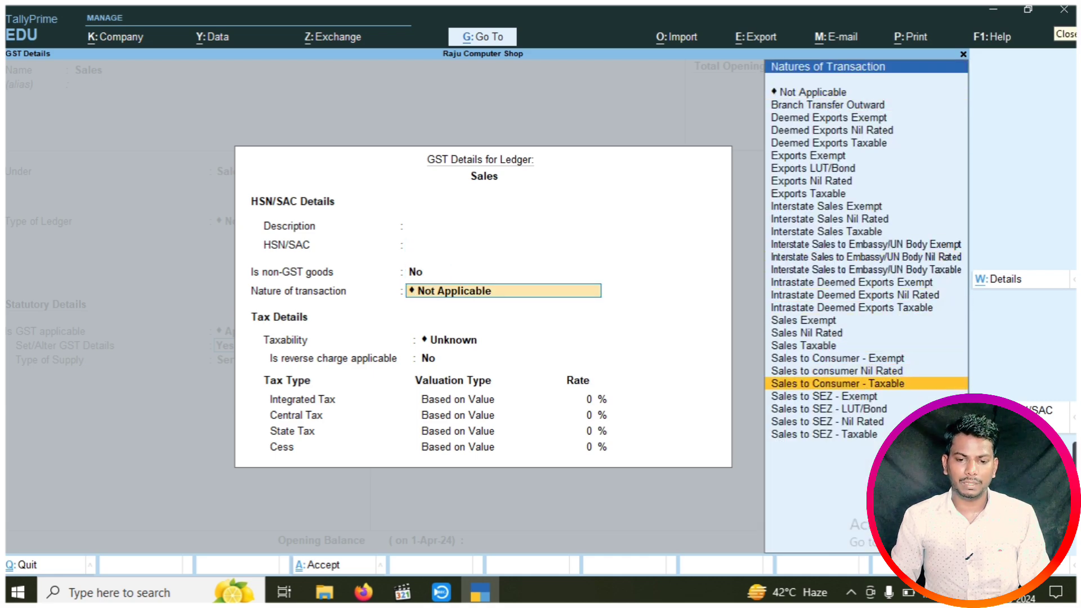
key(Up)
key(Up)
key(Up)
key(Return)
key(Return)
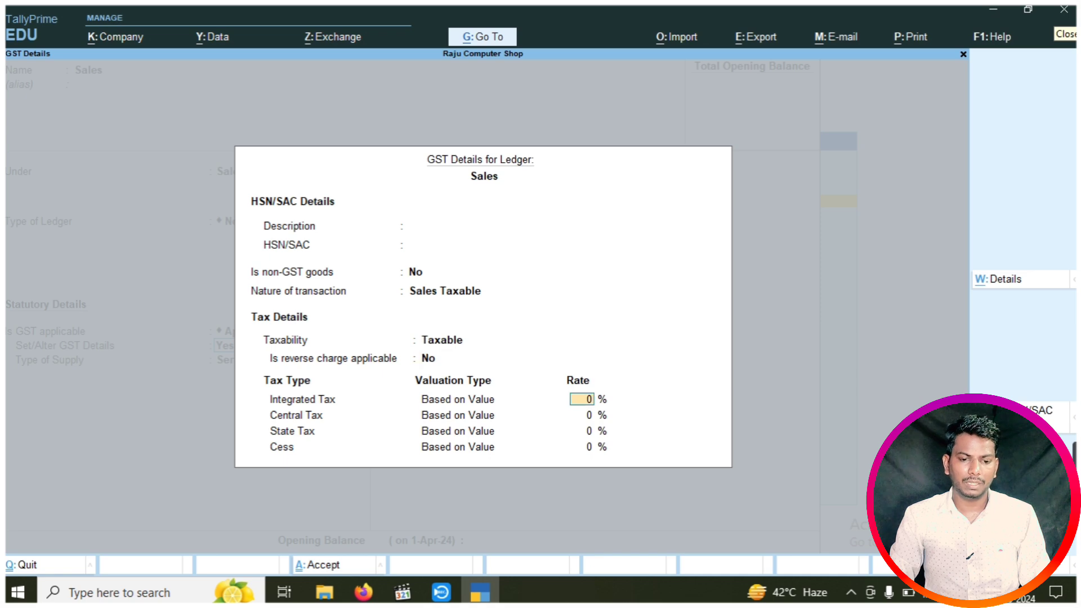
text(18)
key(Return)
key(Return)
key(Return)
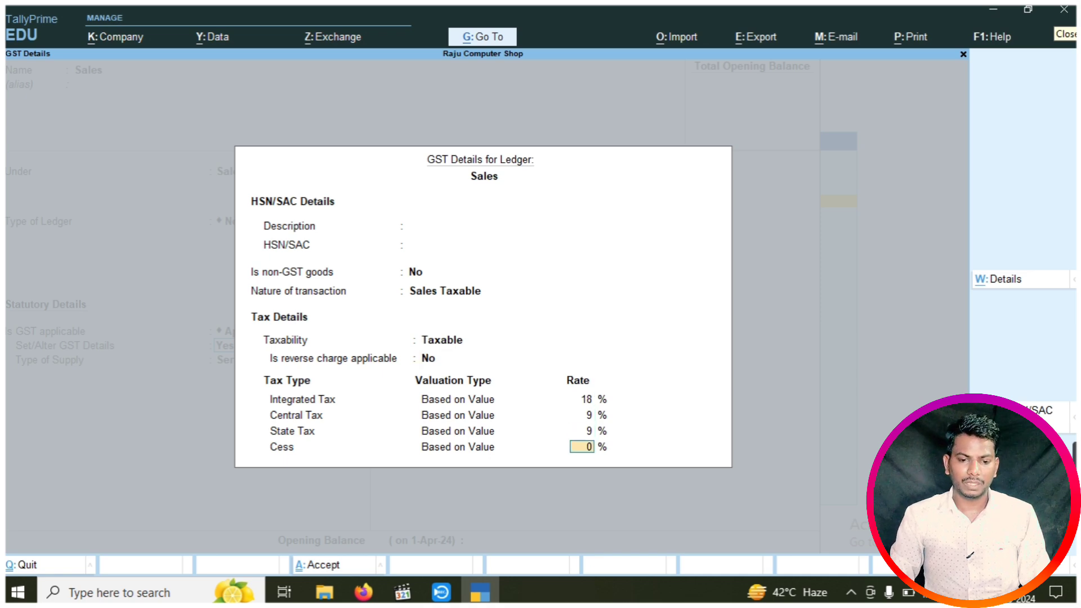
key(Return)
key(Up)
key(Return)
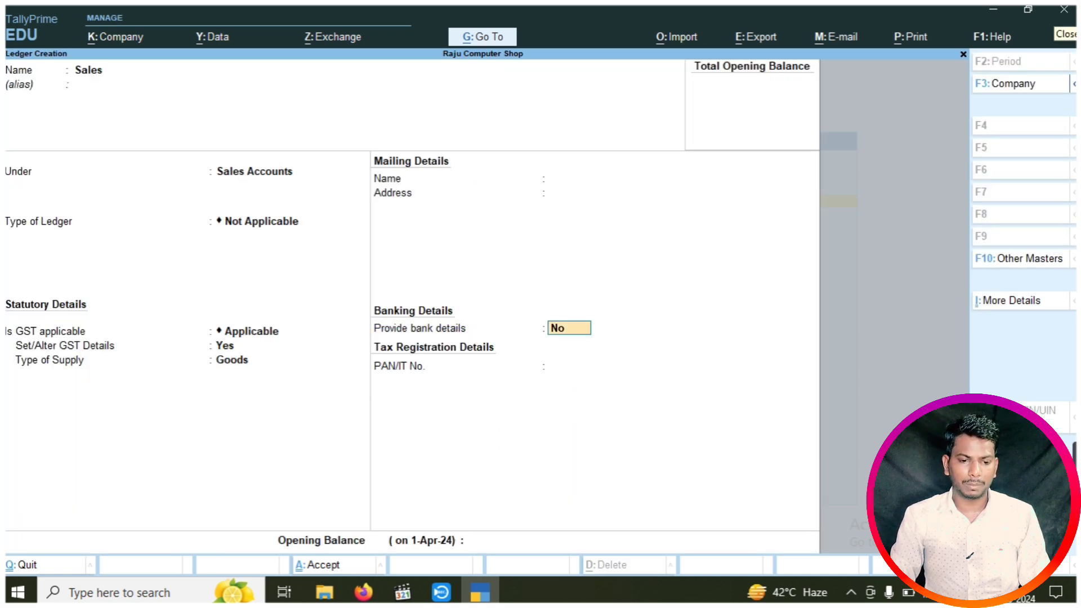
key(ctrl+a)
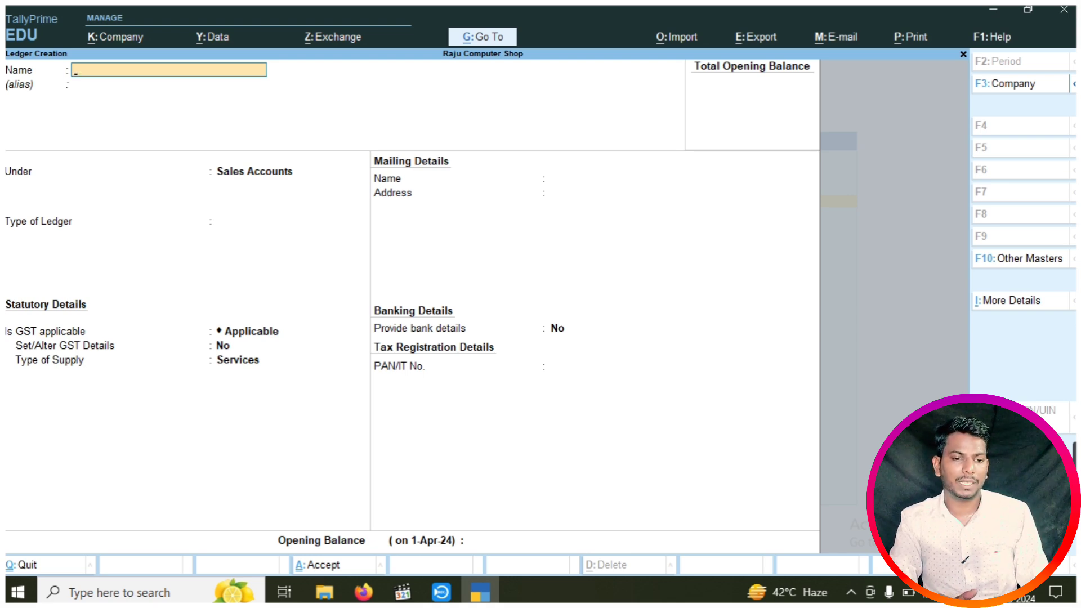
Create a ledger for the party under the Sundry Debtors group
text(R)
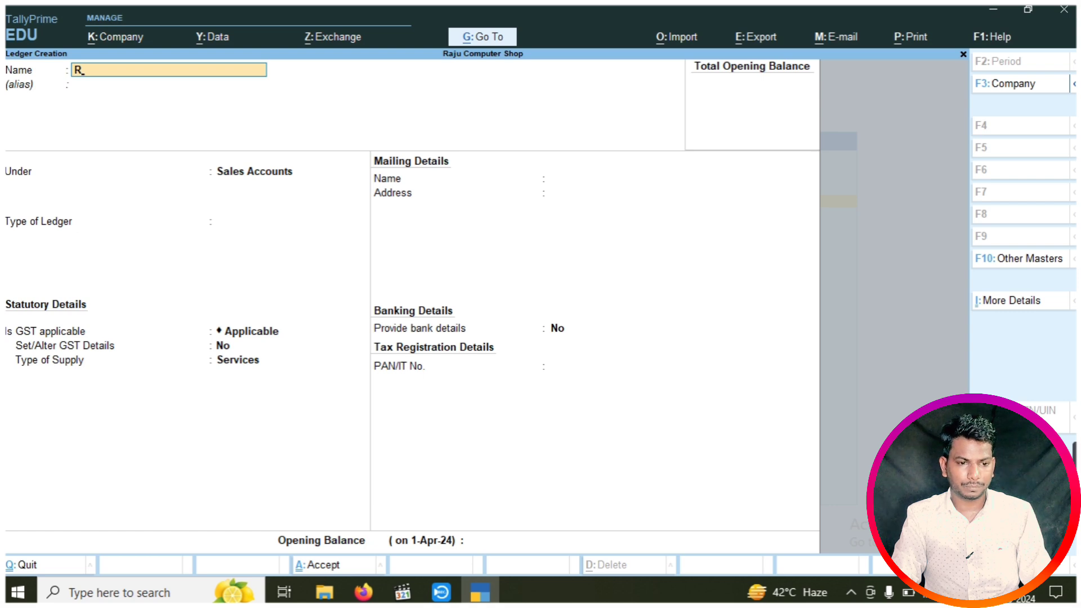
text(akesh)
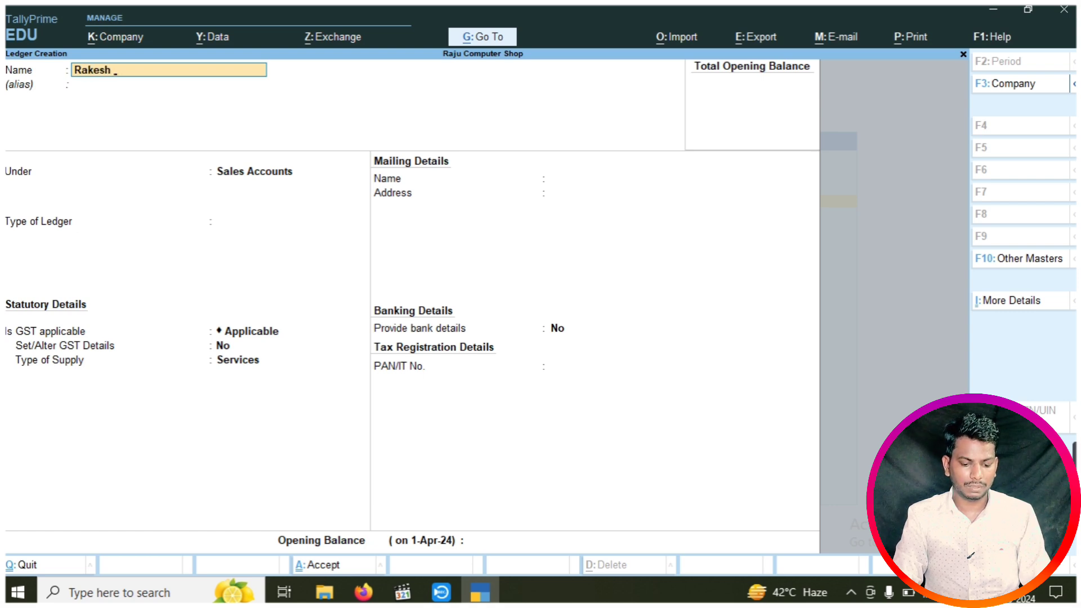
text( Bihar)
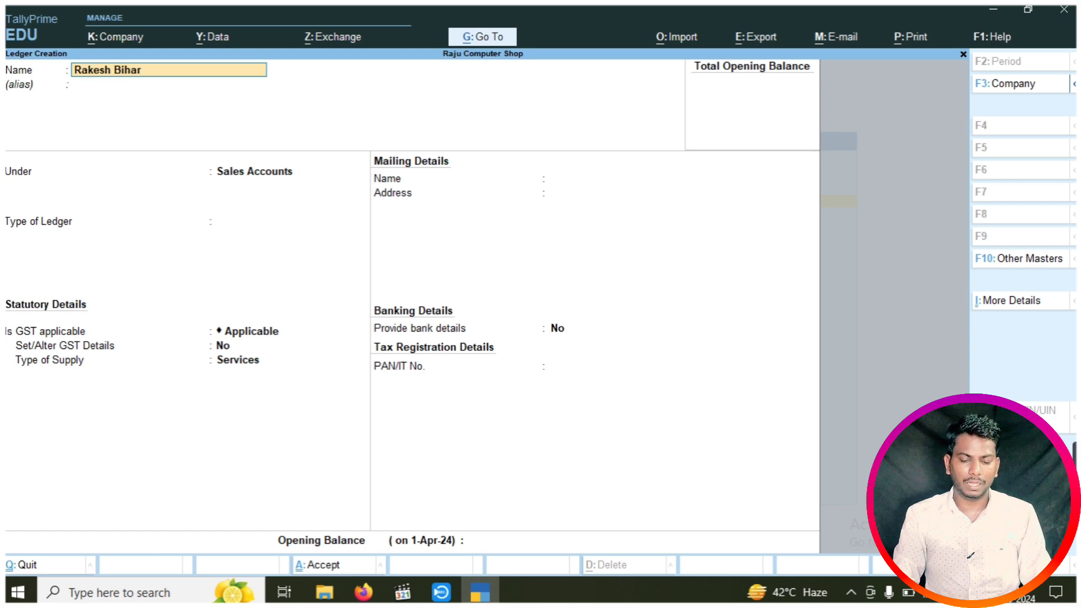
key(Return)
key(Return)
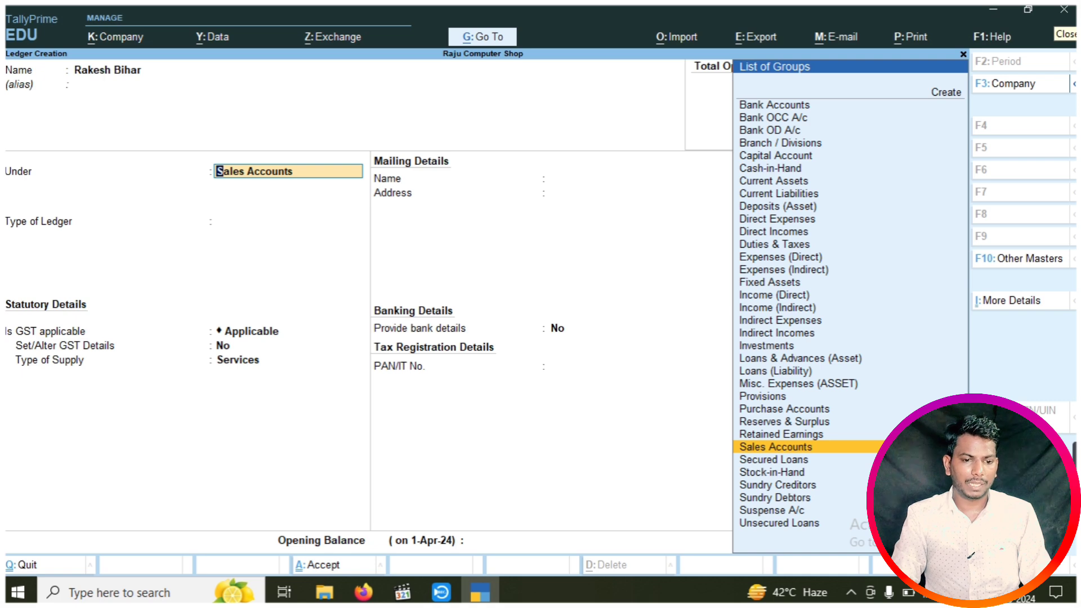
text(S)
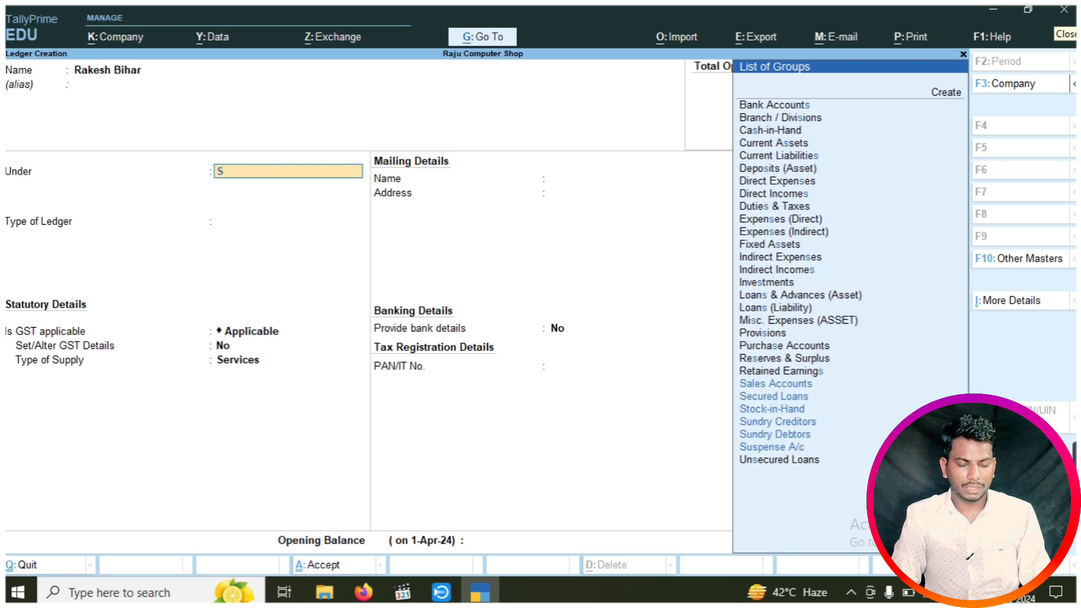
text(u)
key(Down)
key(Down)
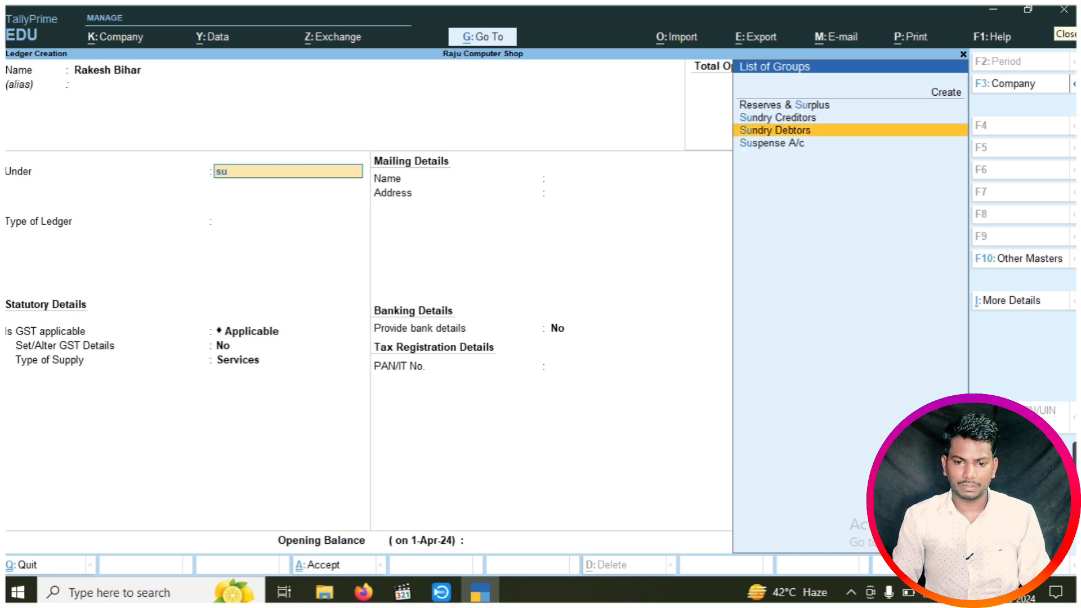
key(Return)
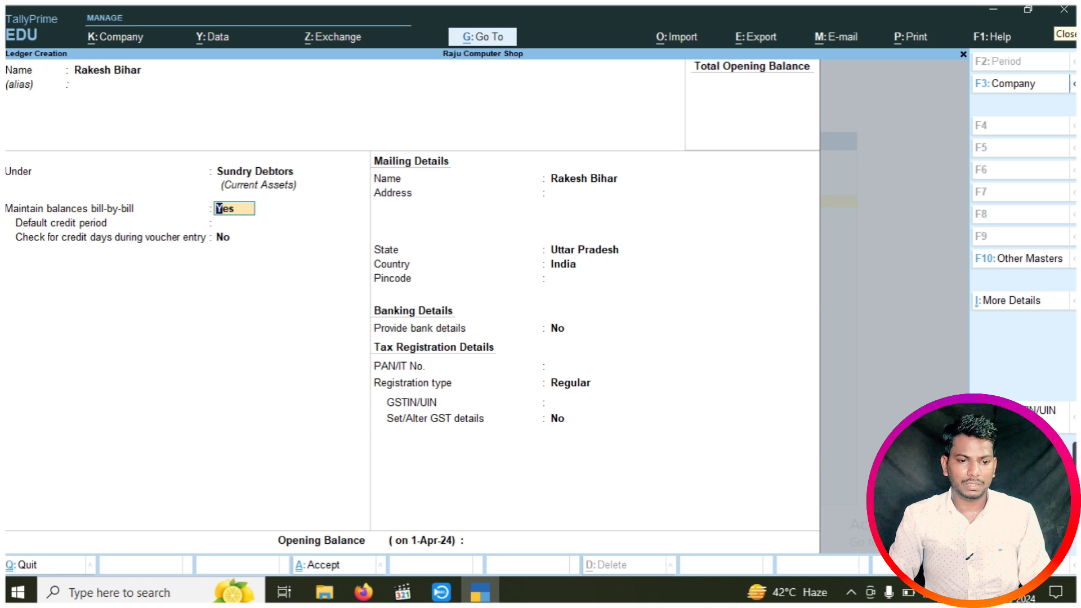
Enter the party's mailing address, keep state Uttar Pradesh, and save the ledger
key(Return)
key(Return)
key(Return)
key(Return)
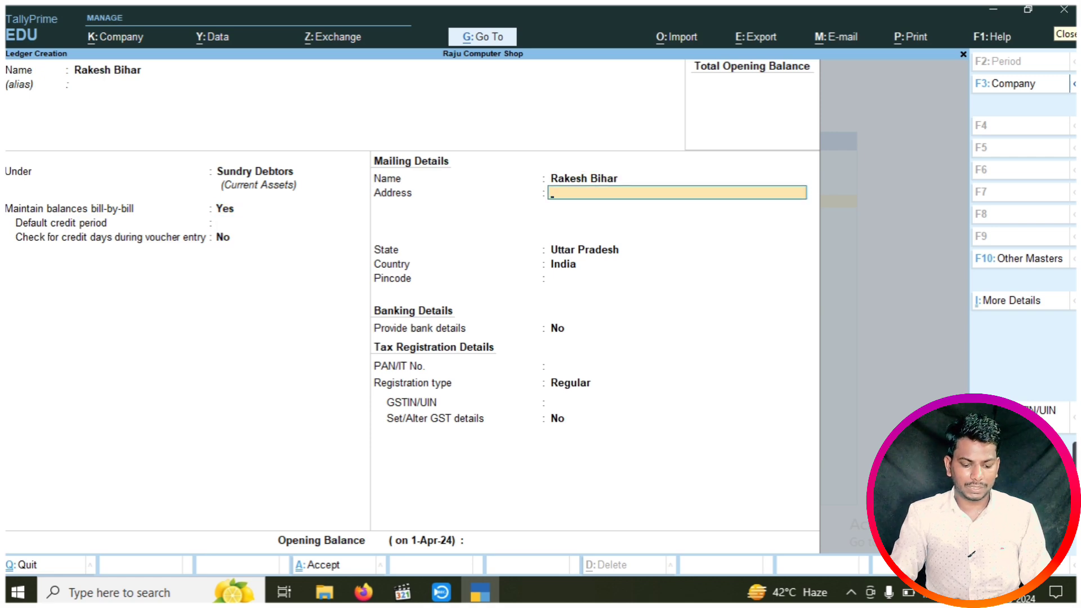
text(Ma)
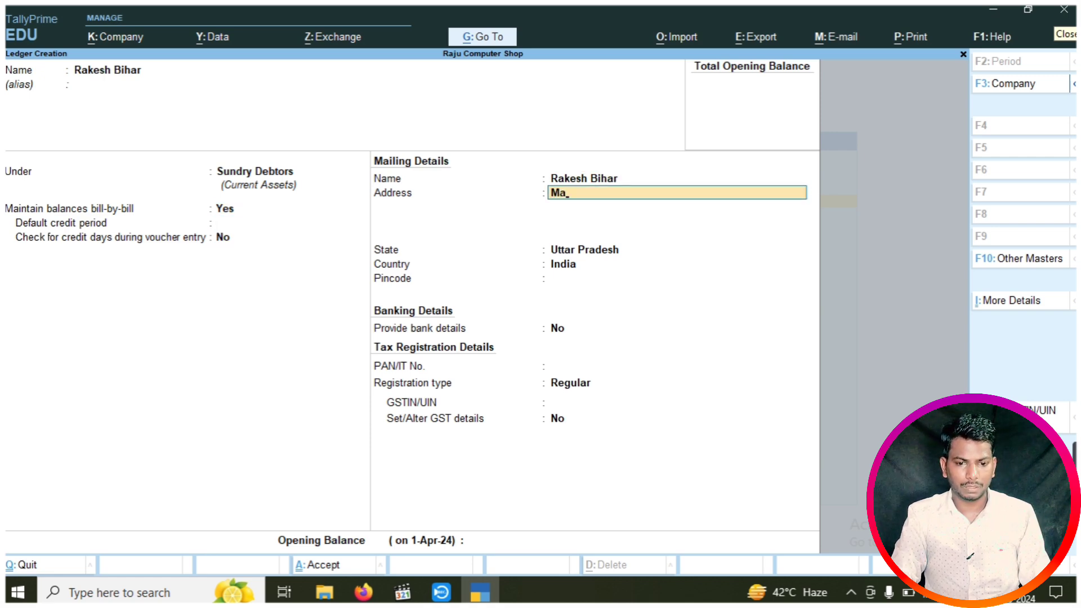
text(durnag)
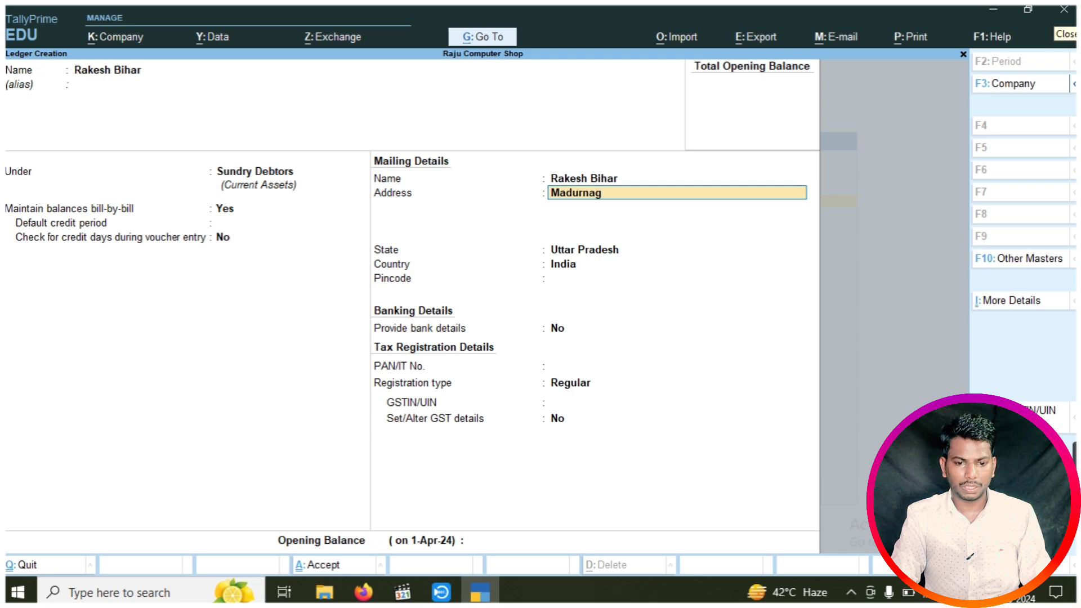
text(ar Gya)
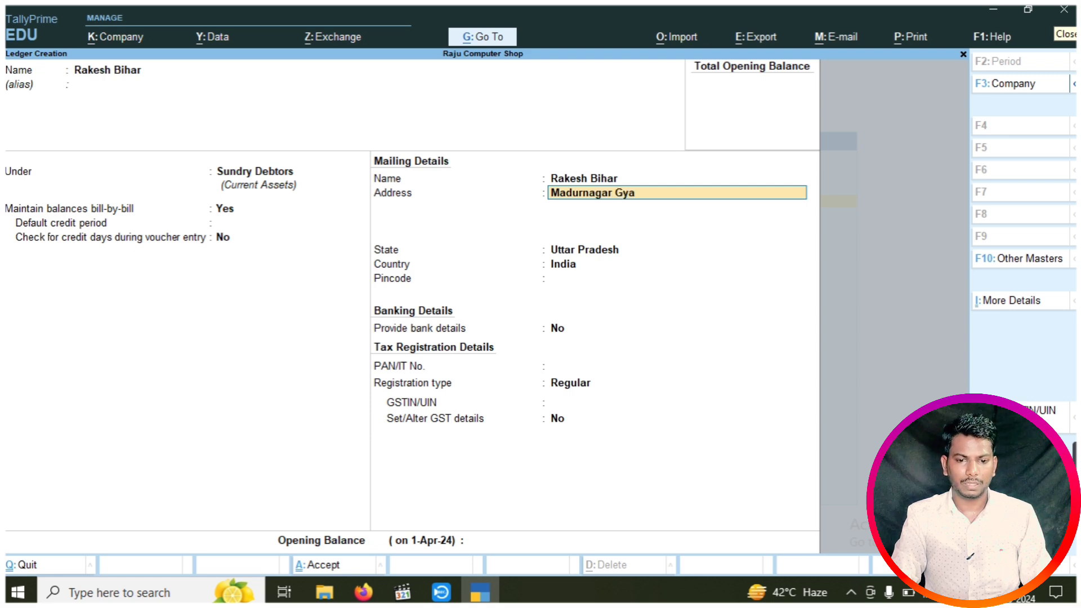
text( Bhi)
key(BackSpace)
key(BackSpace)
key(BackSpace)
text(b)
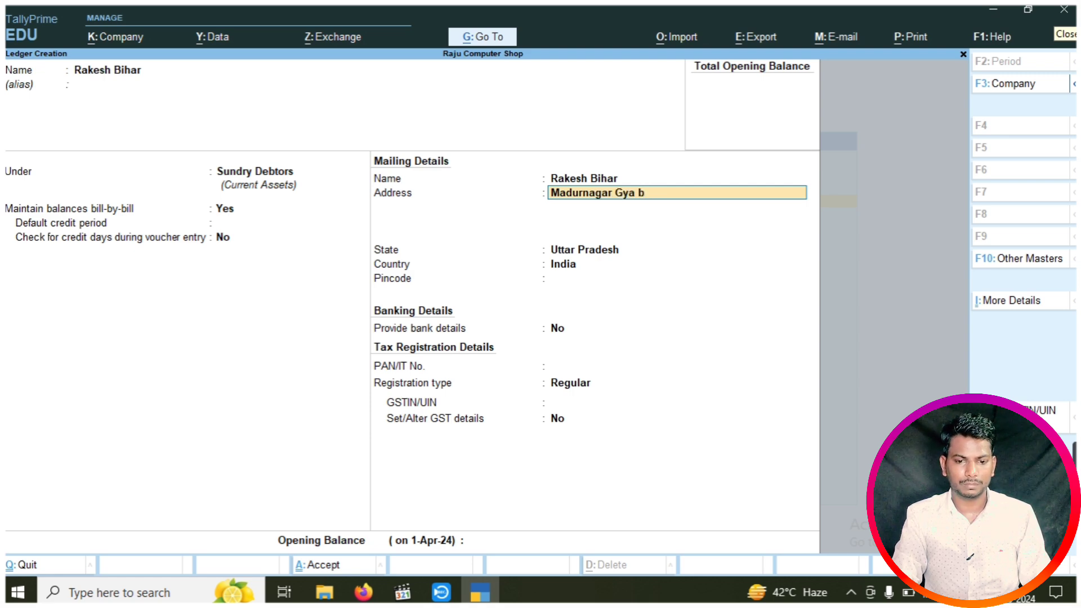
key(BackSpace)
text(Bihar)
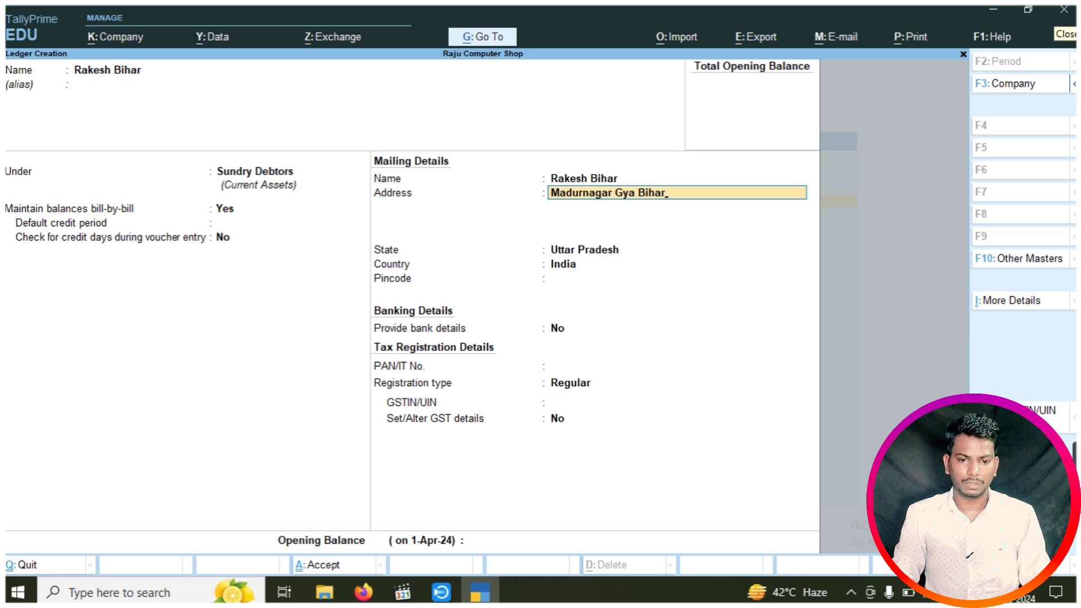
key(Return)
key(Return)
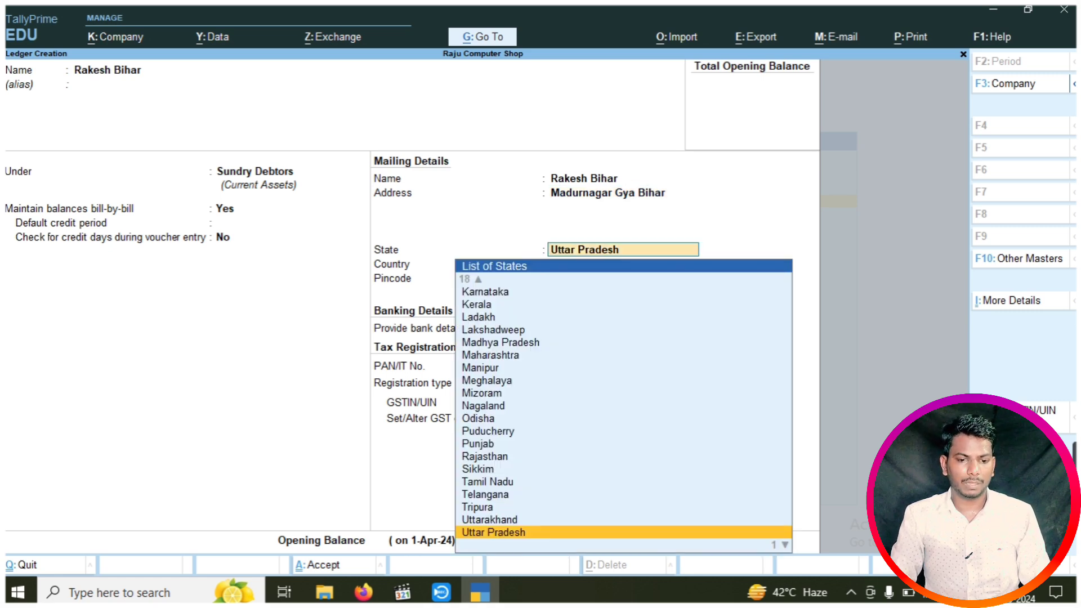
key(Return)
key(ctrl+a)
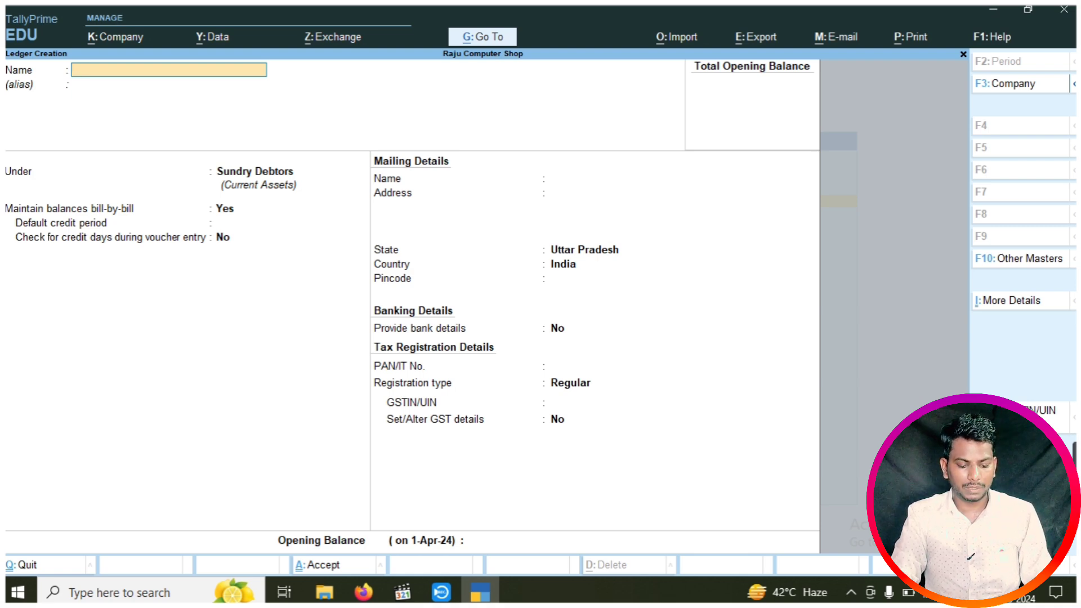
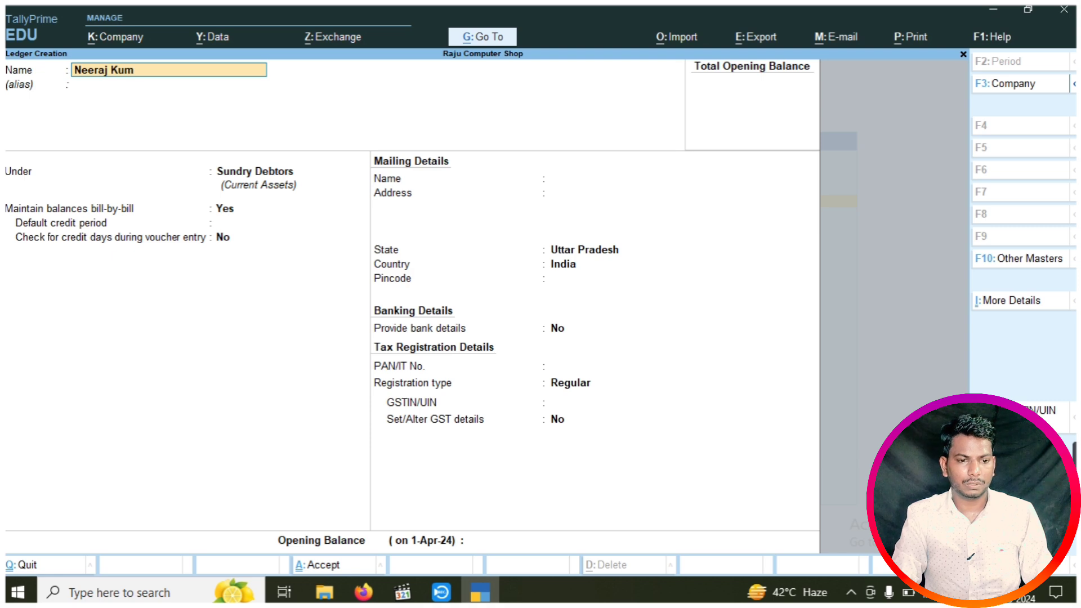
Create the supplier's party ledger under Sundry Creditors with its mailing address, and save it
key(Return)
key(Return)
text(Su)
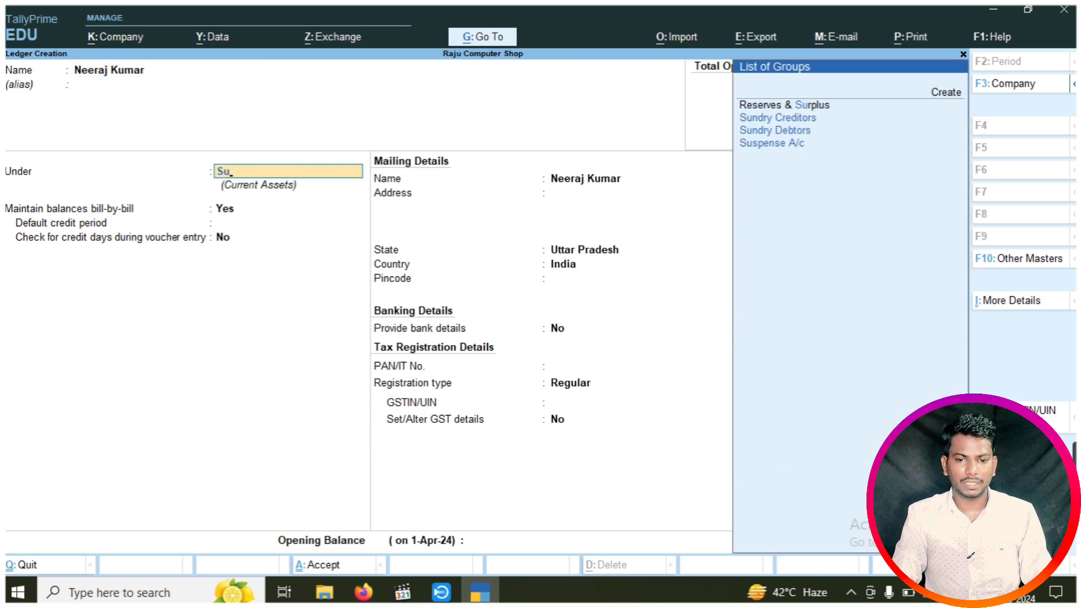
key(Down)
key(Down)
key(Up)
key(Return)
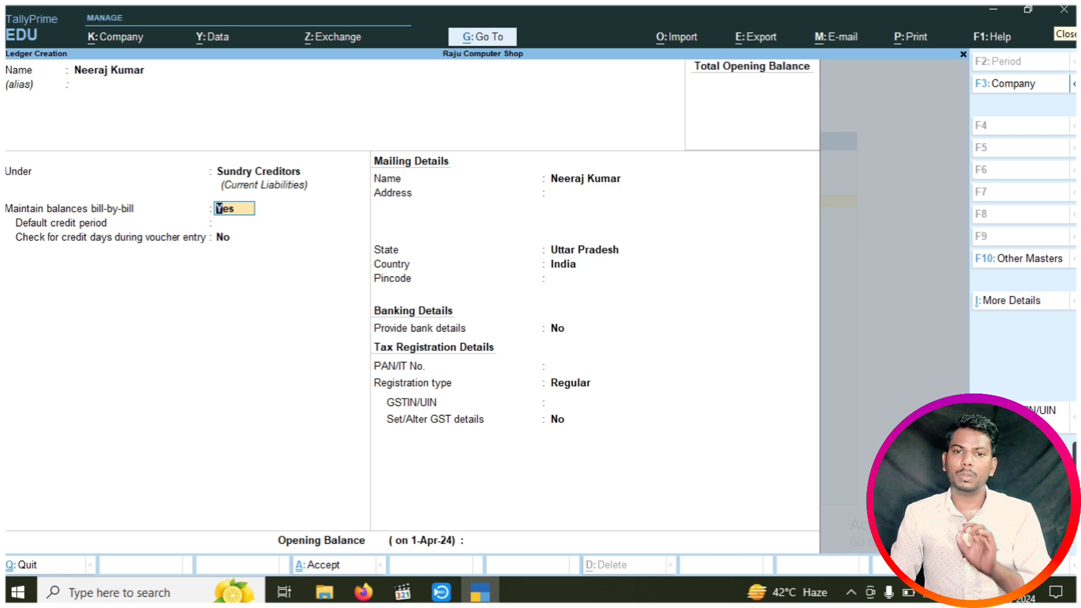
key(Return)
key(Return)
key(Return)
key(Return)
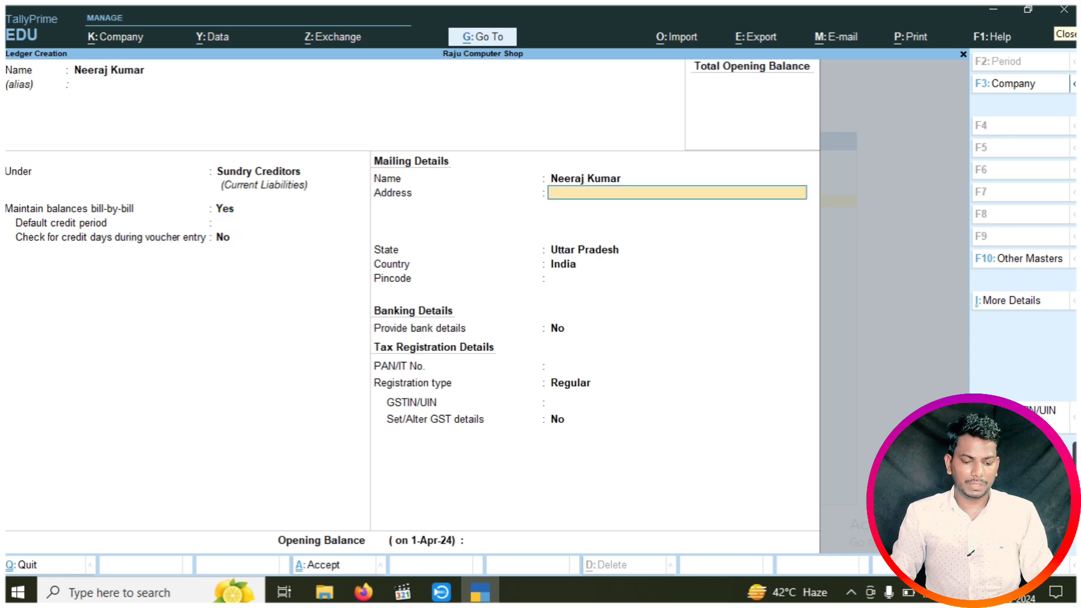
text(Mansurpur)
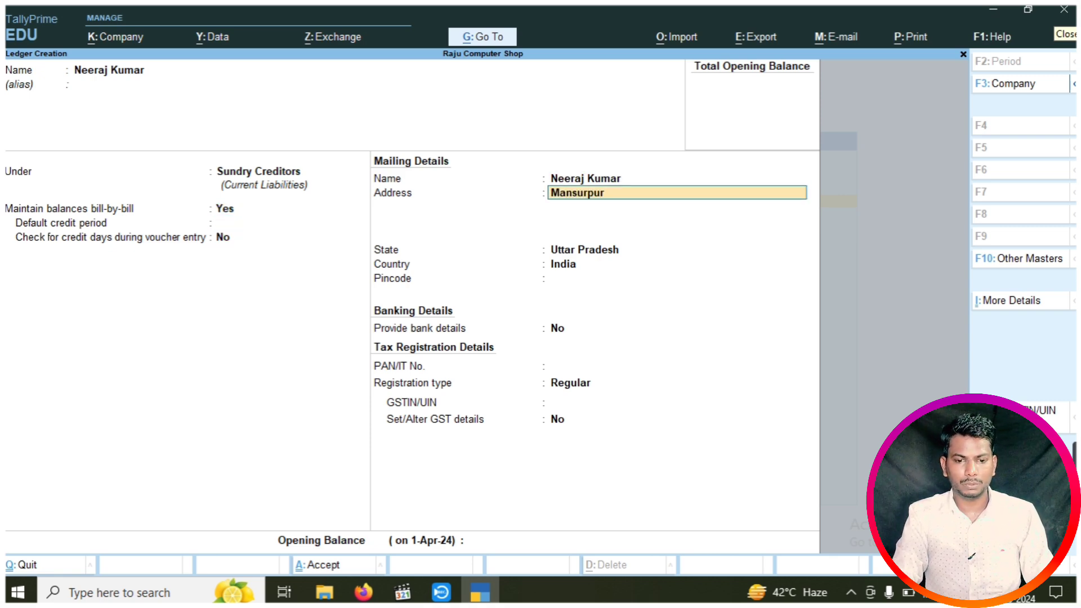
text( Bahariya Prayagraj)
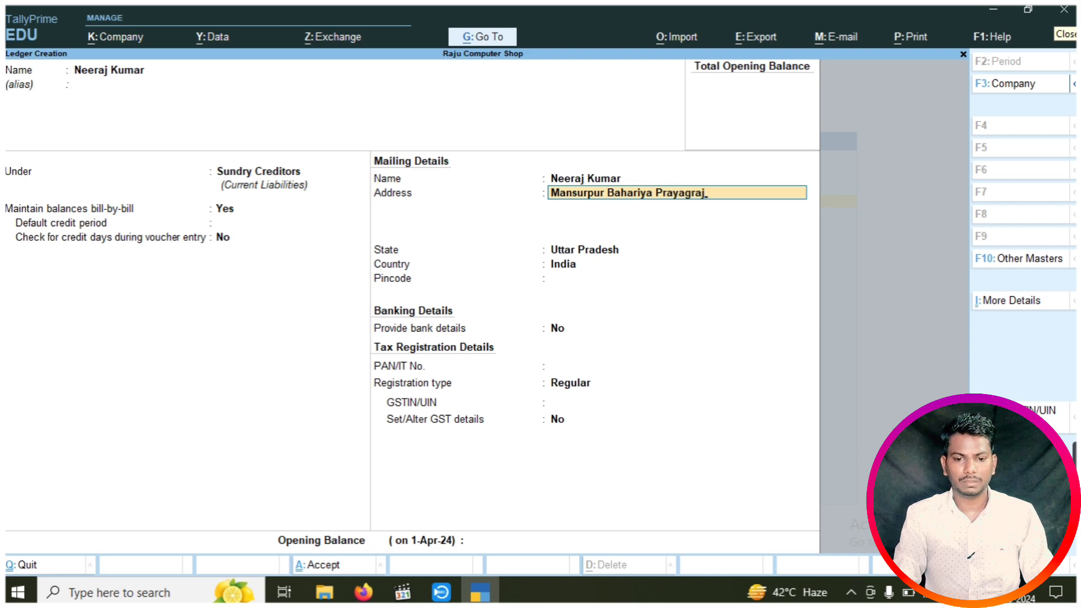
key(Return)
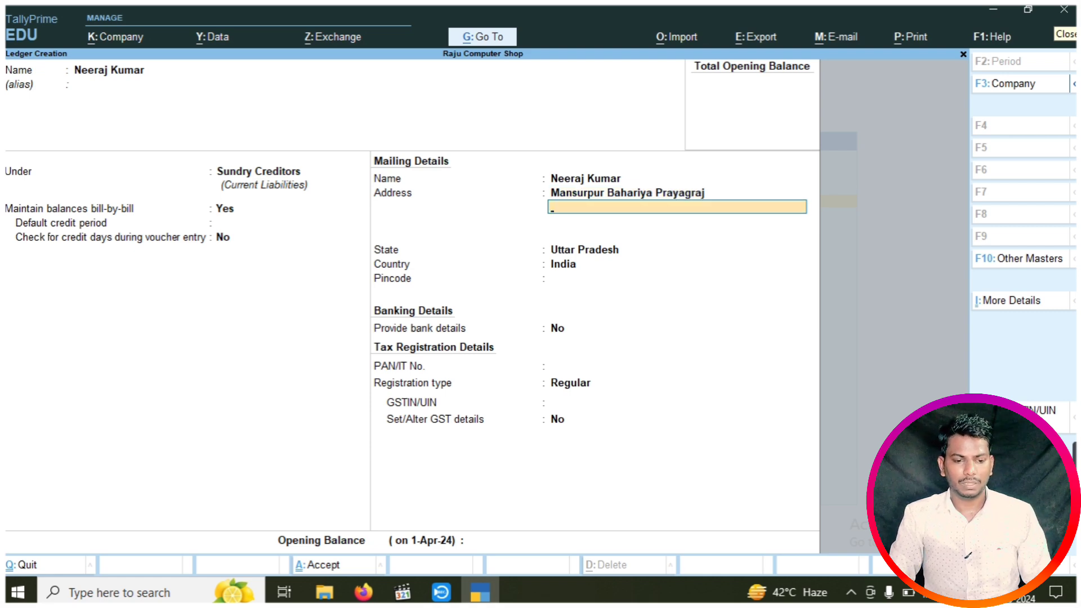
key(ctrl+a)
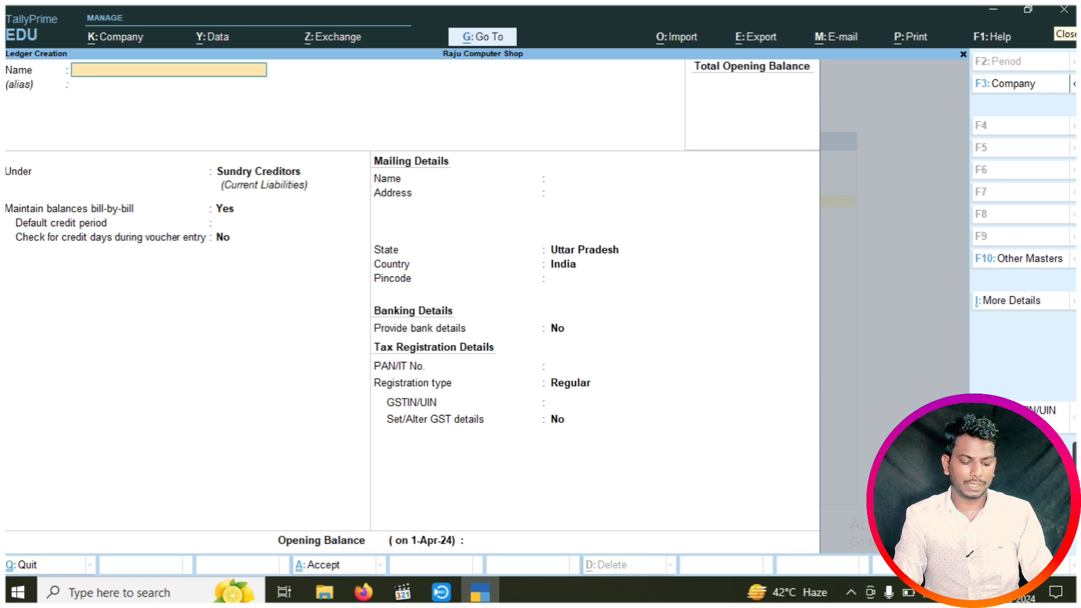
Create the Central Tax (CGST) ledger under Duties & Taxes with duty type GST
text(Cent)
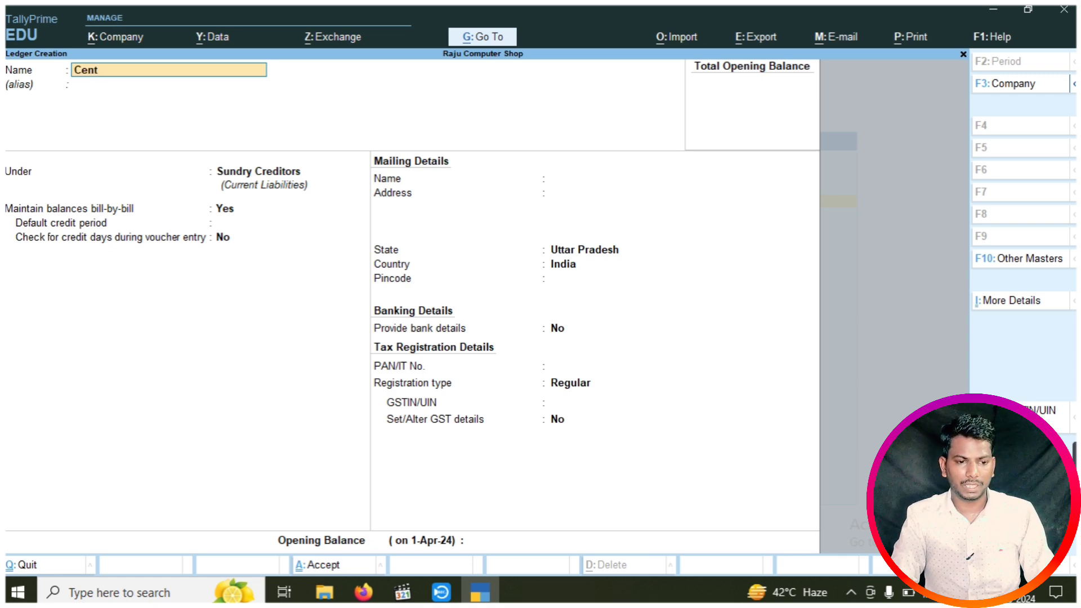
text(ral Tax)
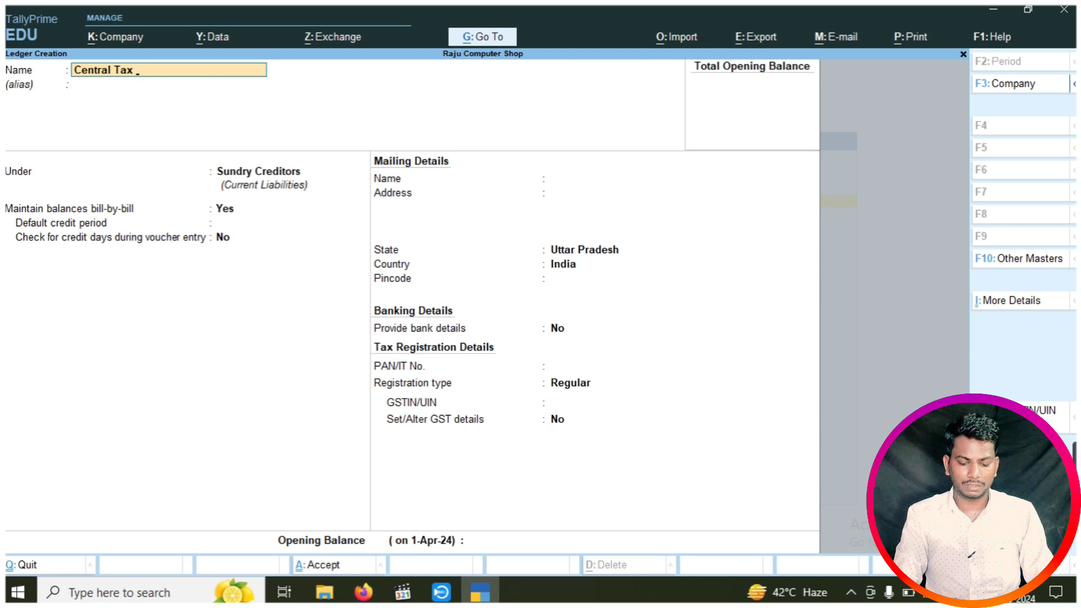
text( (CGSTY)
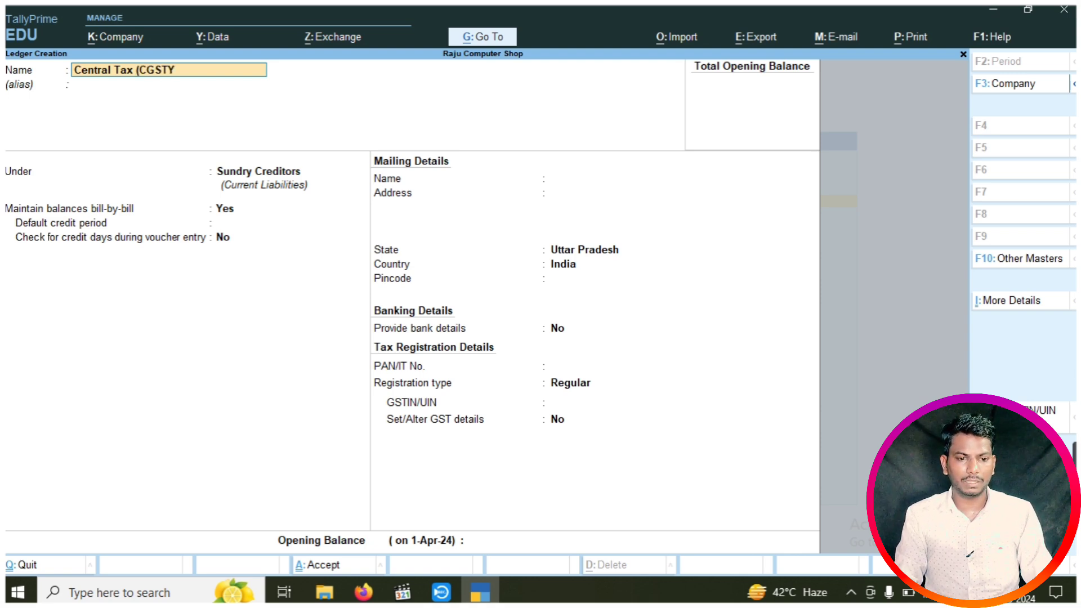
key(BackSpace)
text())
key(Return)
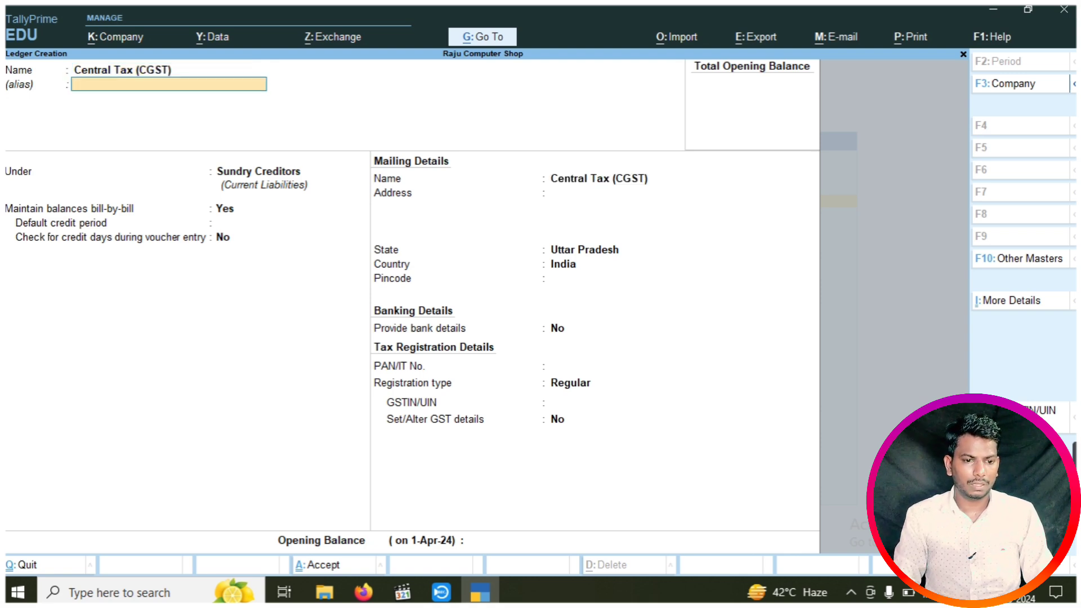
key(Return)
text(Du)
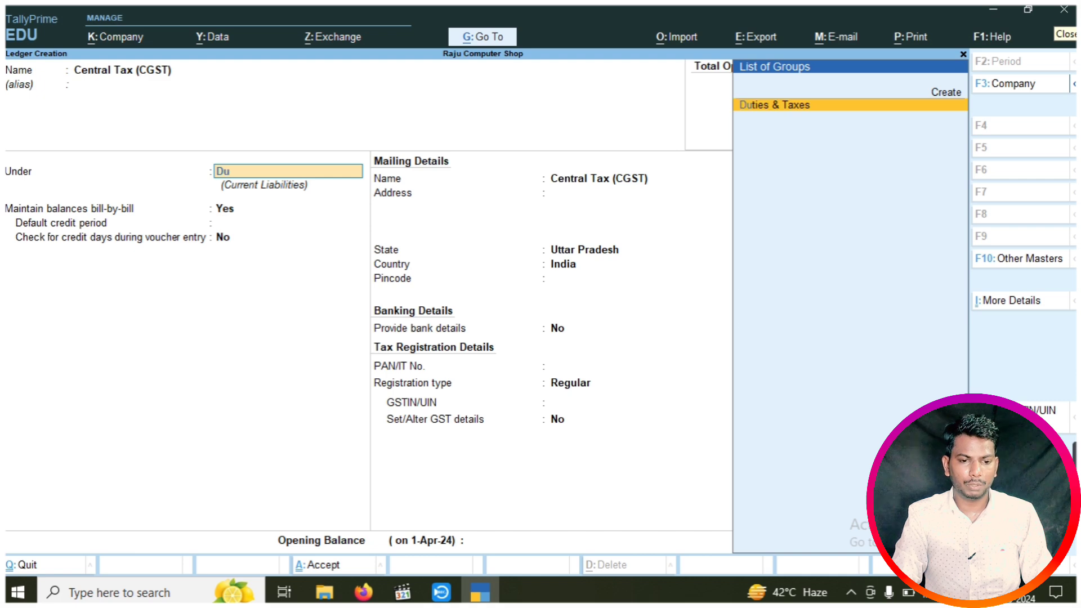
key(Return)
key(Up)
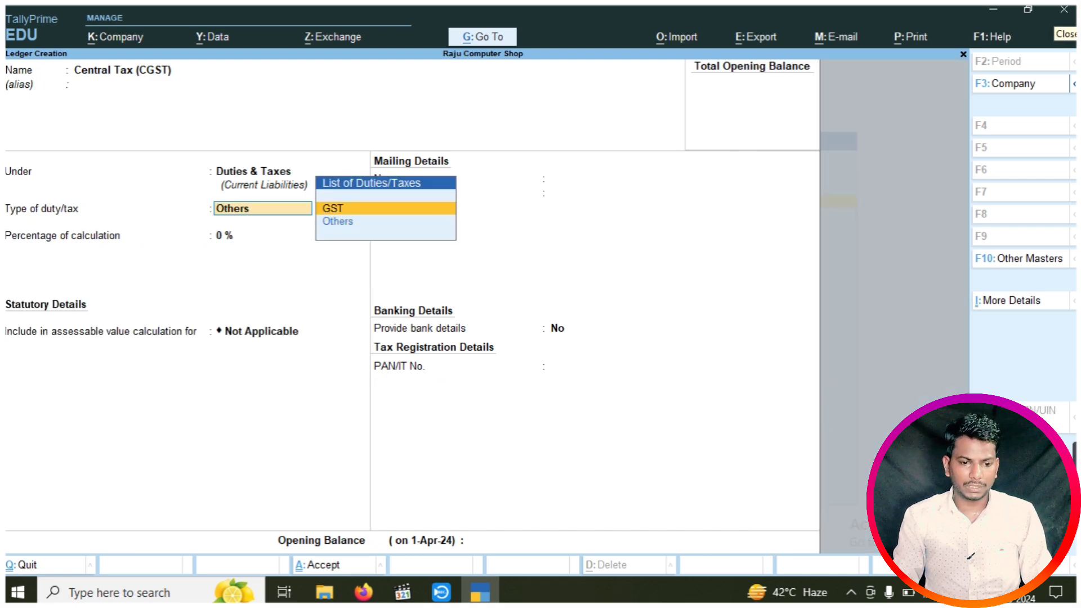
key(Return)
key(Return)
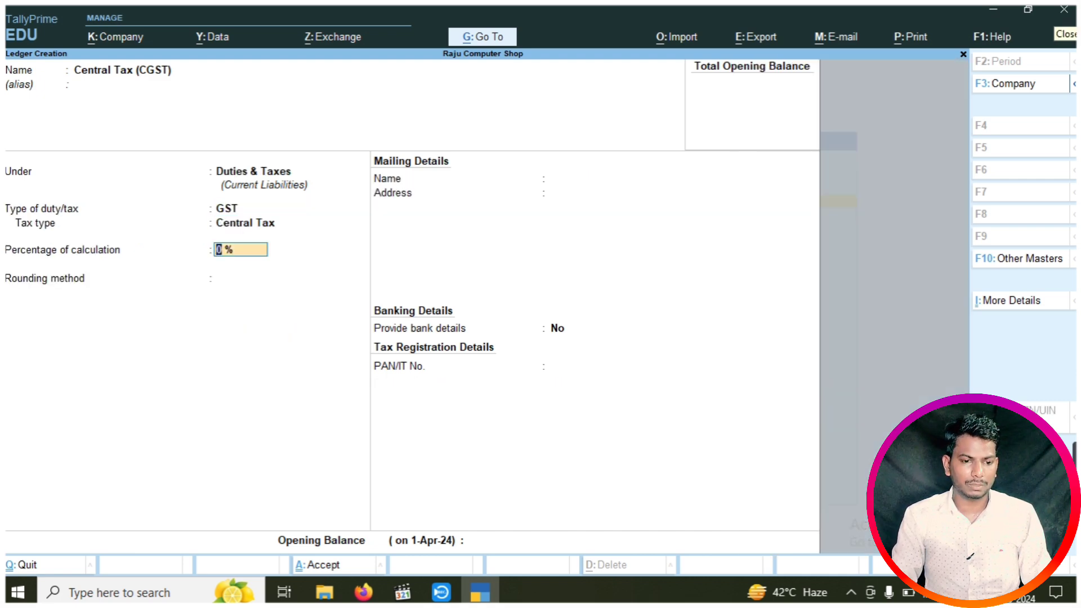
key(ctrl+a)
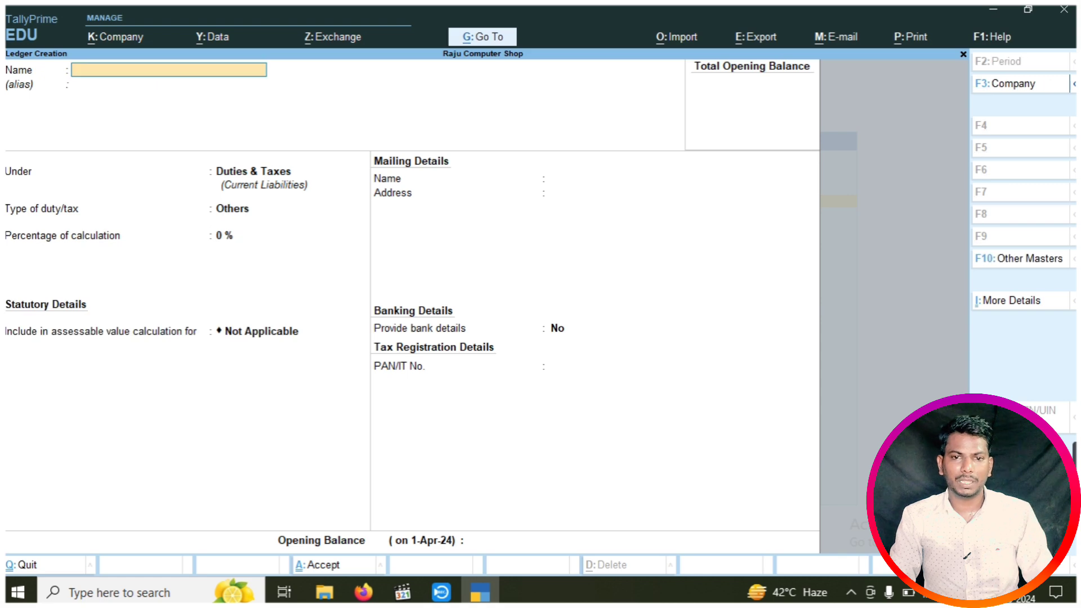
Create the State Tax ( SGST) ledger under Duties & Taxes as GST, tax type State Tax
text(Stat)
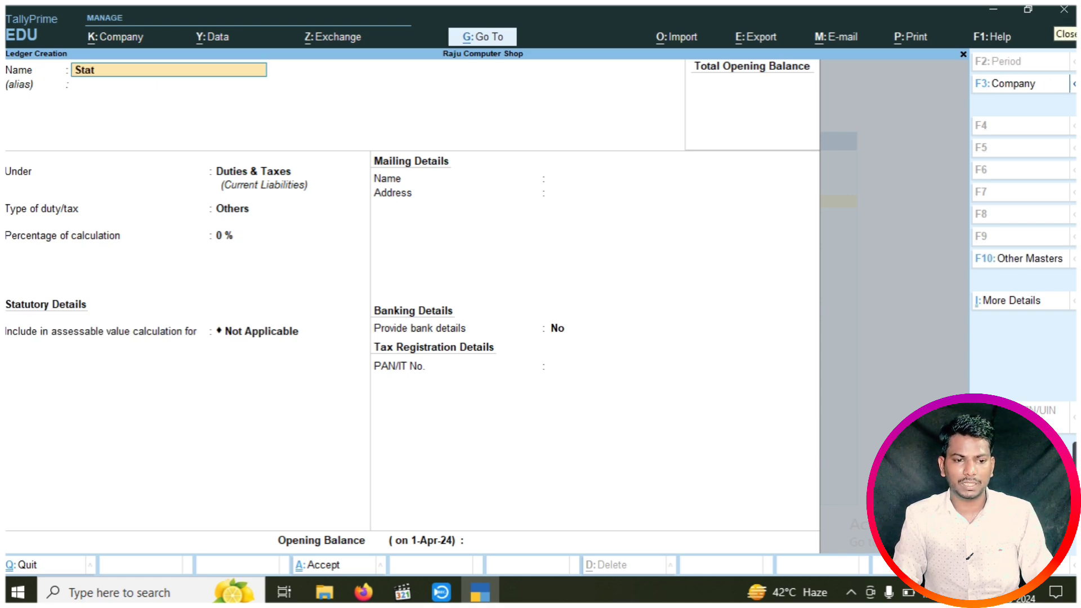
text(e Tax)
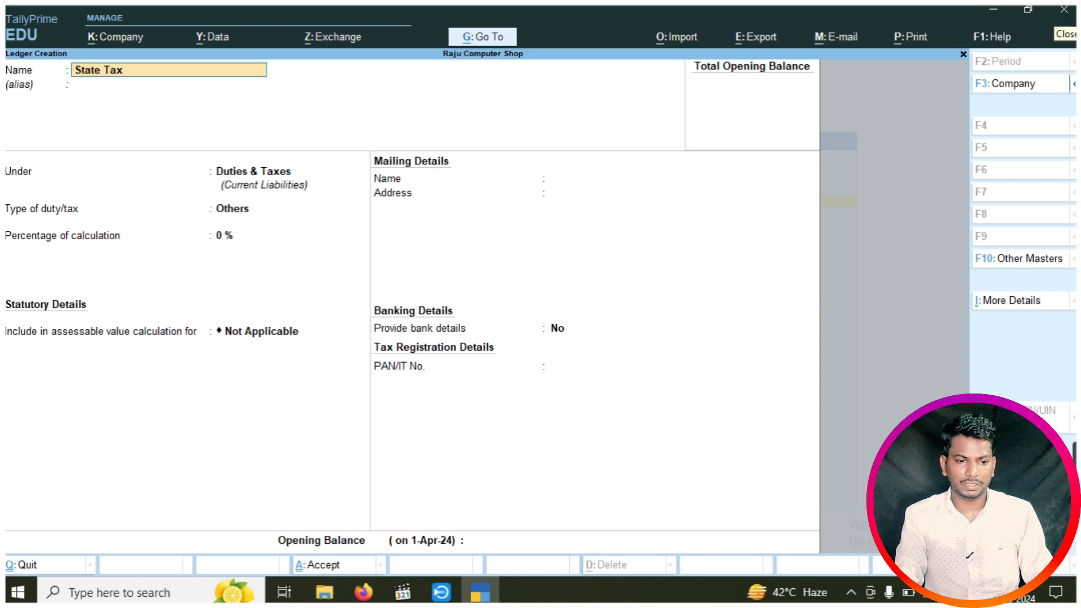
text( ( SGST))
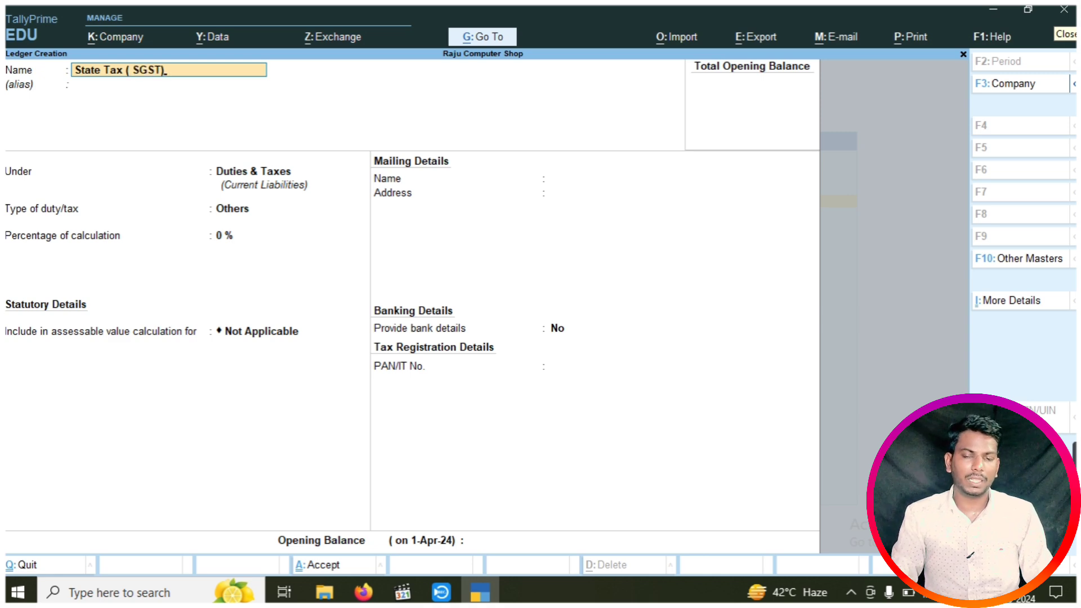
key(Return)
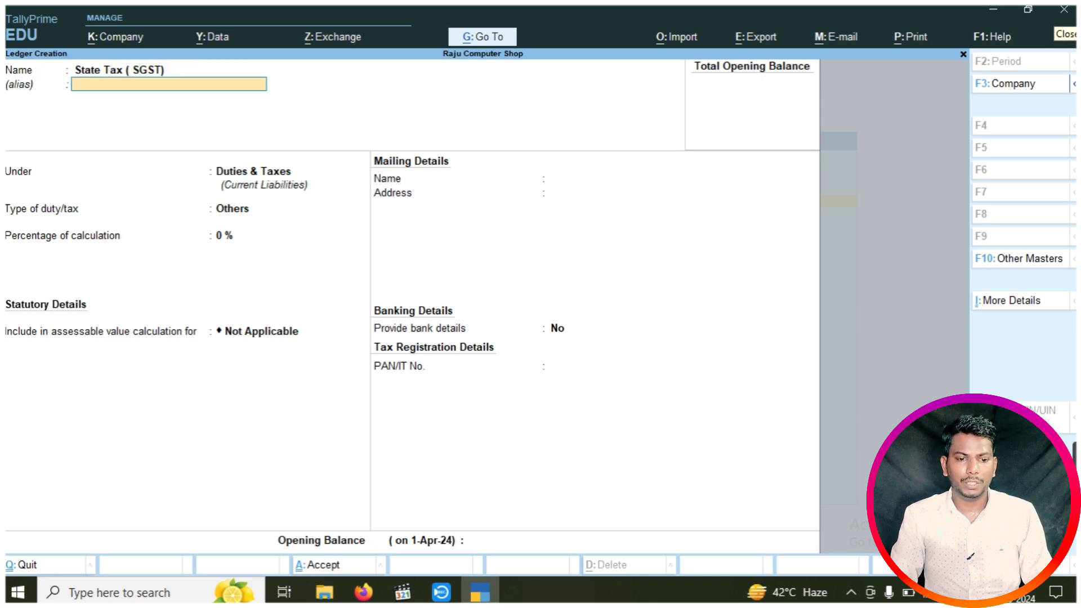
key(Return)
key(Return)
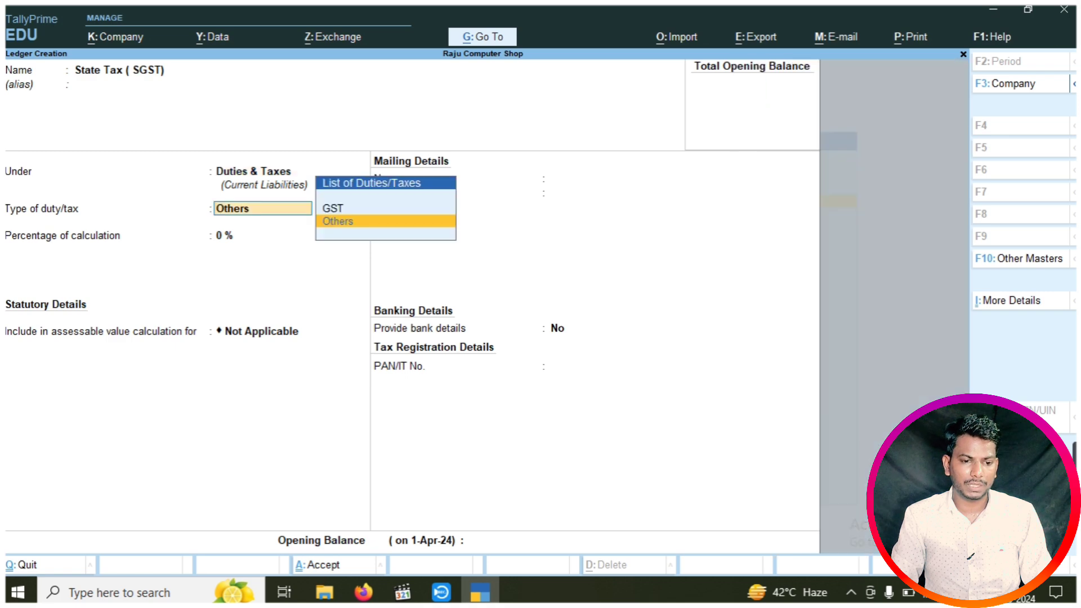
key(Up)
key(Return)
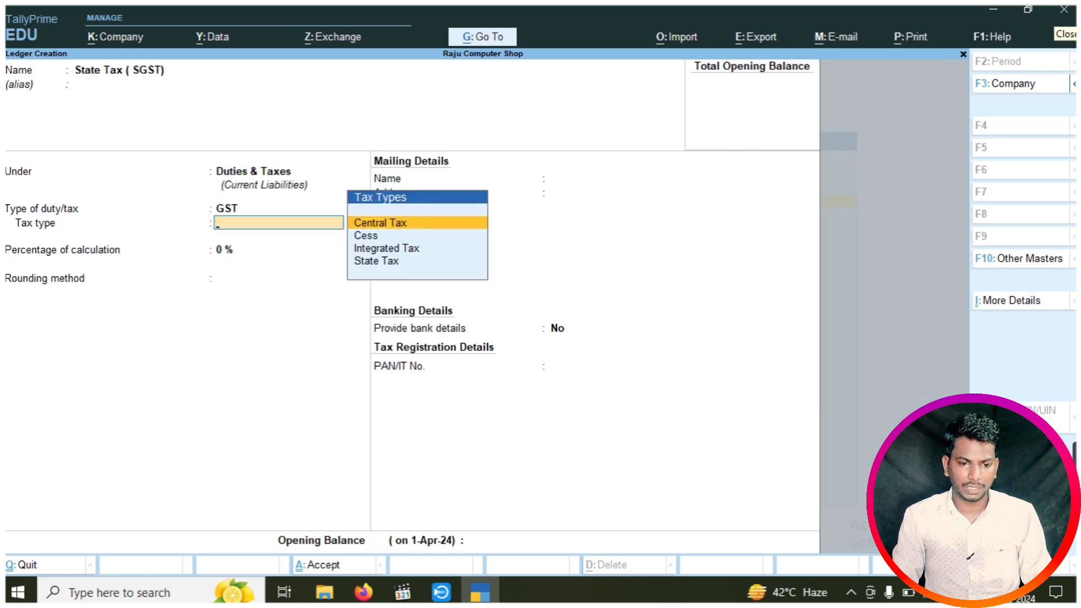
key(Down)
key(Down)
key(Down)
key(Return)
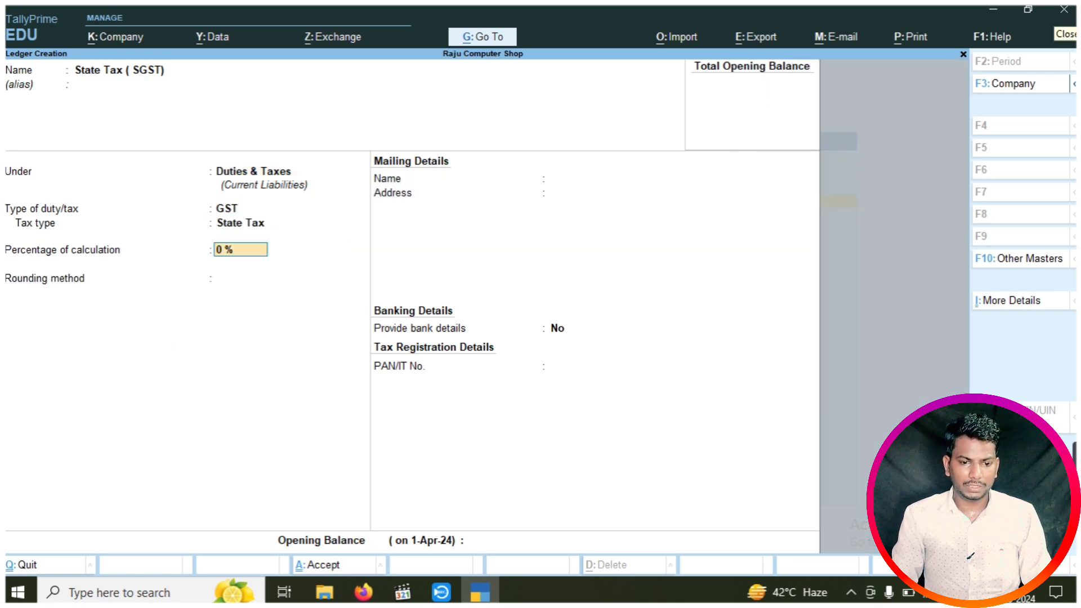
key(ctrl+a)
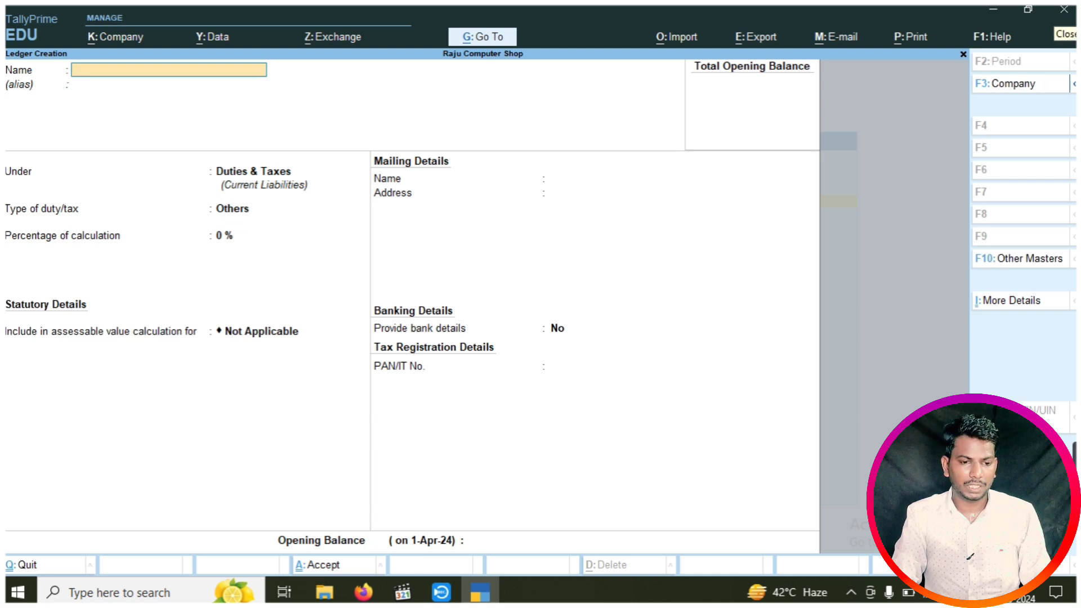
Create the Intergrated Tax ( IGST) ledger under Duties & Taxes as GST, tax type Integrated Tax
text(Int)
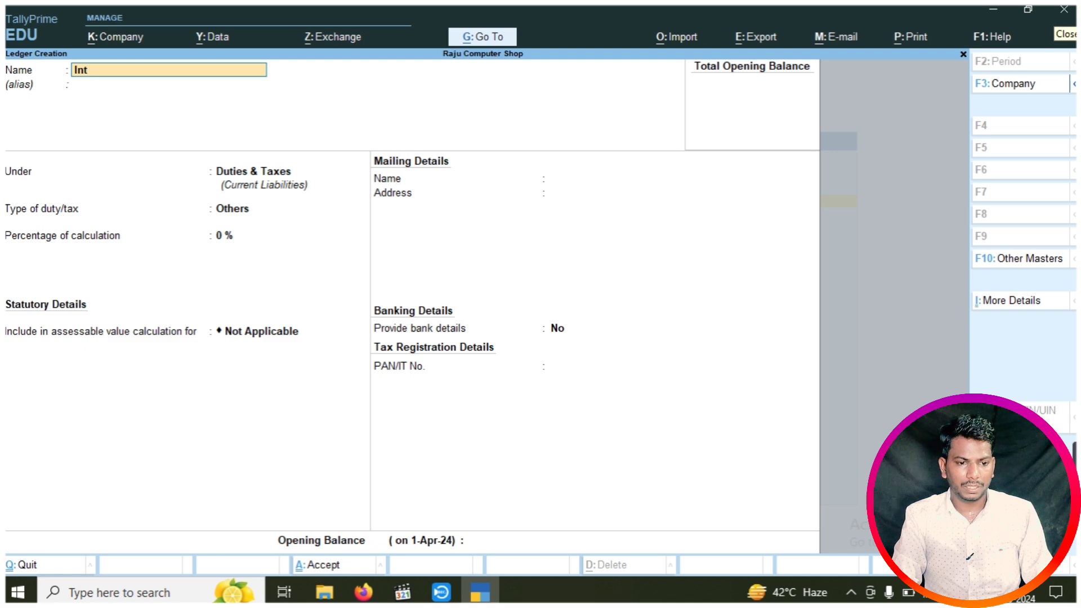
text(ergrated)
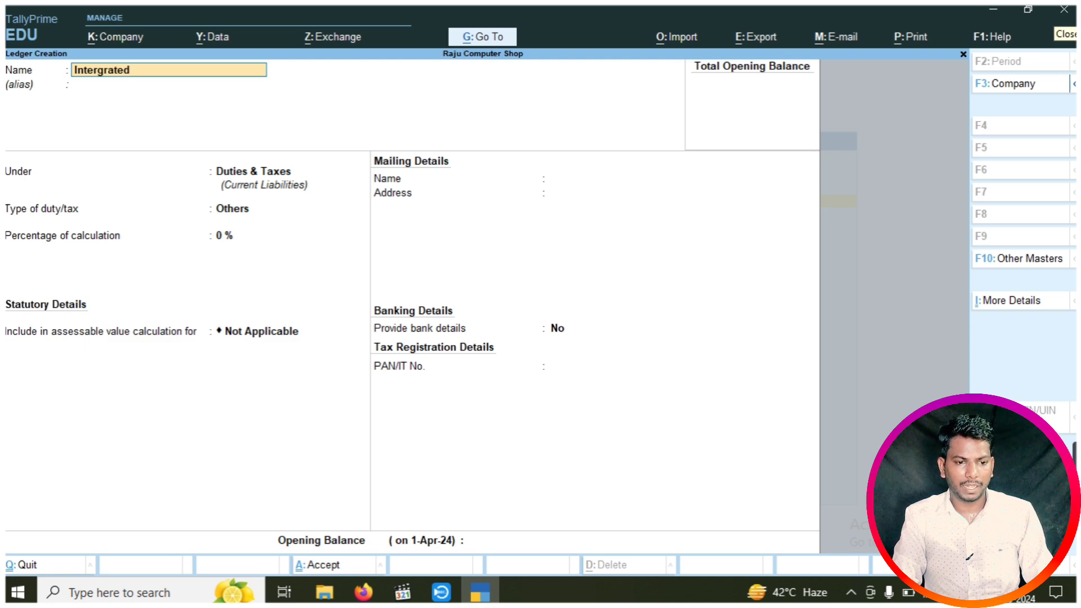
text( Tax)
key(BackSpace)
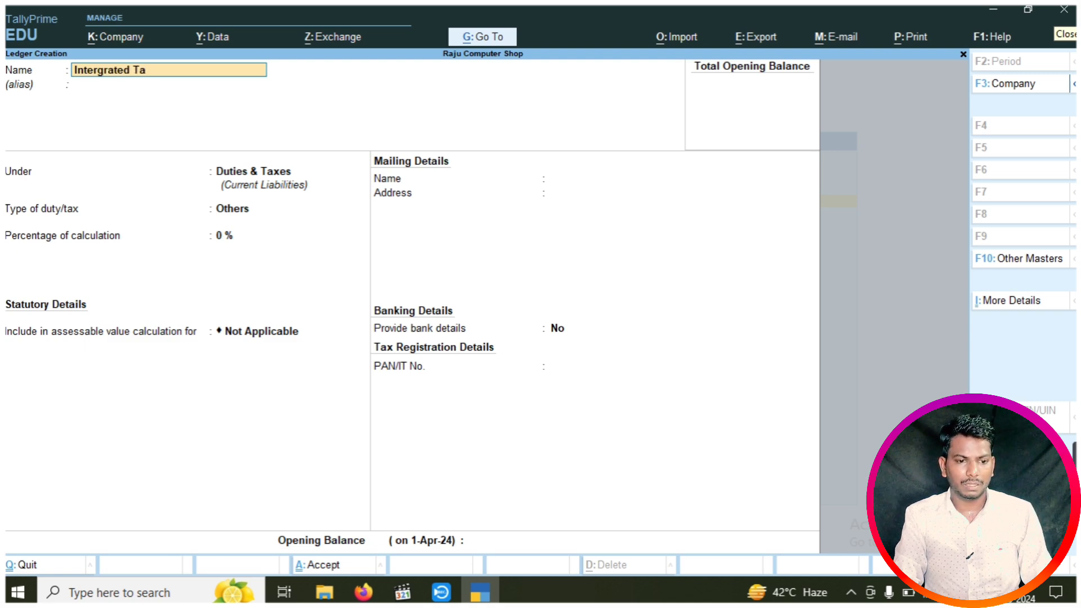
text(x ( IGST))
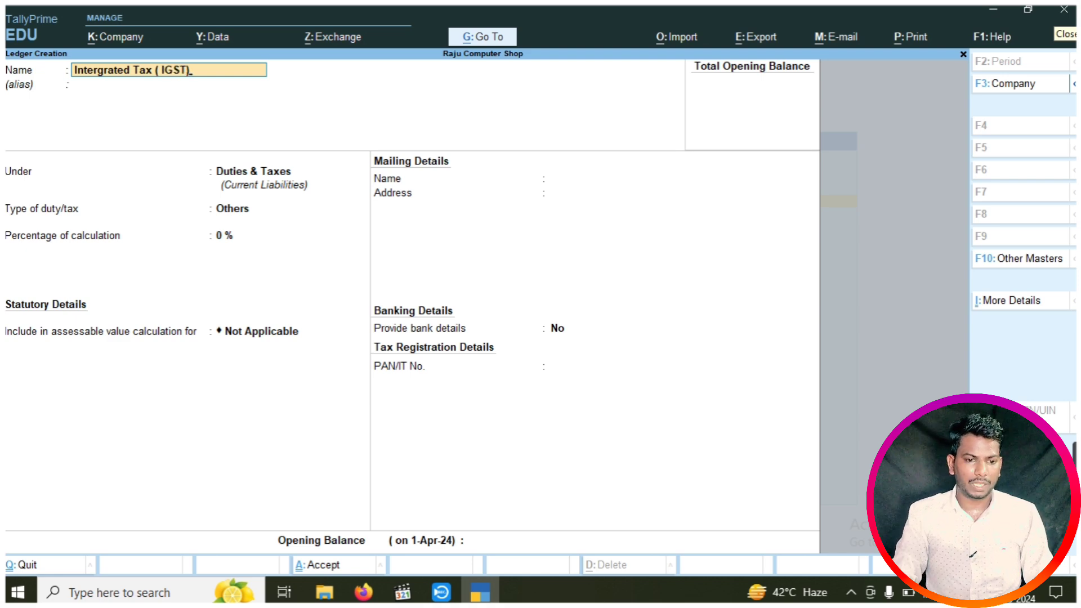
key(Return)
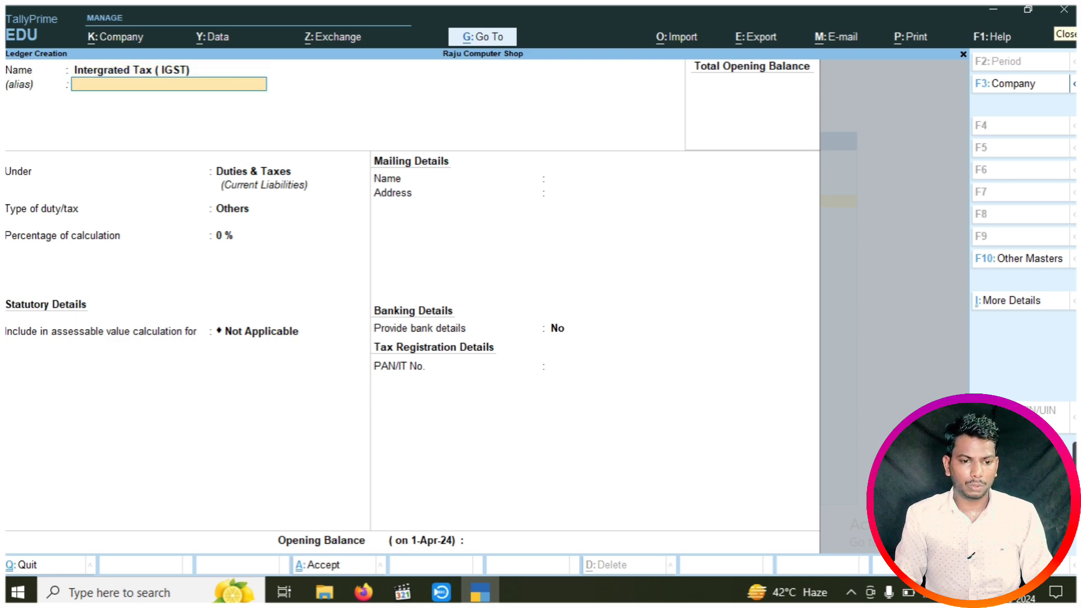
key(Return)
key(Return)
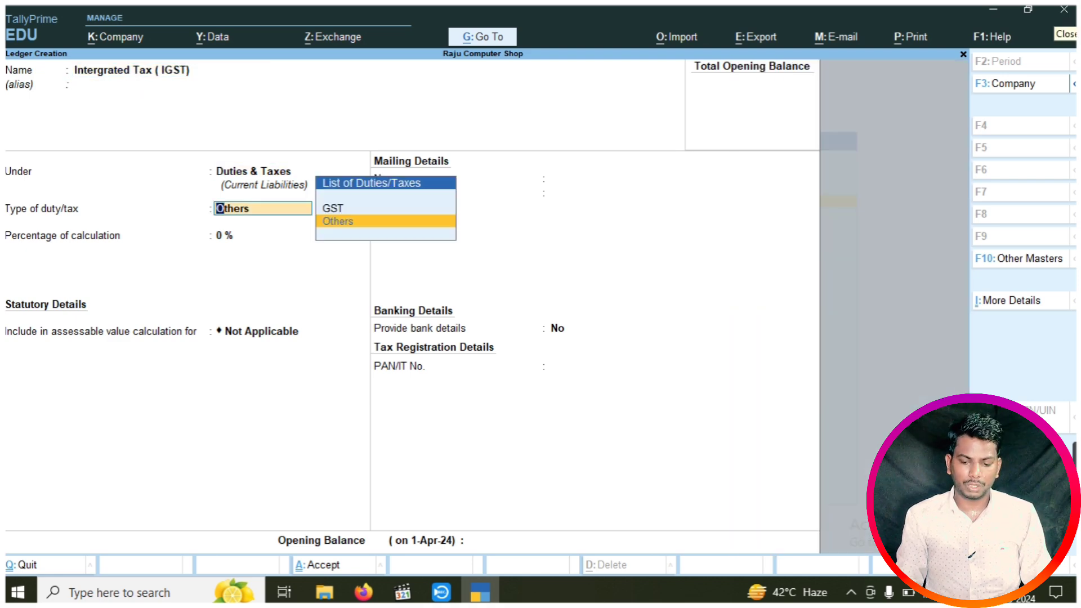
key(Up)
key(Return)
key(Down)
key(Down)
key(Return)
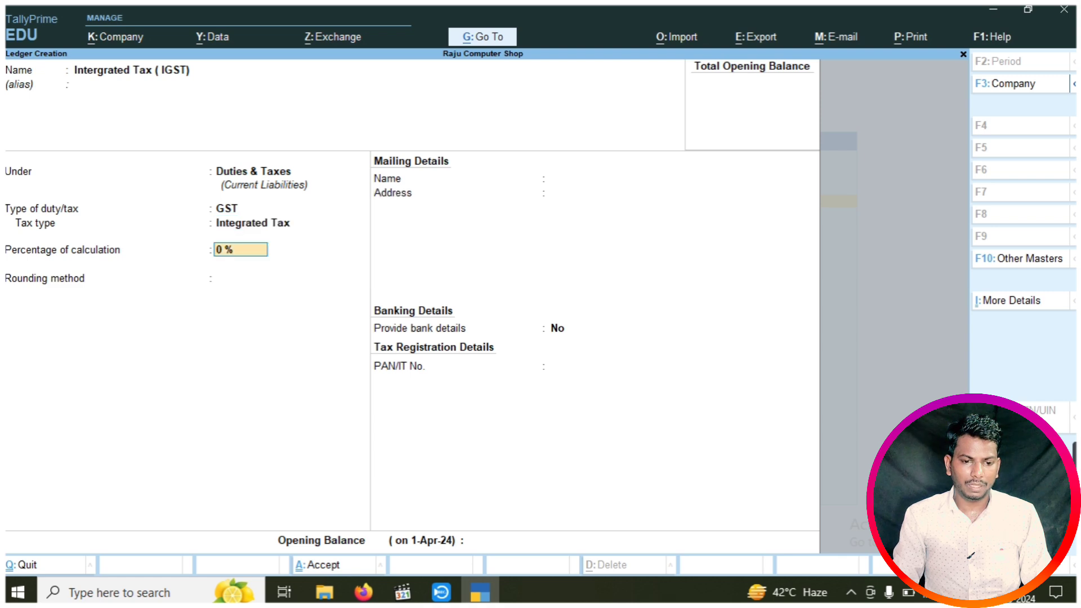
key(ctrl+a)
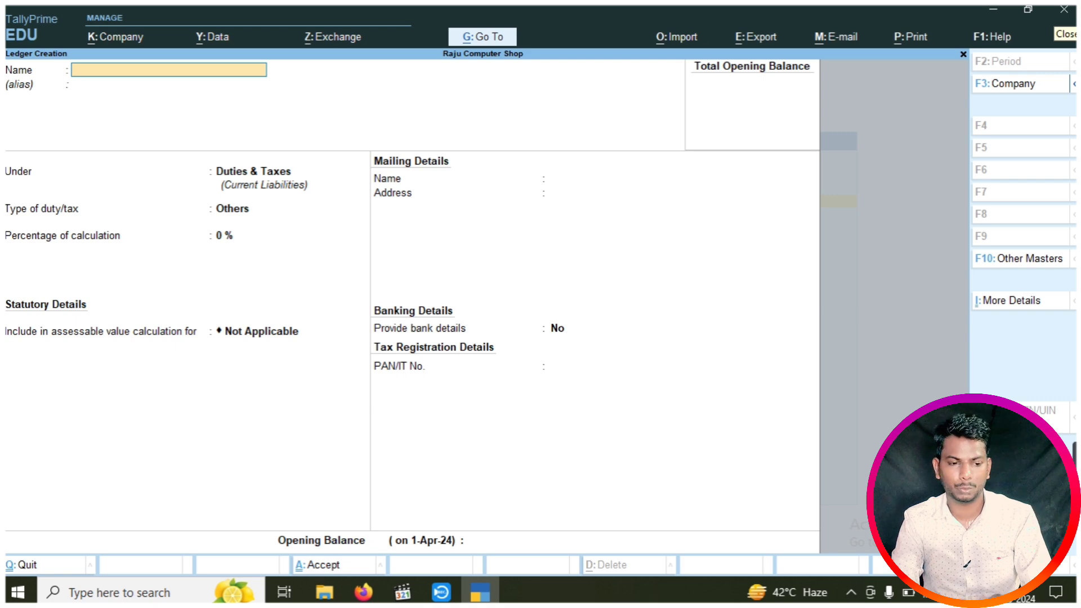
Create the stock category 'Computer'
key(Escape)
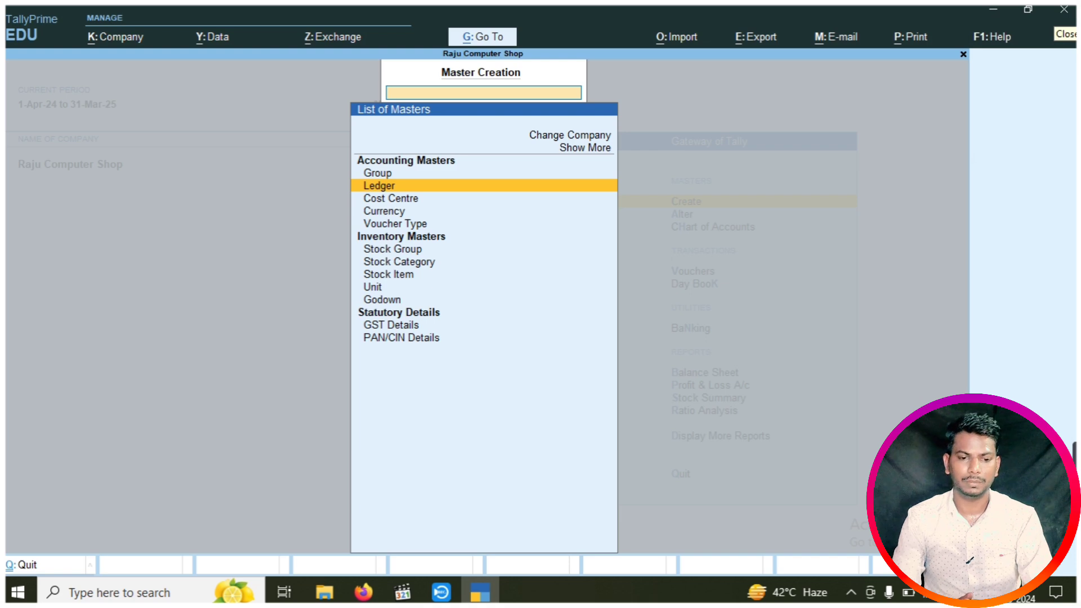
key(Down)
key(Down)
key(Down)
key(Down)
key(Down)
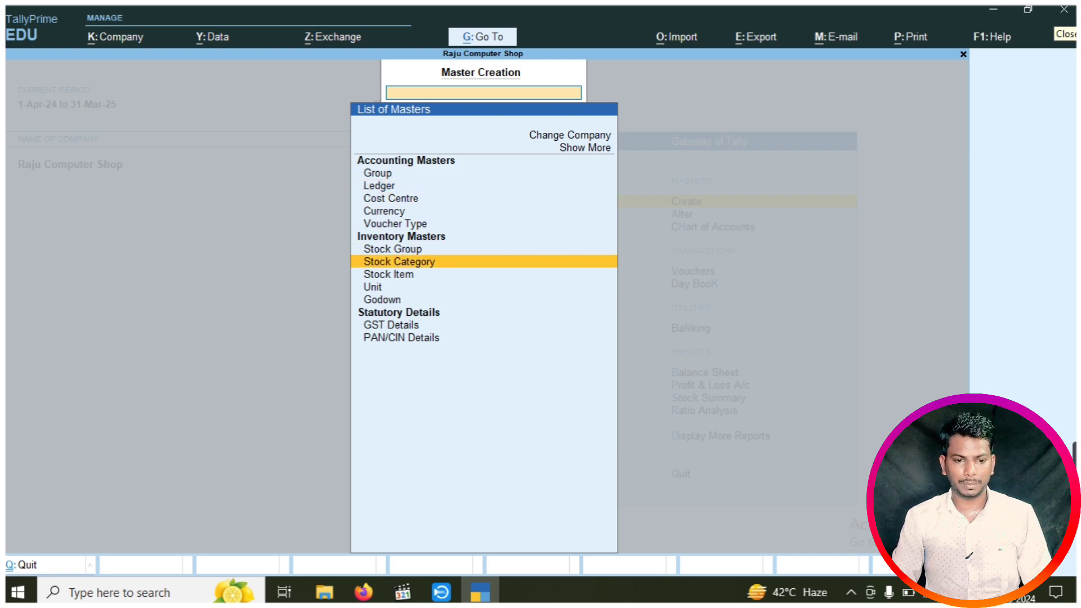
key(Return)
text(C)
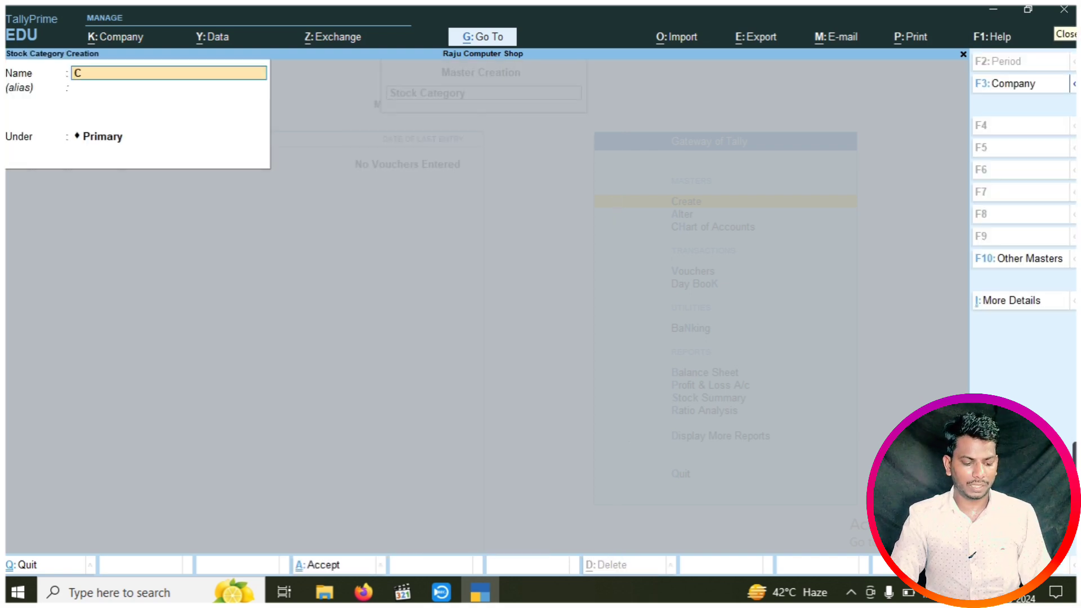
text(omputer)
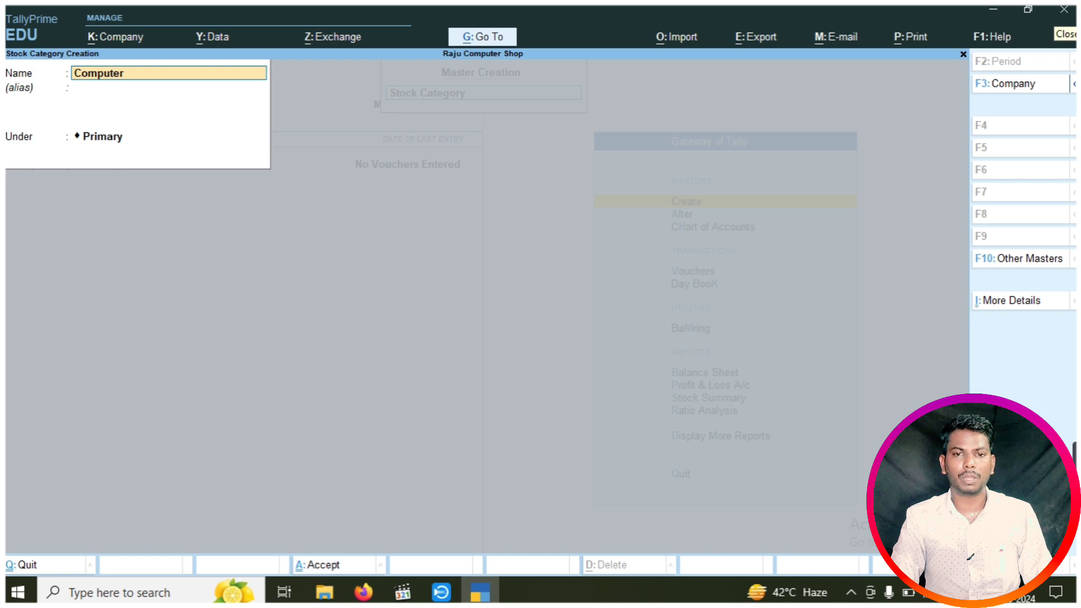
key(ctrl+BackSpace)
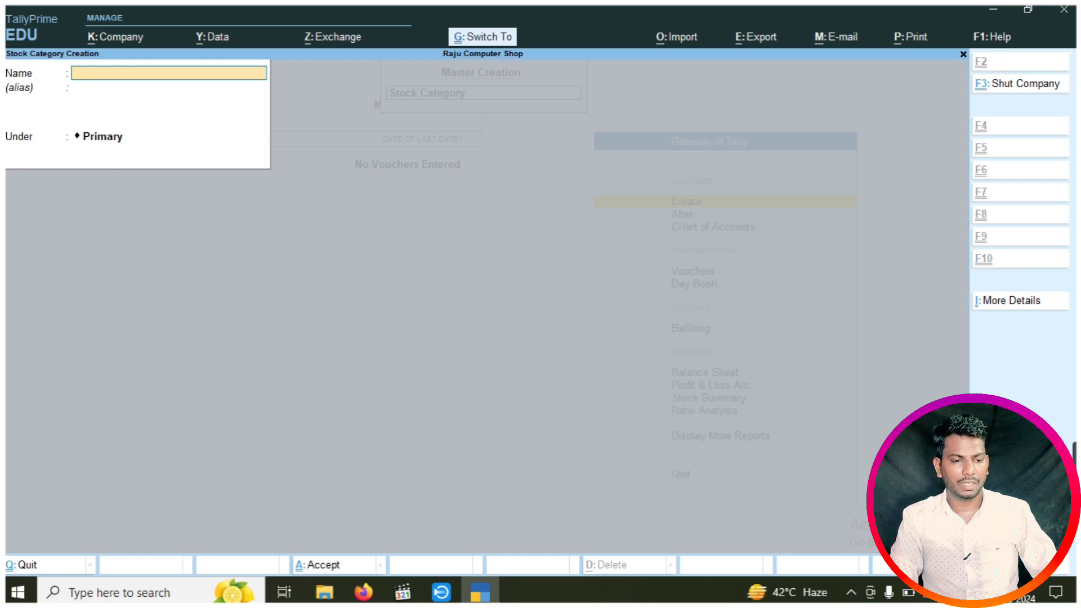
key(Escape)
key(y)
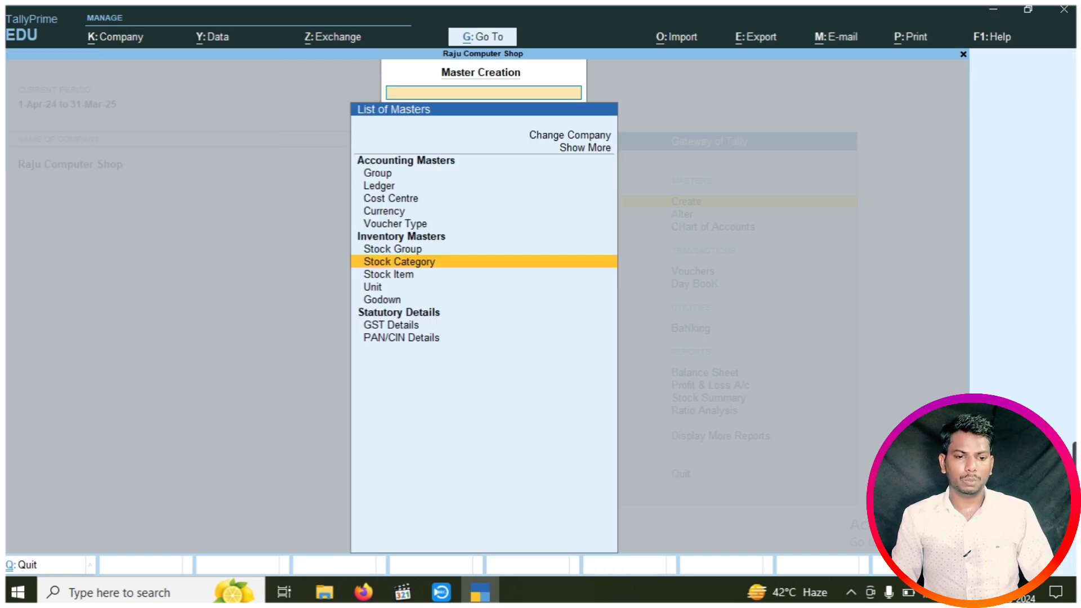
Create the unit 'pcs' with UQC PCS-PIECES
key(Down)
key(Down)
key(Return)
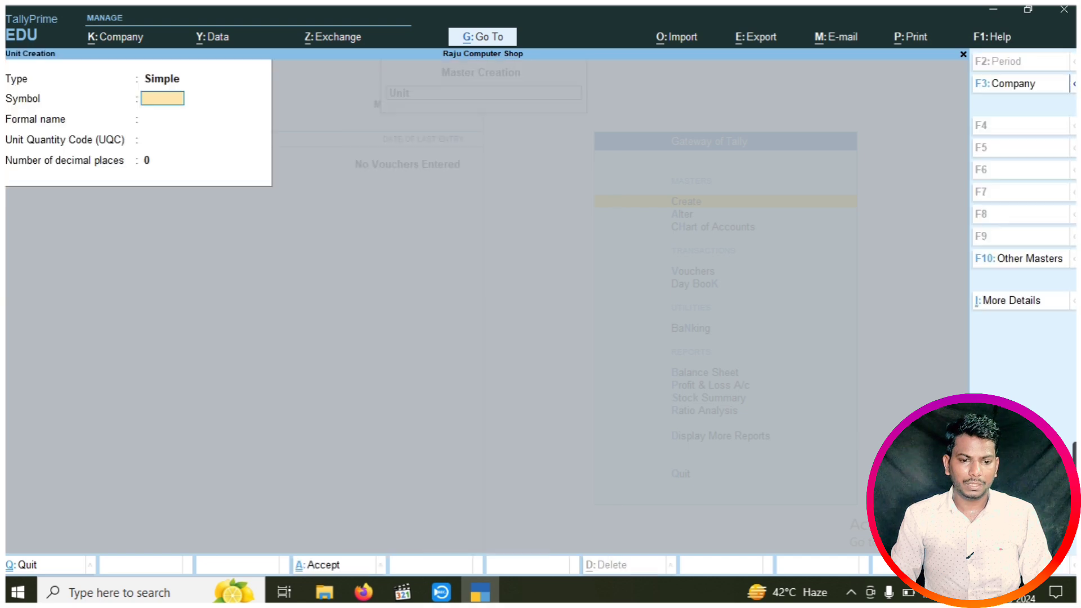
text(pcs)
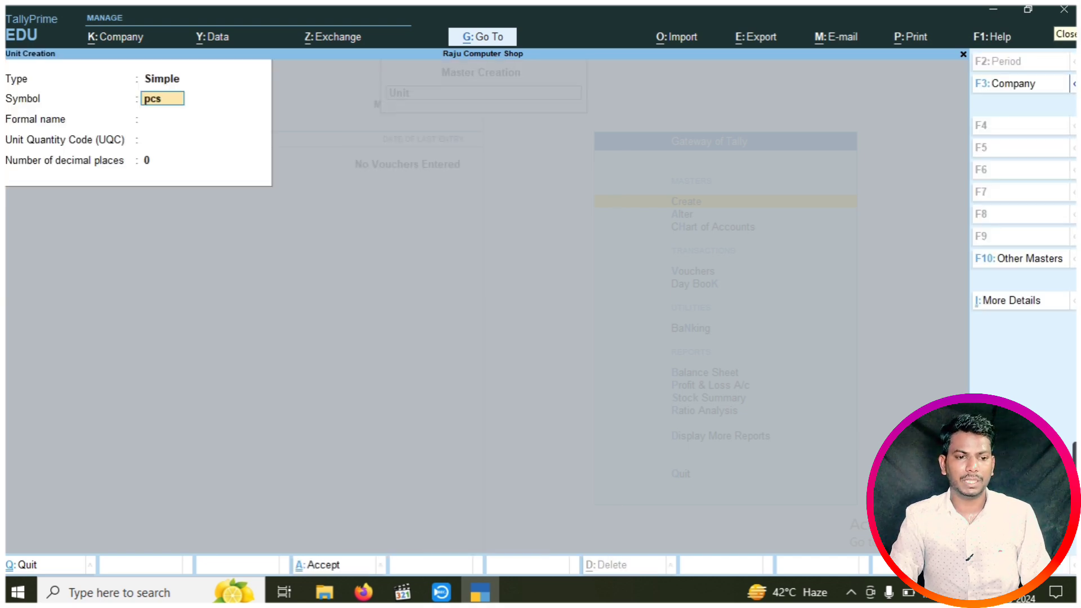
key(Return)
key(Return)
text(pcs)
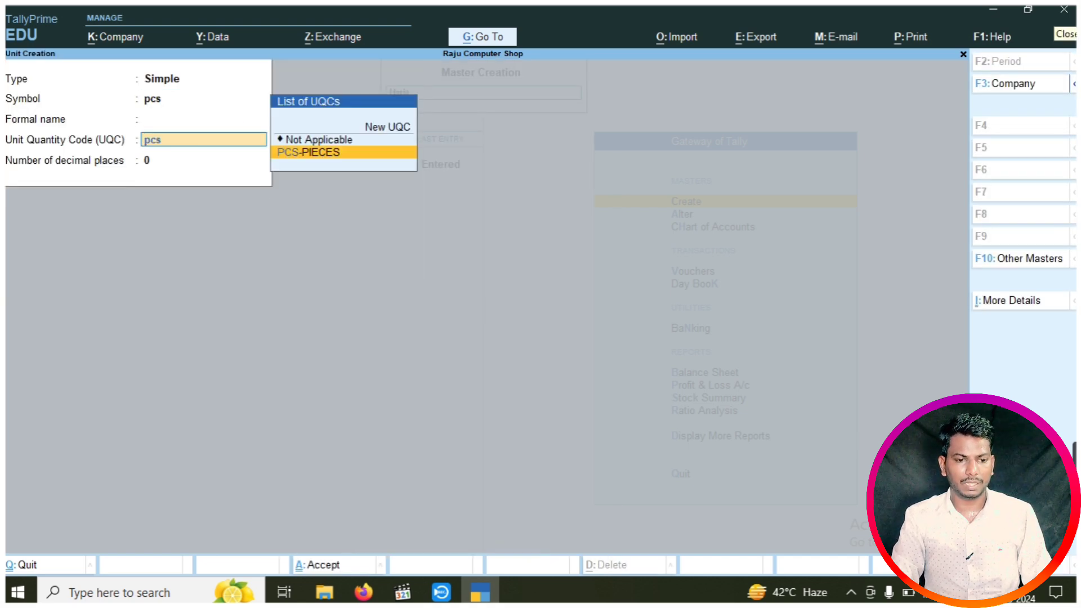
key(Return)
key(Return)
key(Return)
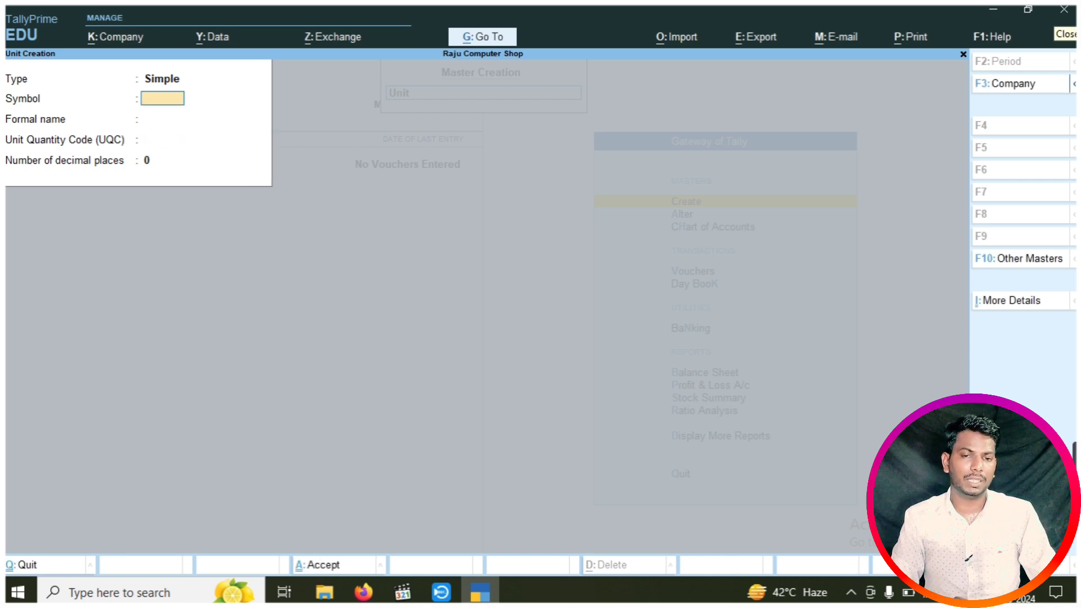
key(Escape)
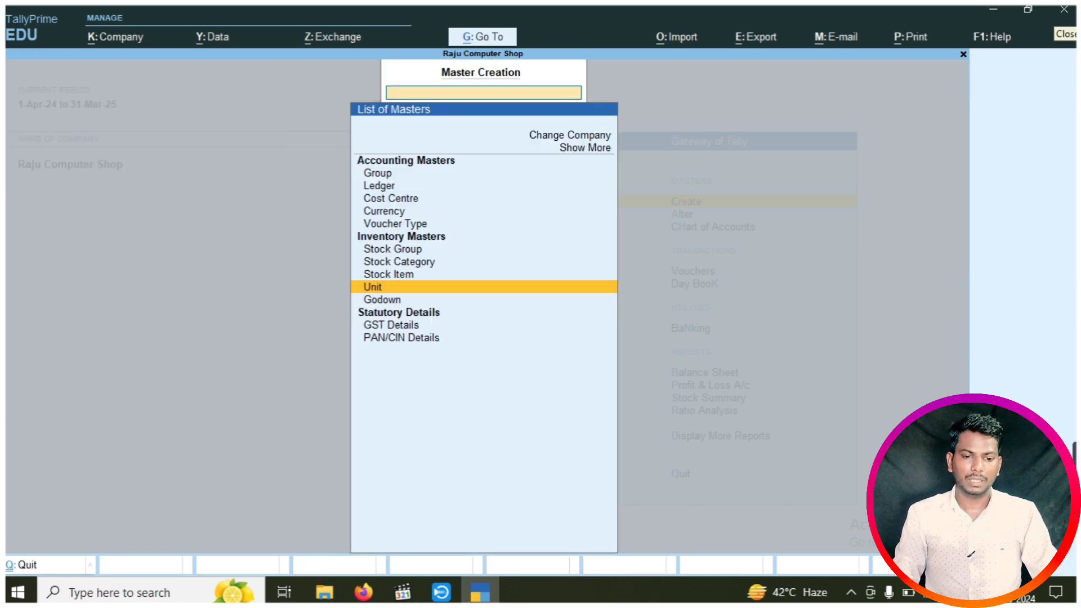
key(Up)
key(Return)
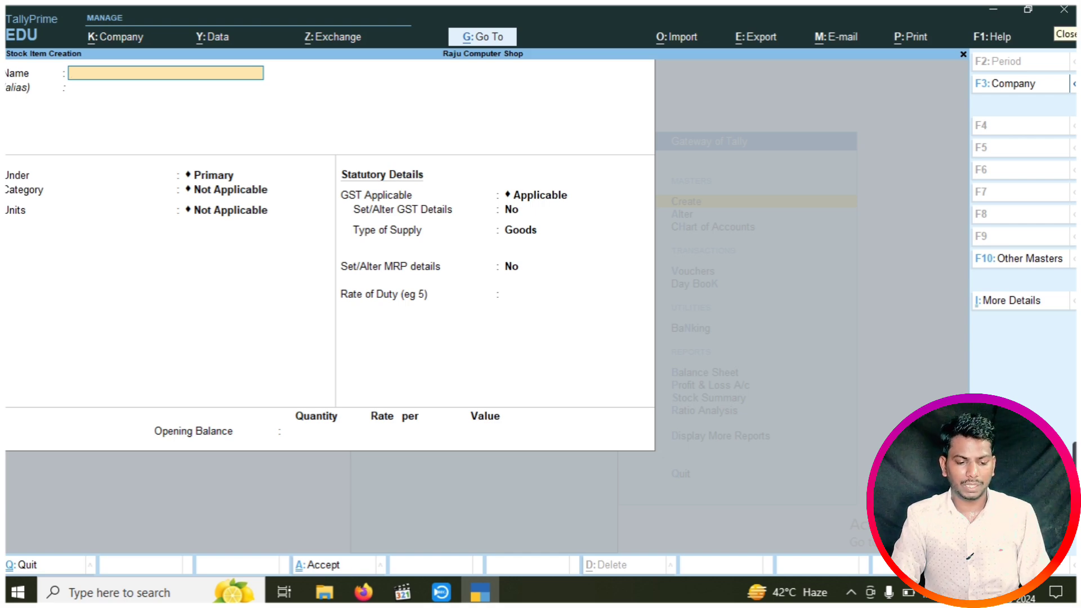
Name the new stock item Keyboard, under Primary, in the Computer category
text(Ke)
text(ard)
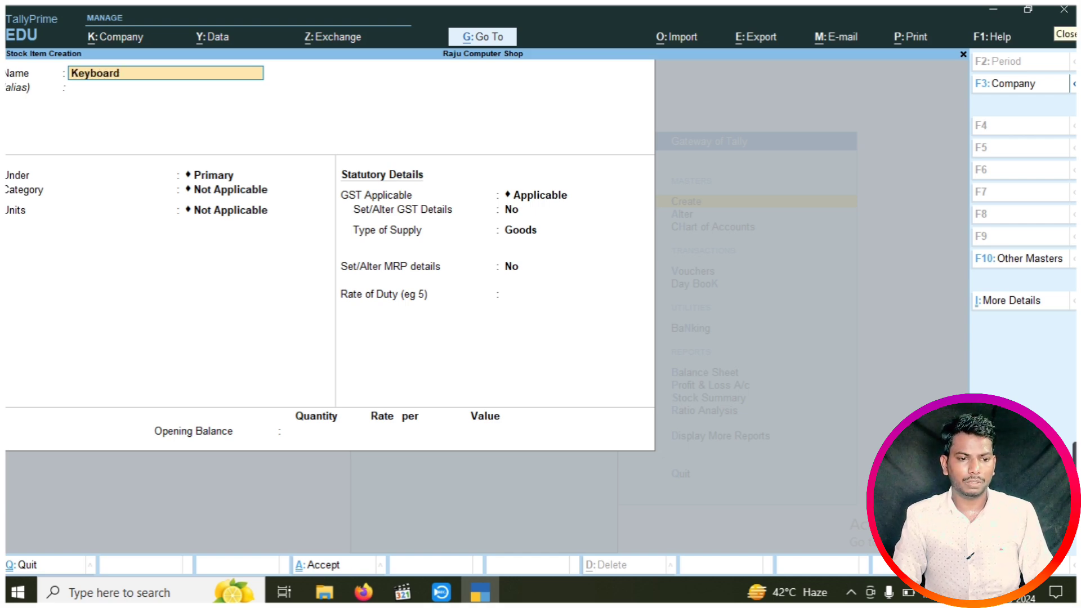
key(Return)
key(Return)
key(Return)
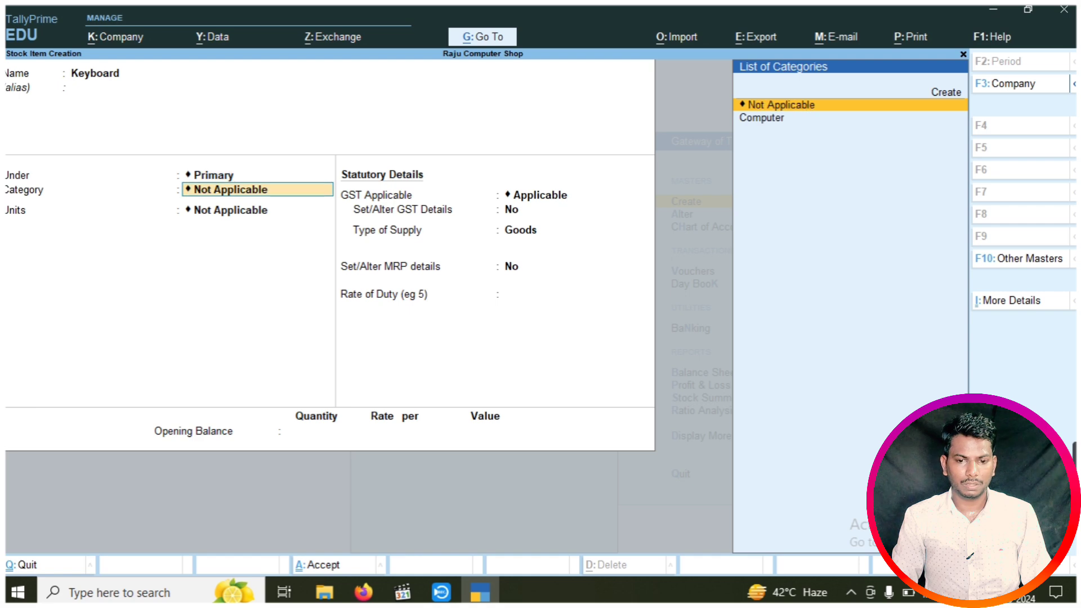
key(Down)
key(Return)
key(Down)
key(Return)
key(Return)
key(Return)
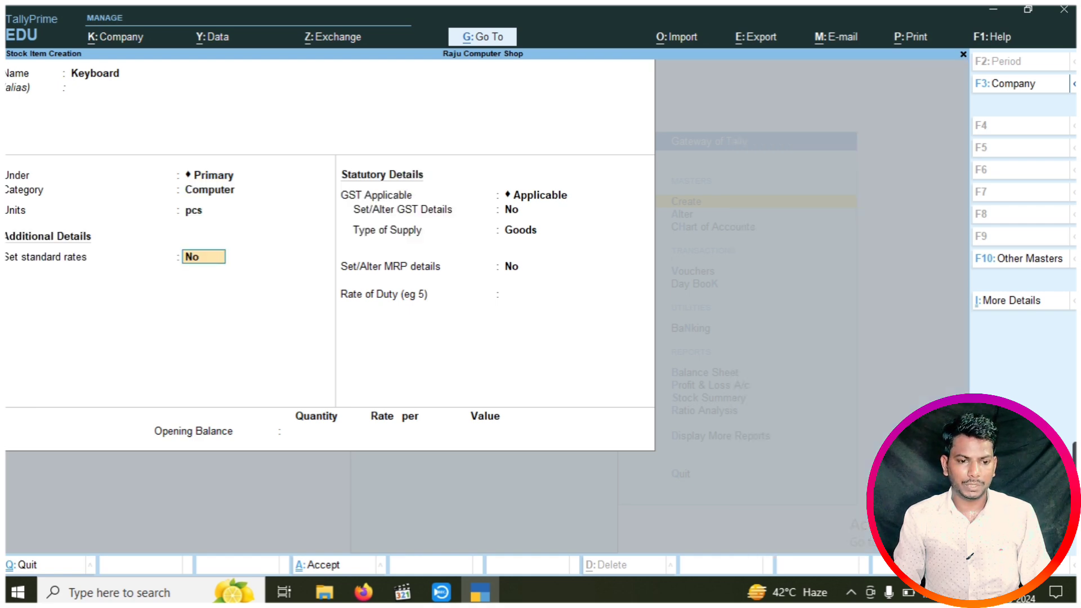
Enter Keyboard's GST details: HSN 4587, Taxable, 18% rate
text(y)
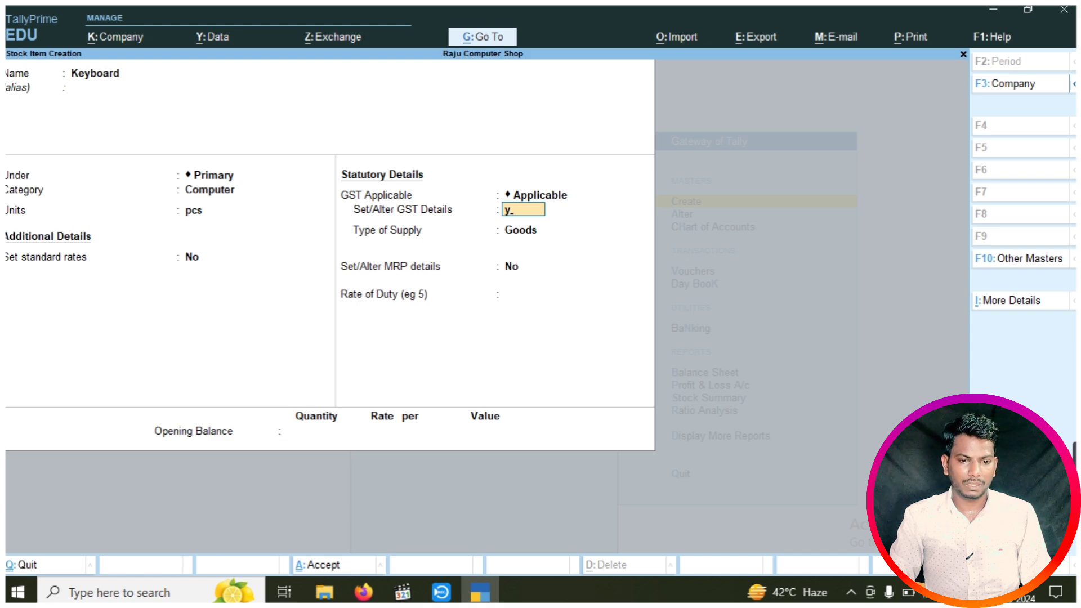
key(Return)
key(Return)
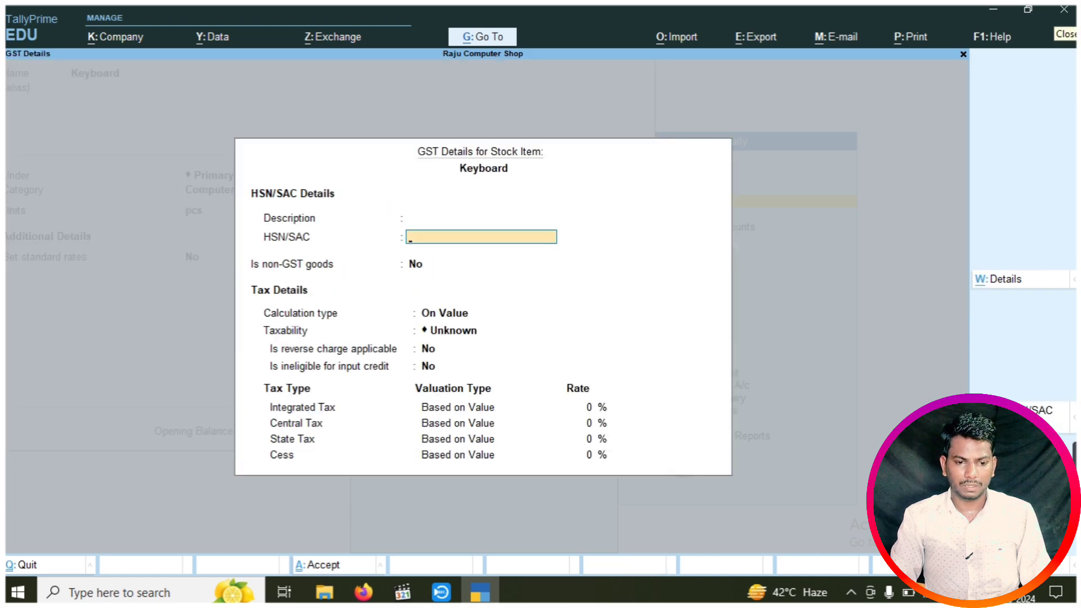
text(4587)
key(Return)
key(Return)
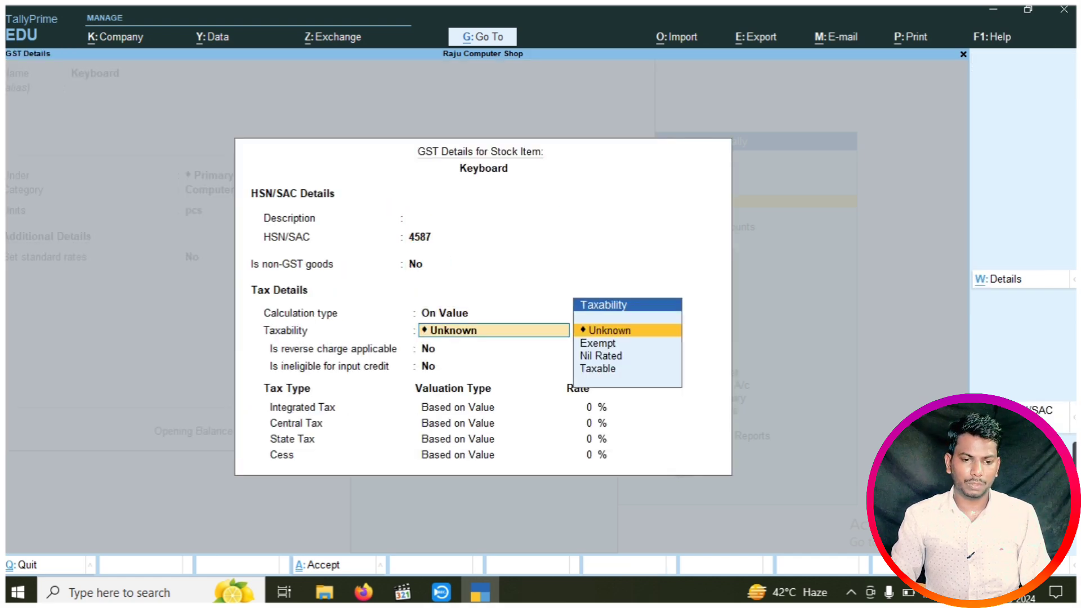
text(u)
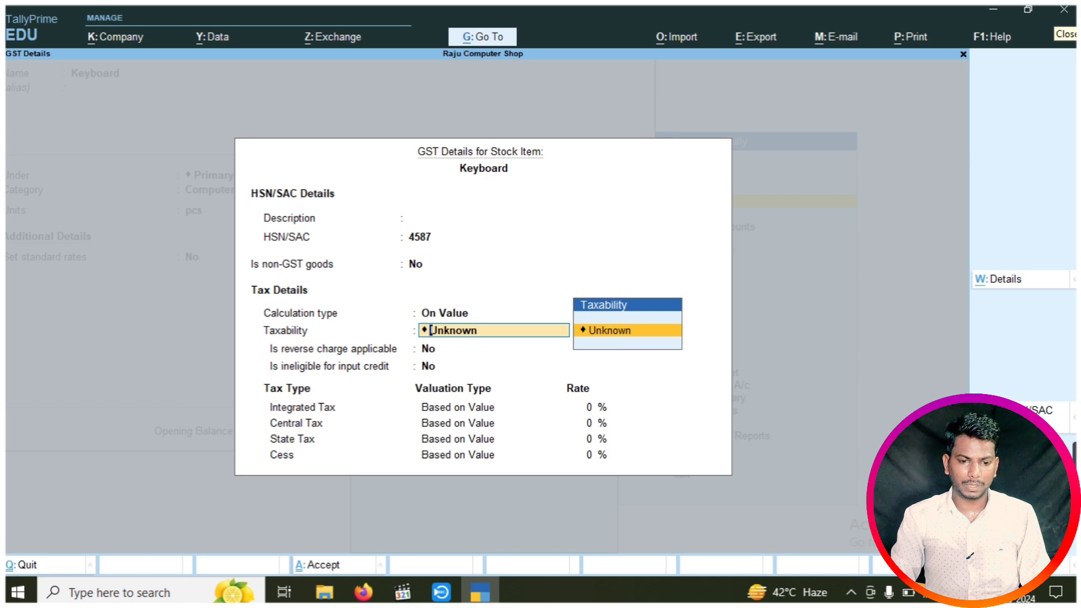
key(BackSpace)
key(BackSpace)
key(BackSpace)
key(Return)
key(Return)
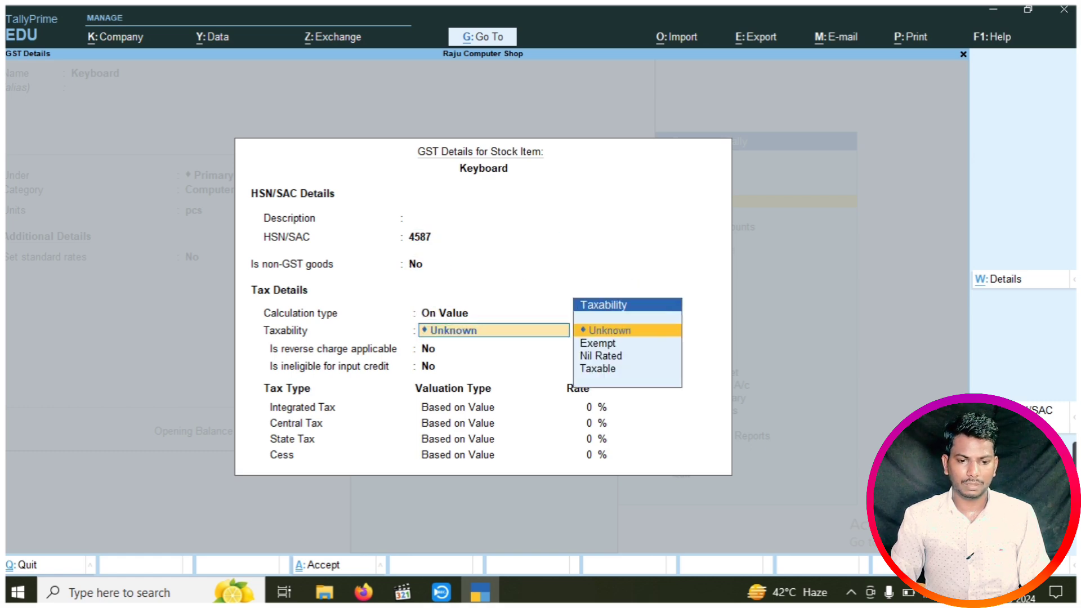
key(Down)
key(Down)
key(Down)
key(Return)
key(Return)
key(Return)
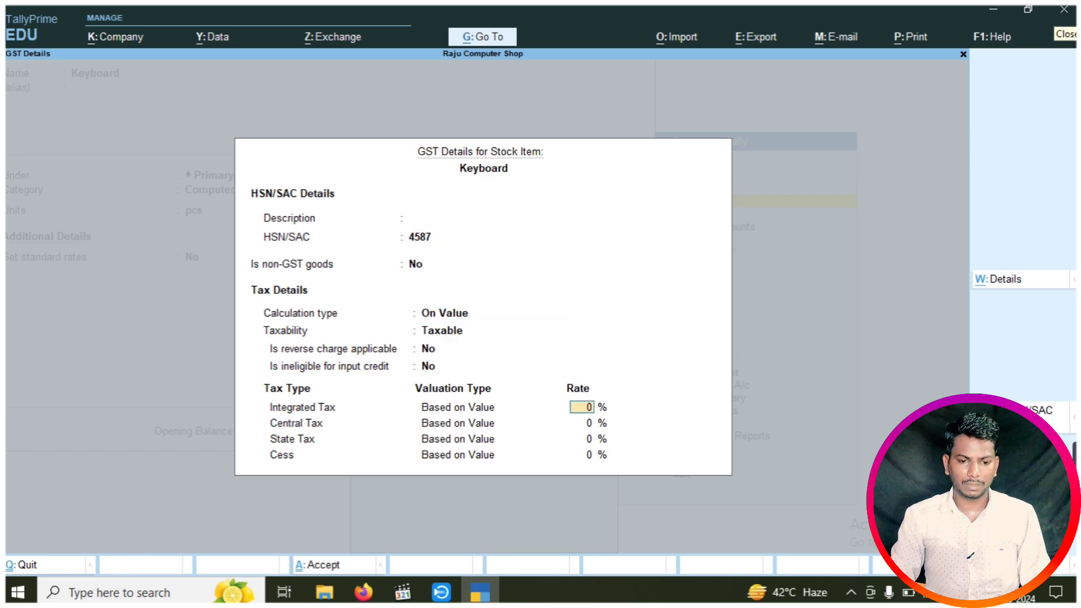
text(18)
key(Return)
key(Return)
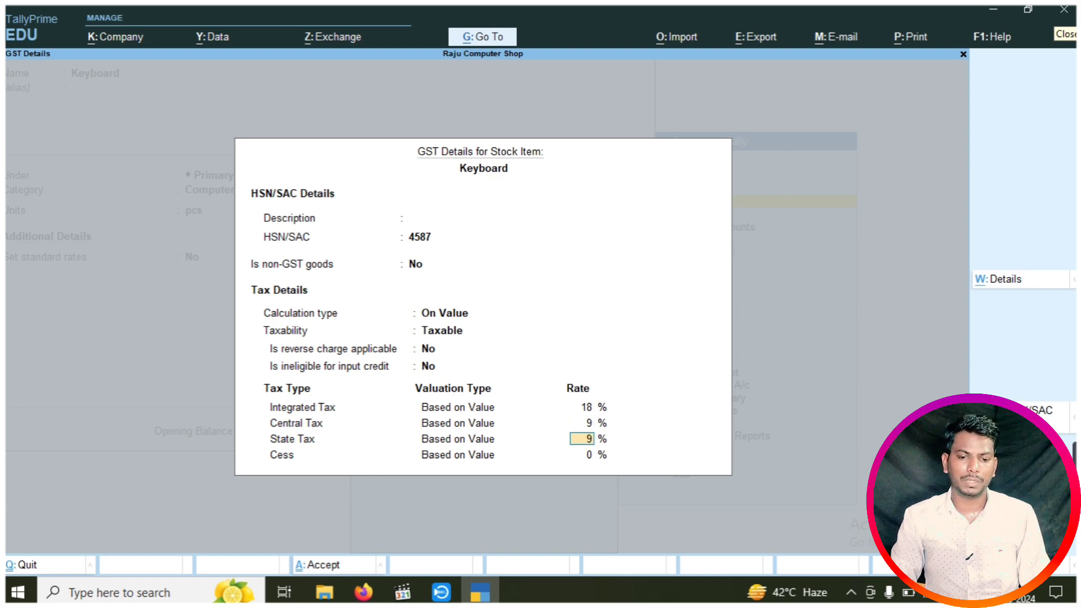
key(Return)
key(Return)
Give Keyboard MRP 200 and opening balance 50 pcs at 150, then save it
key(Return)
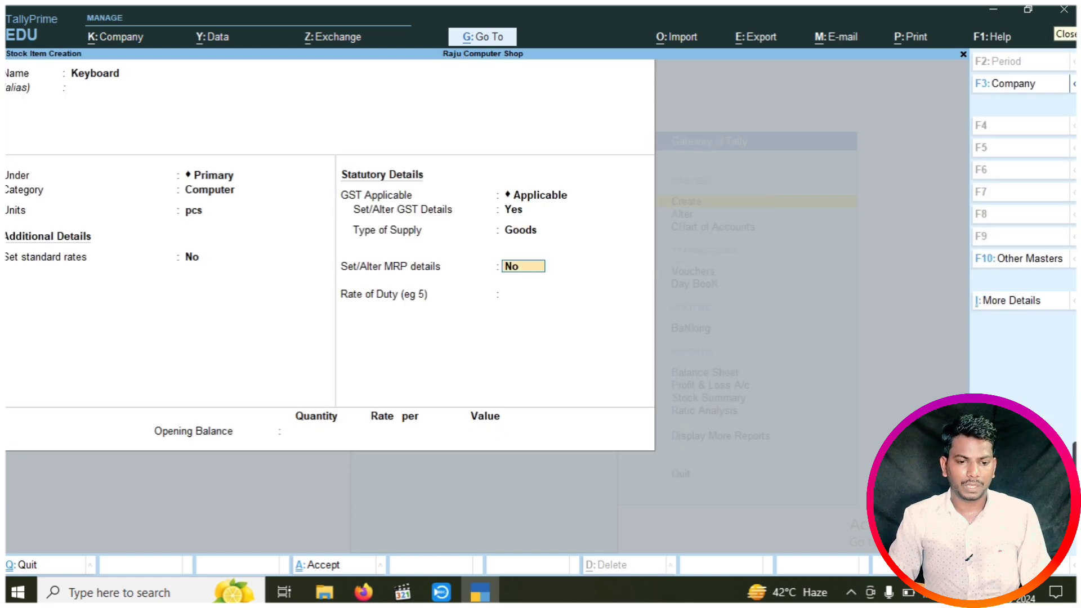
text(y)
key(Return)
text(y)
key(Return)
text(y)
key(Return)
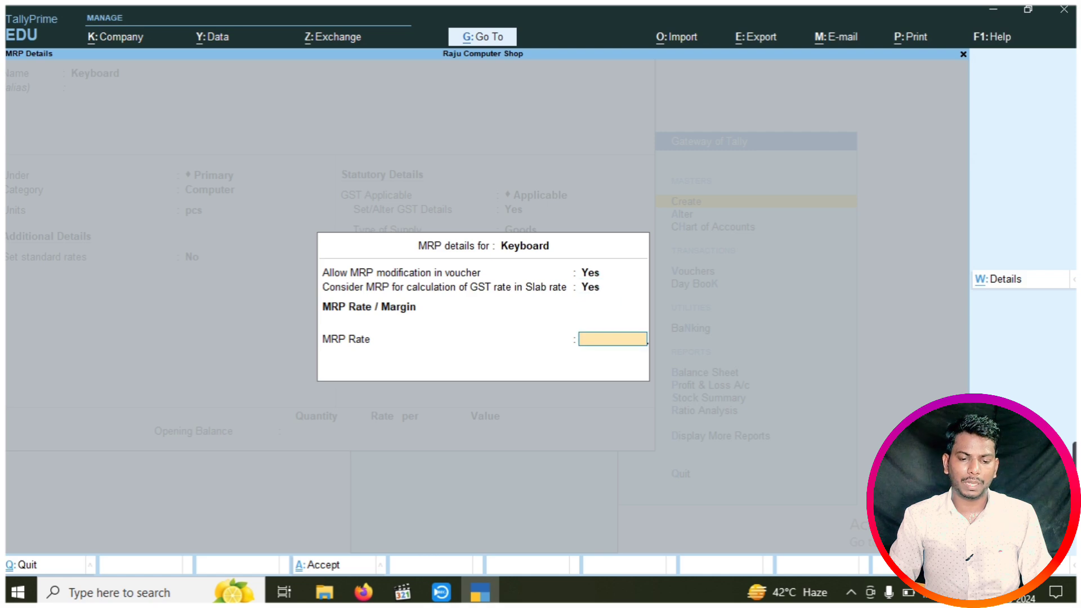
text(200)
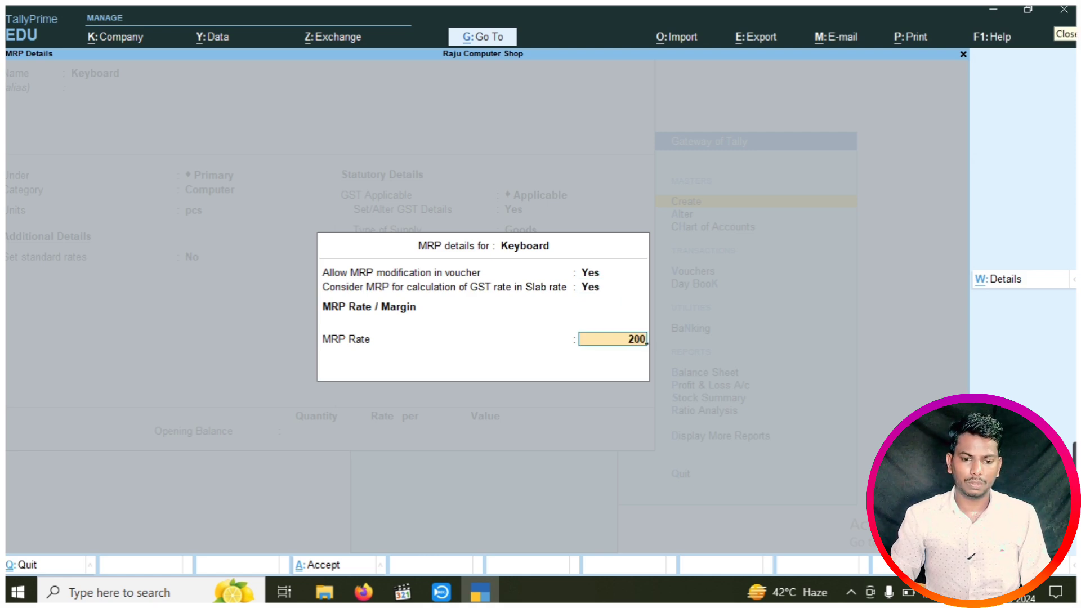
key(Return)
key(Return)
text(50)
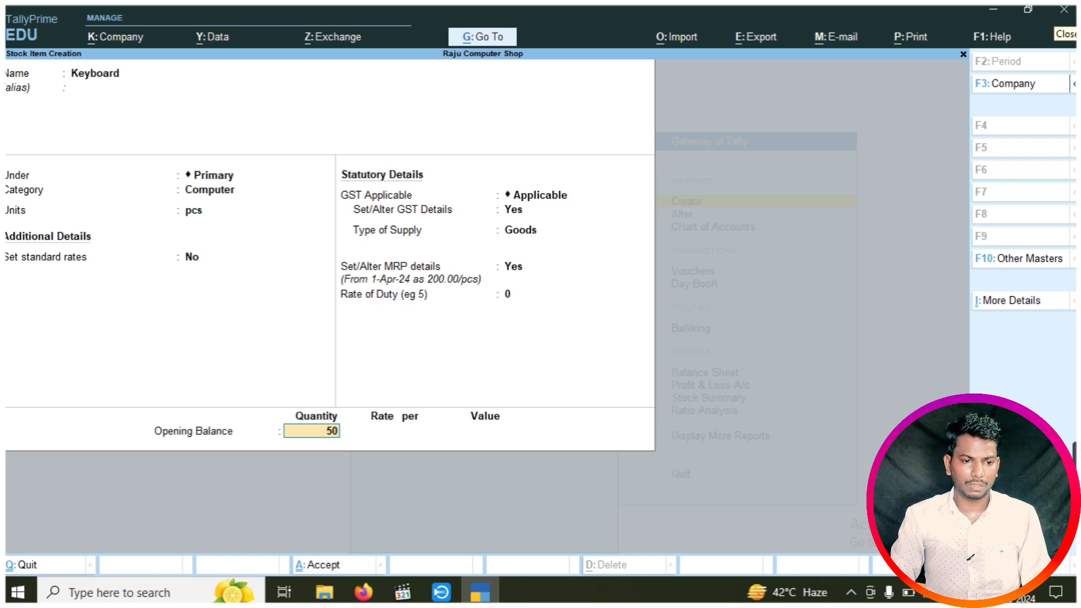
key(Return)
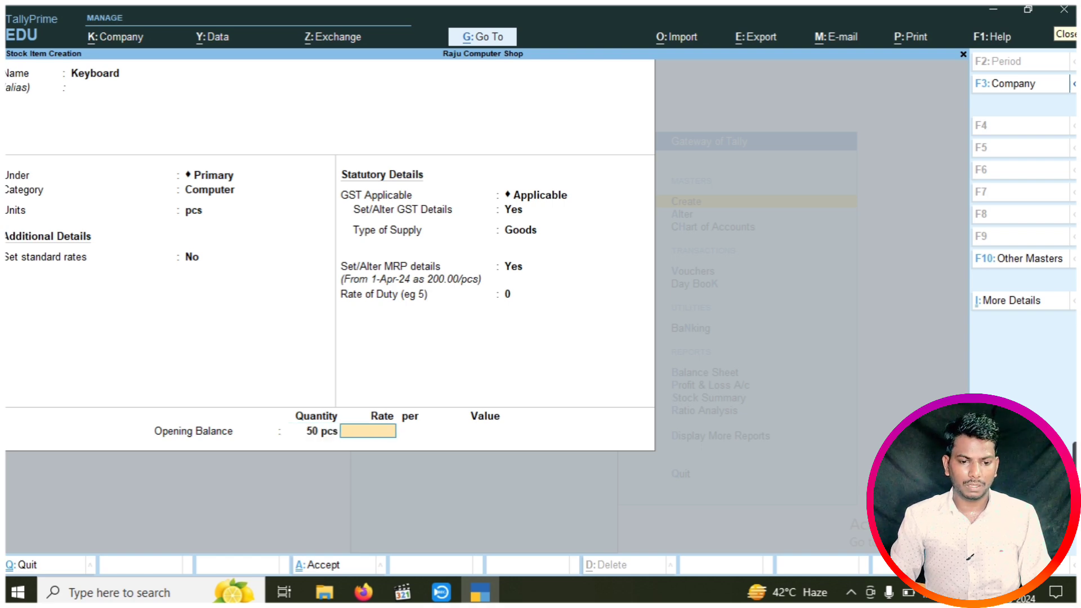
text(150)
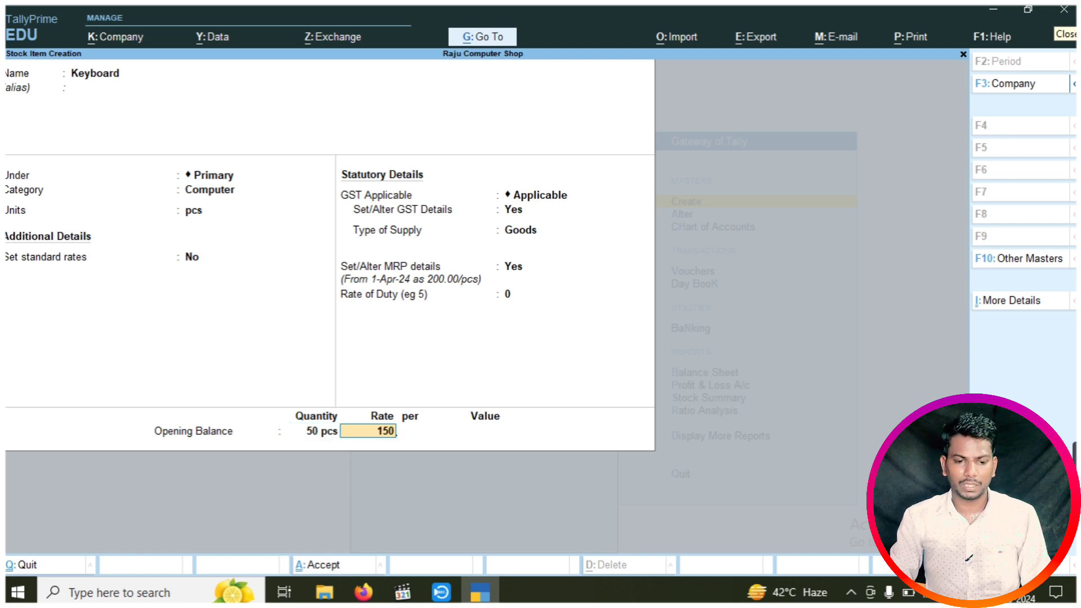
key(Return)
key(Return)
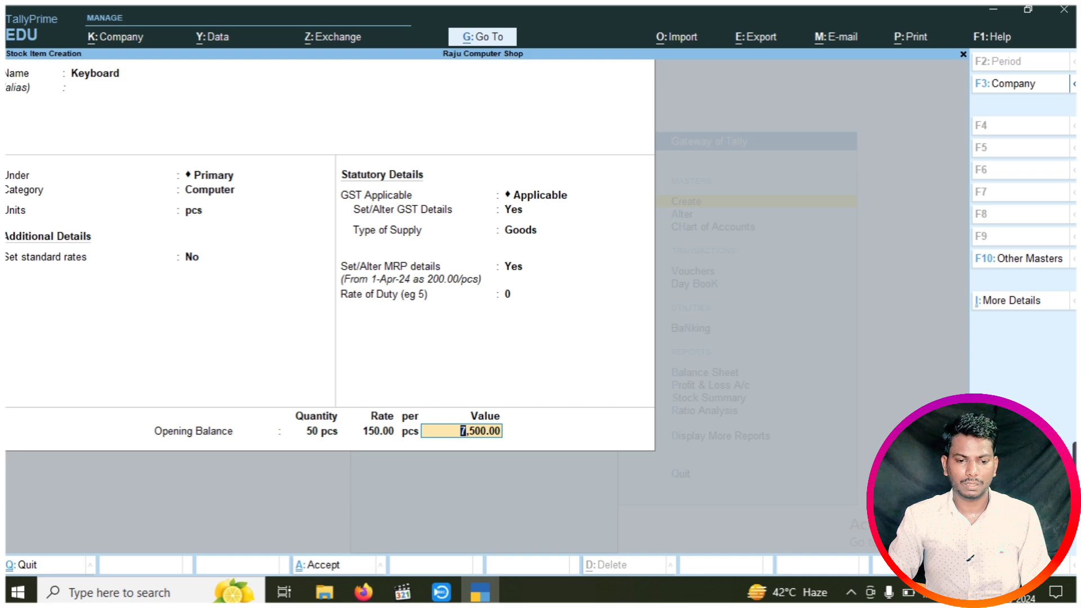
key(Return)
key(Return)
Name the new stock item Mouse, under Primary, category Computer, unit pcs
text(M)
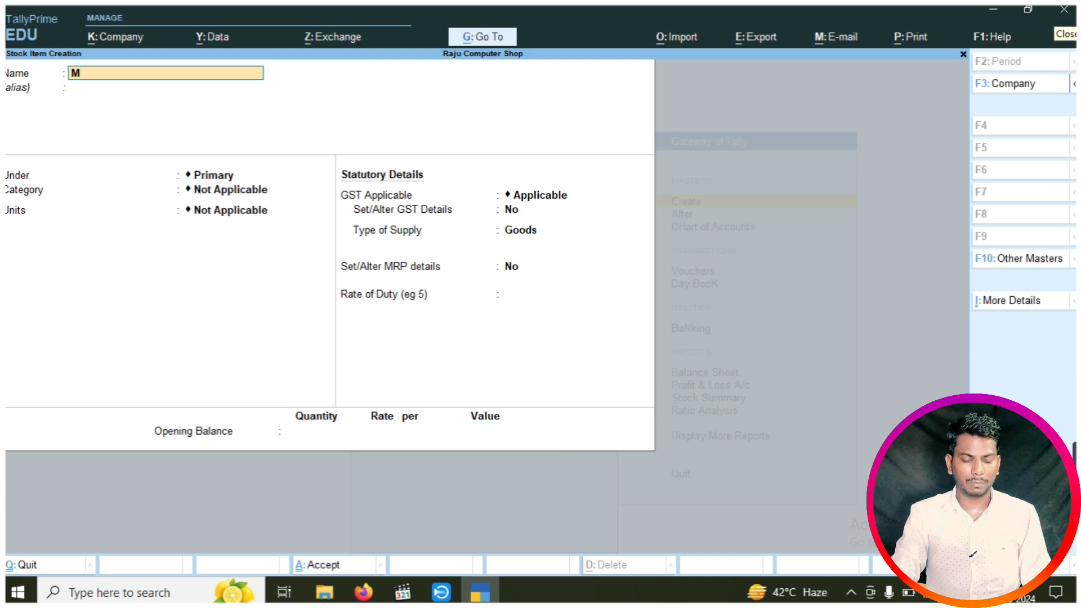
text(ouse)
key(Return)
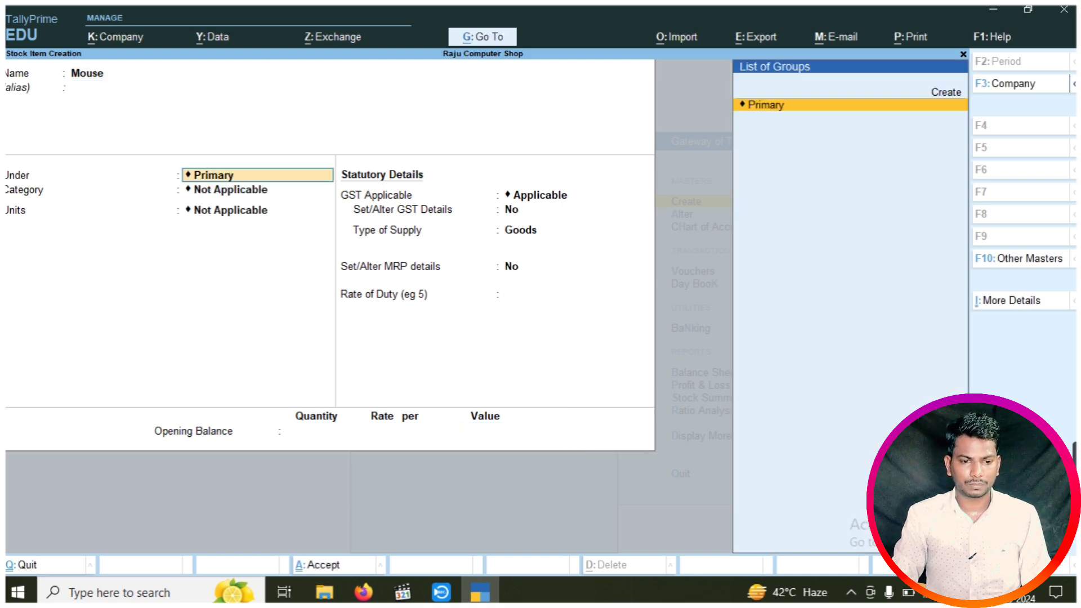
key(Return)
key(Down)
key(Return)
key(Down)
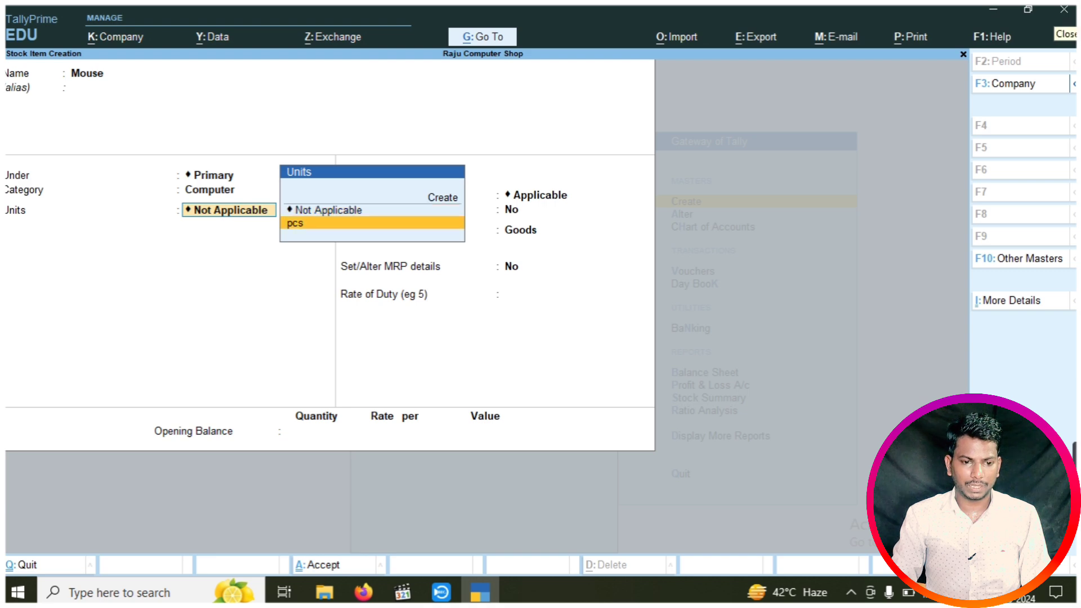
key(Return)
key(Return)
key(Return)
text(y)
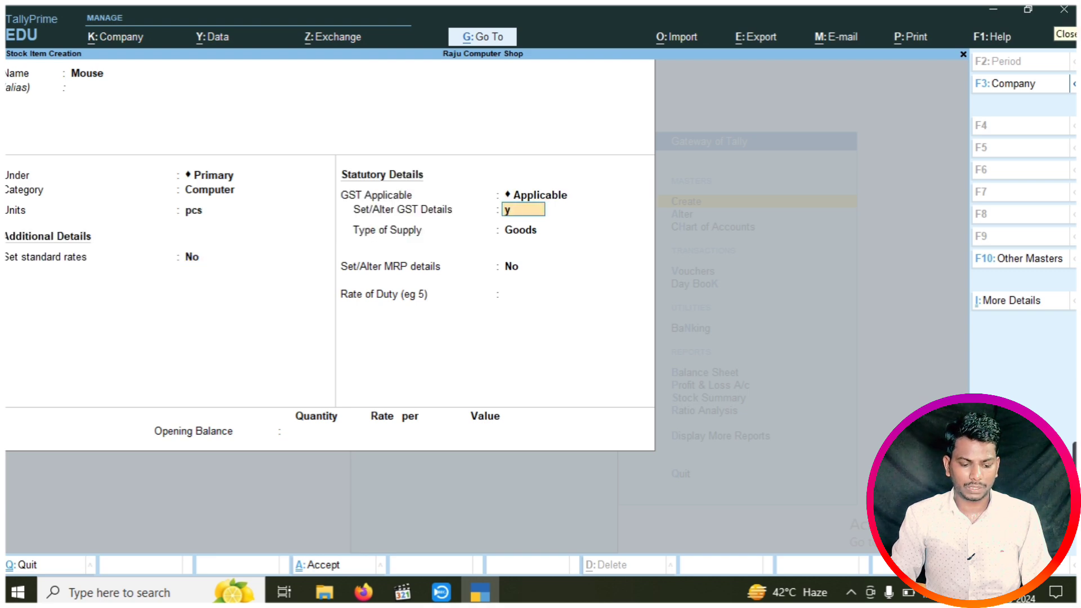
key(Return)
Enter Mouse's GST details: HSN 85214, Taxable, 18% integrated tax
key(Return)
text(8)
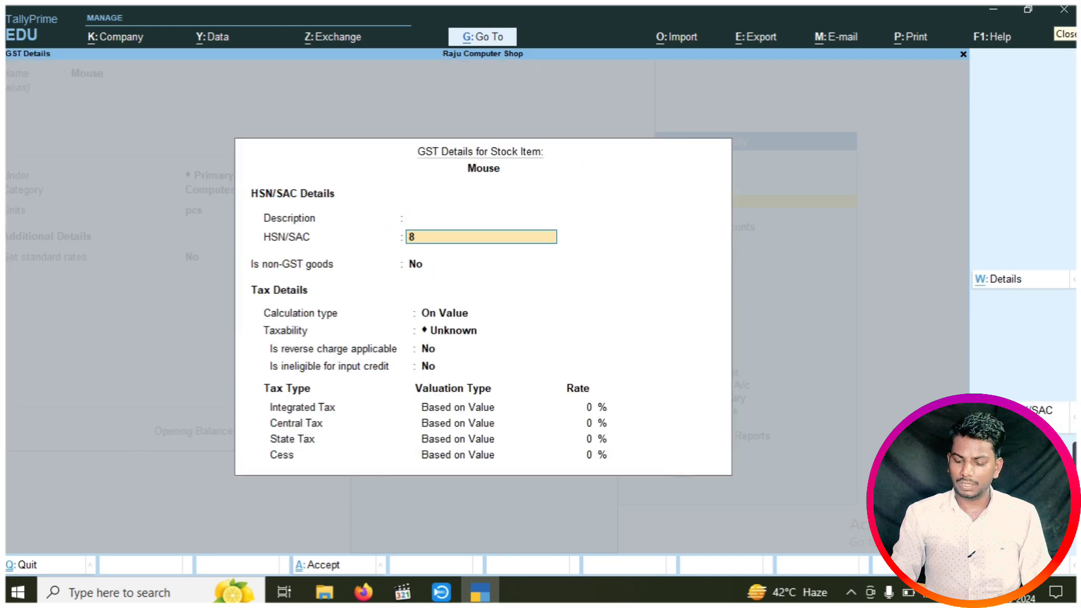
text(5214)
key(Return)
key(Return)
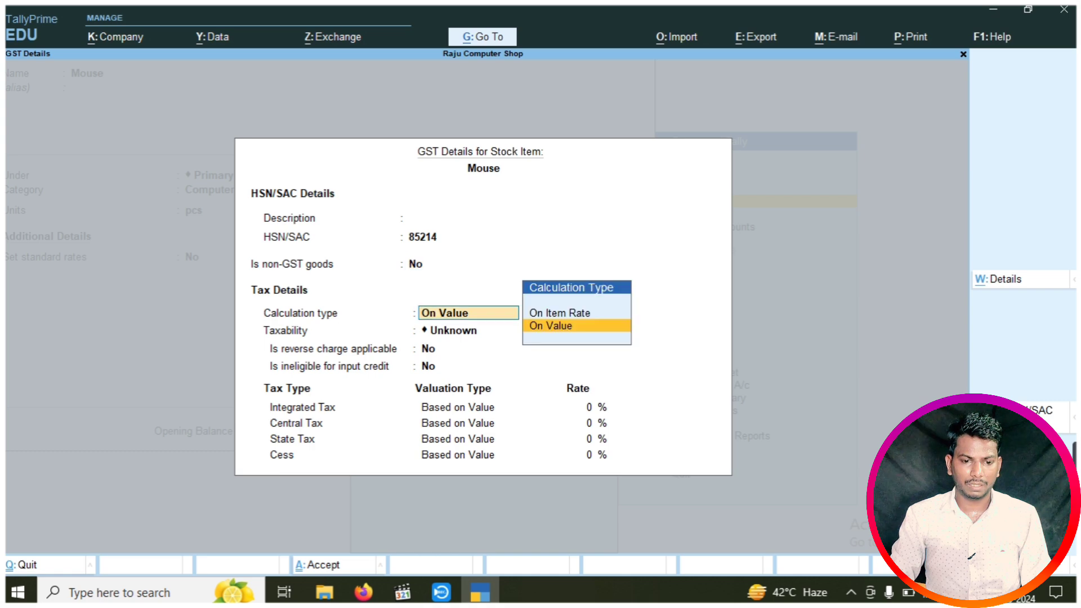
key(Return)
key(Down)
key(Down)
key(Down)
key(Return)
key(Return)
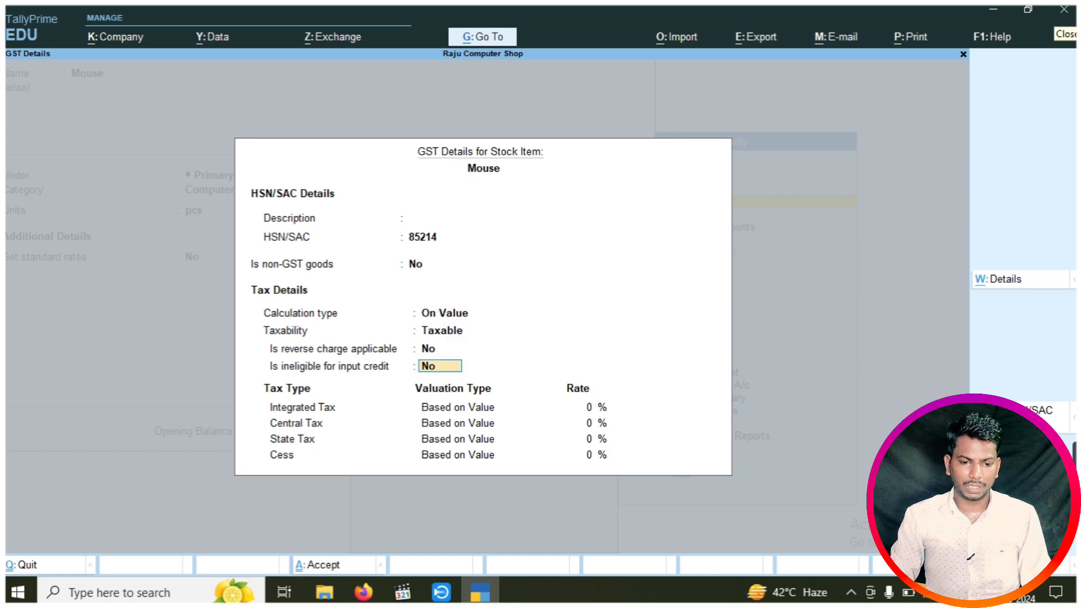
key(Return)
text(18)
key(Return)
key(Return)
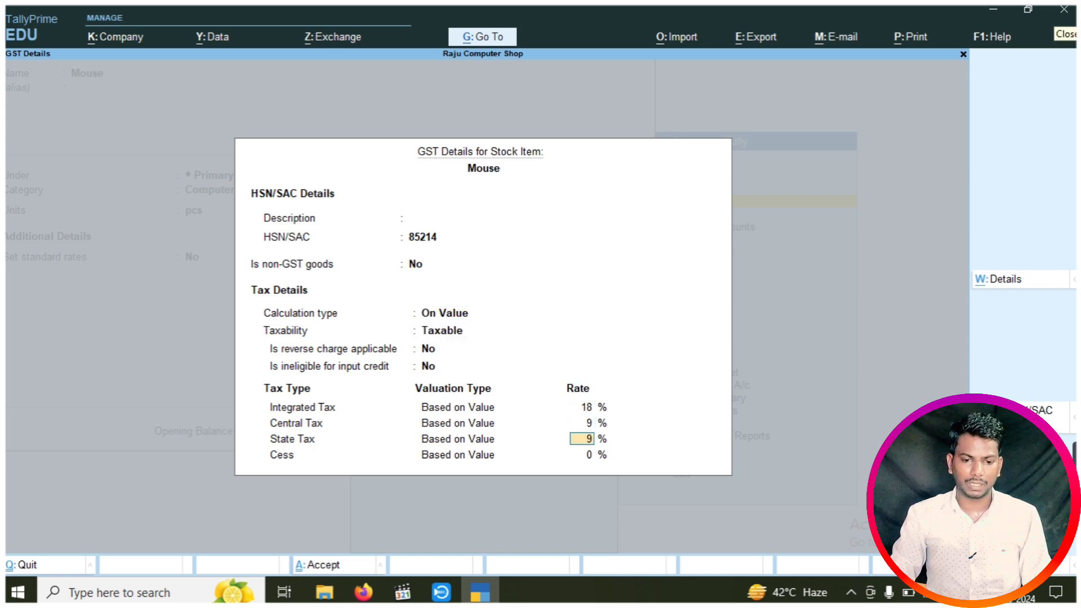
key(Return)
key(Return)
Give Mouse MRP 150 and opening balance 30 pcs at 100, and save it
key(Return)
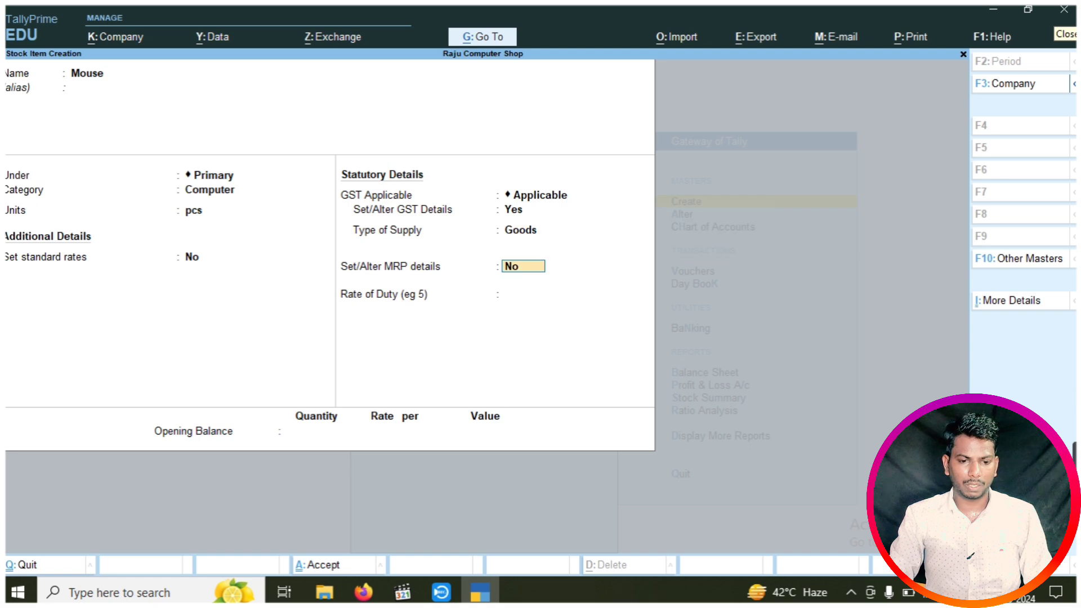
text(y)
key(Return)
text(y)
key(Return)
text(y)
key(Return)
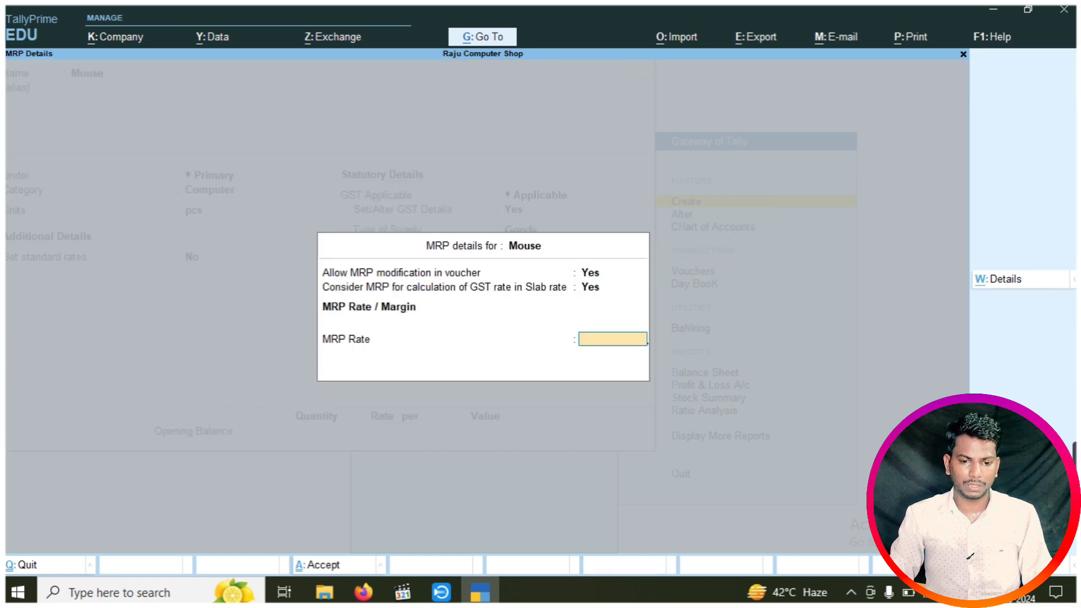
text(150)
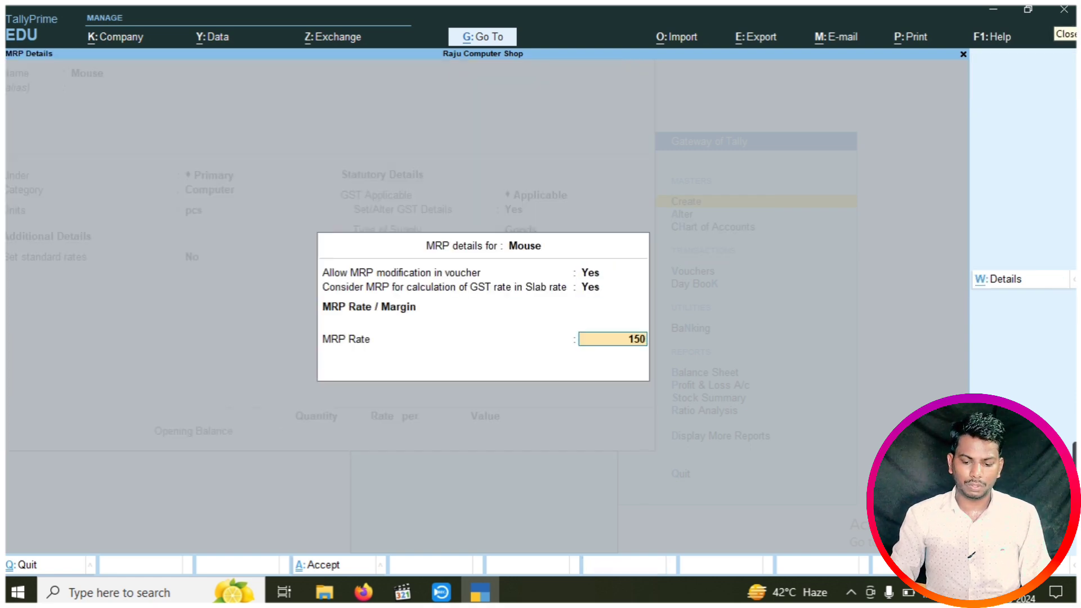
key(Return)
key(Return)
text(30)
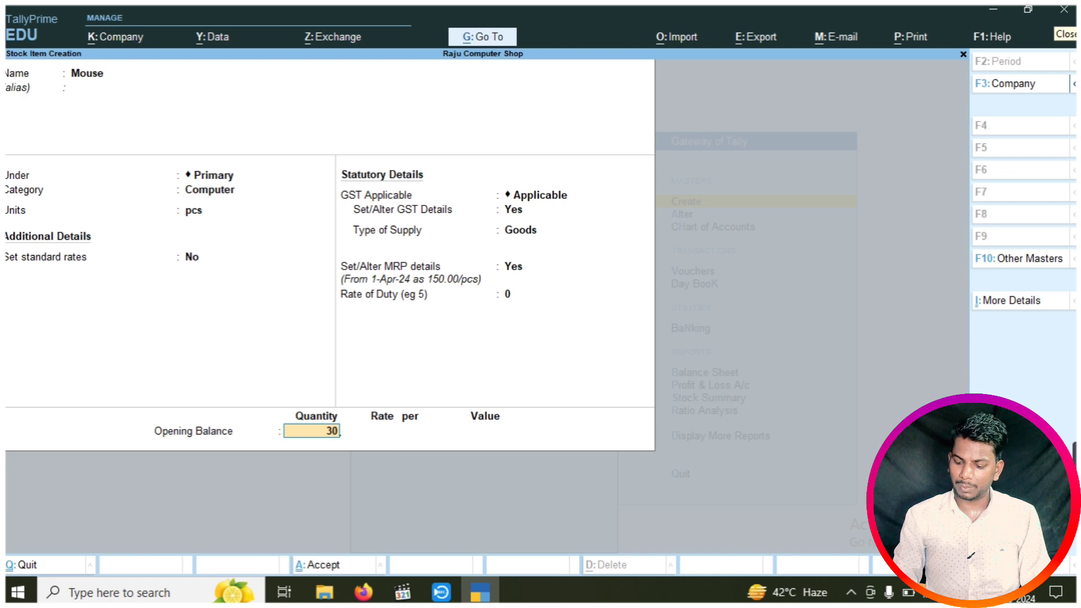
key(Return)
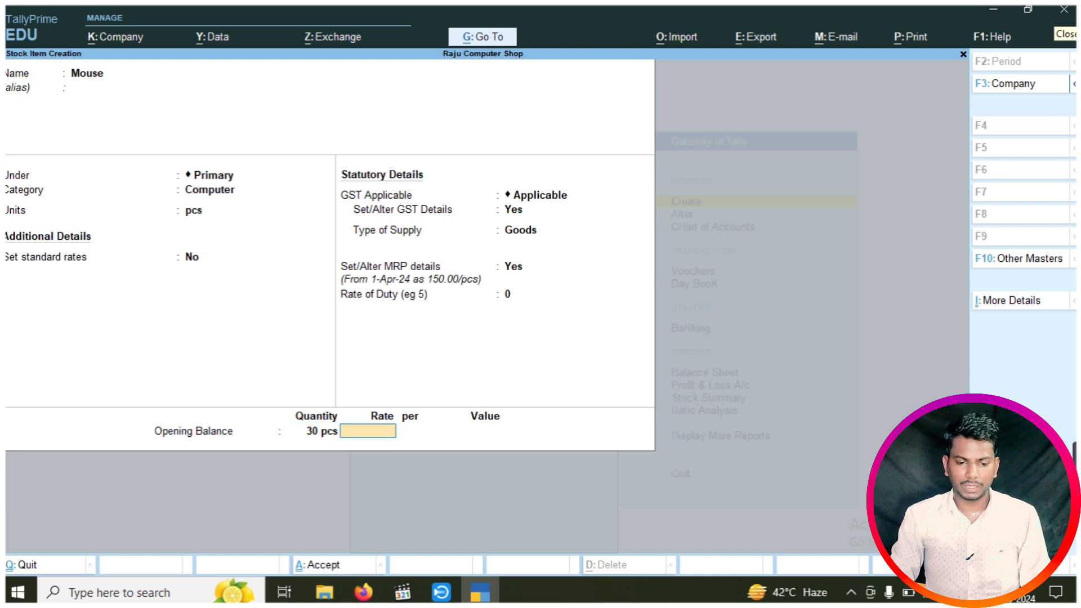
text(100)
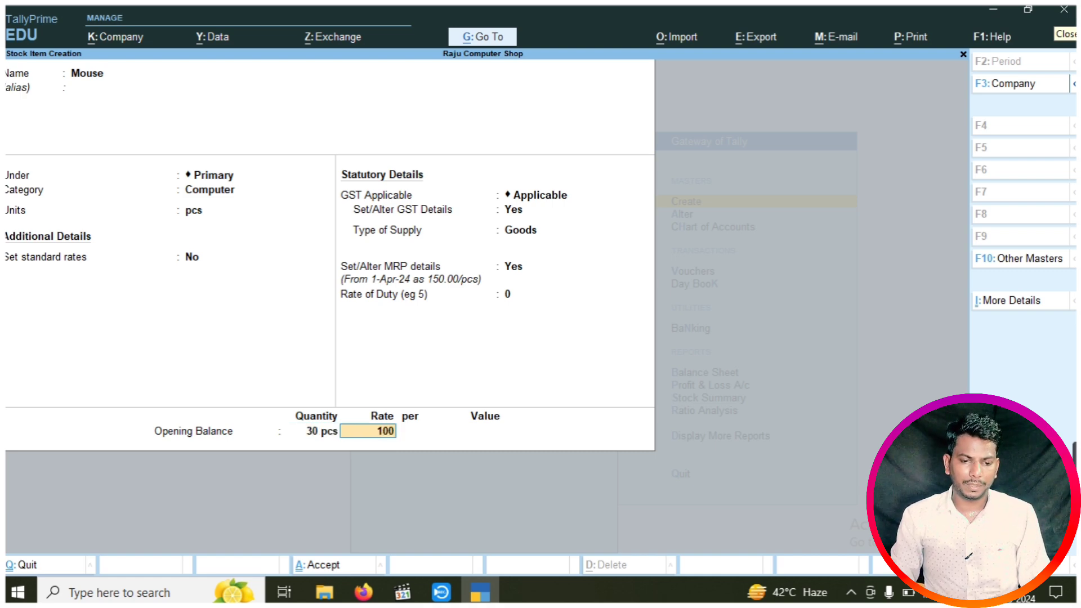
key(Return)
key(Return)
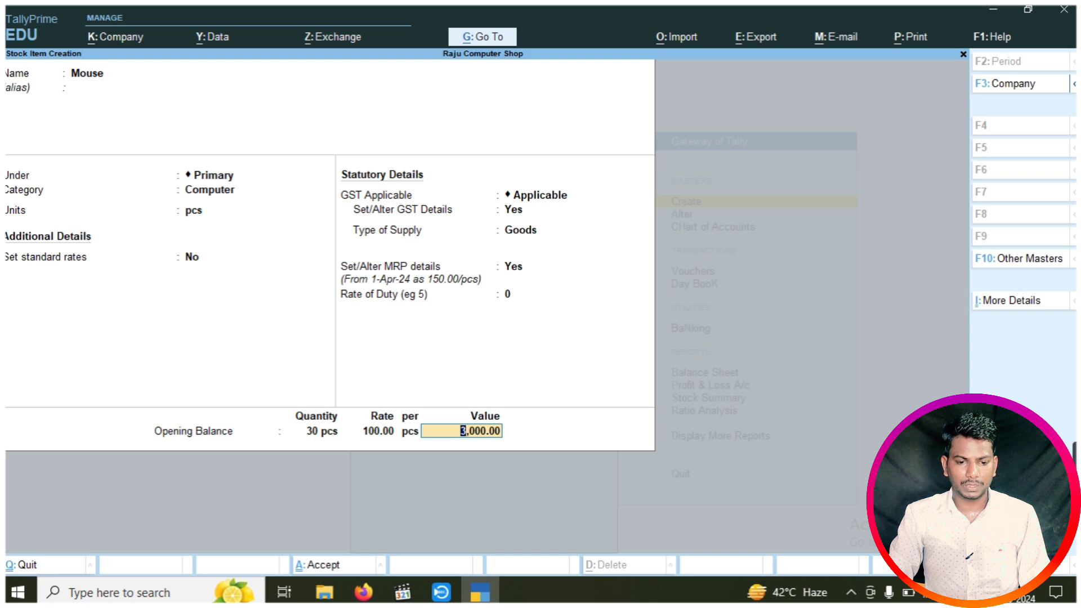
key(Return)
key(Return)
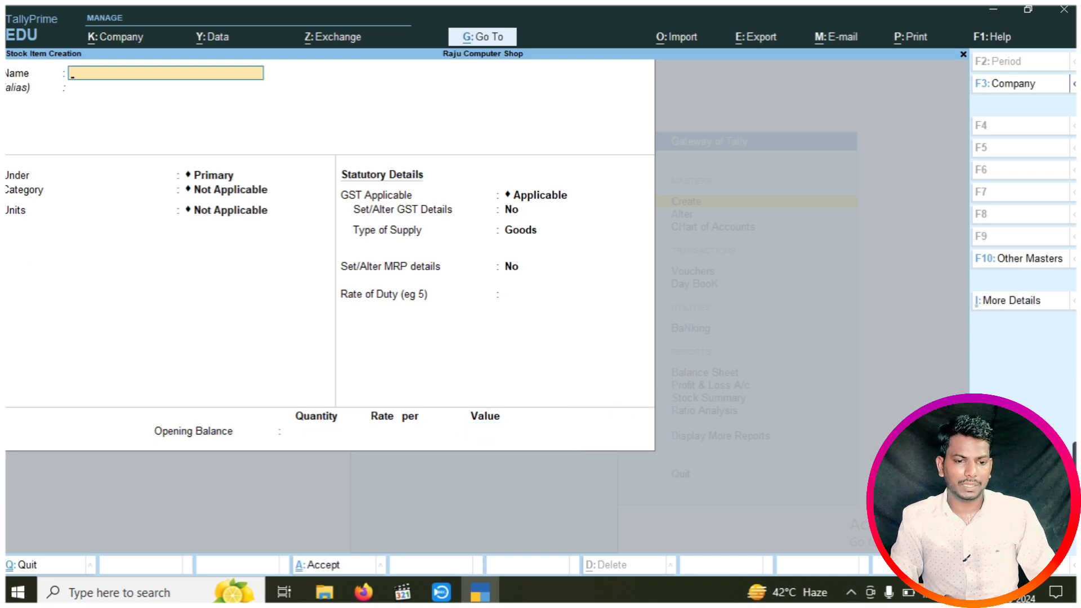
key(Escape)
key(Escape)
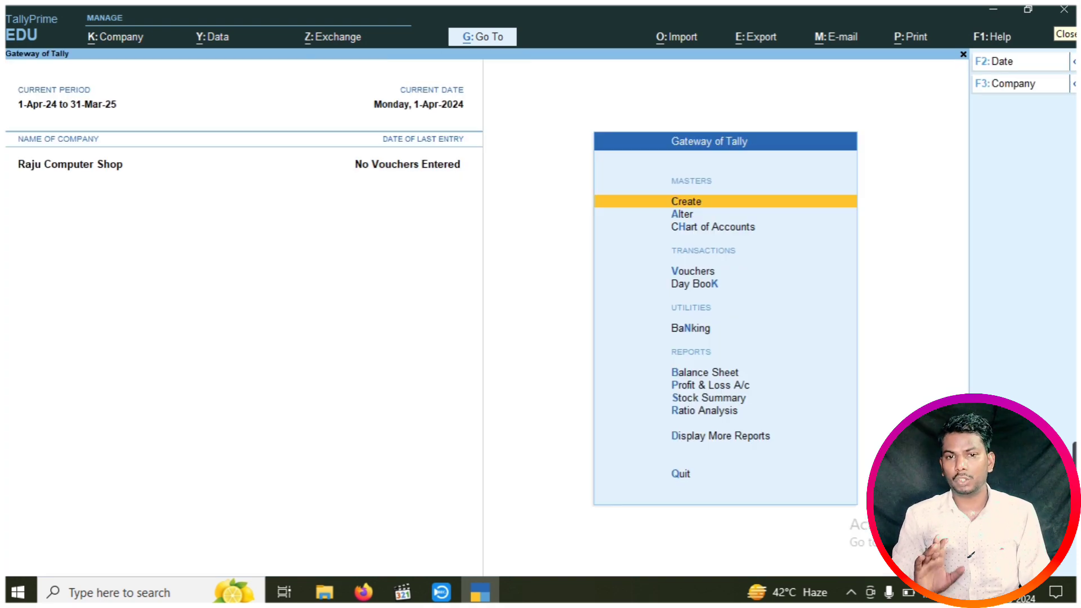
key(Down)
key(Down)
key(Down)
key(Down)
key(Down)
key(Down)
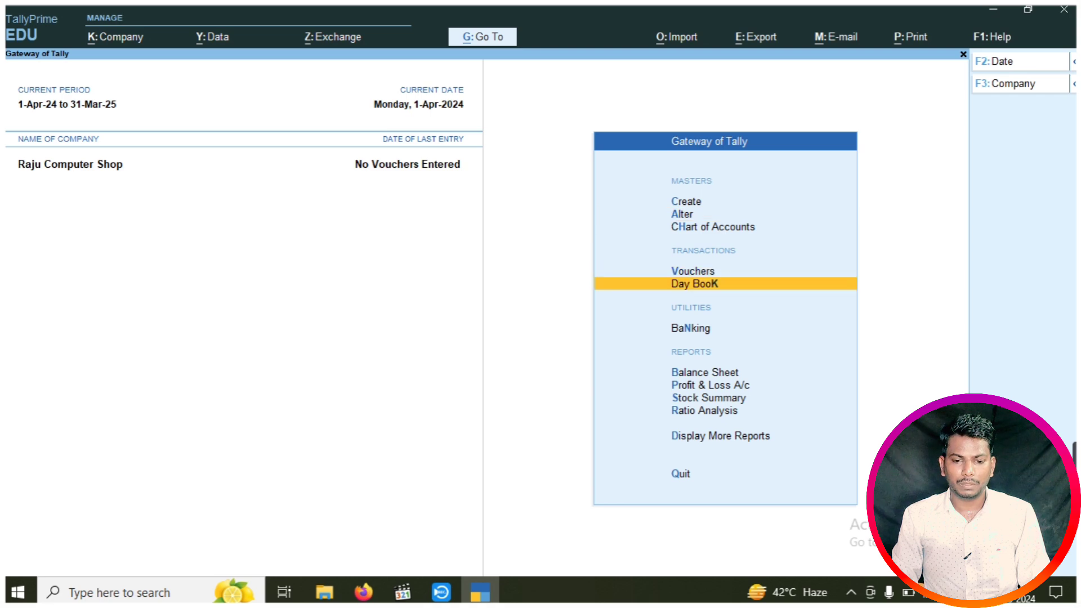
key(Down)
key(Up)
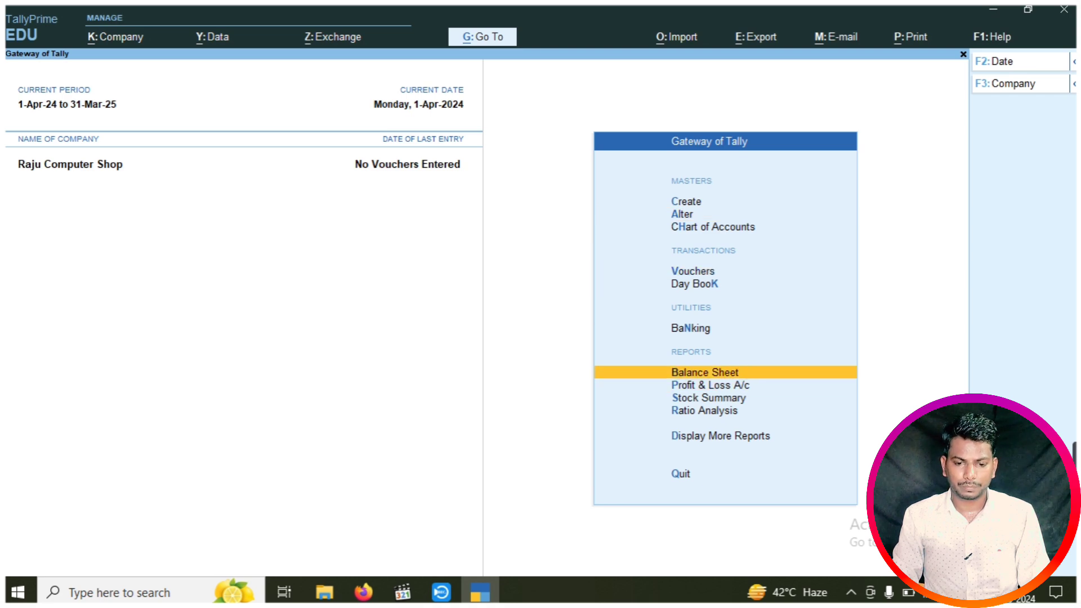
key(Down)
key(Down)
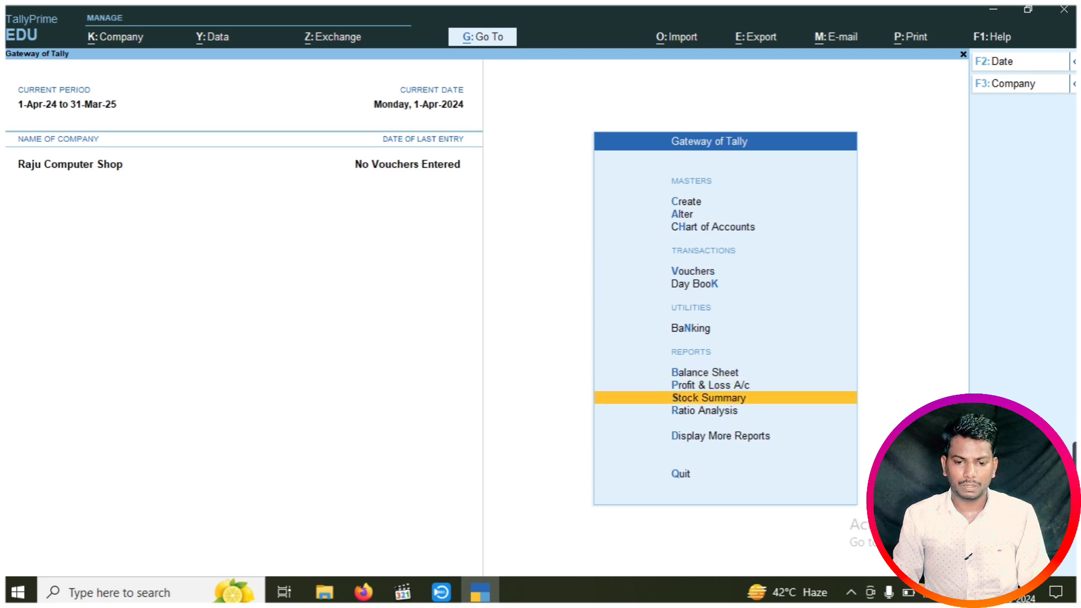
key(Return)
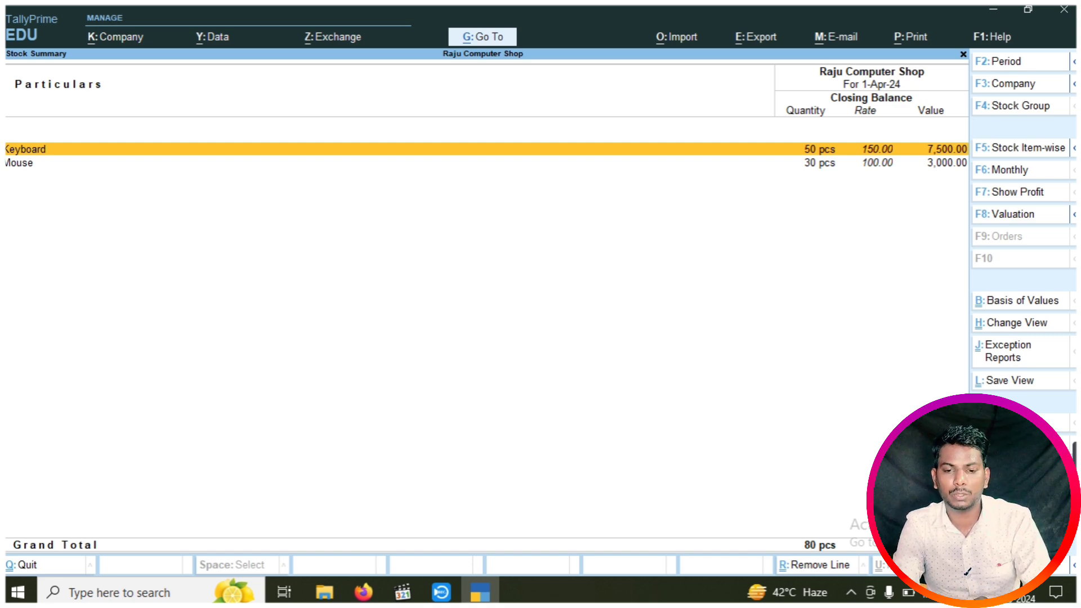
key(Escape)
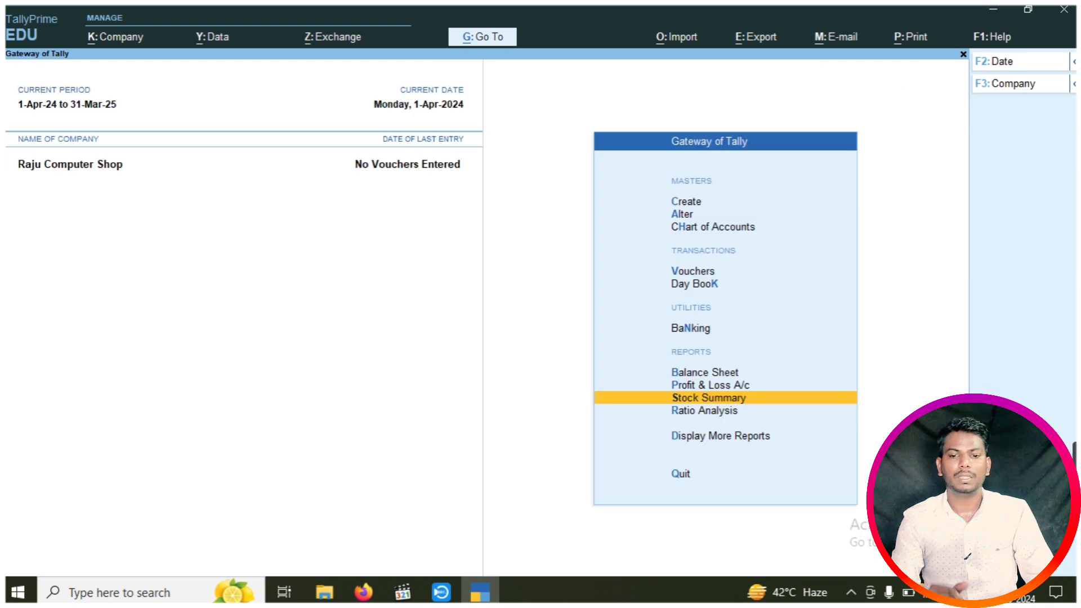
key(Escape)
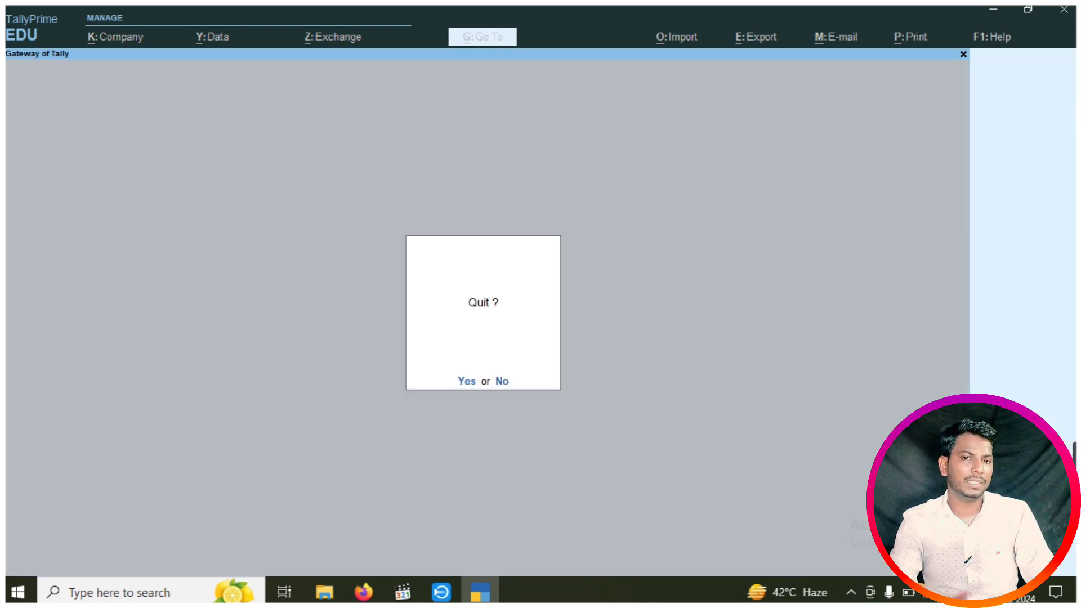
key(Escape)
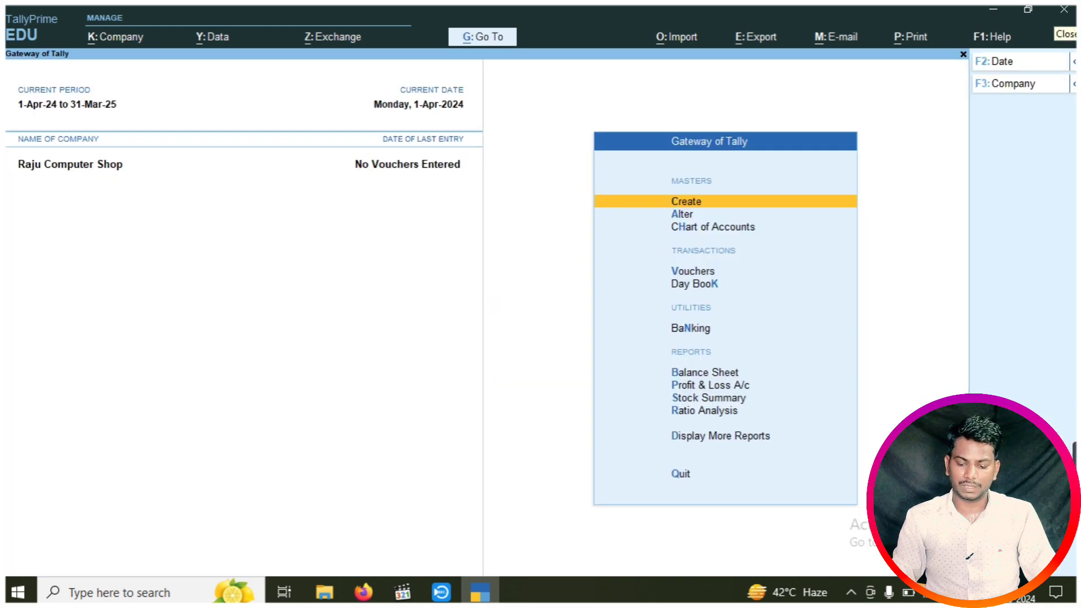
key(Down)
key(Down)
key(Down)
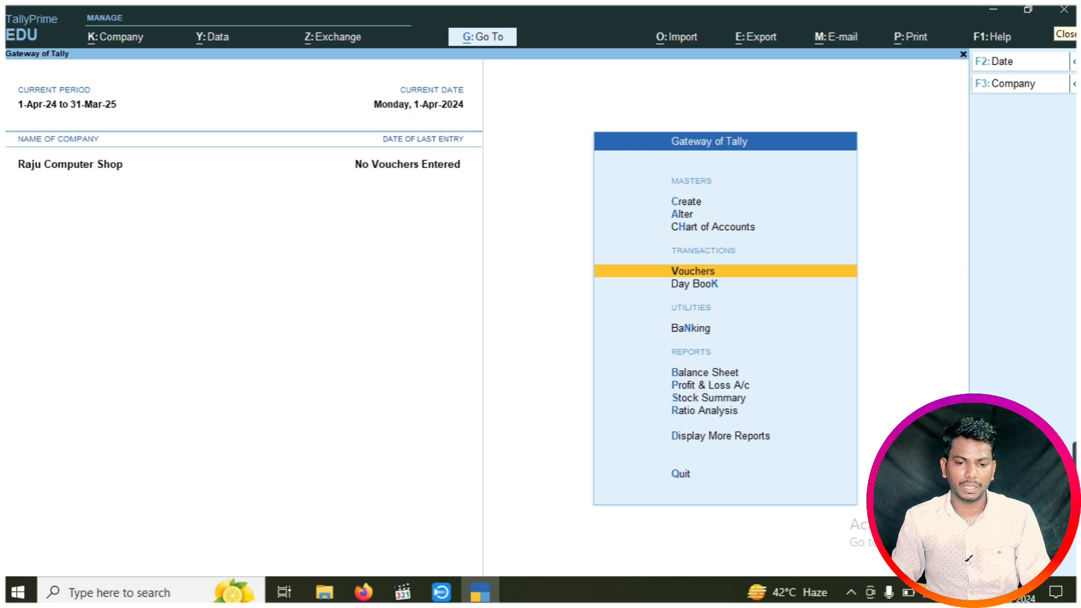
key(Return)
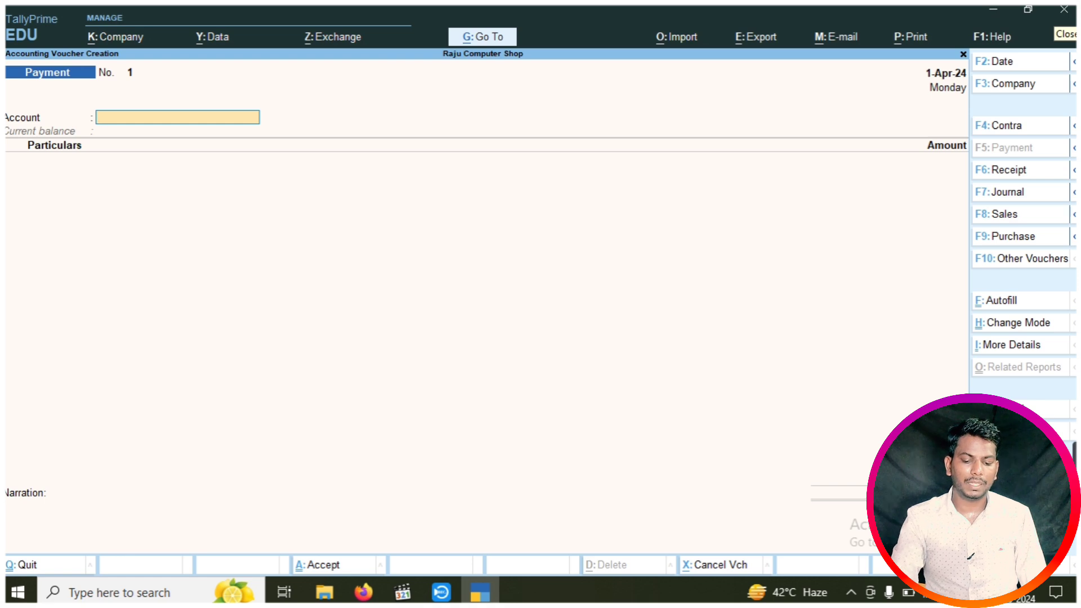
key(F9)
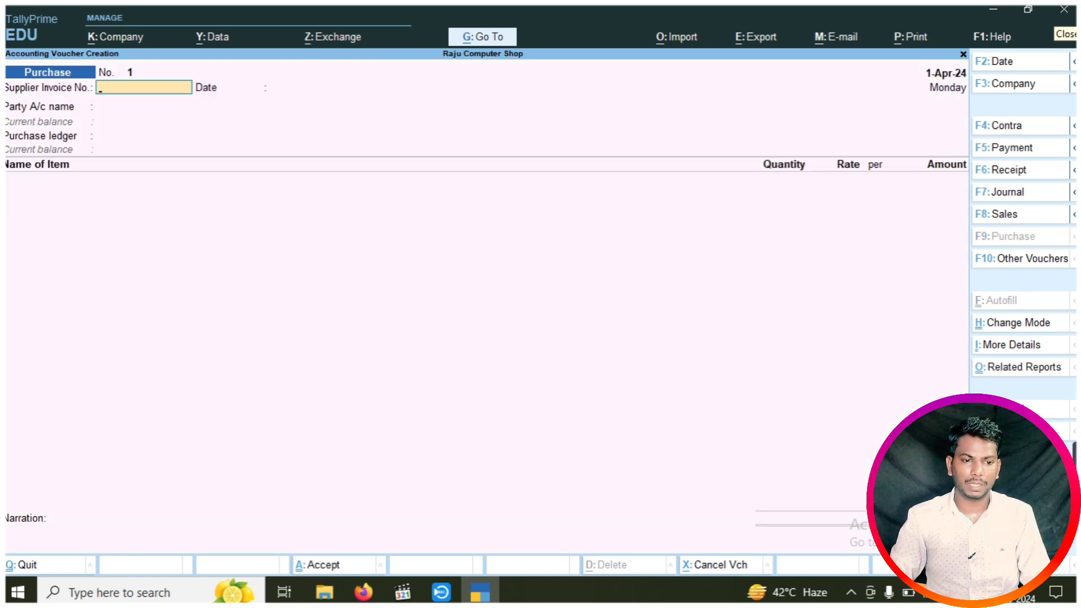
key(Return)
key(Return)
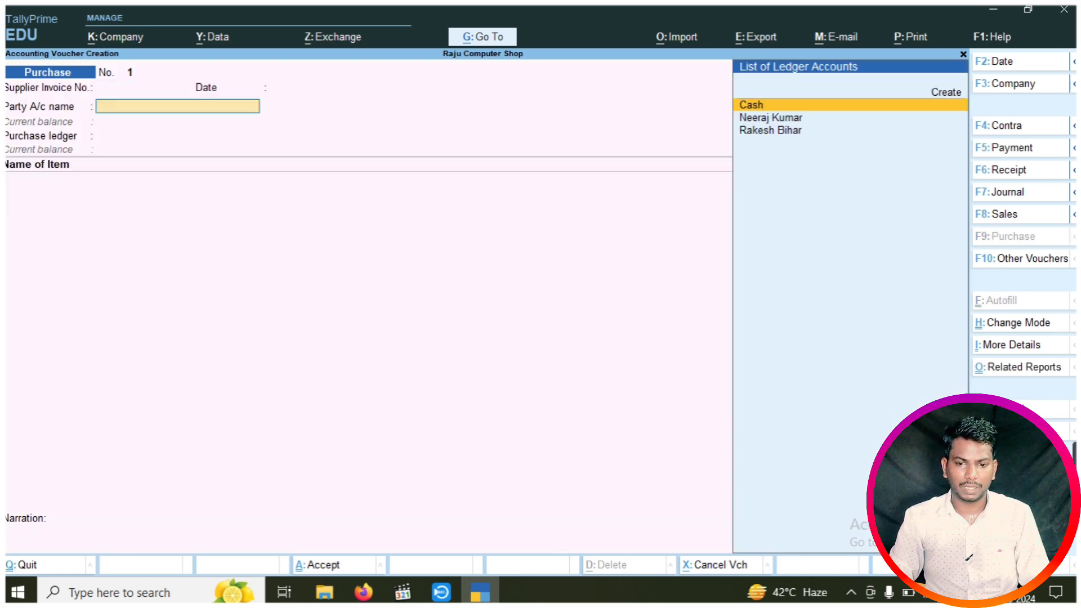
key(Down)
key(Down)
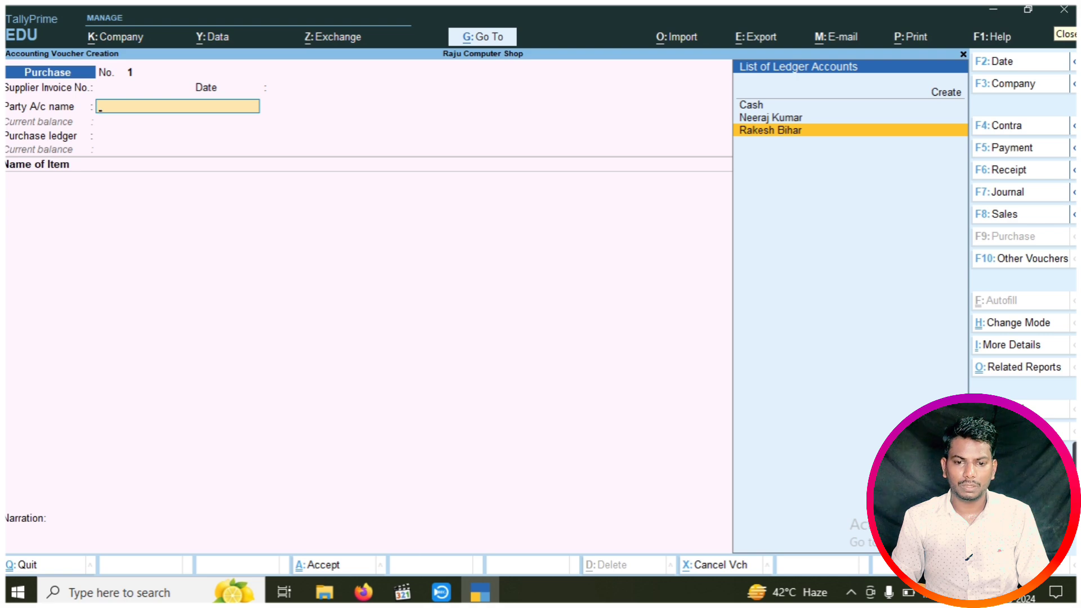
key(Return)
key(Return)
key(Return)
key(Return)
key(Return)
key(Return)
key(Return)
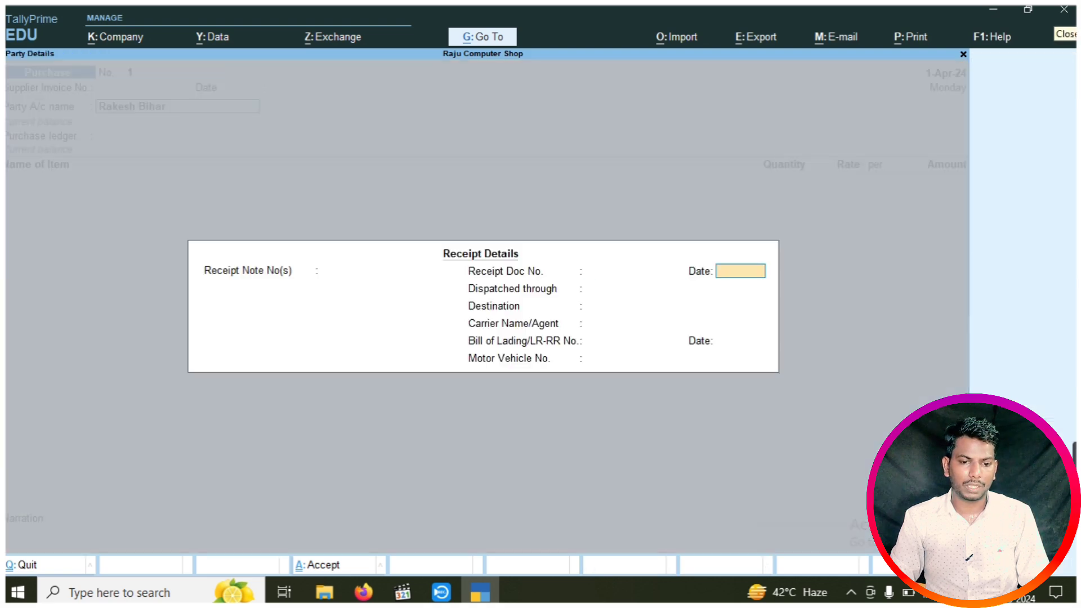
key(Return)
key(Return)
key(Return)
key(Return)
key(Return)
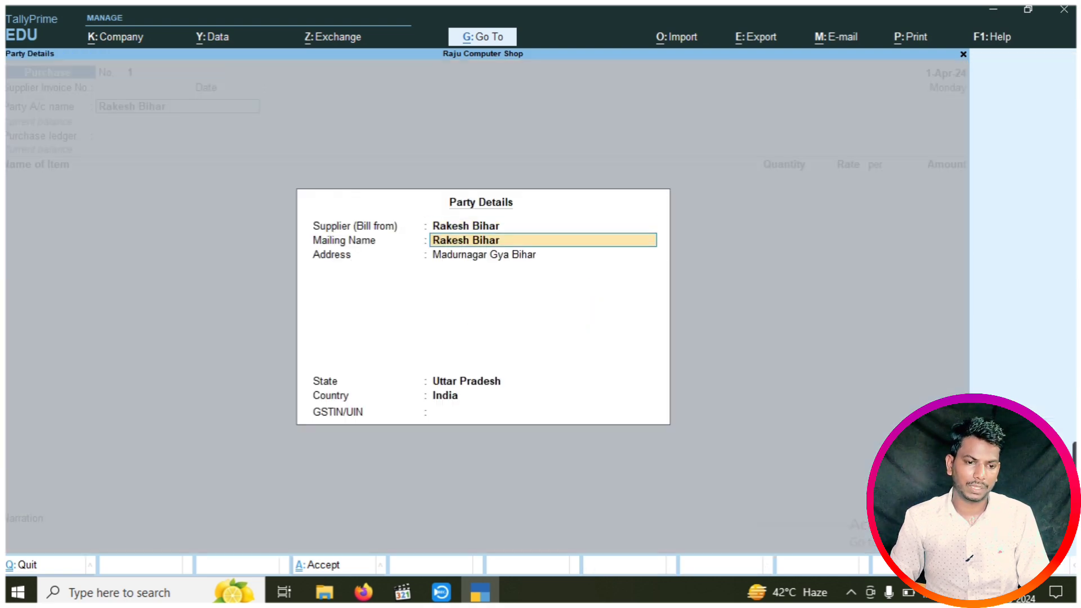
key(Return)
key(Return)
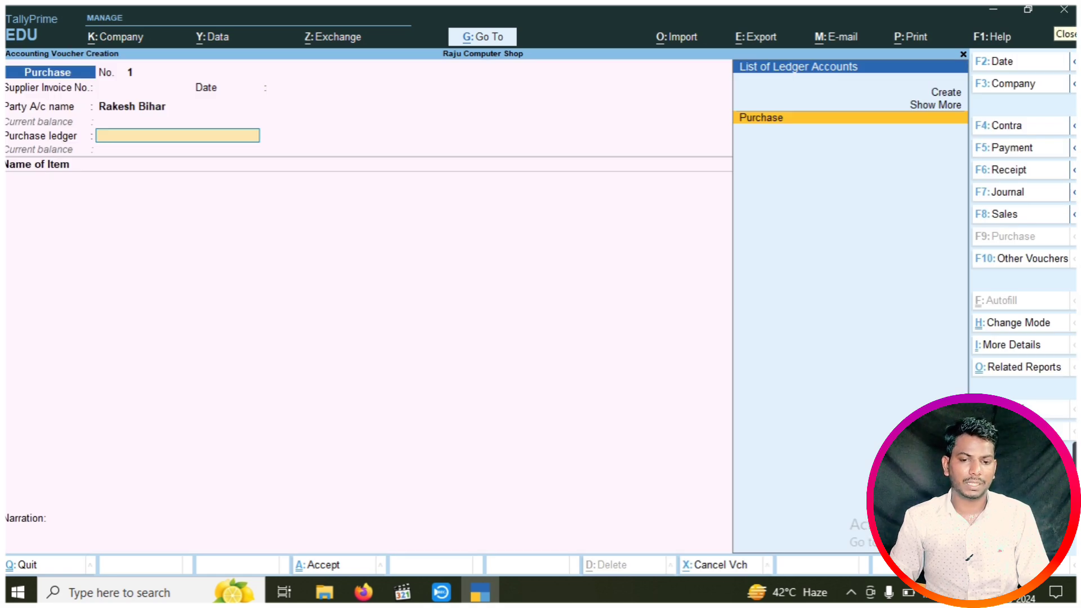
key(Return)
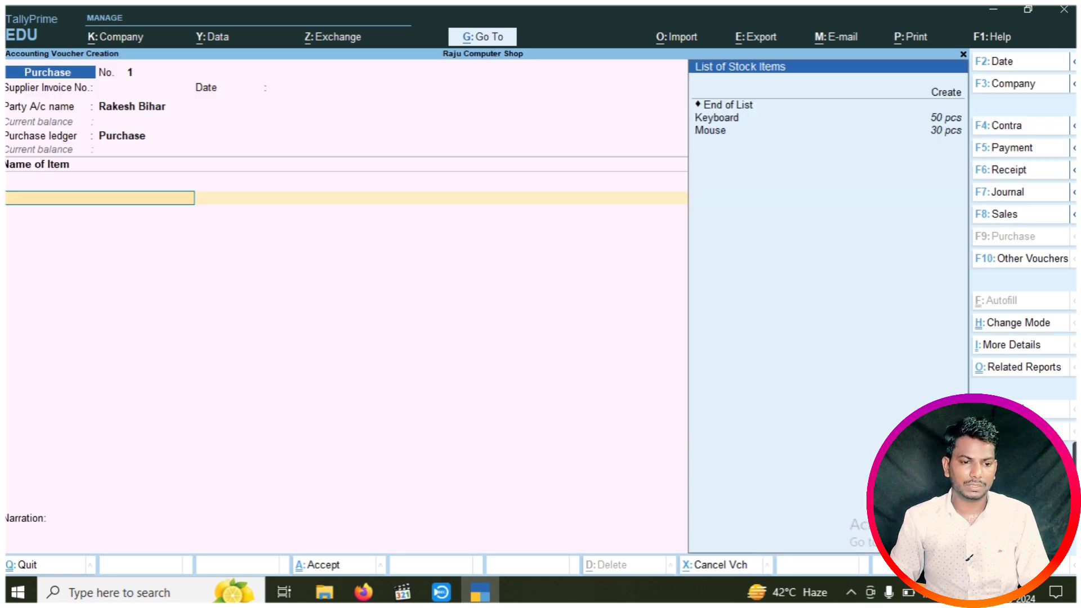
key(Down)
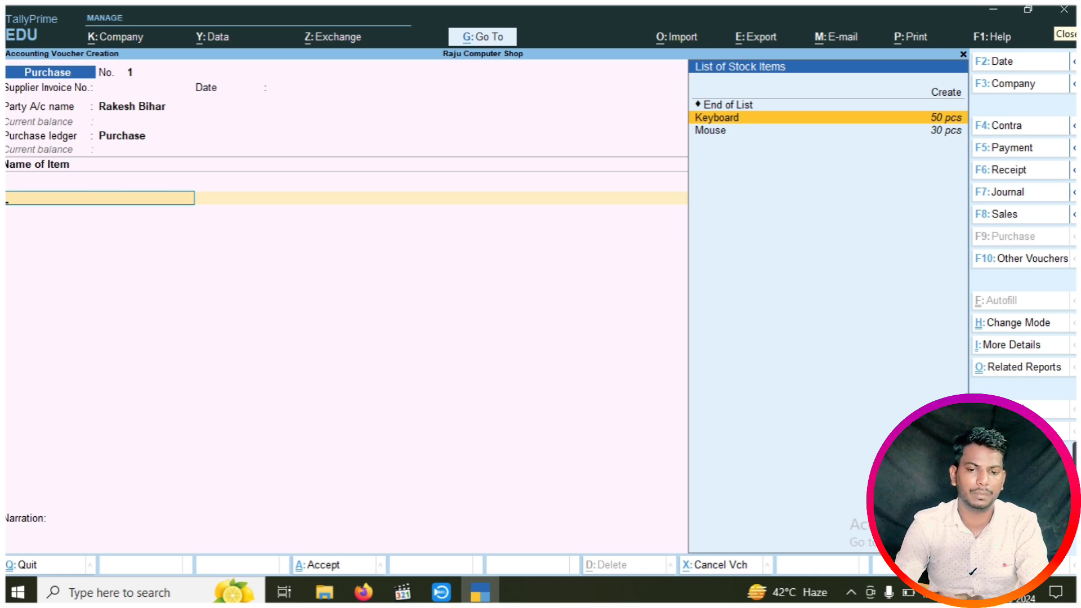
key(Return)
key(Return)
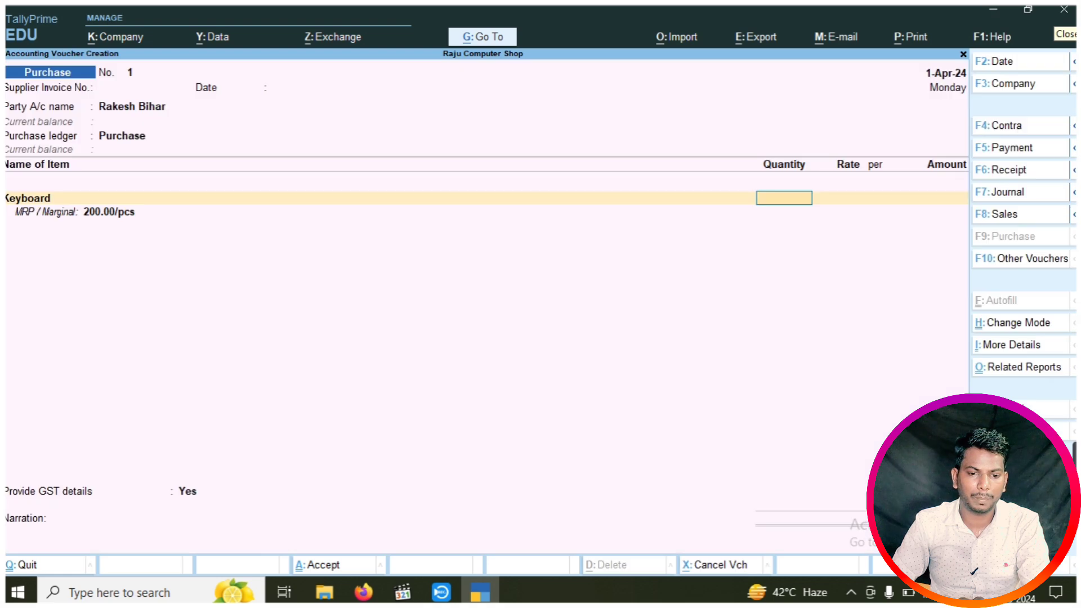
text(20)
key(Return)
key(Return)
key(Return)
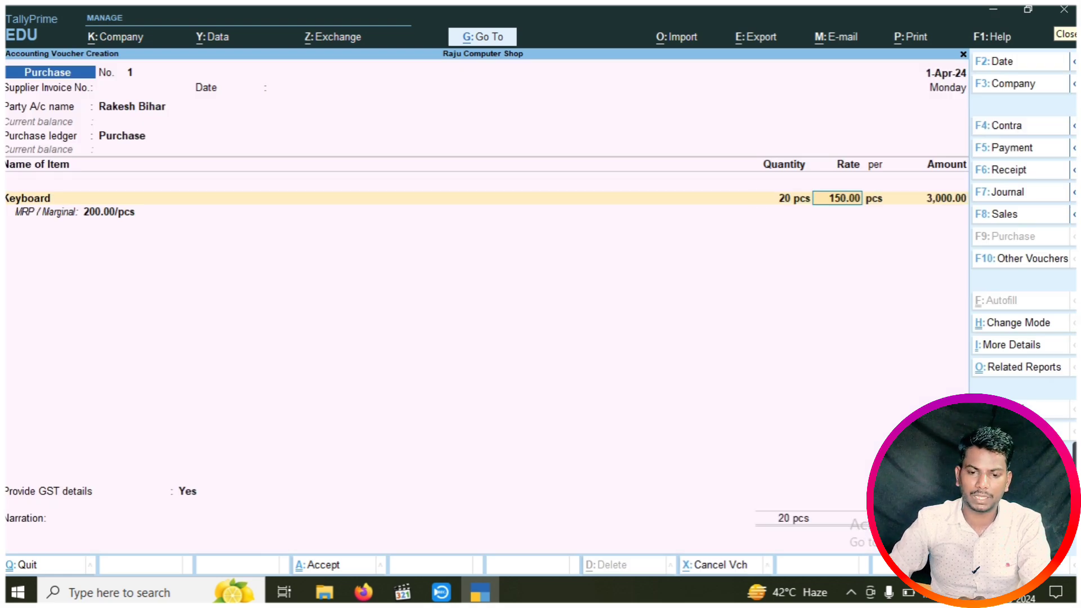
key(Return)
key(Return)
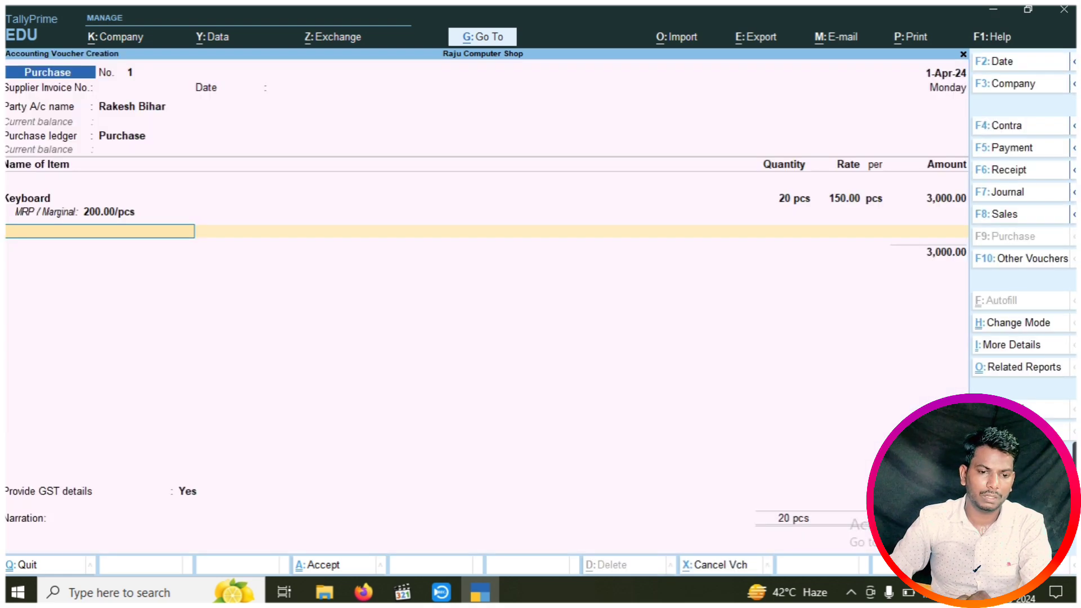
key(Down)
key(Down)
key(Down)
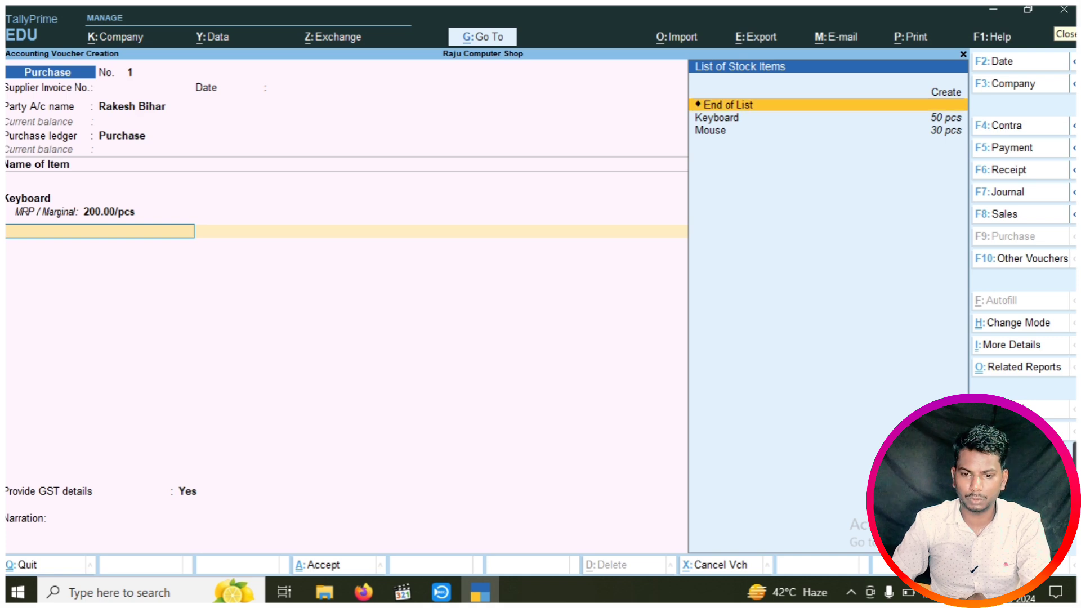
key(Return)
key(BackSpace)
text(10)
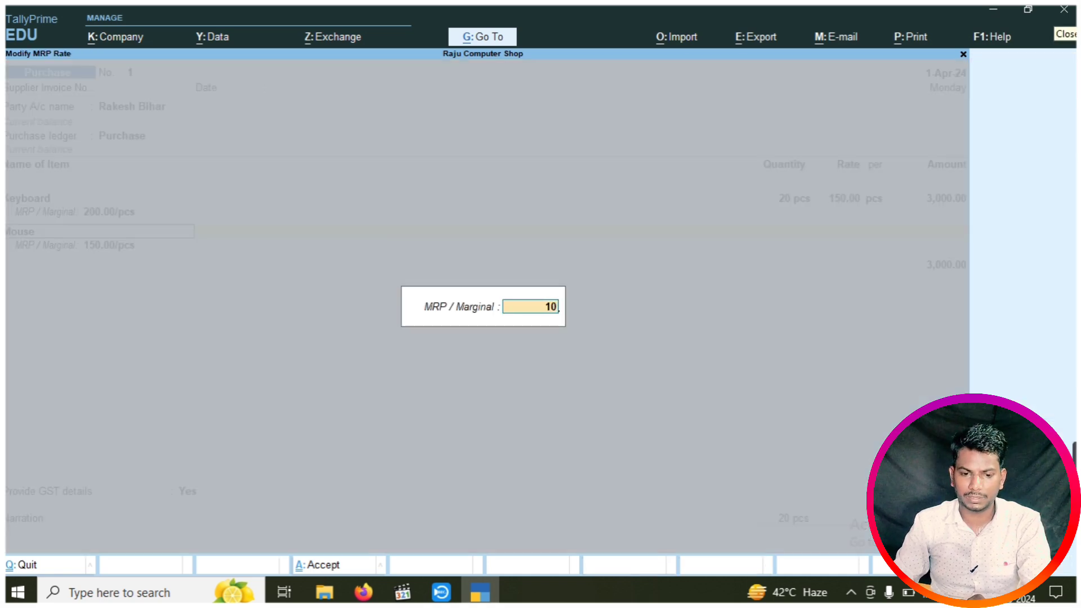
key(Return)
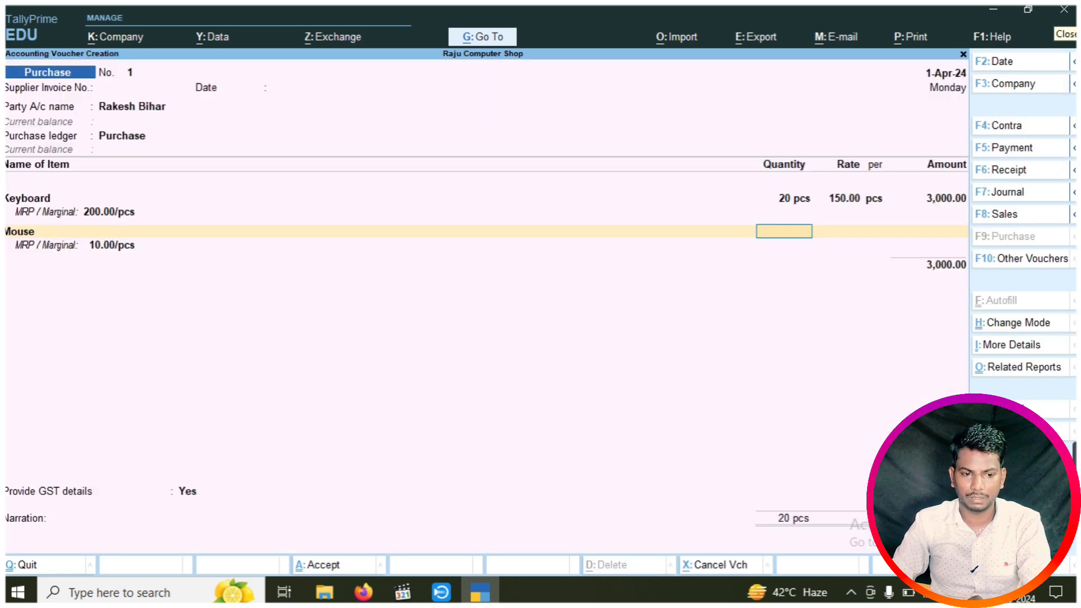
key(BackSpace)
key(BackSpace)
key(Return)
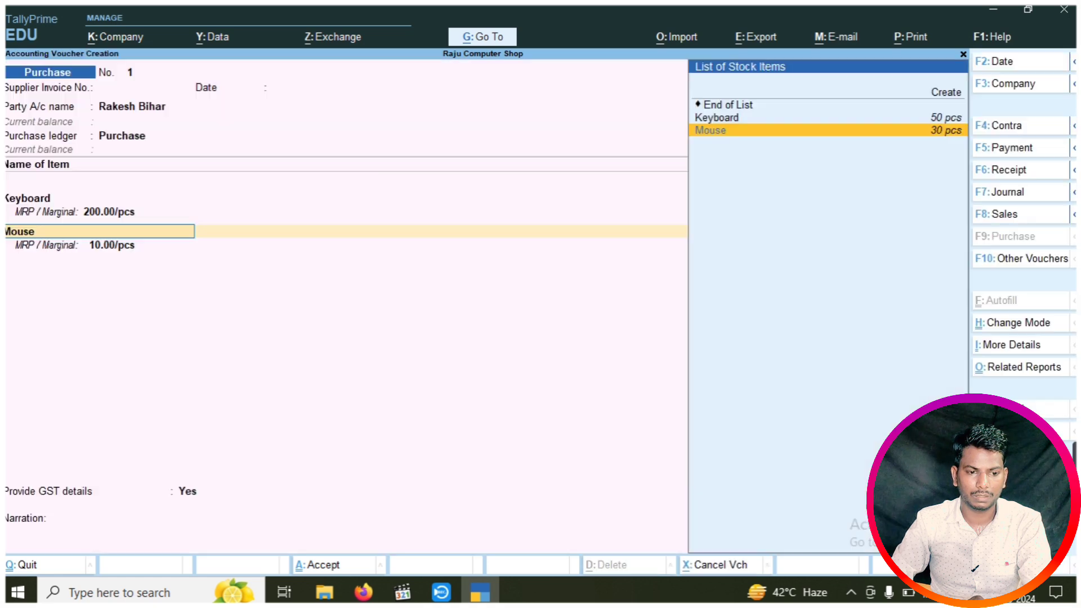
key(Return)
key(Return)
key(Return)
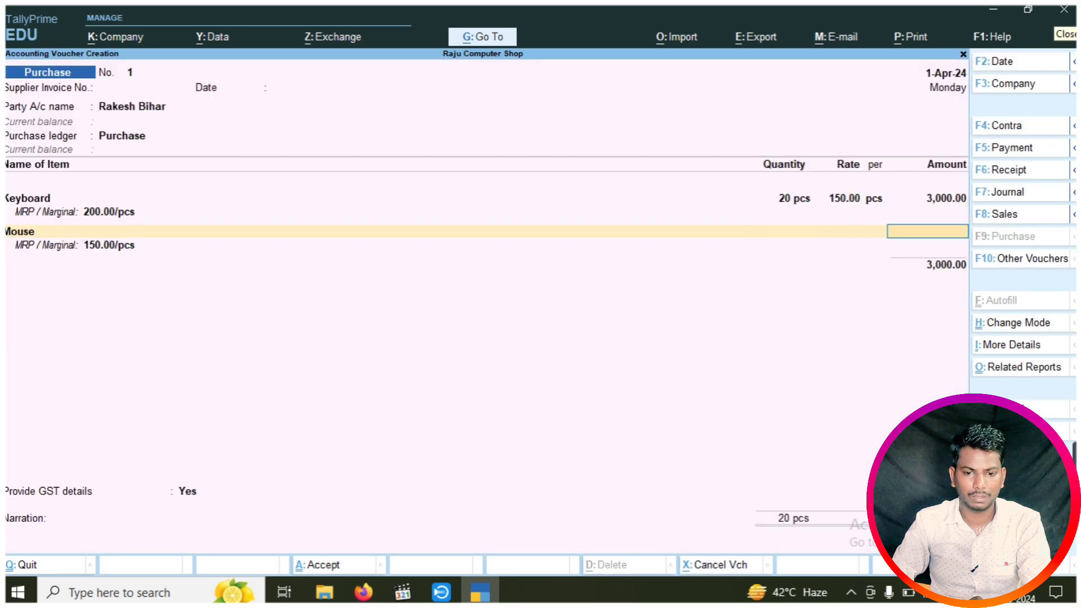
key(BackSpace)
key(BackSpace)
text(10)
key(Return)
text(100)
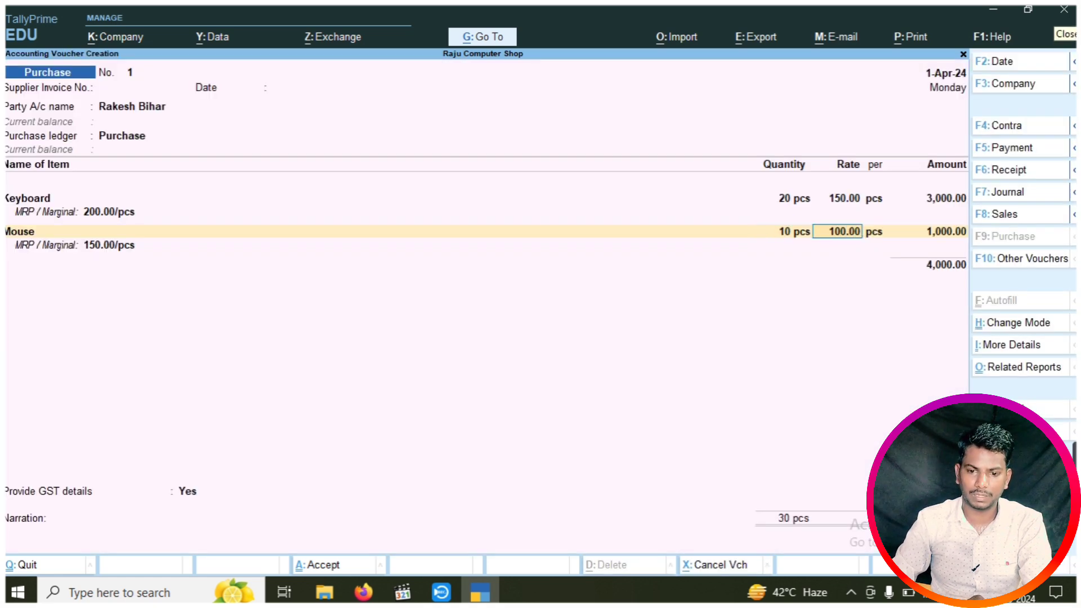
key(Return)
key(Return)
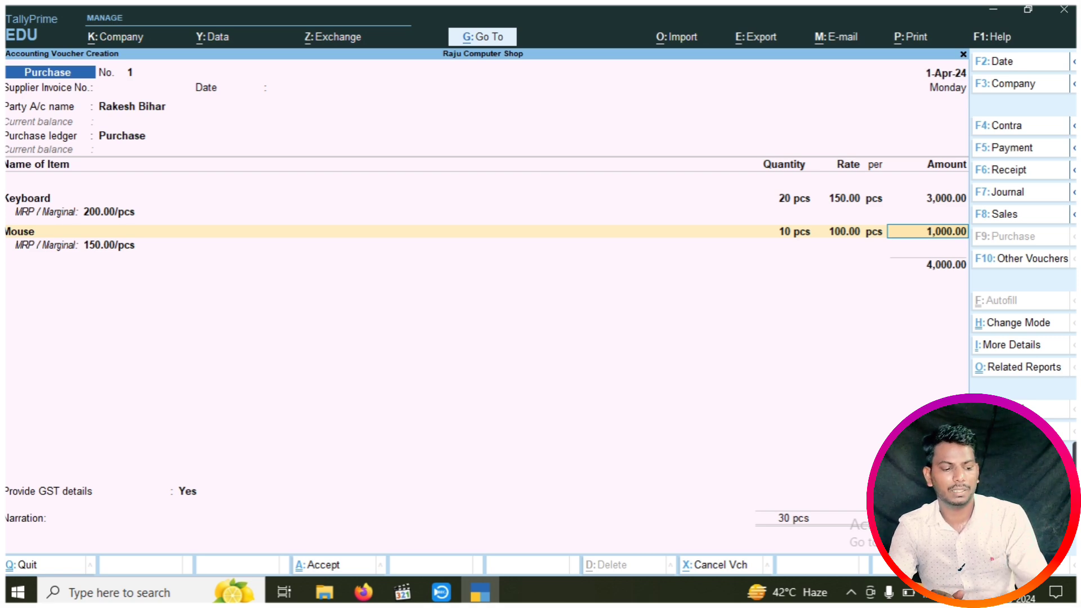
key(BackSpace)
key(Escape)
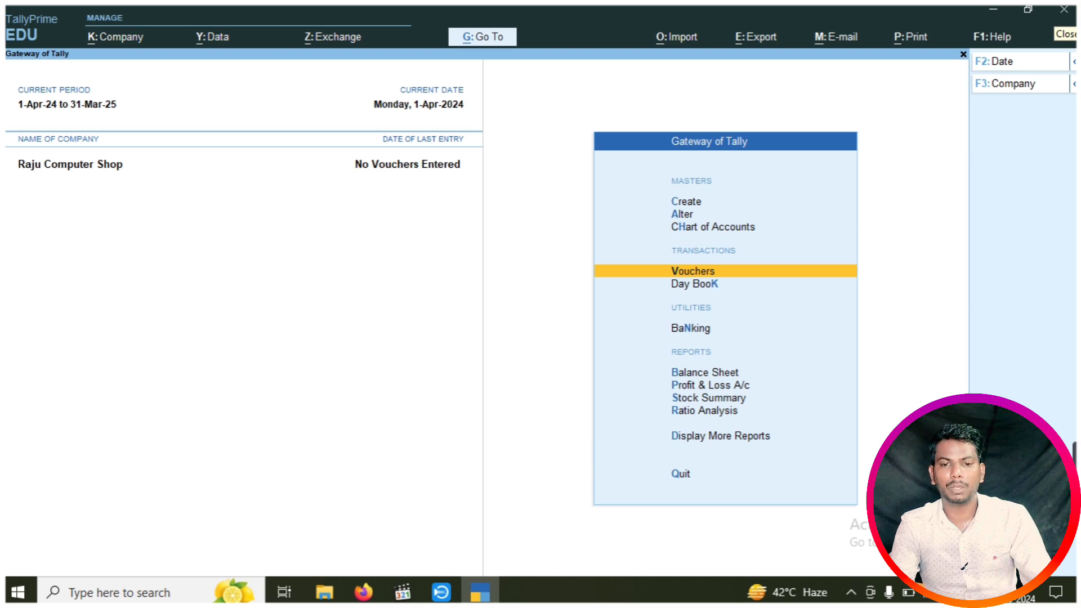
In company features, set Enable Job Costing to No and Use Discount column in invoices to Yes
key(F11)
key(Return)
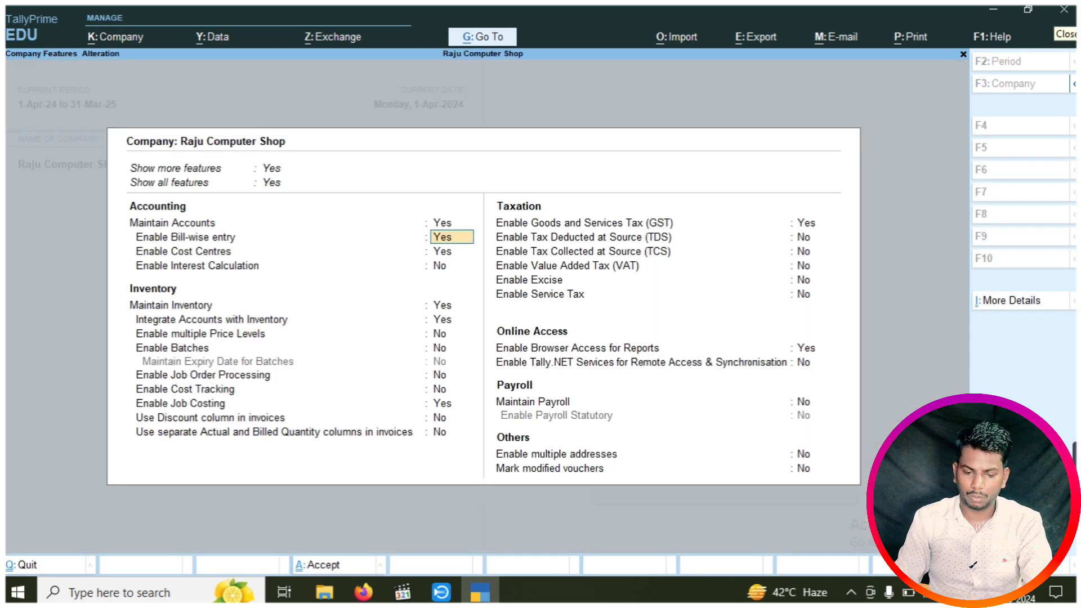
key(Return)
key(Return)
key(Return)
key(Return)
key(Return)
key(Return)
key(Return)
key(Return)
key(Return)
key(Return)
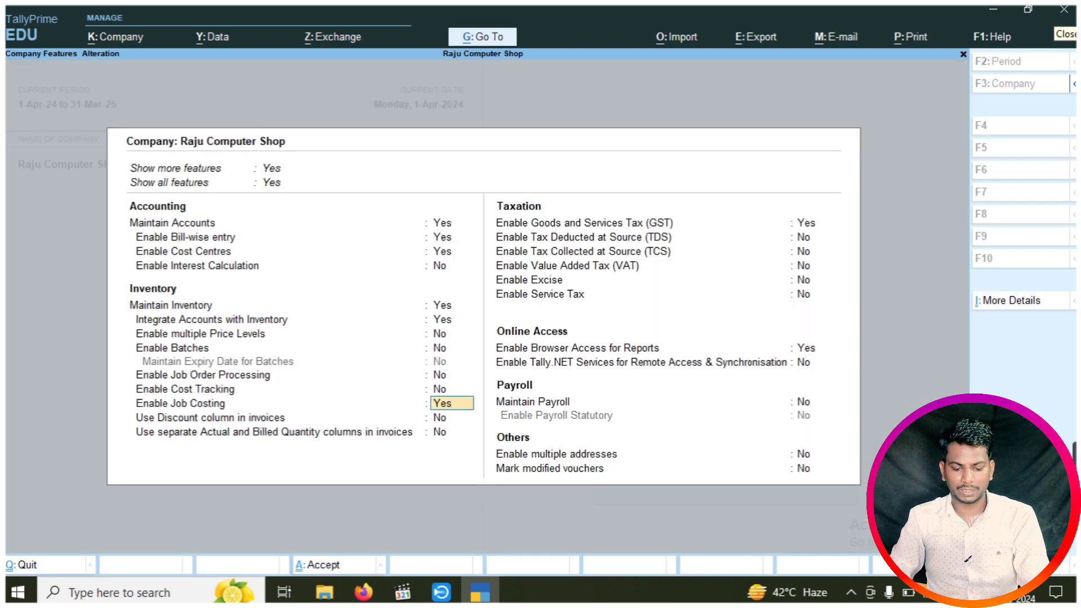
text(n)
key(Return)
text(y)
key(Return)
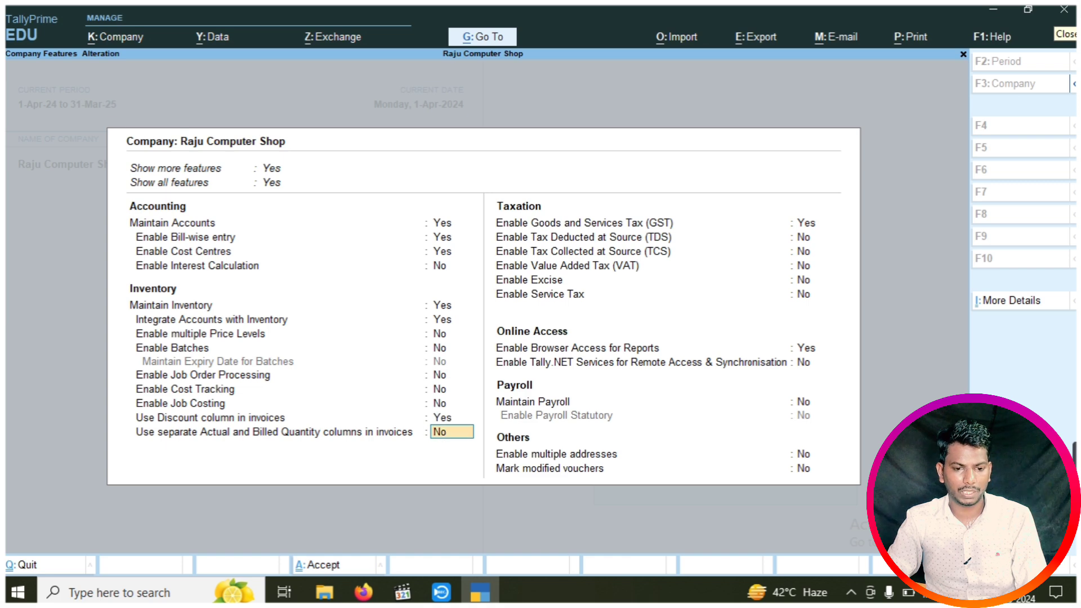
key(ctrl+a)
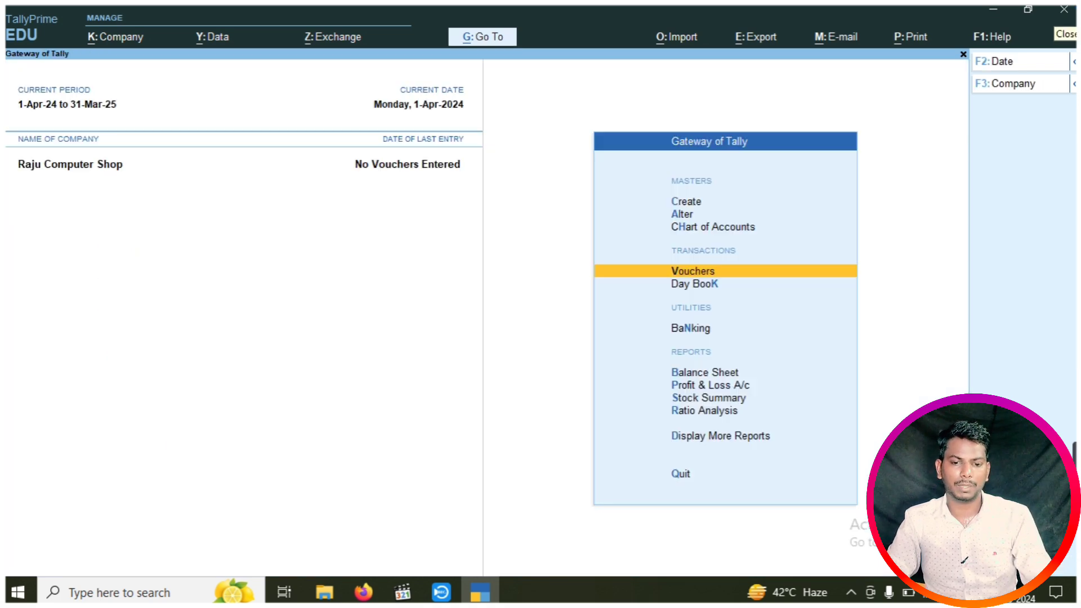
key(Return)
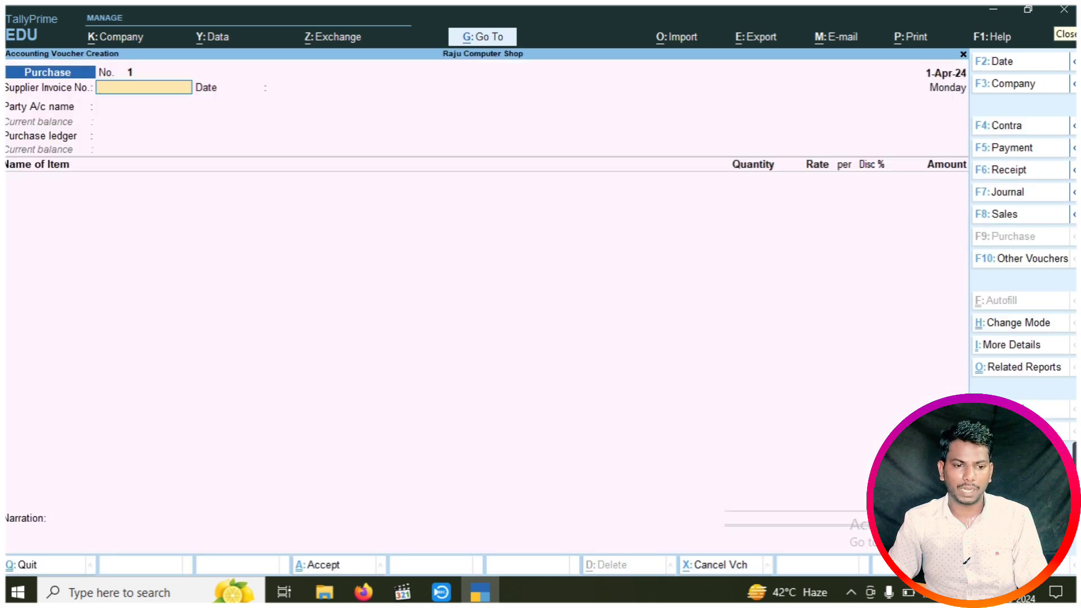
Fill the voucher header with the supplier's party ledger and the Purchase ledger
key(Return)
key(Return)
key(Down)
key(Down)
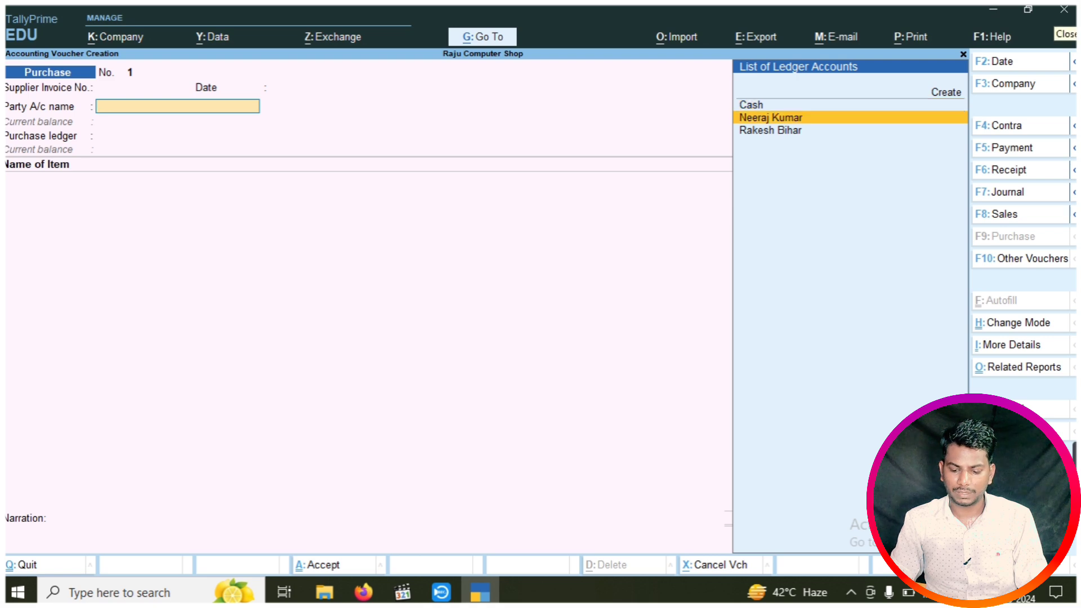
key(Return)
key(Return)
key(Return)
key(Return)
key(Return)
key(Return)
key(Return)
key(Return)
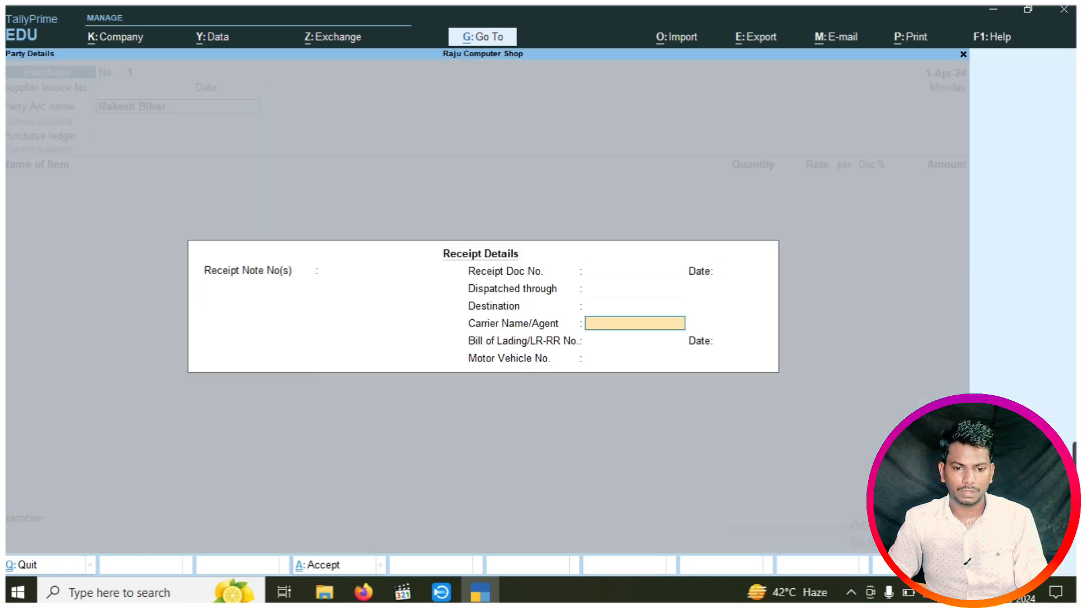
key(Return)
key(Return)
key(Return)
key(Return)
key(Return)
key(Return)
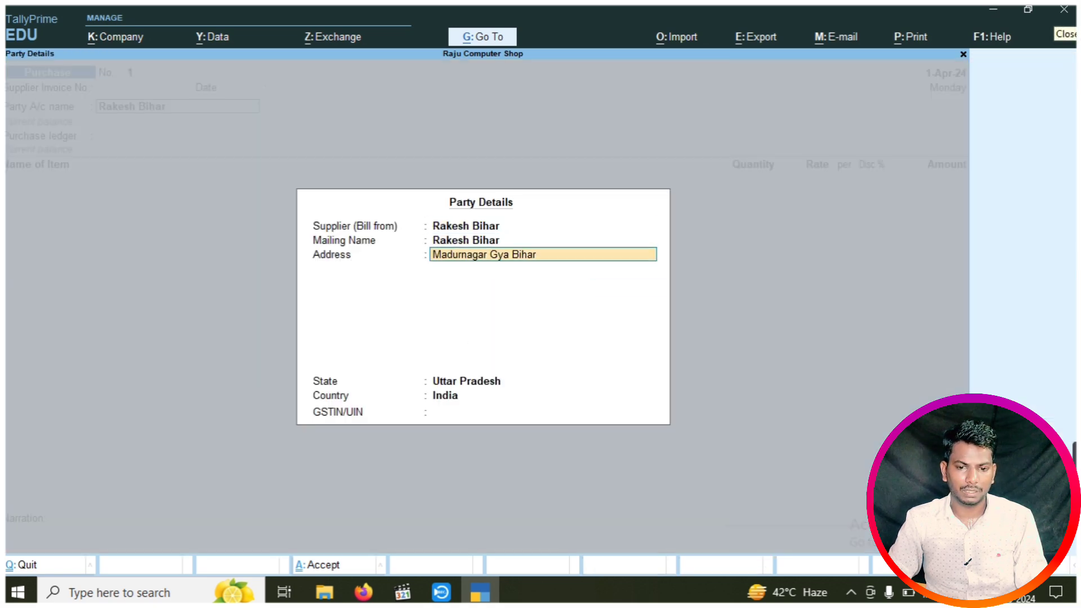
key(Return)
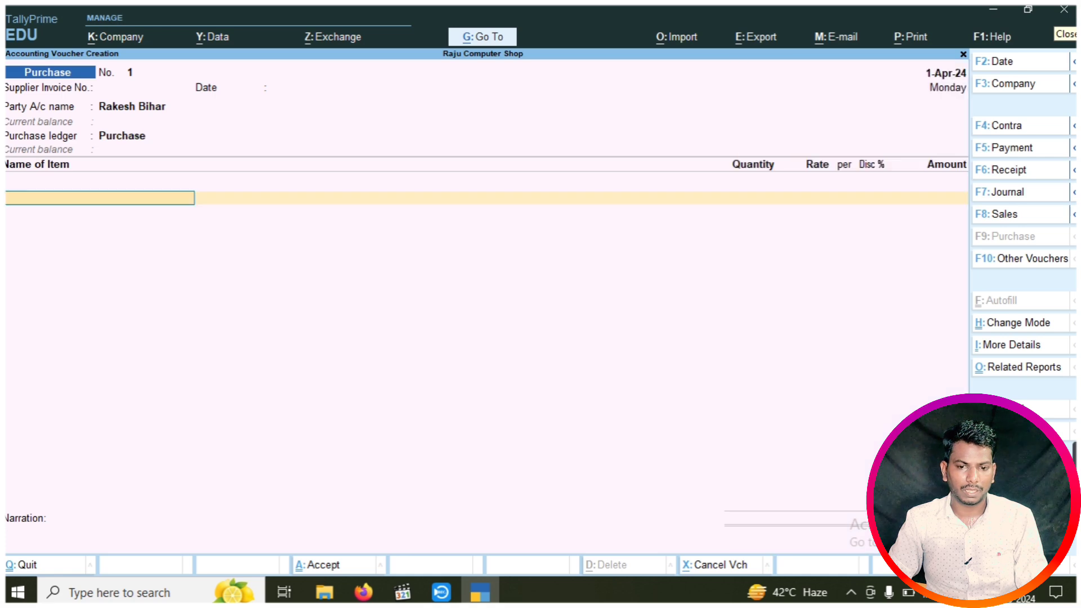
key(Up)
Add Keyboard: 20 pcs at 150.00 with a 5% discount
key(Down)
key(Down)
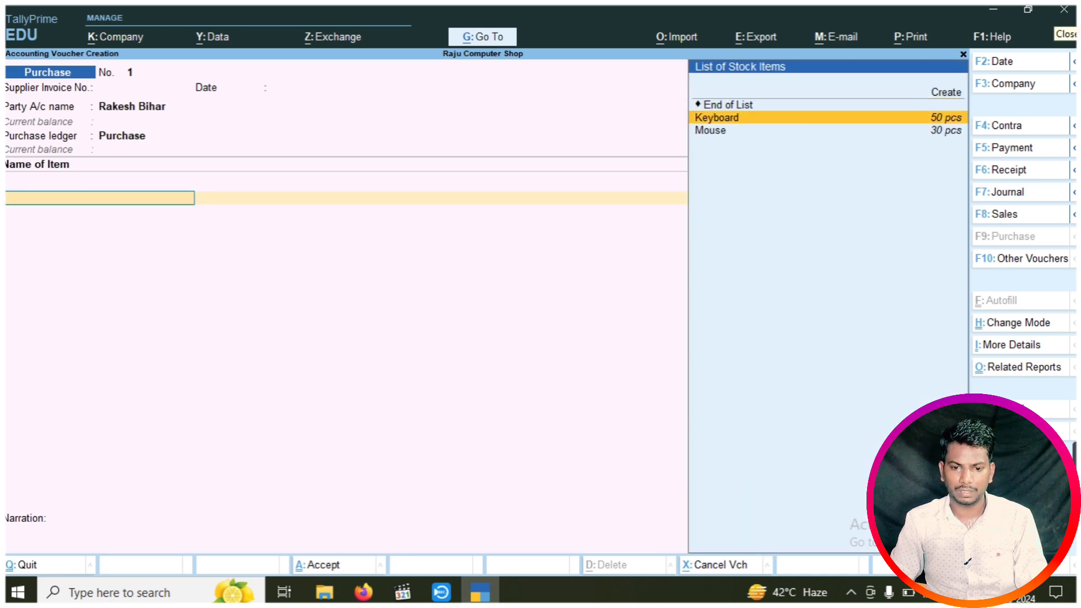
key(Return)
key(Return)
text(20)
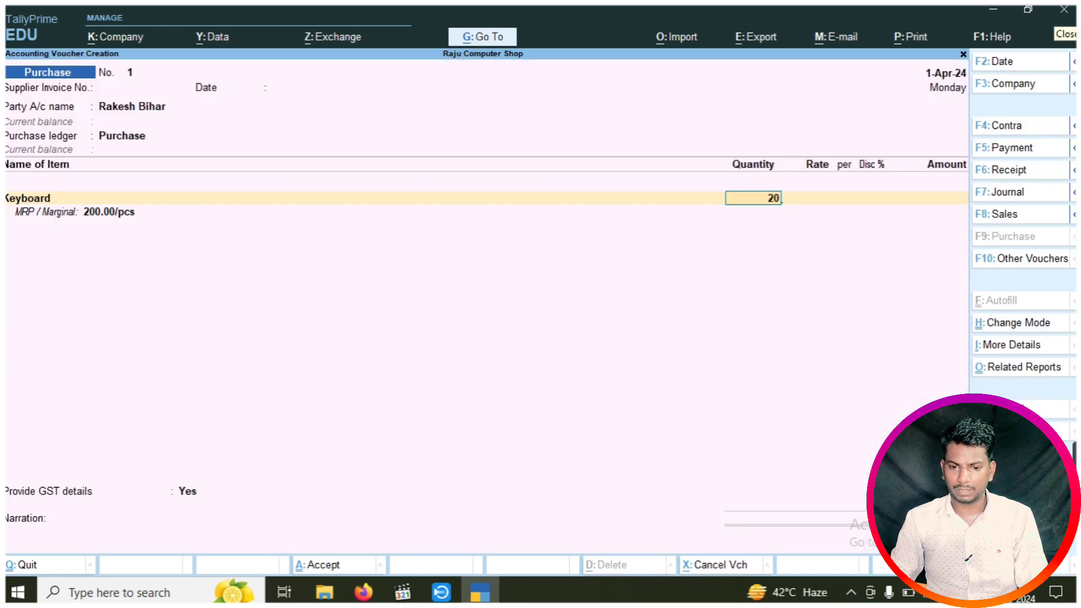
key(Return)
key(Return)
key(Return)
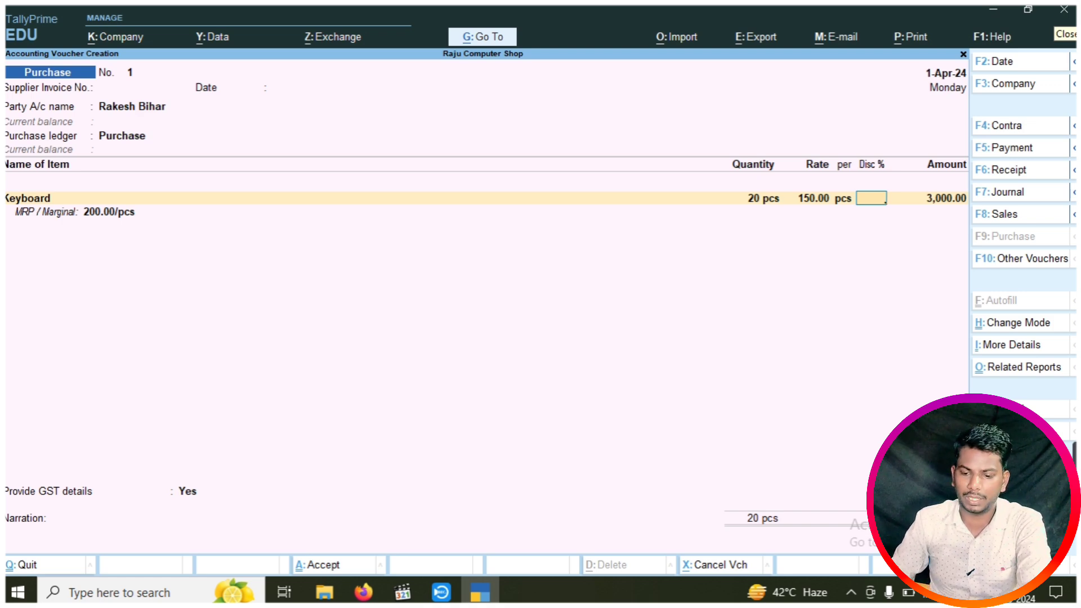
text(5)
key(Return)
key(Return)
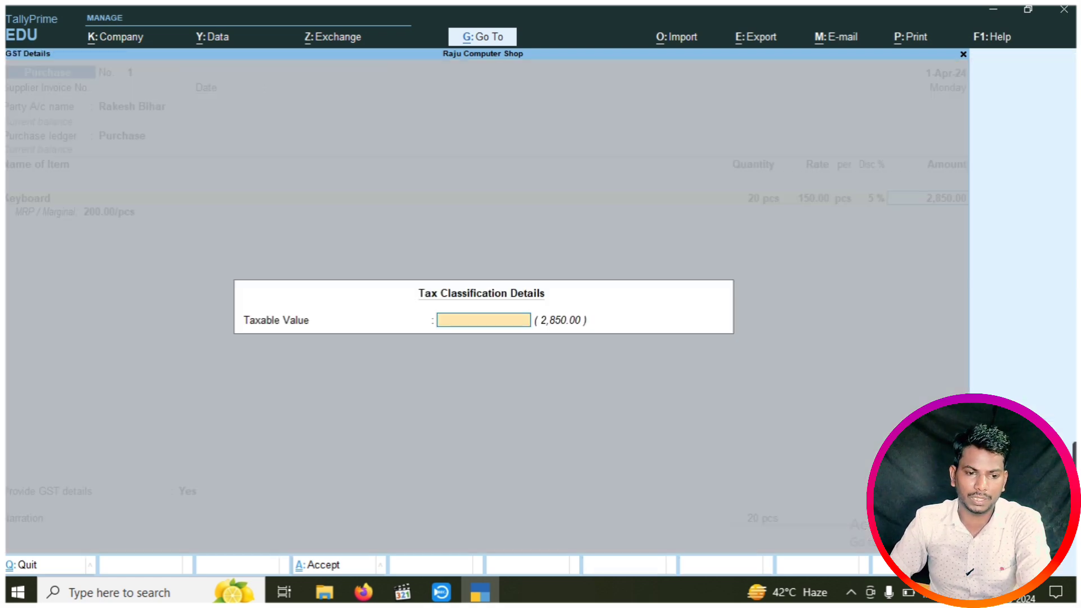
key(Return)
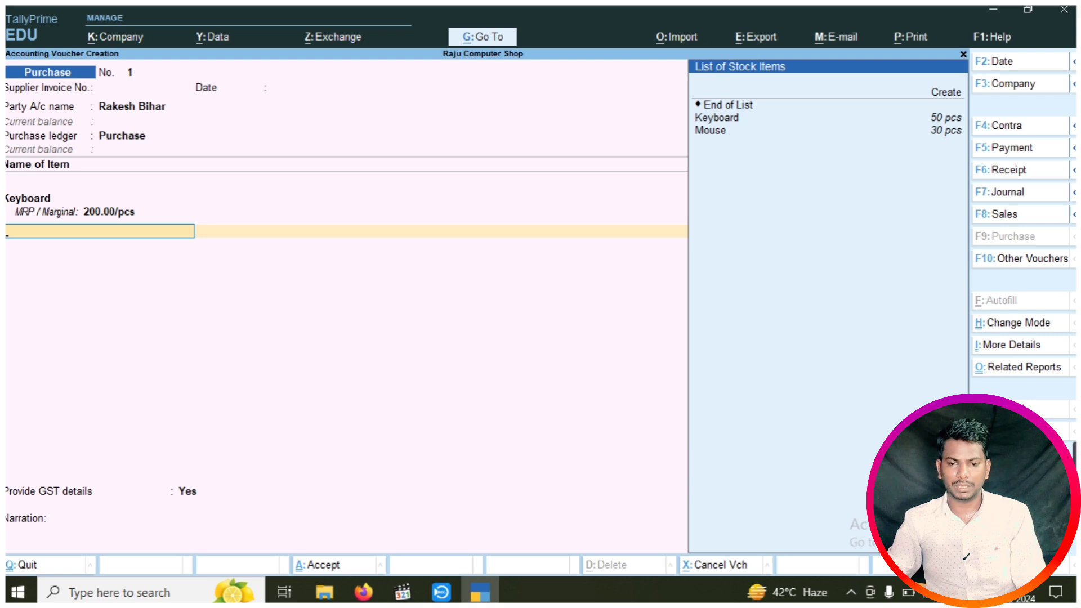
Add Mouse: 10 pcs at 100.00 with a 5% discount
key(Down)
key(Down)
key(Return)
key(Return)
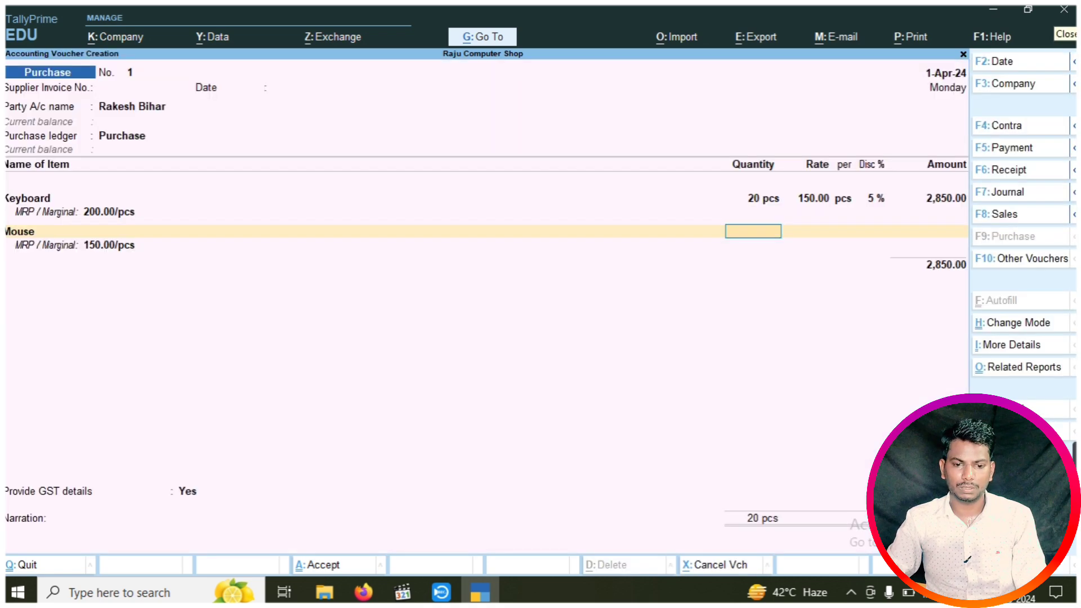
text(3)
key(BackSpace)
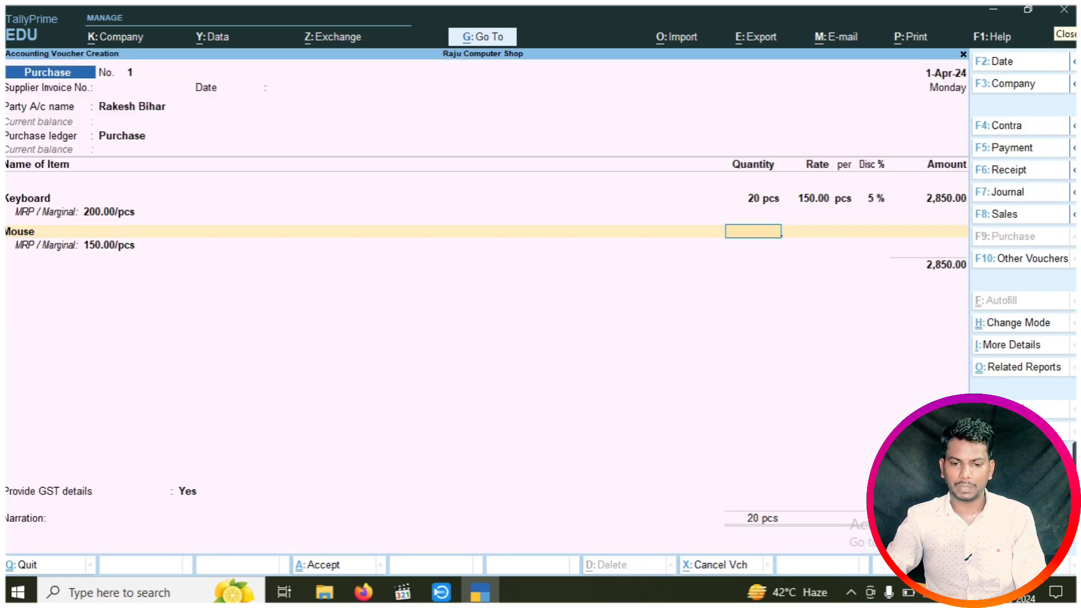
text(10)
key(Return)
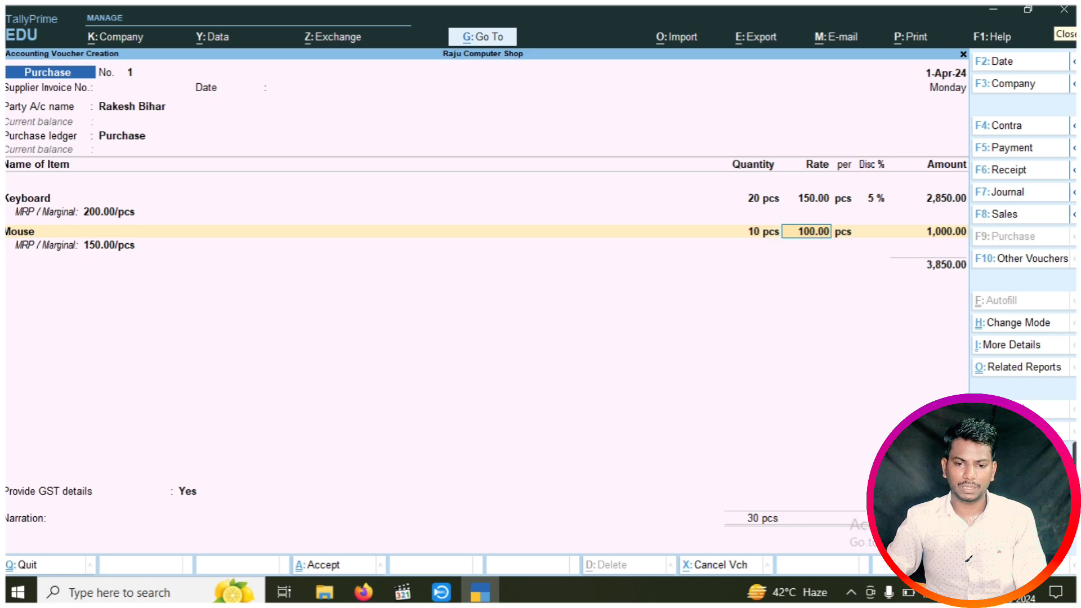
key(Return)
key(Return)
text(6)
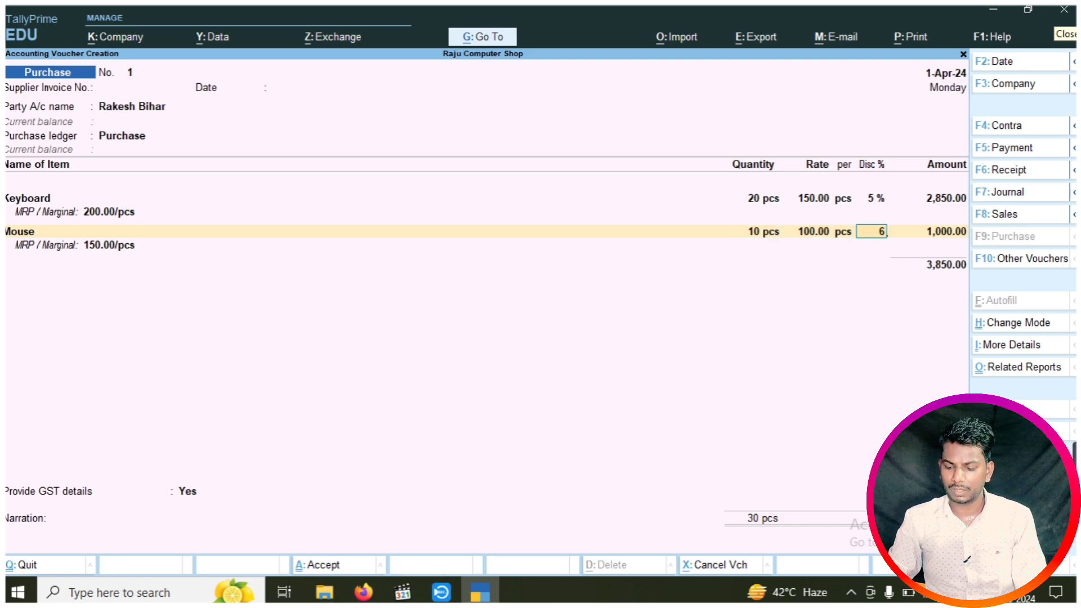
key(Return)
key(Return)
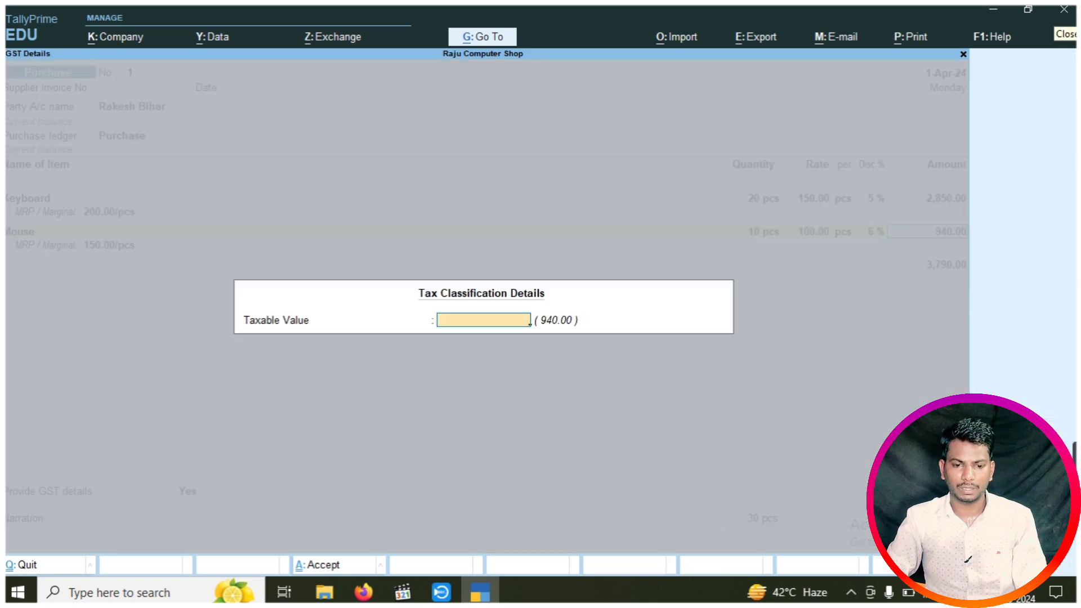
key(Return)
key(BackSpace)
key(BackSpace)
text(5)
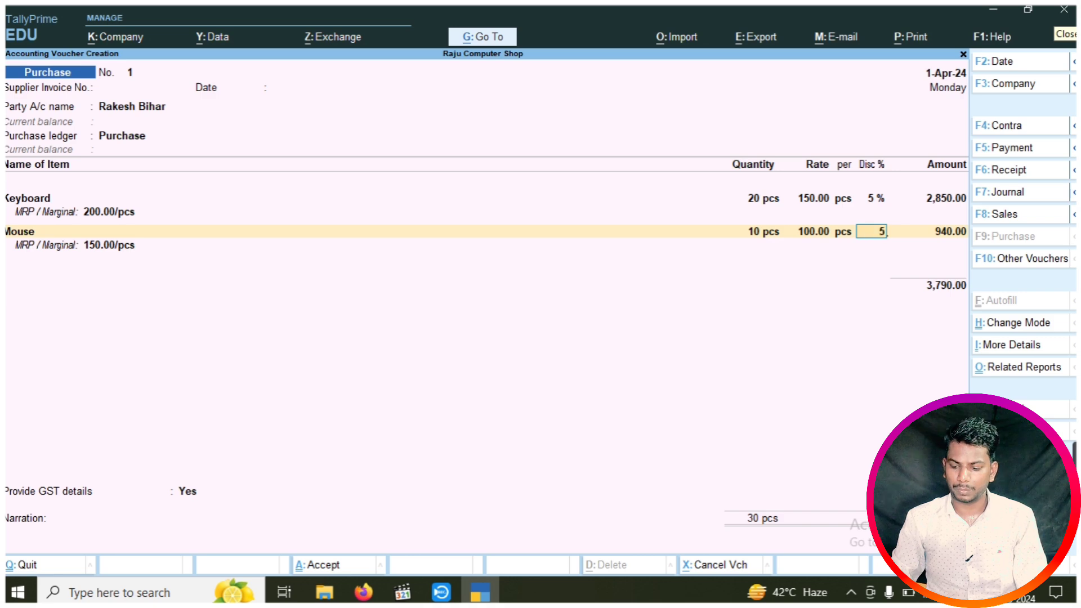
key(Return)
key(Return)
key(Return)
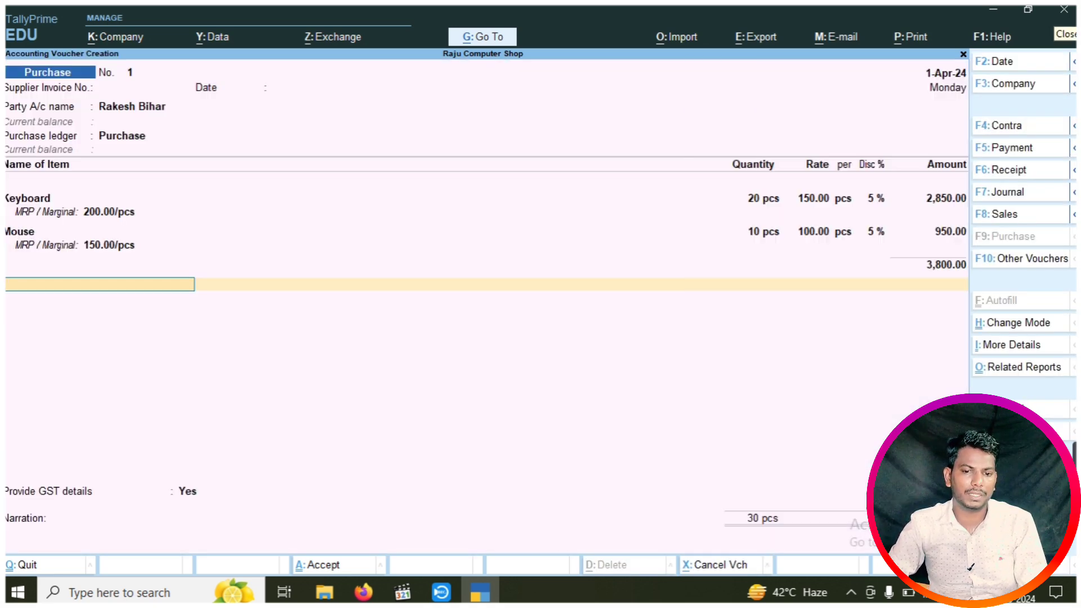
Add the Intergrated Tax (IGST) ledger for 684.00 and accept the voucher with Ctrl+A
key(Return)
key(Down)
key(Down)
key(Down)
key(Down)
key(Down)
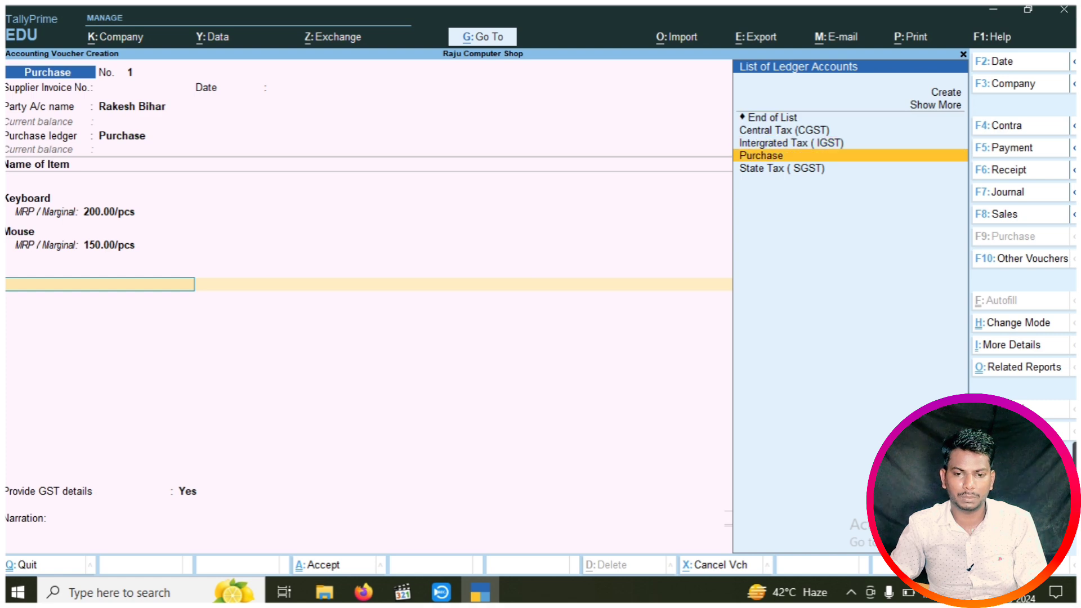
key(Up)
key(Return)
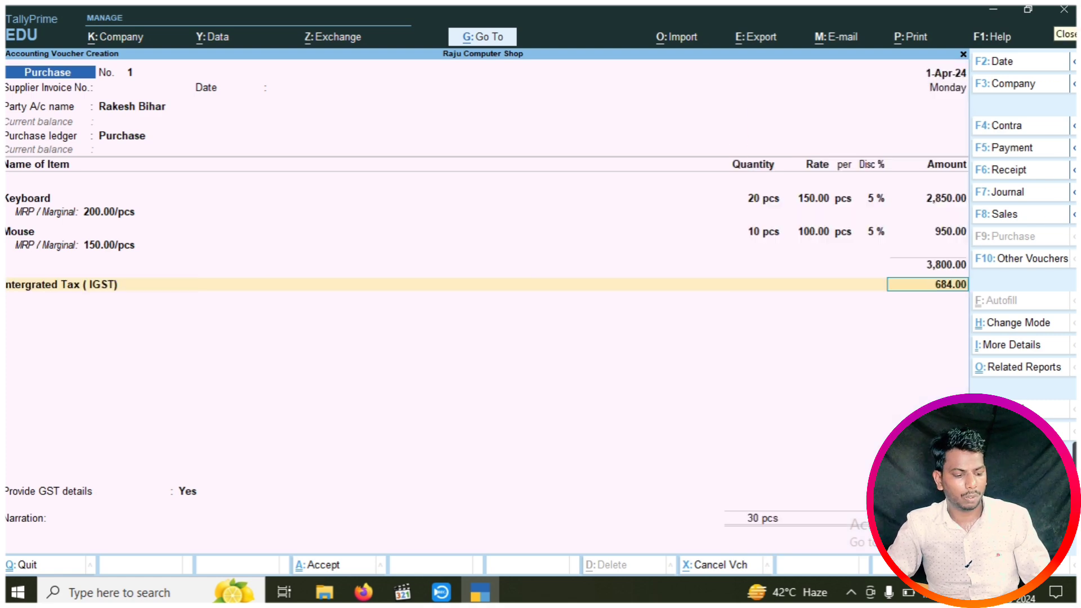
key(ctrl+a)
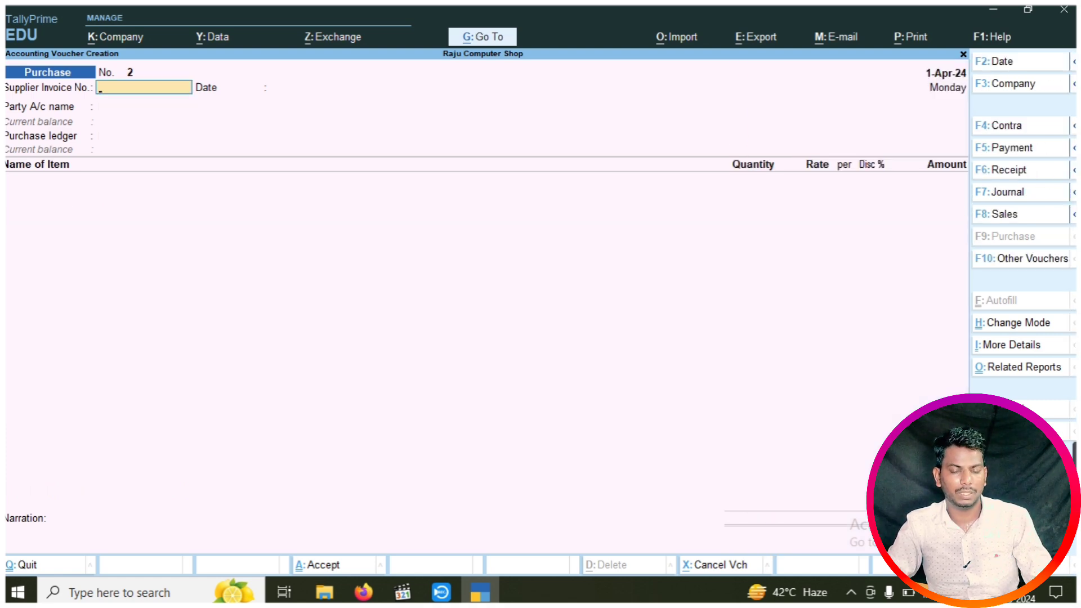
Check the Stock Summary (Keyboard 70 pcs, Mouse 40 pcs), then return to Gateway of Tally
key(Escape)
key(Down)
key(Down)
key(Down)
key(Down)
key(Down)
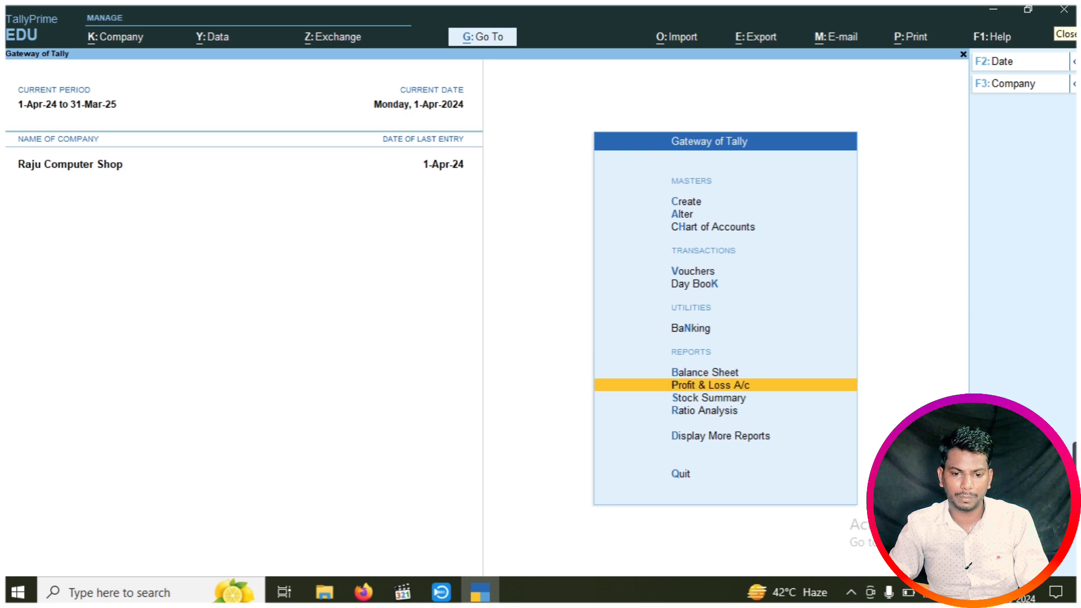
key(Return)
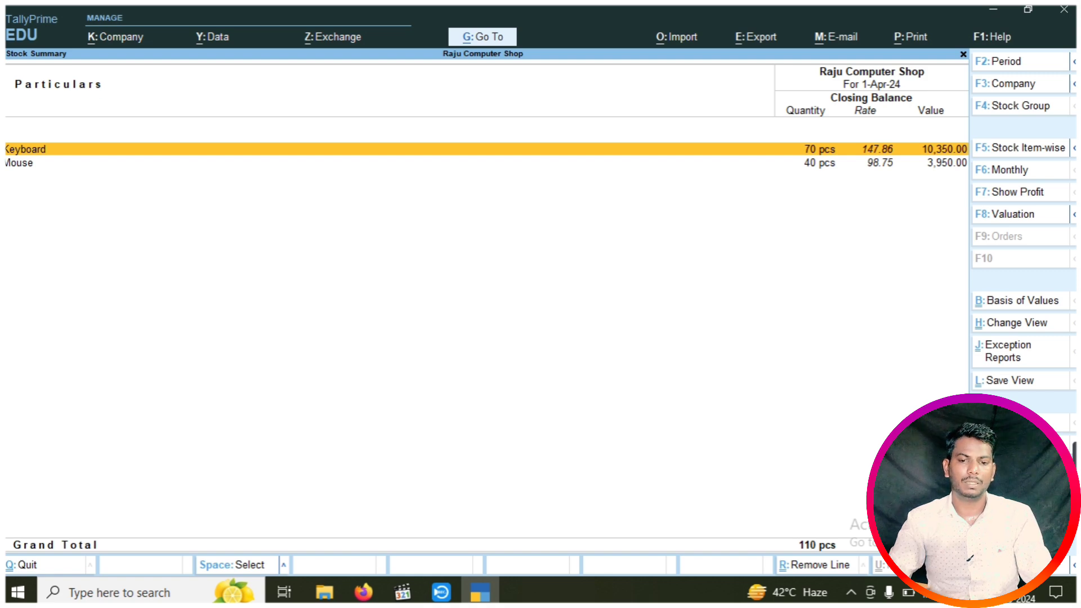
key(Escape)
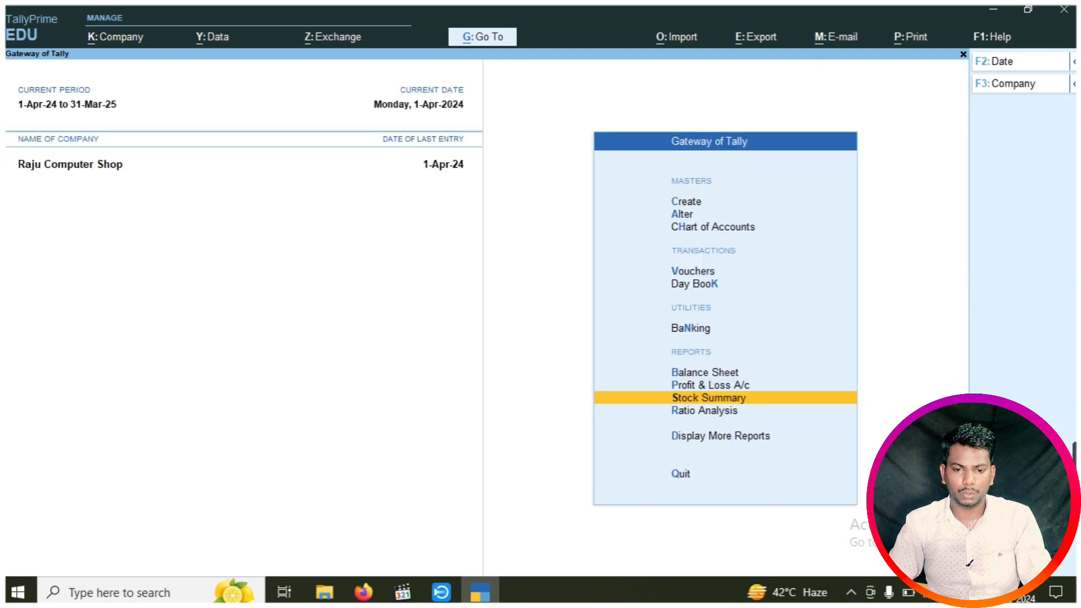
key(Up)
key(Up)
key(Up)
key(Up)
key(Up)
Open purchase voucher 1 from the Day Book and preview it as an invoice
key(Down)
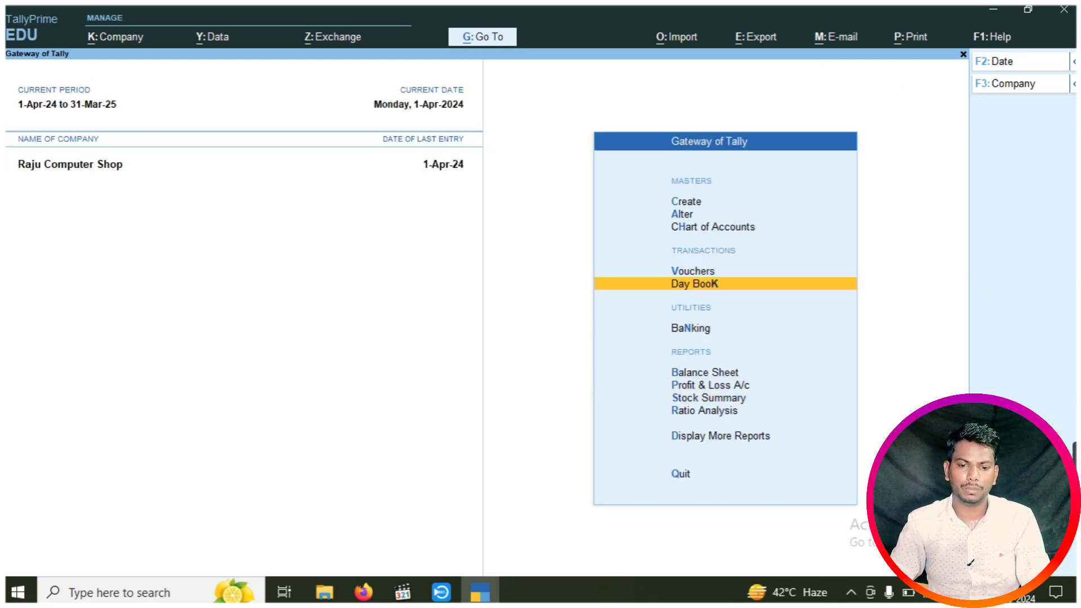
key(Return)
key(Return)
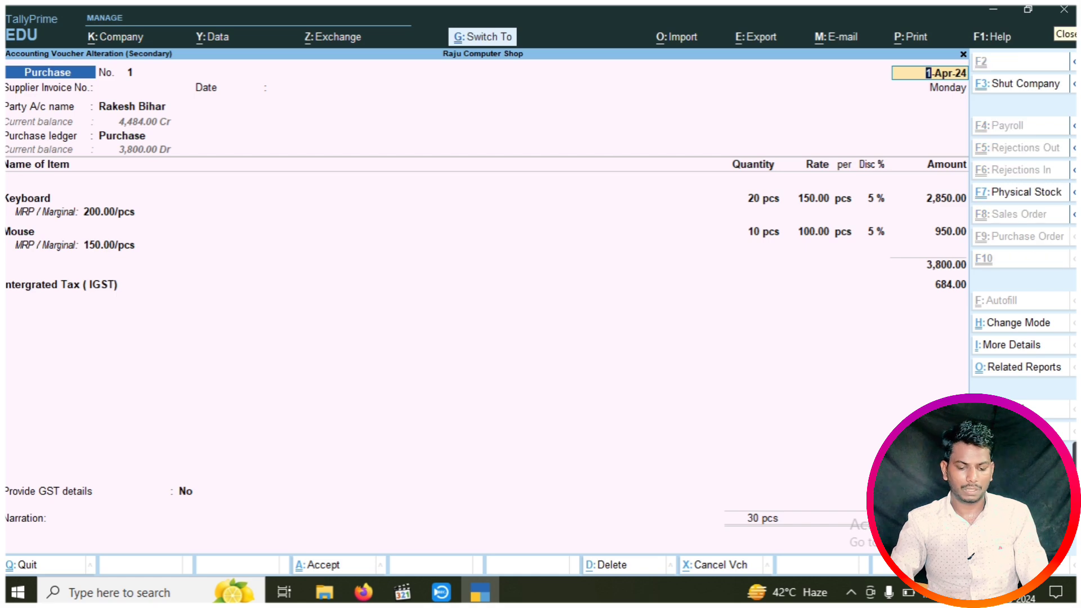
key(ctrl+p)
key(Left)
key(Return)
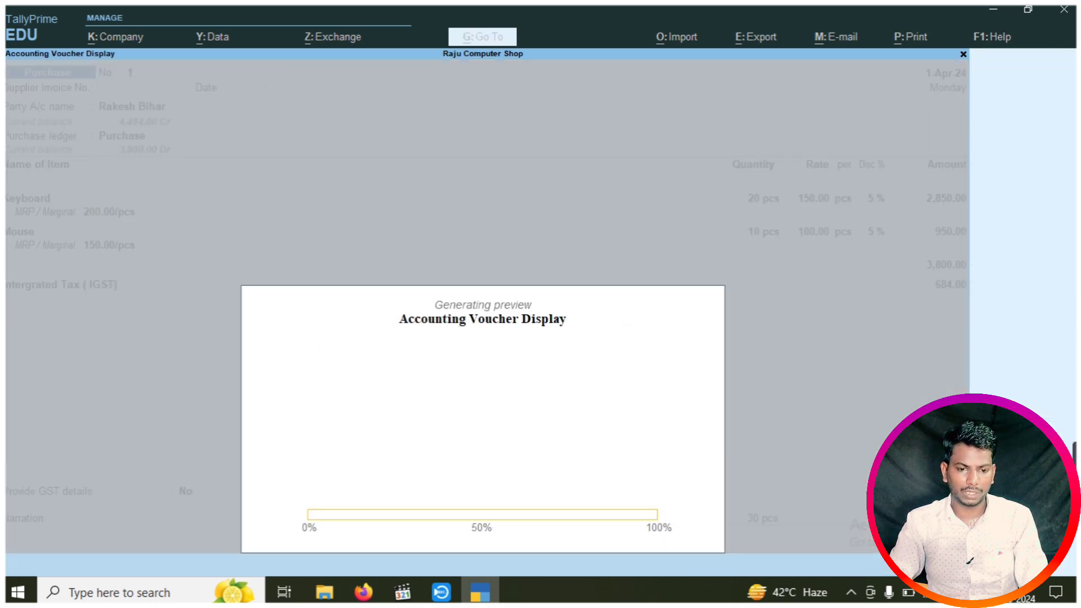
key(Return)
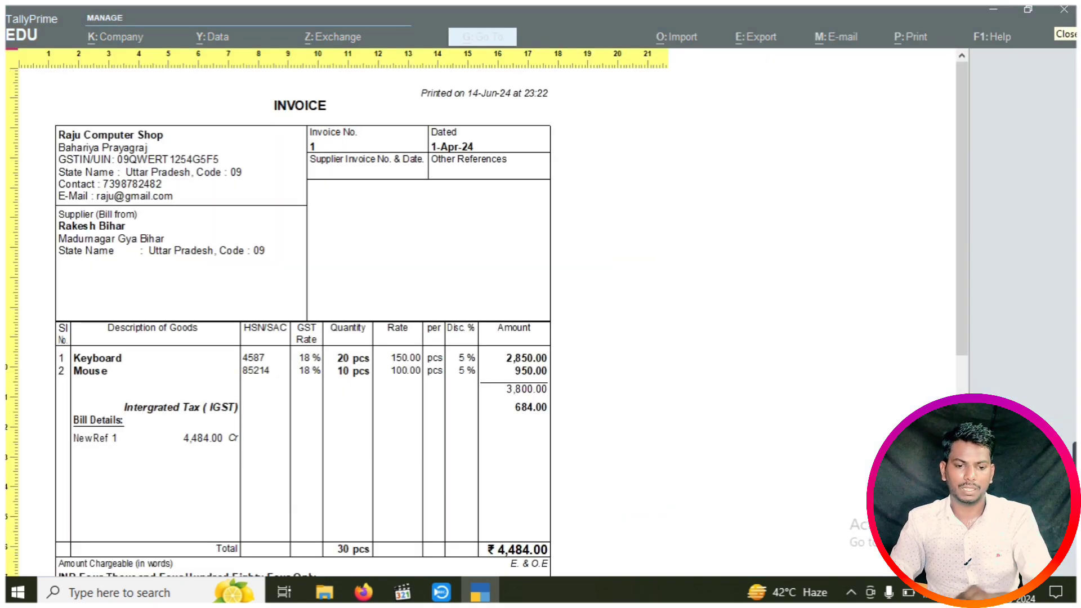
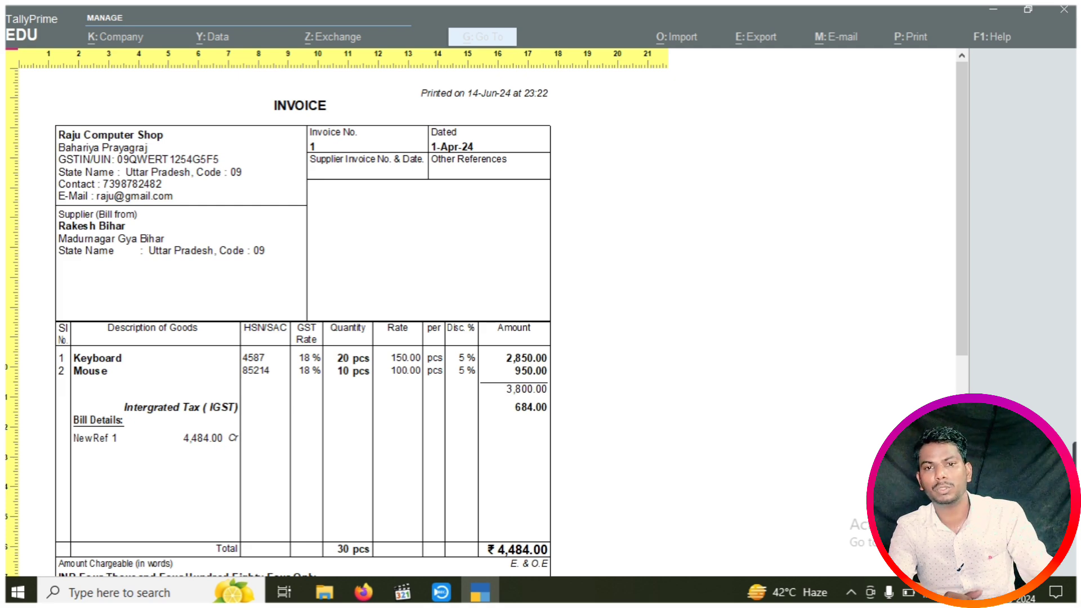
Close the purchase invoice preview, Purchase voucher 1 and the Day Book to reach Gateway of Tally
key(Escape)
key(Escape)
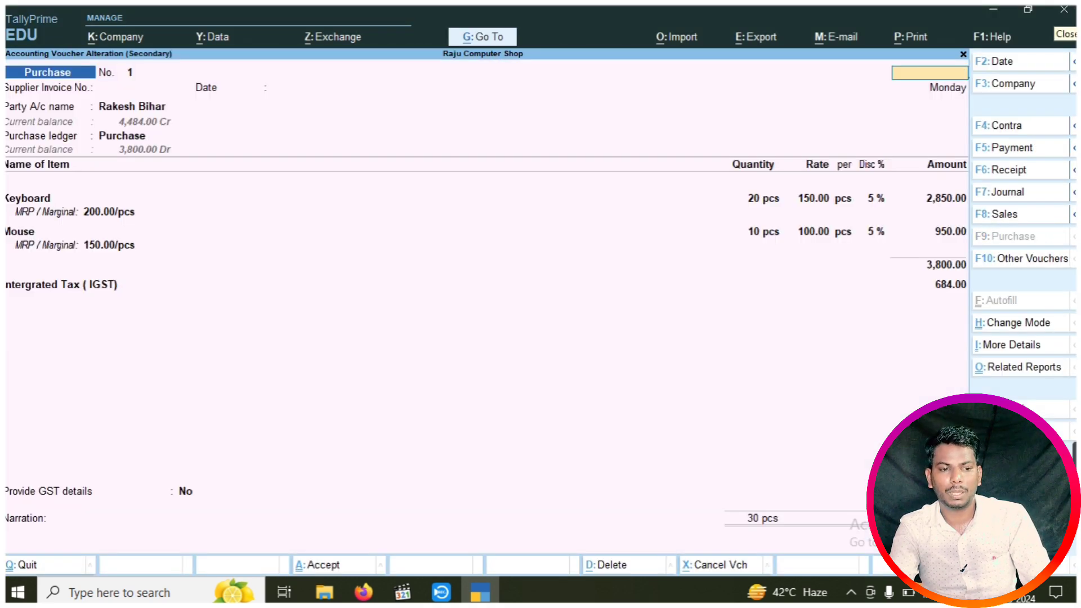
key(Escape)
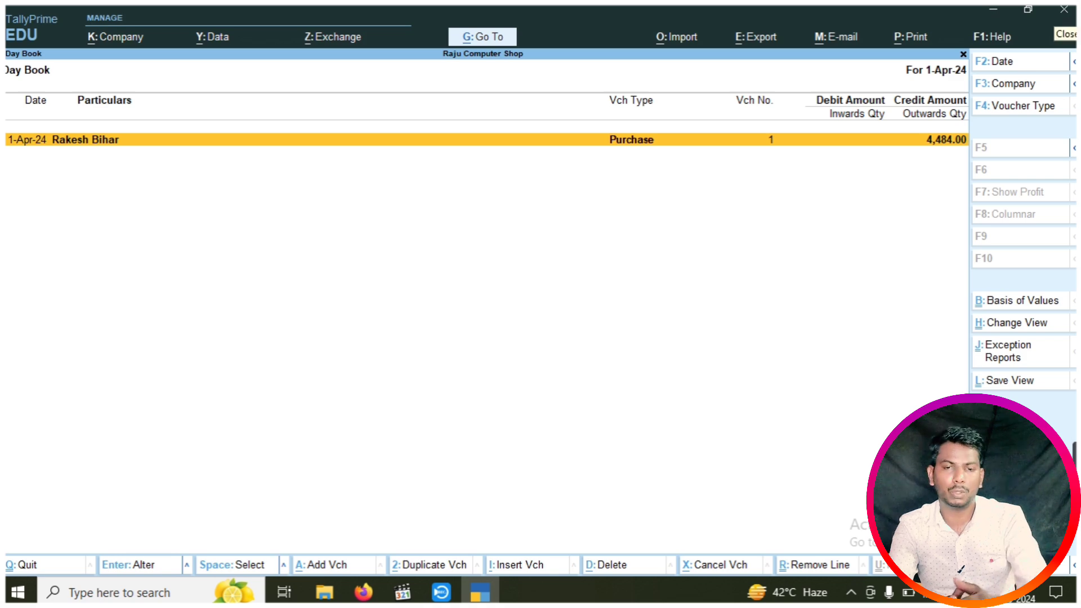
key(Escape)
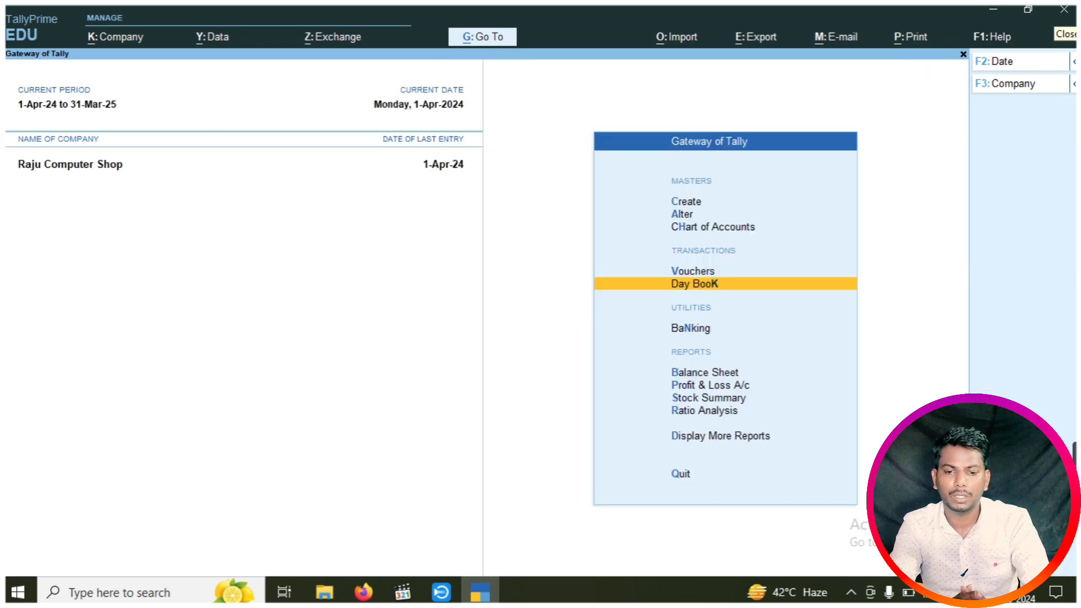
key(Up)
Start a new voucher and switch its type to Debit Note with Alt+F5
key(Return)
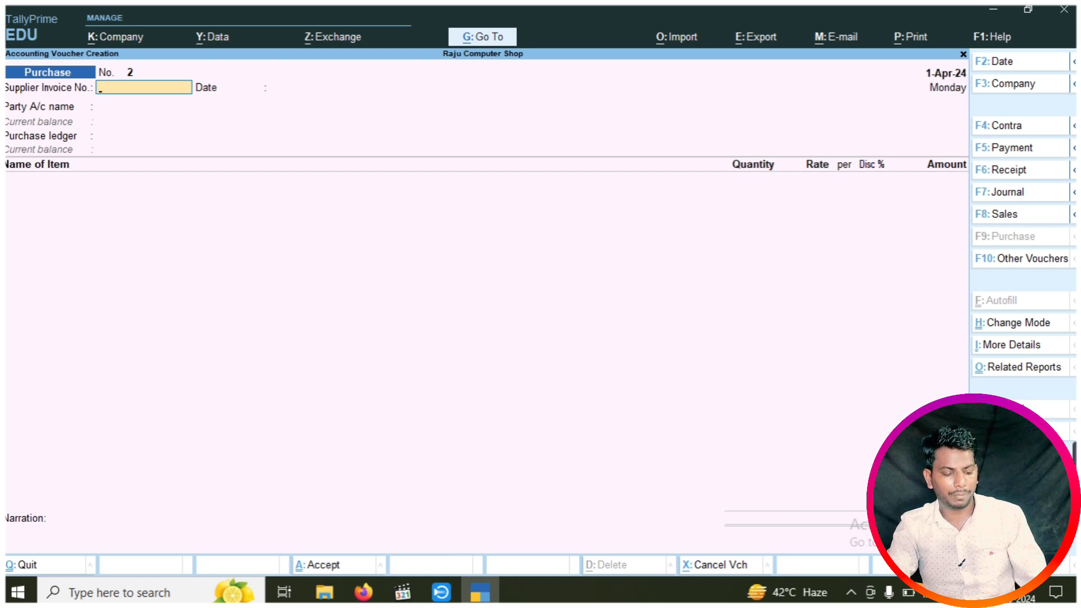
key(alt)
key(alt+F5)
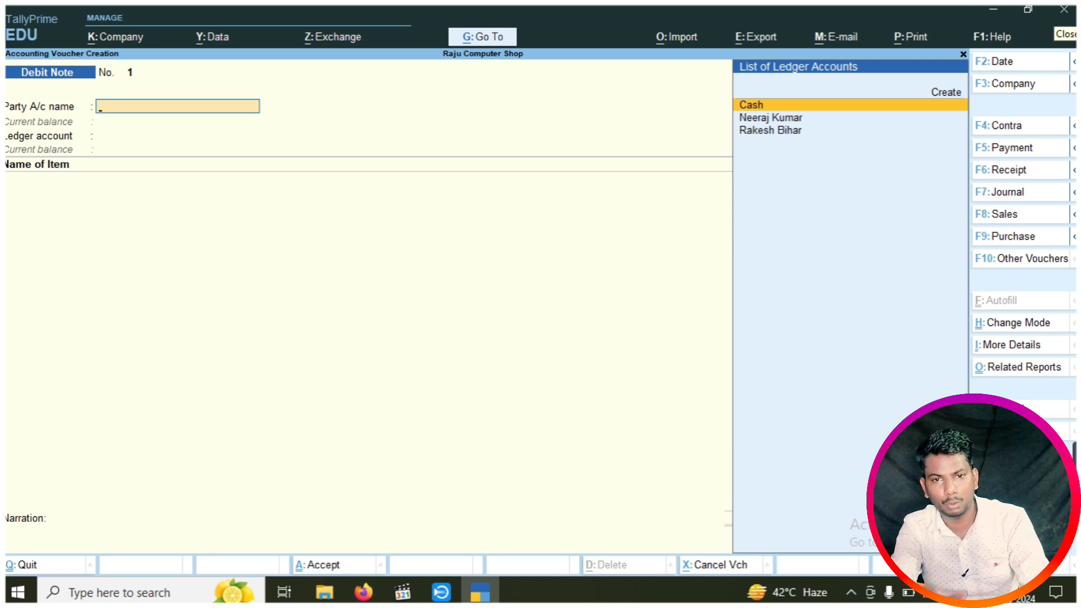
key(F10)
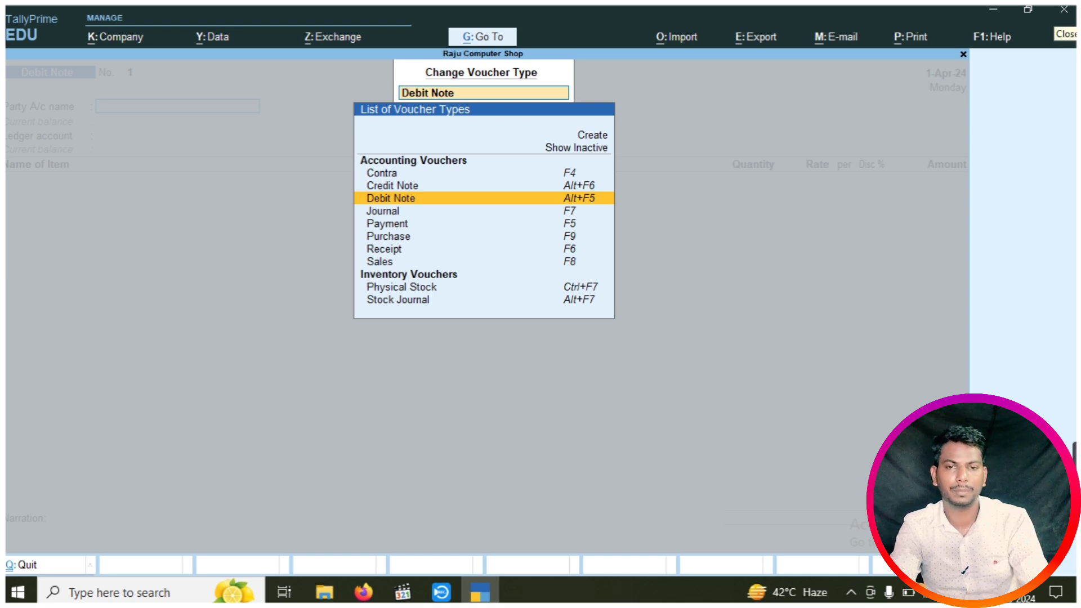
key(BackSpace)
key(Escape)
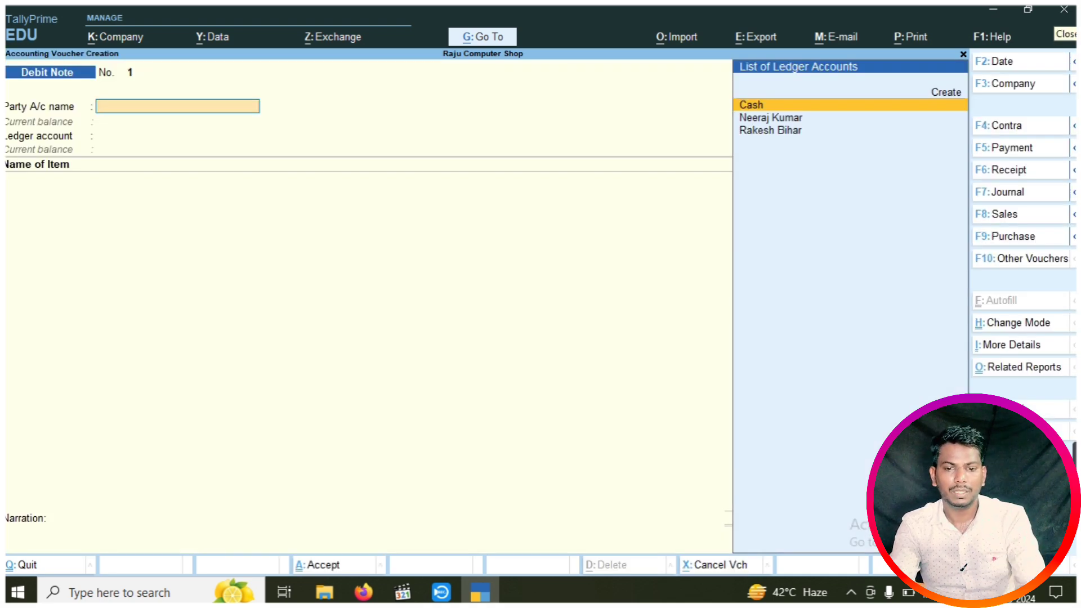
Choose the supplier as party and accept the dispatch and party details with state Uttar Pradesh
key(Down)
key(Down)
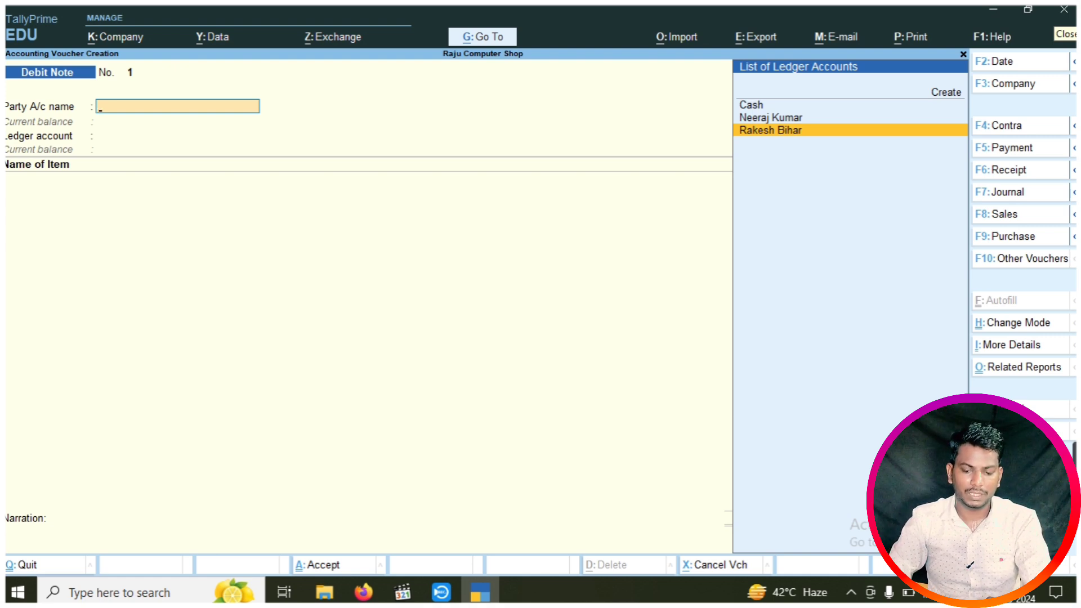
key(Return)
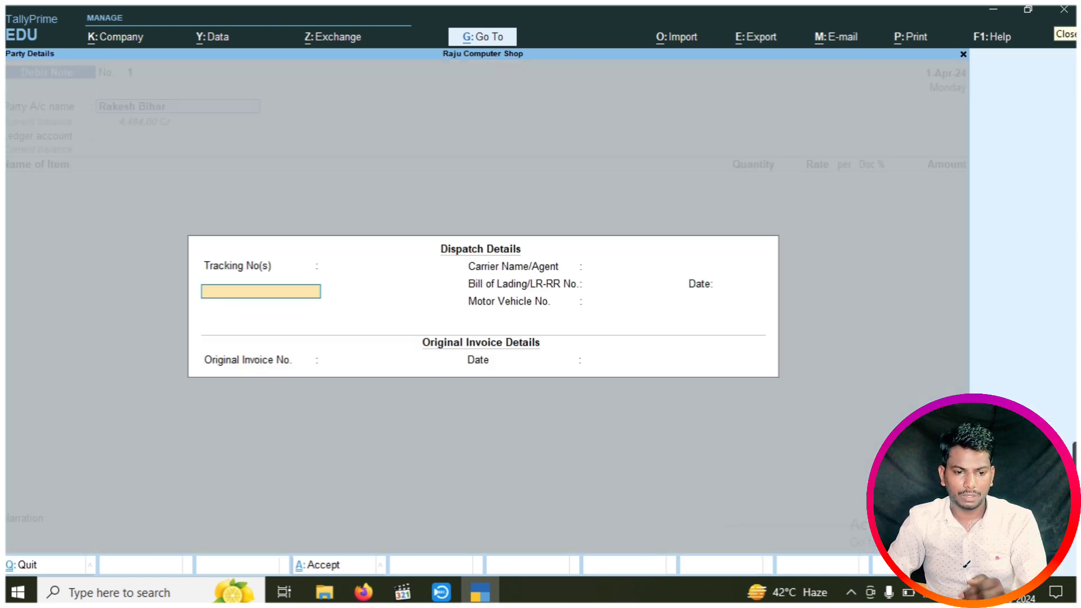
key(Return)
key(Return)
key(Return)
key(Return)
key(Return)
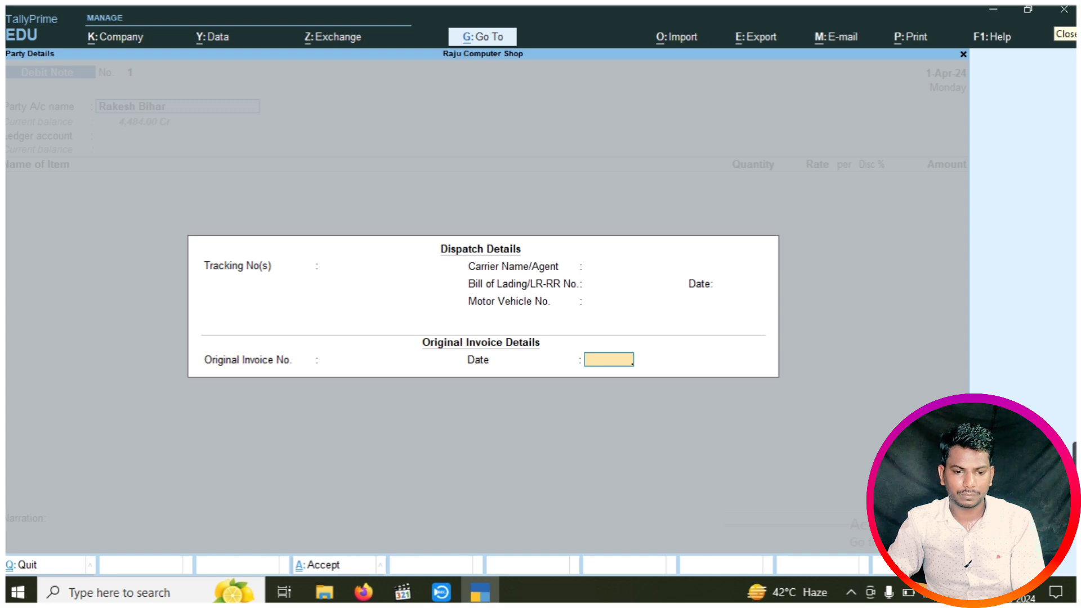
key(Return)
key(Return)
key(Return)
key(Return)
key(Return)
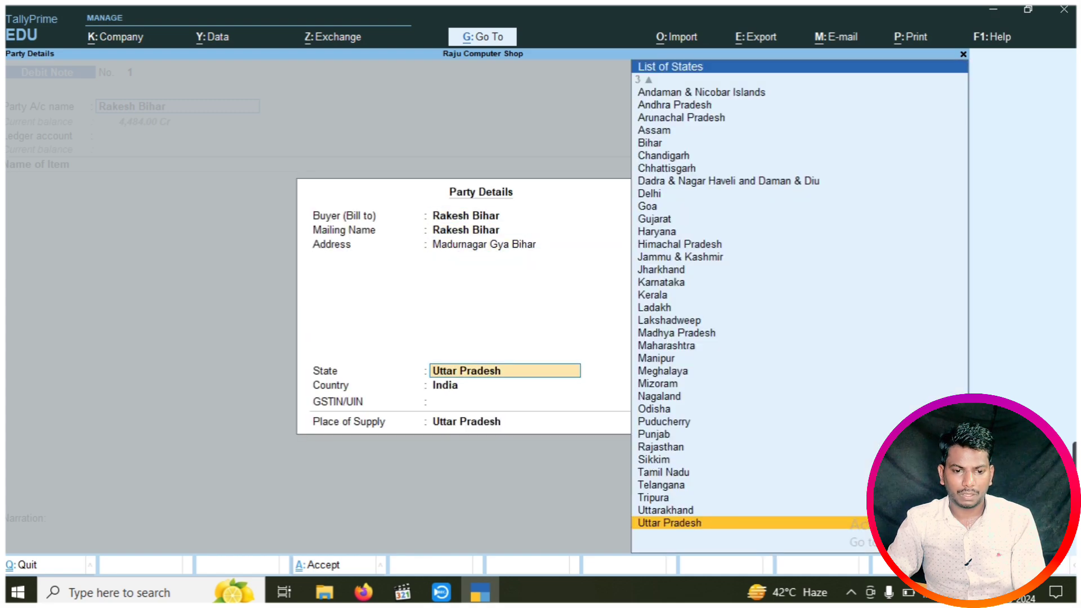
key(Return)
key(Return)
key(Return)
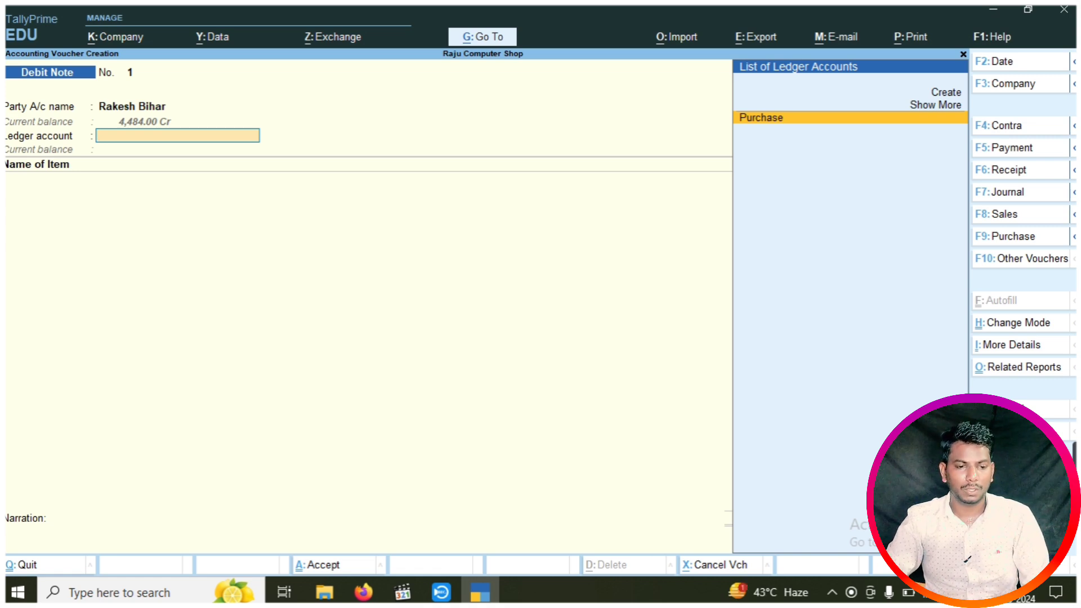
Set Purchase as the ledger and return Keyboard: 2 pcs at 150.00 with 5% discount
key(Return)
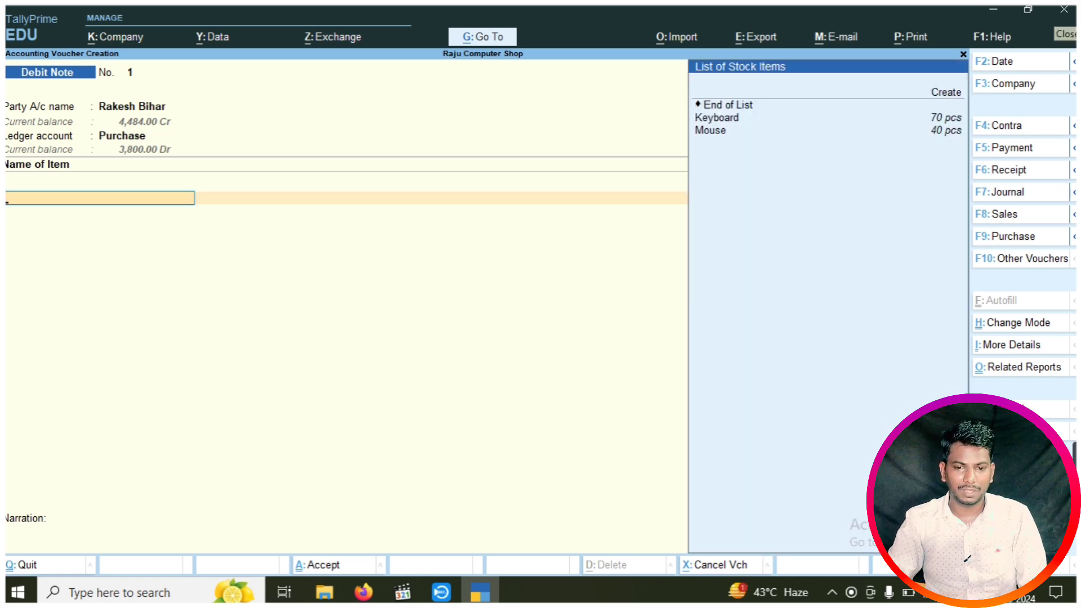
key(Up)
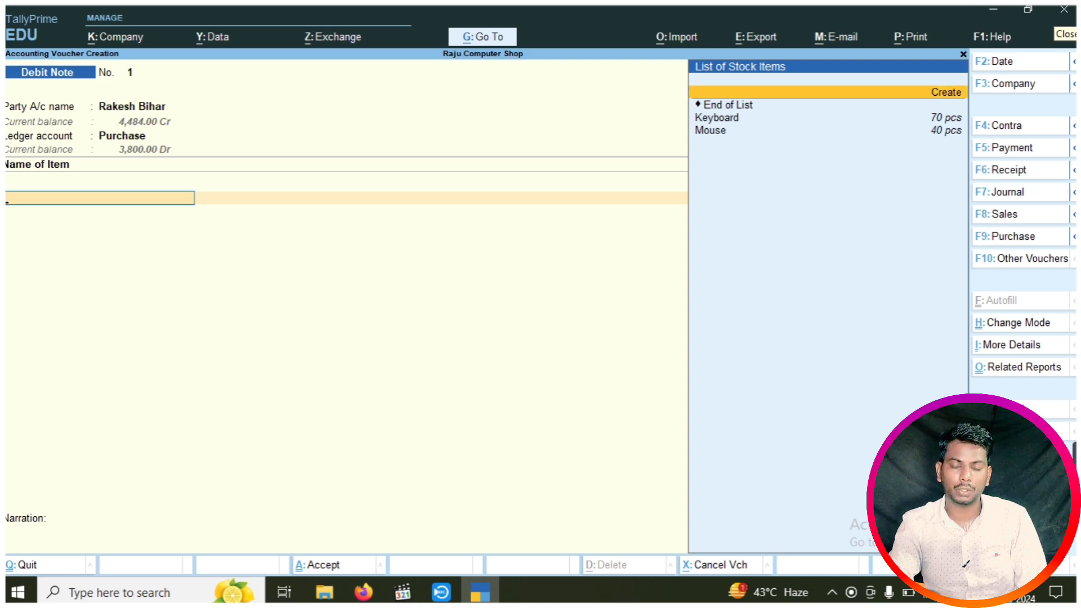
key(Down)
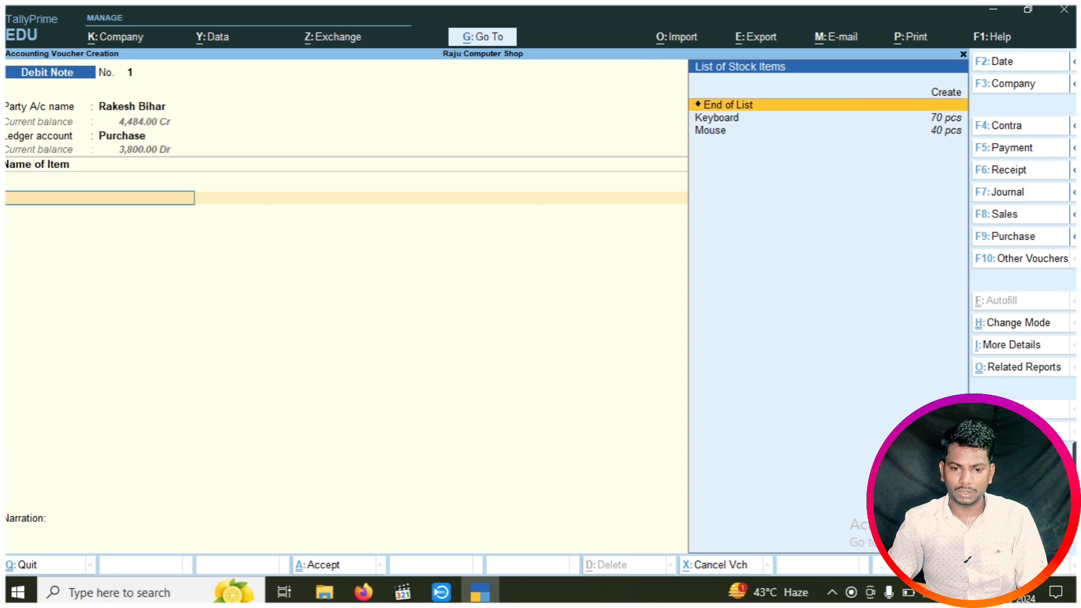
key(Down)
key(Return)
key(Return)
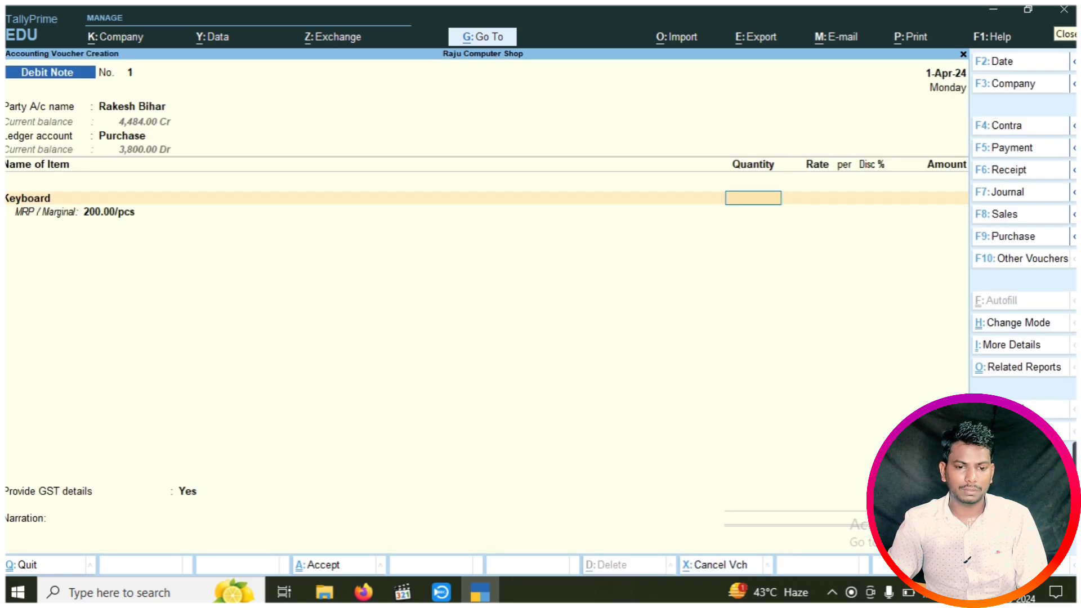
text(2)
key(Return)
key(Return)
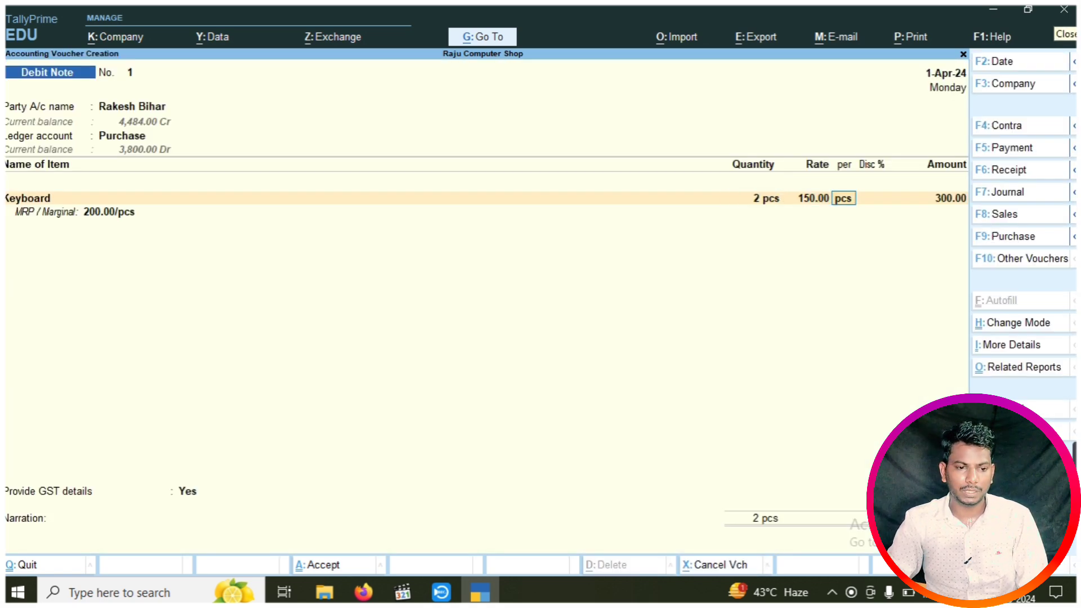
key(Return)
text(5)
key(Return)
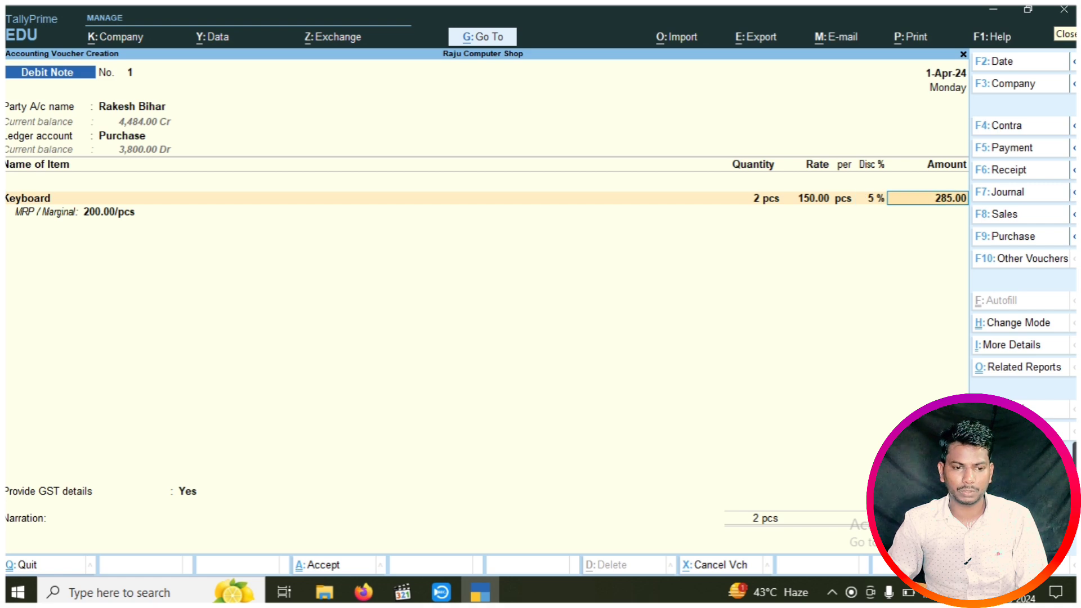
key(Return)
Return Mouse: 5 pcs at 100.00 with 5% discount, bringing the items to 760.00
key(Return)
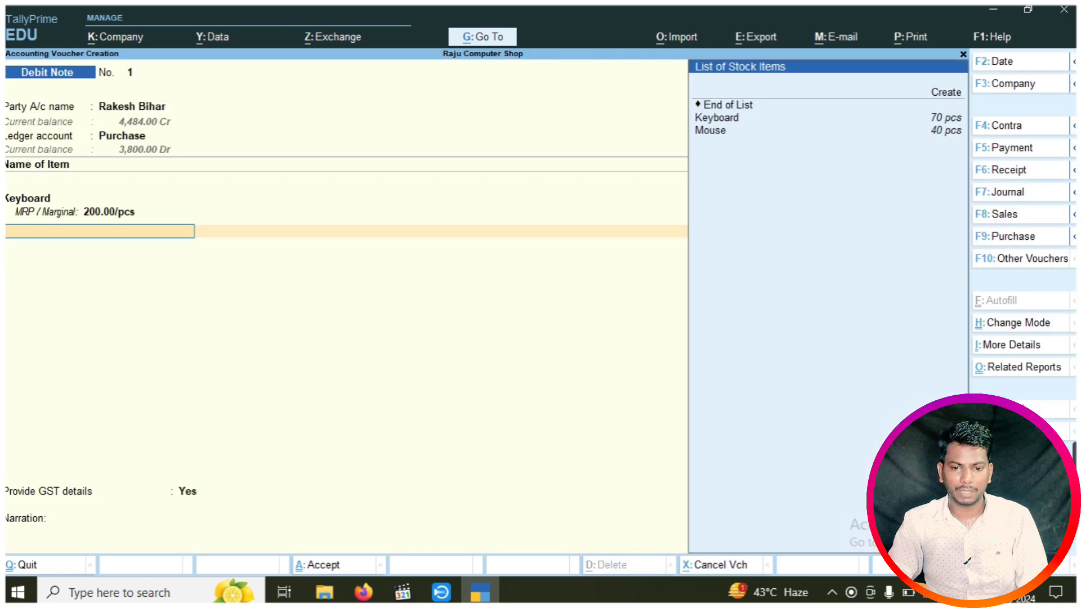
key(Down)
key(Down)
key(Return)
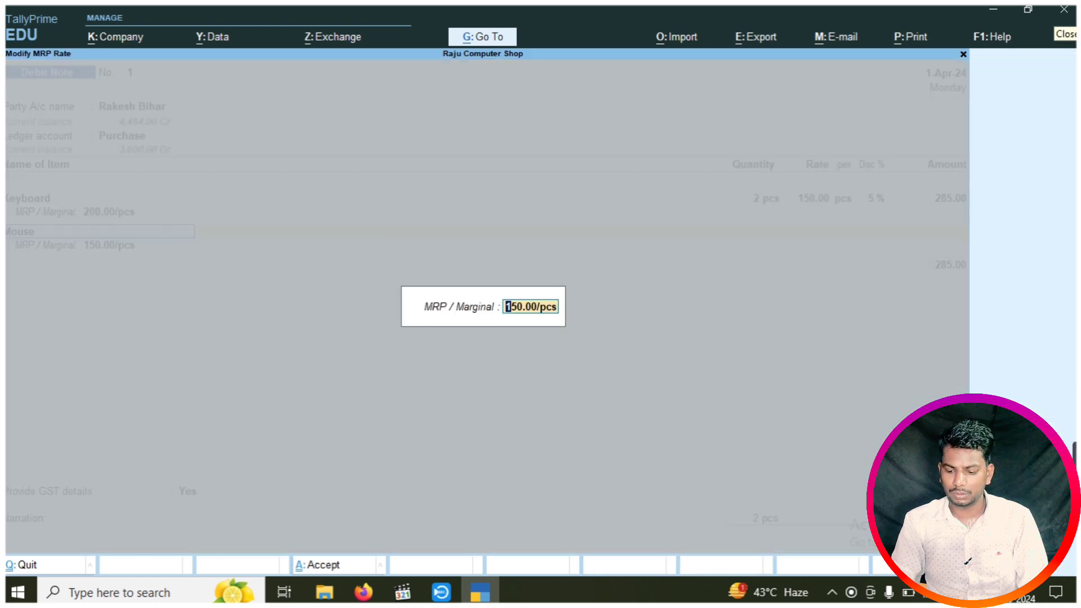
key(Return)
text(5)
key(Return)
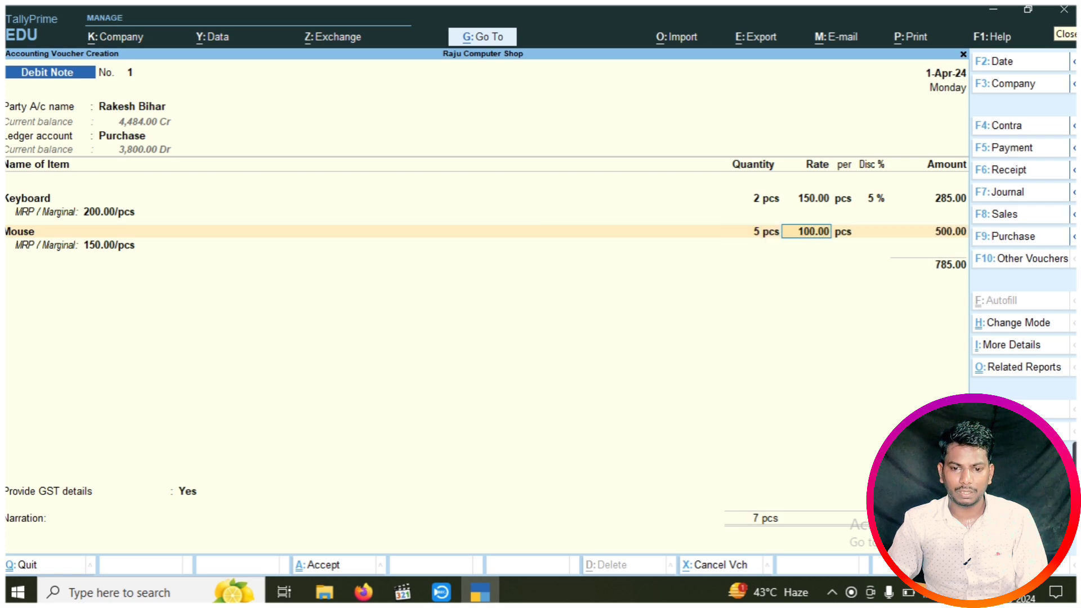
key(Return)
key(Return)
text(5)
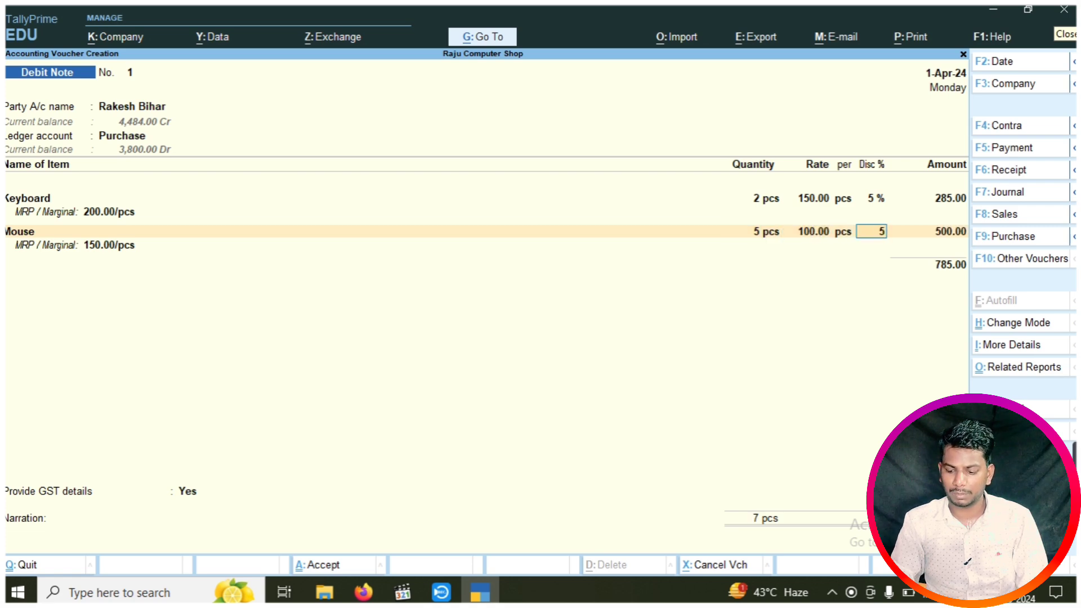
key(Return)
key(Return)
key(Return)
key(Return)
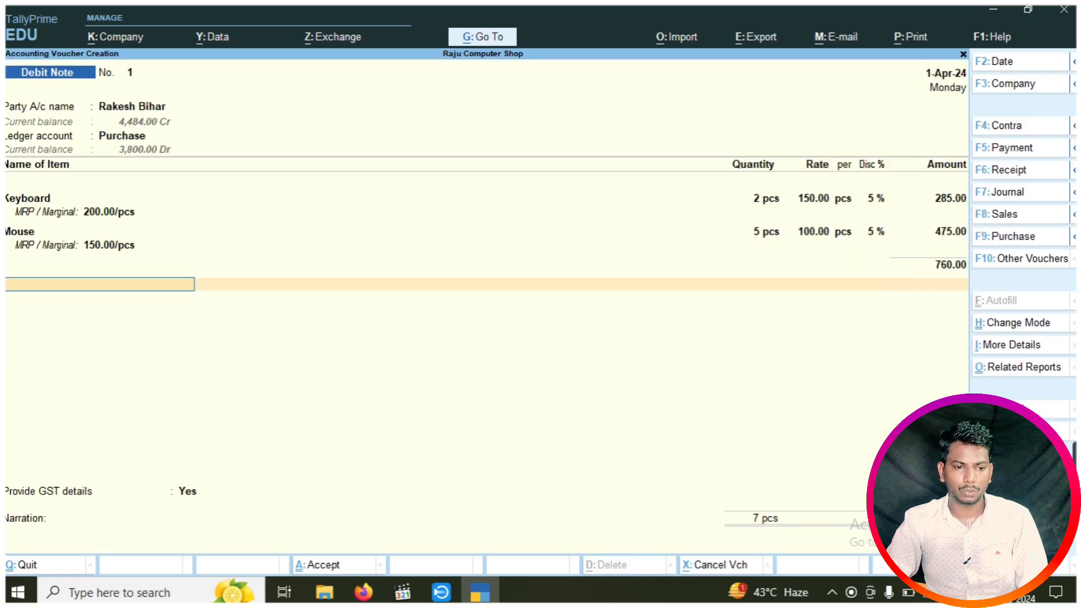
Add the IGST ledger (136.80), set the bill-wise reference, and save Debit Note No. 1
key(Down)
key(Down)
key(Down)
key(Down)
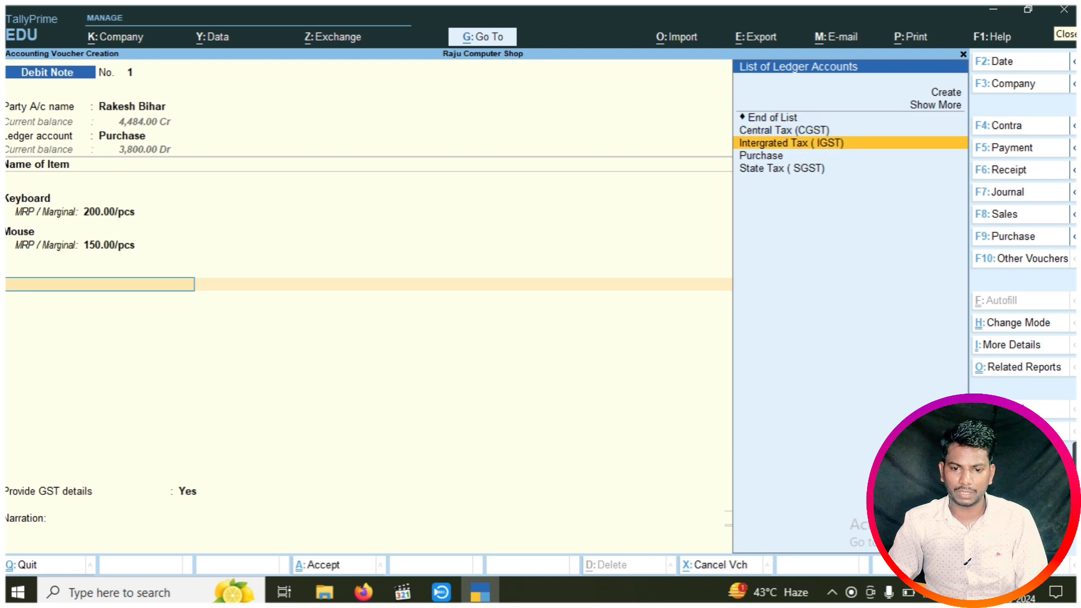
key(Return)
key(Return)
key(Return)
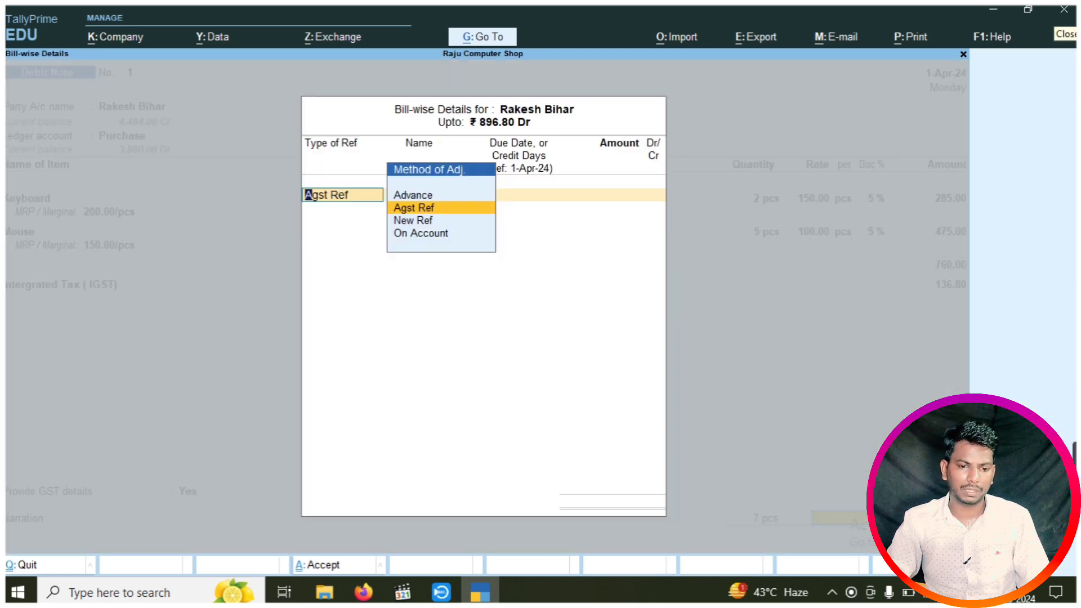
key(Up)
key(Return)
key(ctrl+a)
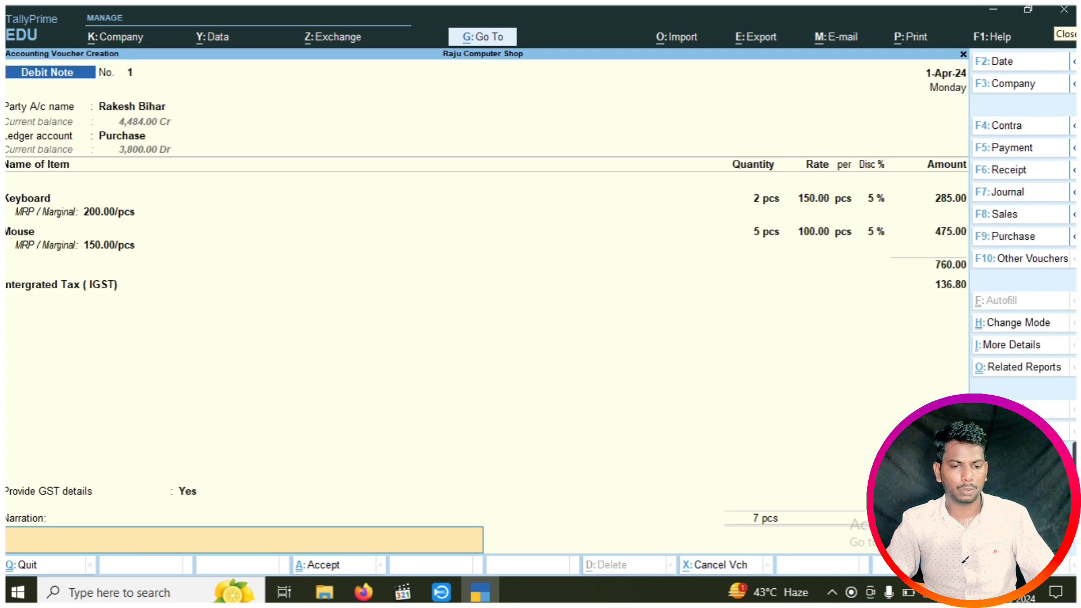
key(ctrl+a)
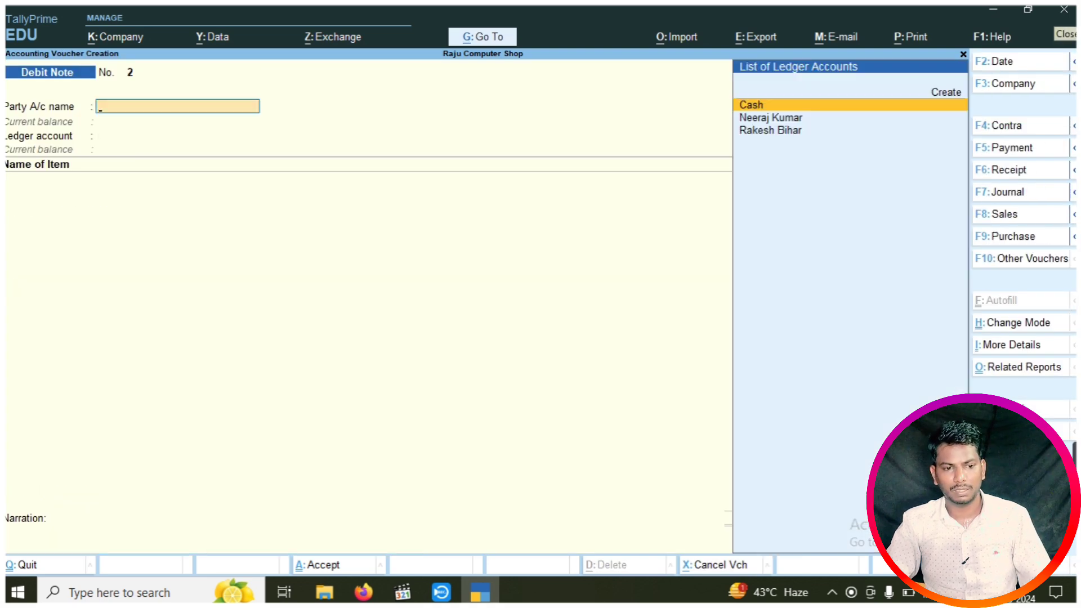
key(Escape)
key(Escape)
Check the Stock Summary after the return, then go back to Gateway of Tally
key(Down)
key(Down)
key(Down)
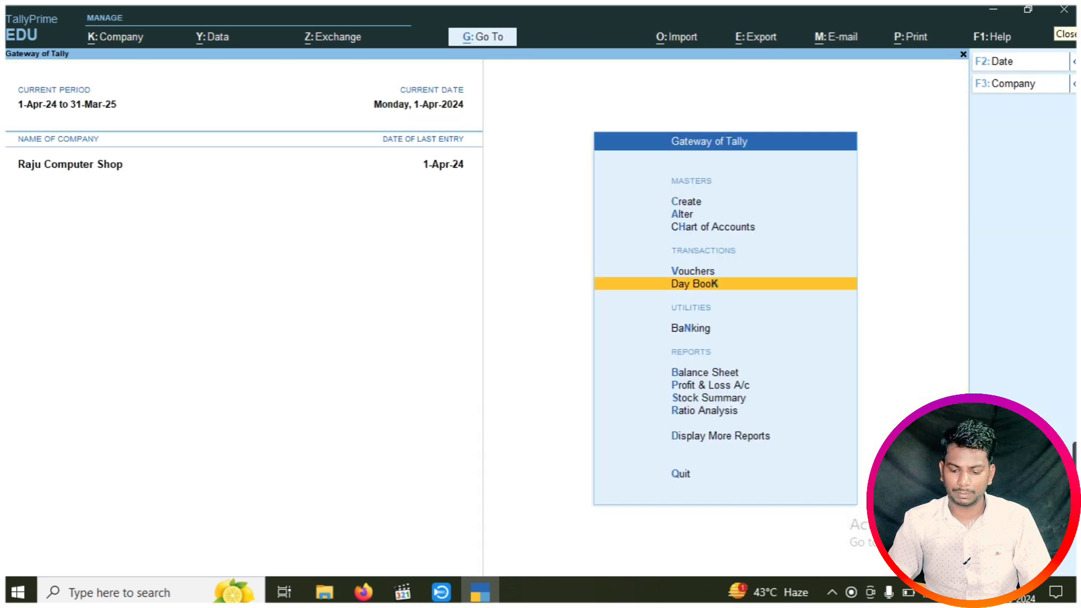
key(Down)
key(Down)
key(Return)
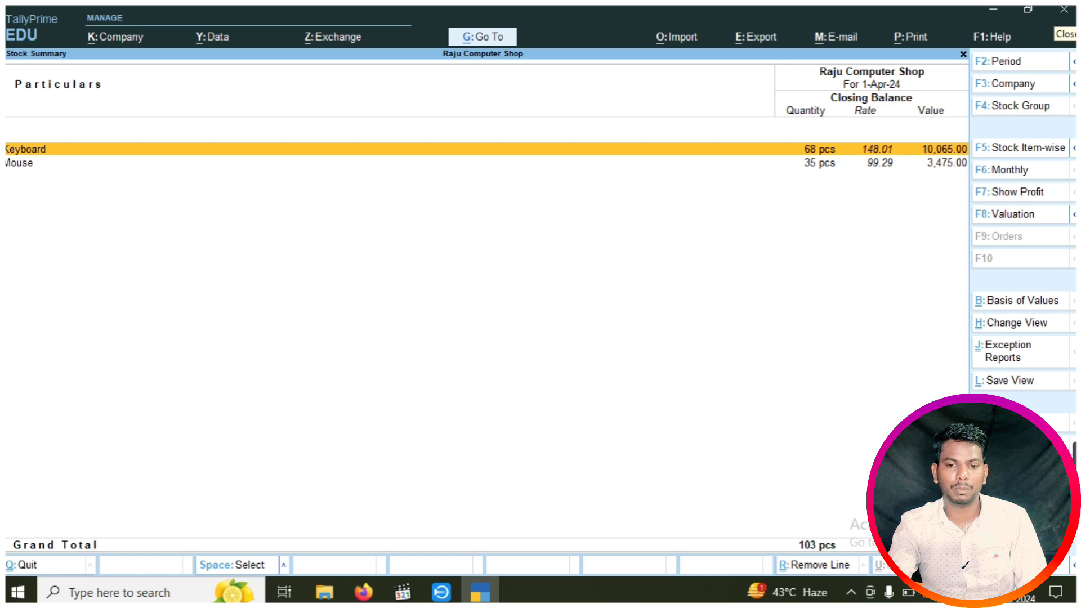
key(Escape)
Open the Debit Note No. 1 entry (896.80) from the Day Book for alteration
key(Up)
key(Up)
key(Up)
key(Up)
key(Up)
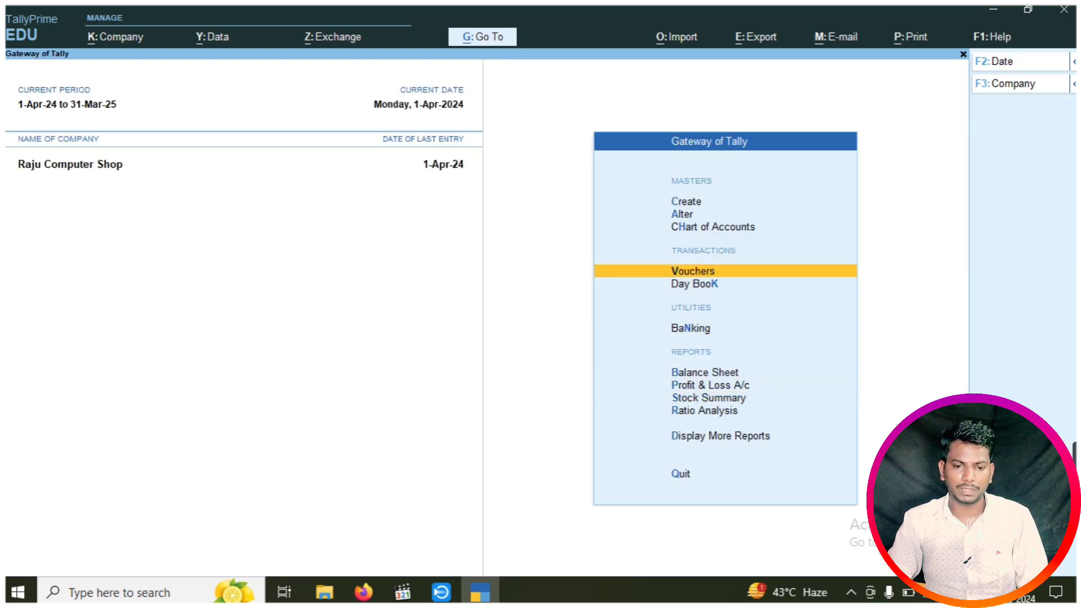
key(Down)
key(Return)
key(Down)
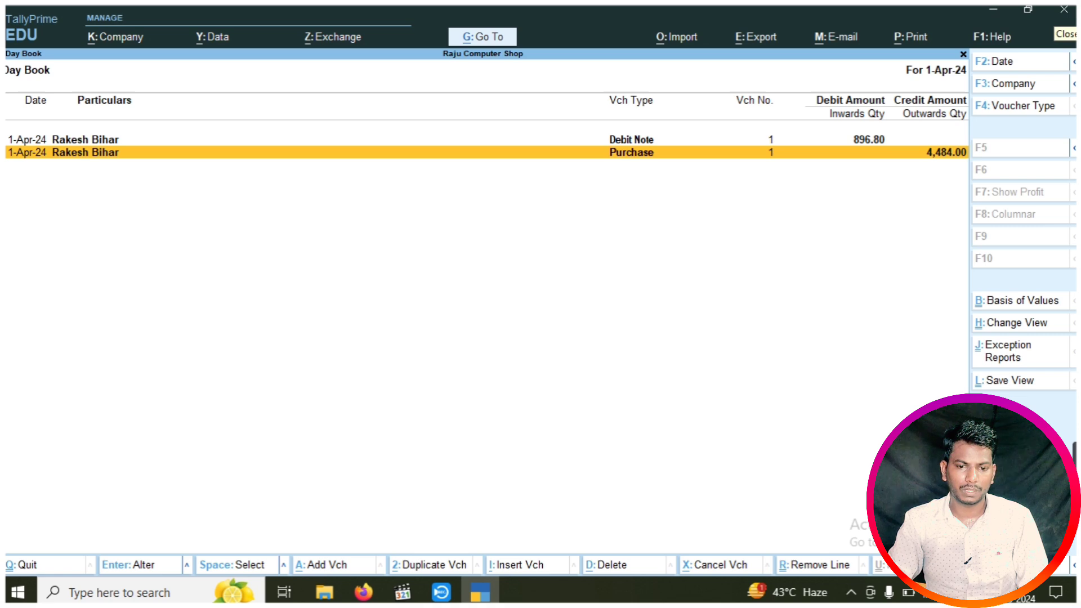
key(Up)
key(Return)
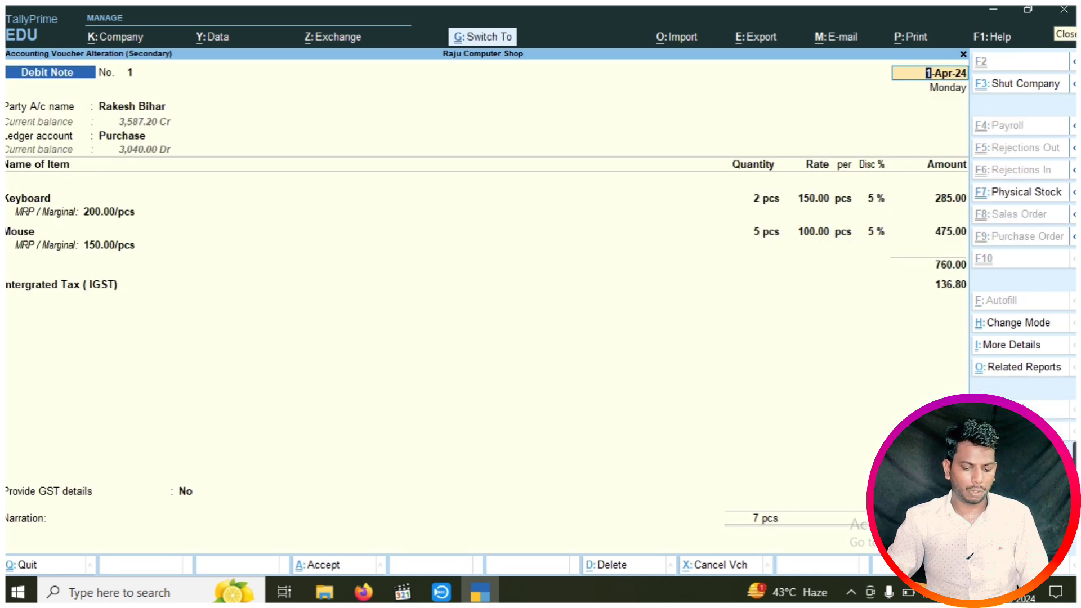
key(alt+p)
key(i)
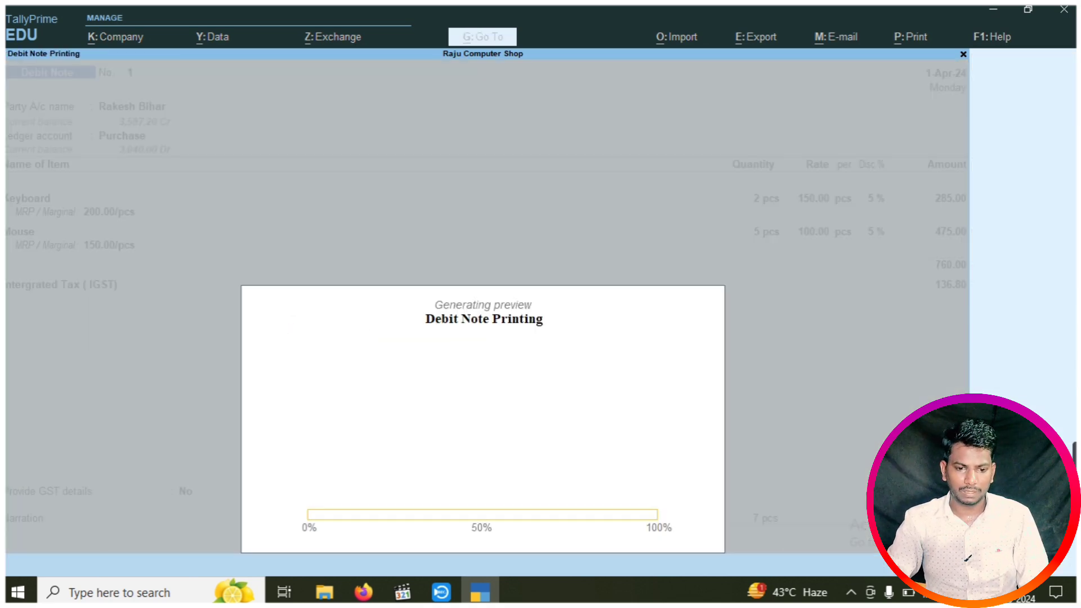
key(Return)
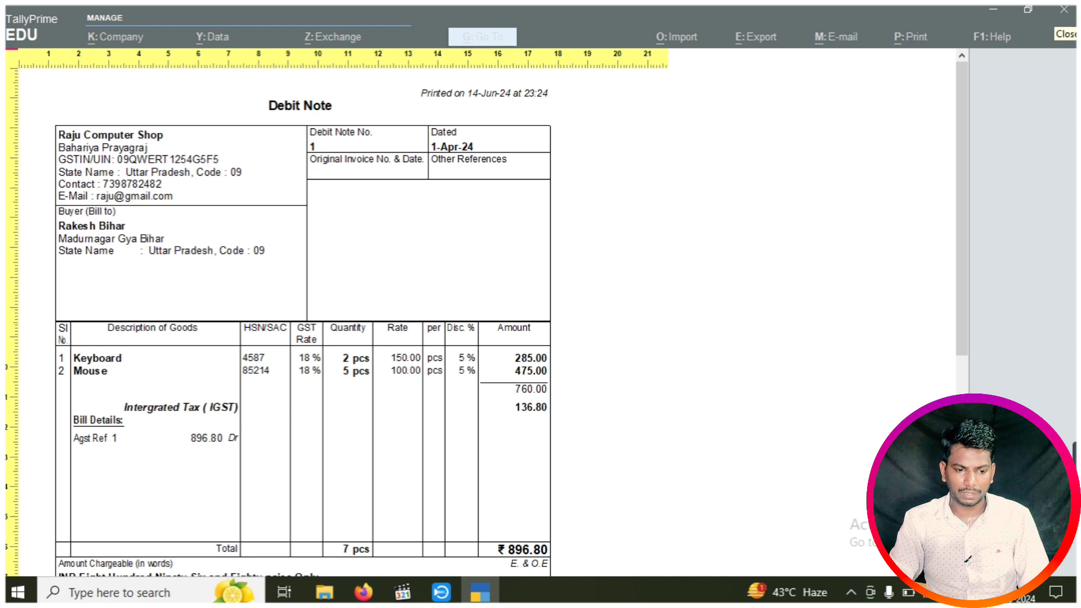
key(Down)
key(Down)
key(Down)
key(Down)
key(Down)
key(Down)
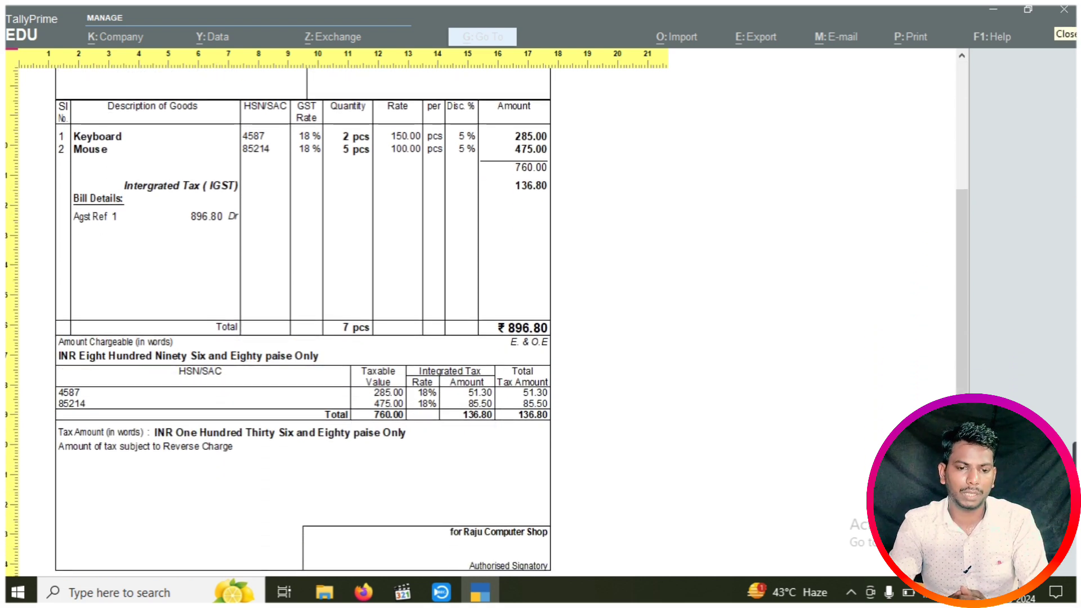
key(Escape)
key(Escape)
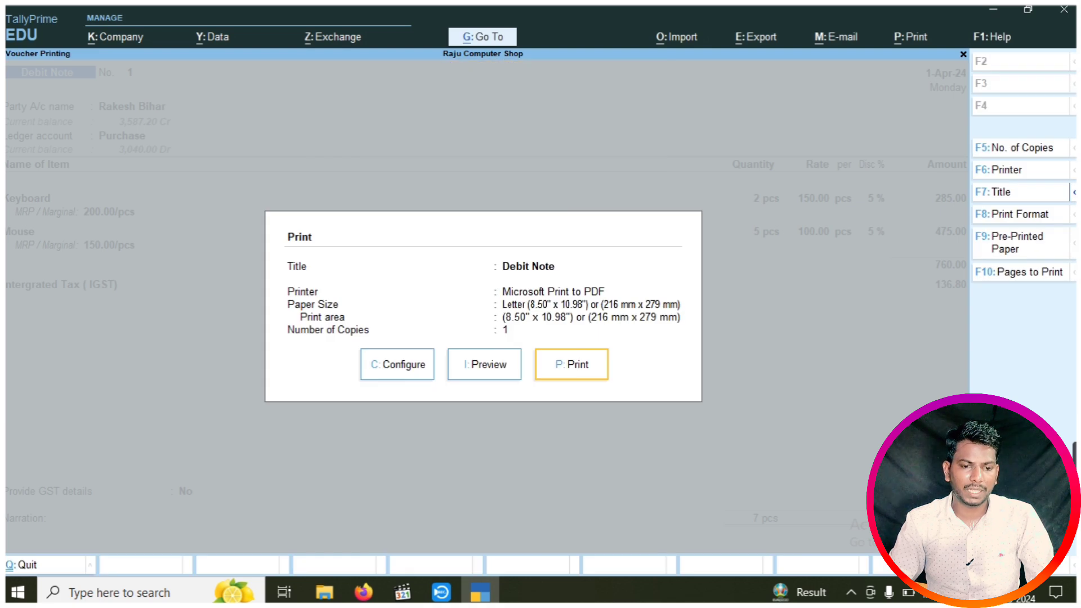
key(Escape)
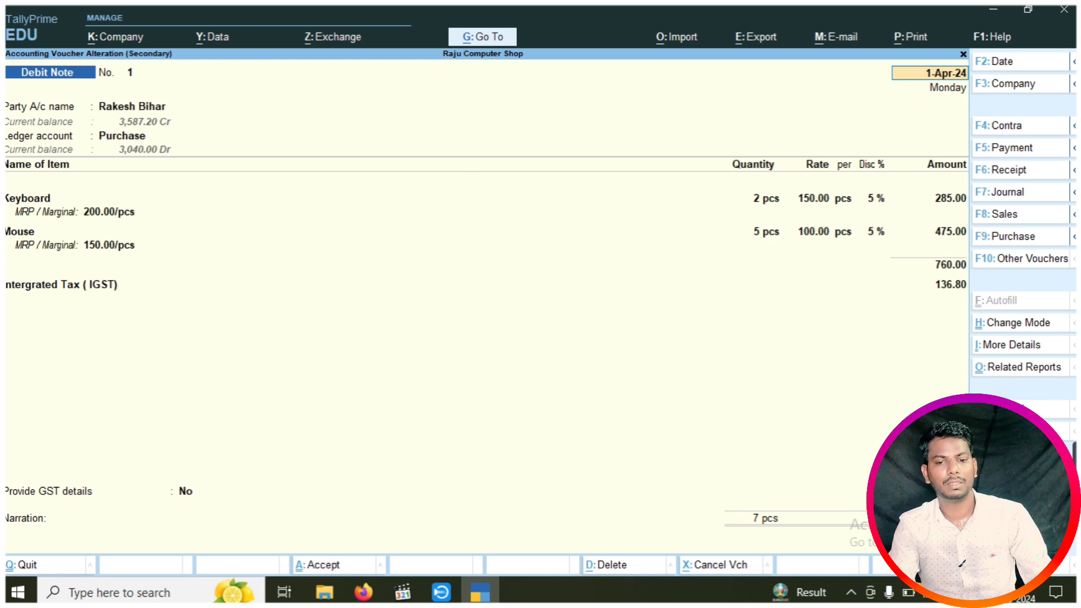
Leave Debit Note No. 1 without saving changes, returning to the 1-Apr-24 Day Book
key(BackSpace)
key(Escape)
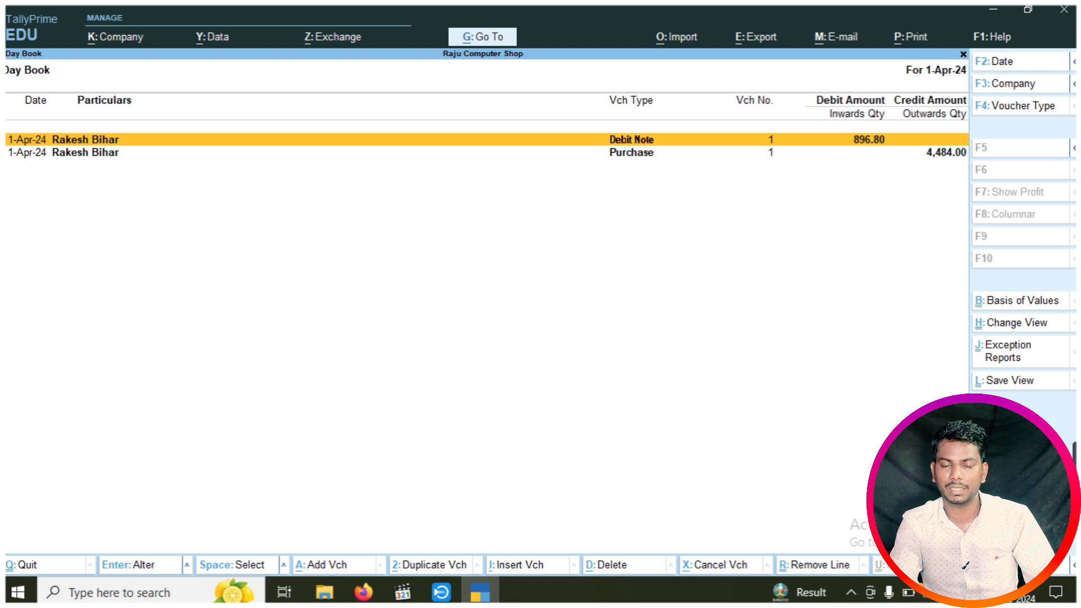
Go back to Gateway of Tally and start a new Sales voucher with F8
key(Escape)
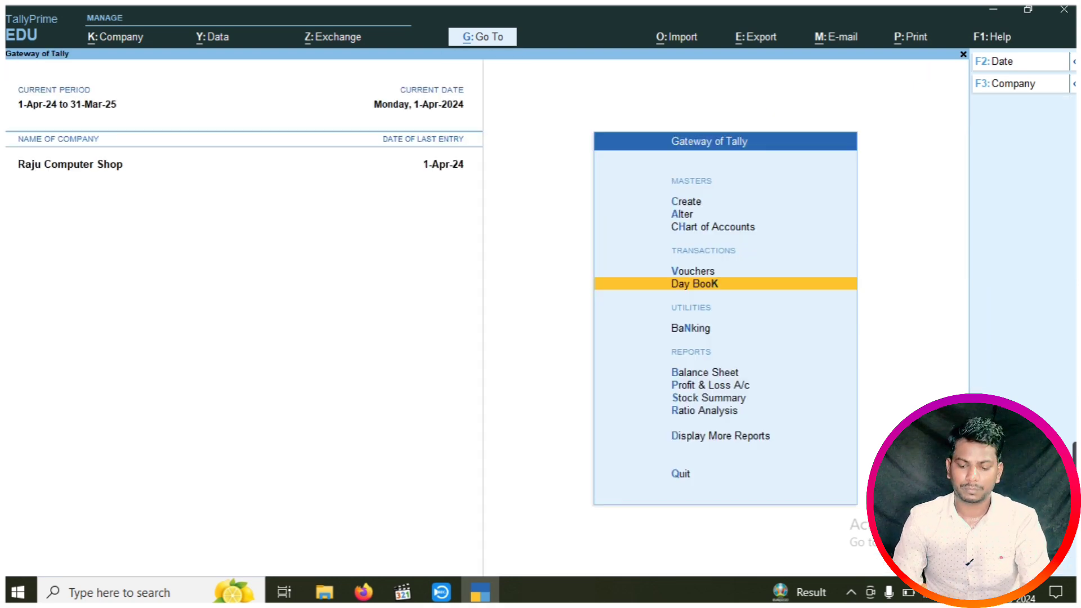
key(Up)
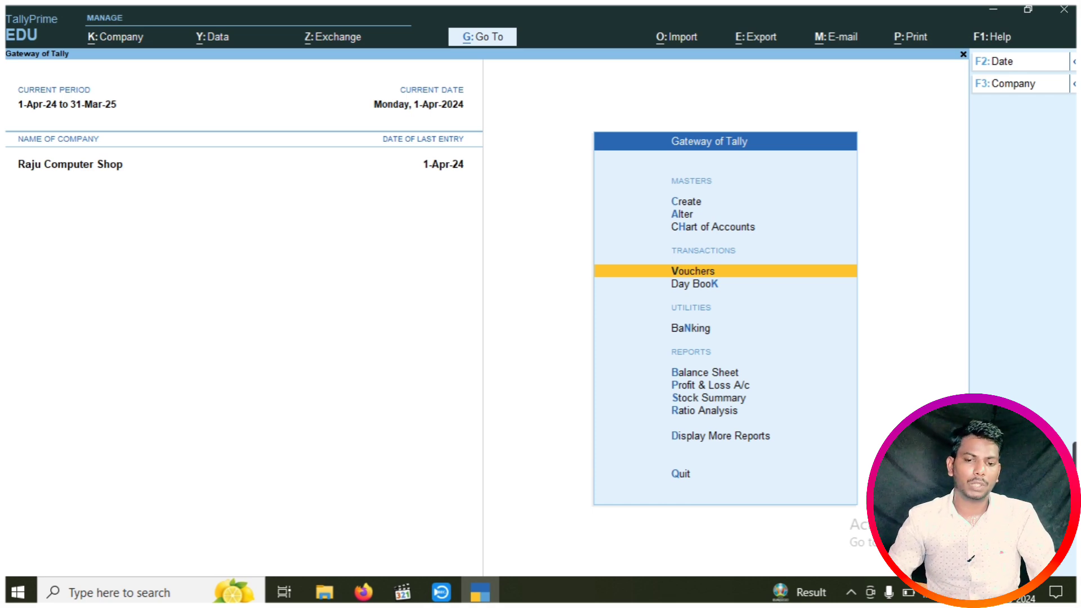
key(Return)
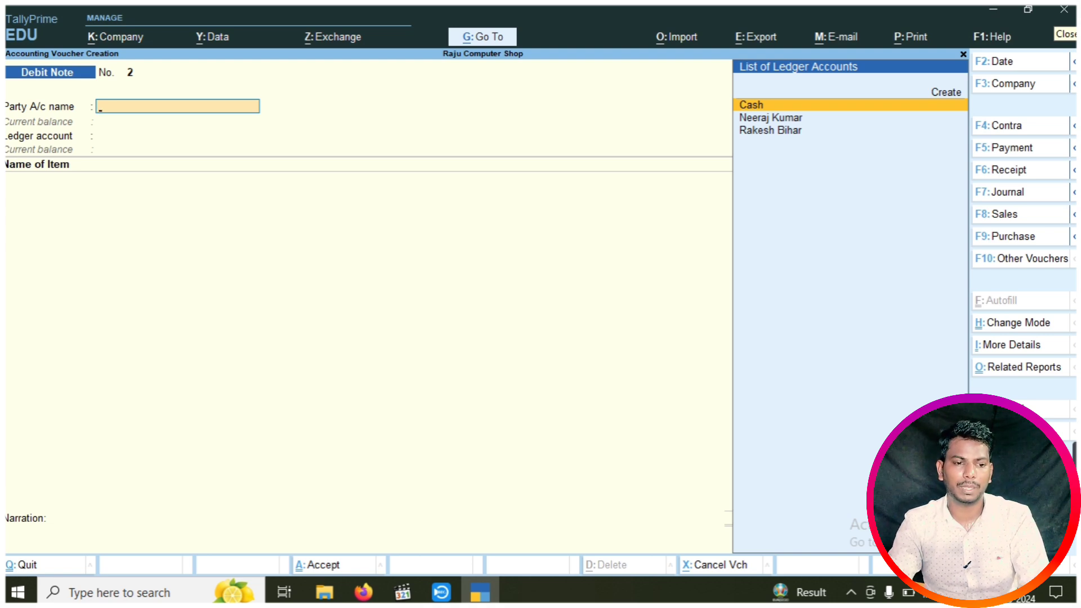
key(F8)
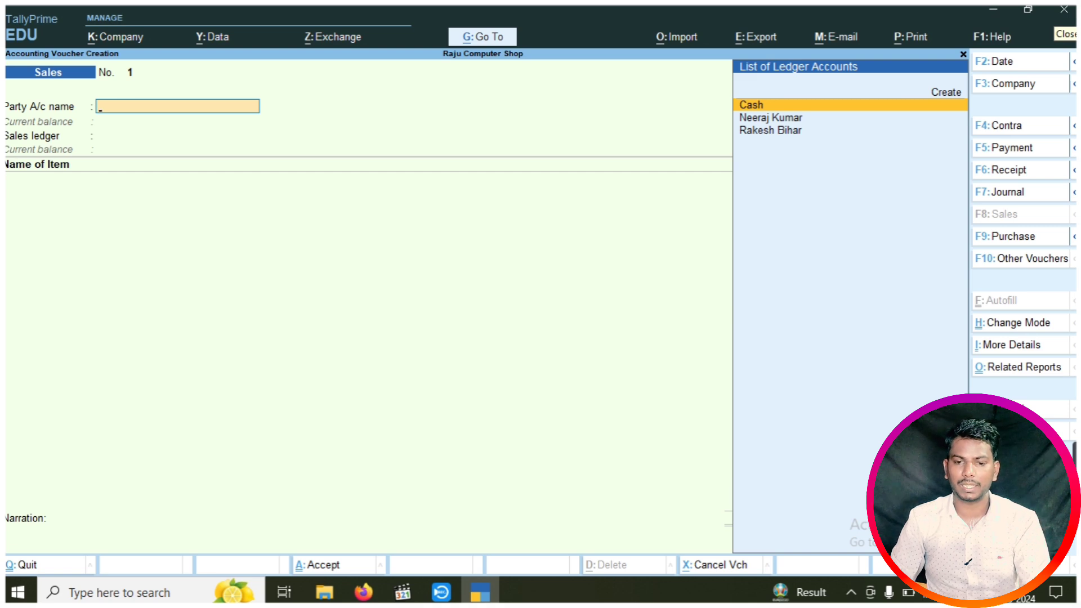
key(Down)
Accept the customer's party details and Sales ledger, then add Keyboard 30 pcs at 150.00 with 5% discount
key(Return)
key(Return)
key(Return)
key(Return)
key(Return)
key(Return)
key(Return)
key(Return)
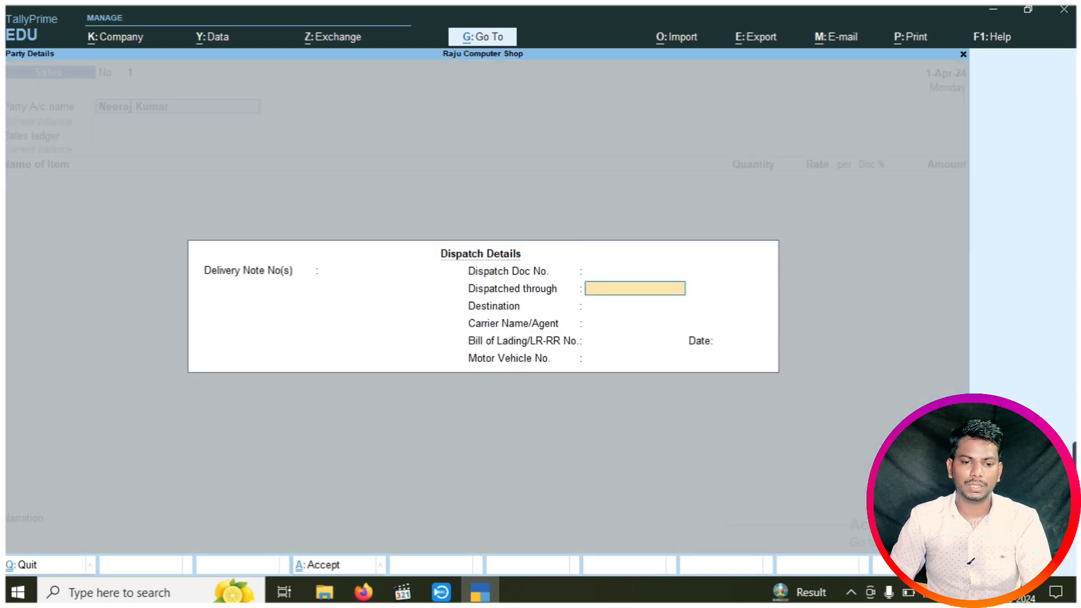
key(Return)
key(Return)
key(Return)
key(Return)
key(Return)
key(Return)
key(Return)
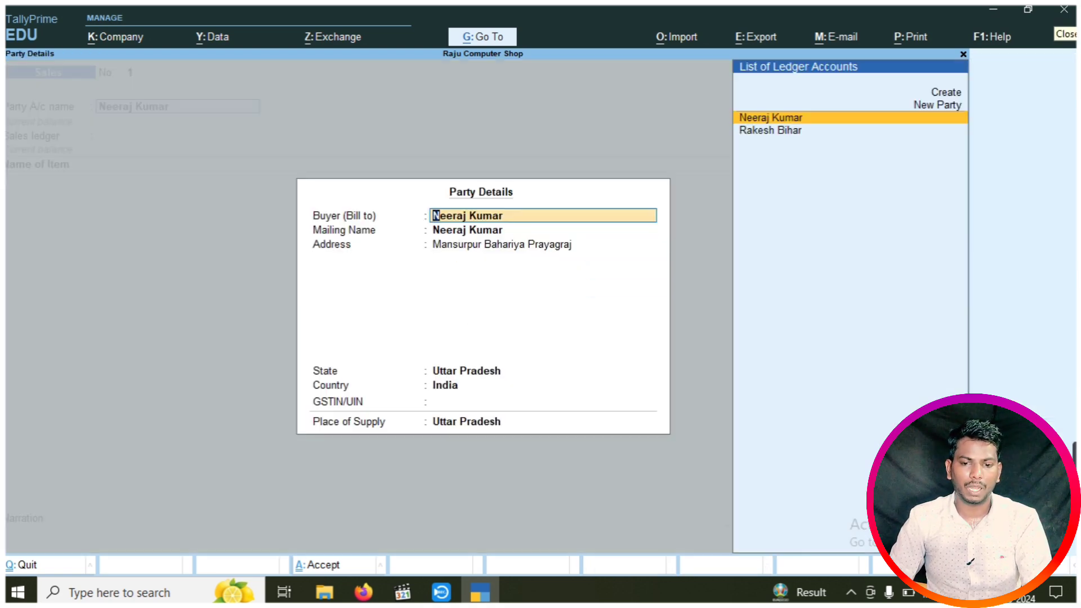
key(Return)
key(Return)
key(Return)
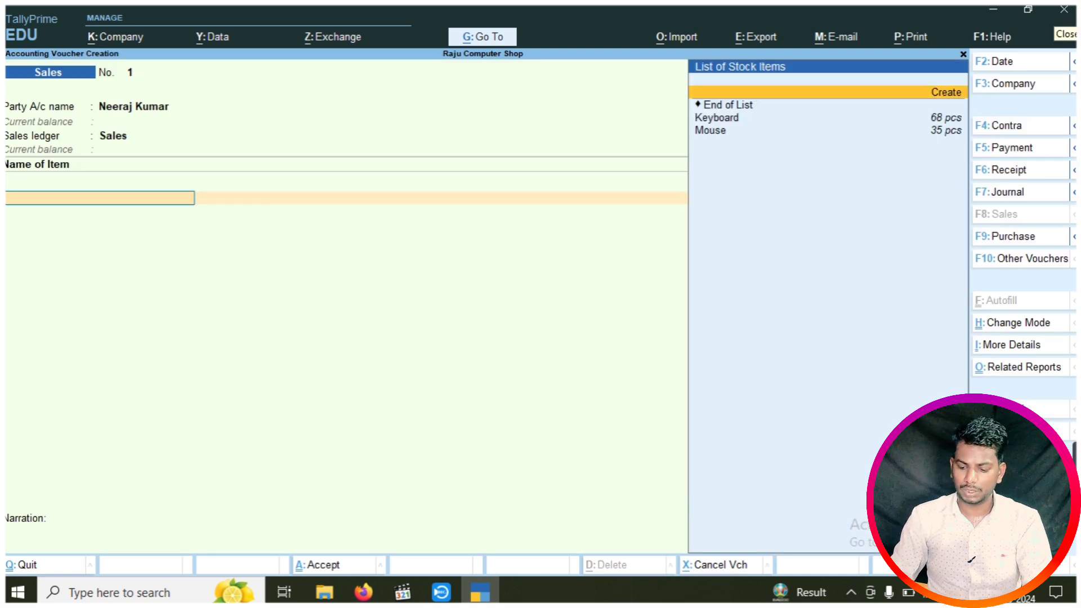
key(Down)
key(Down)
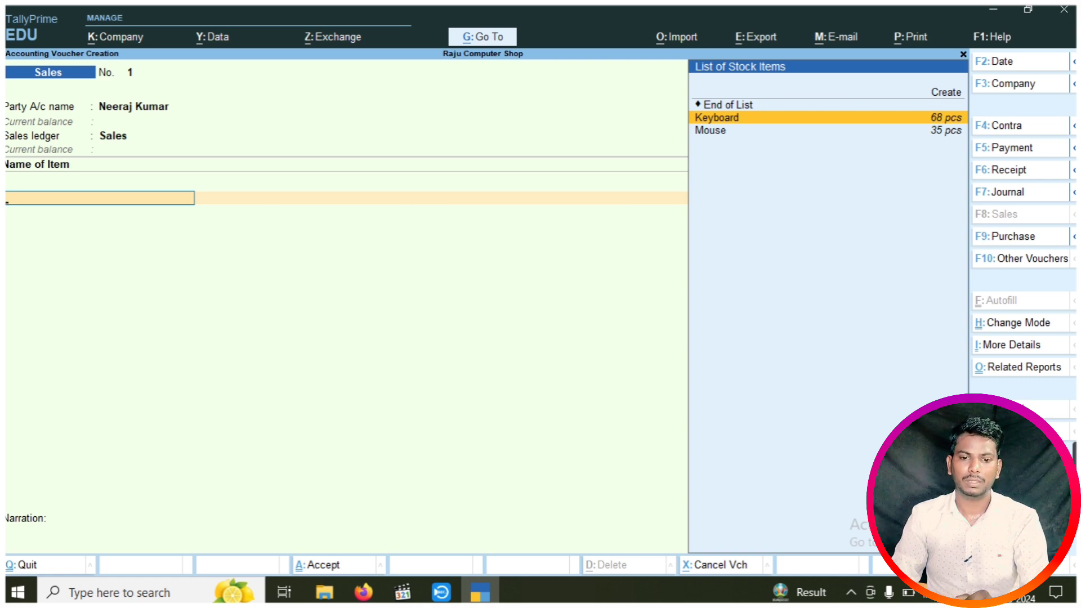
key(Return)
key(Return)
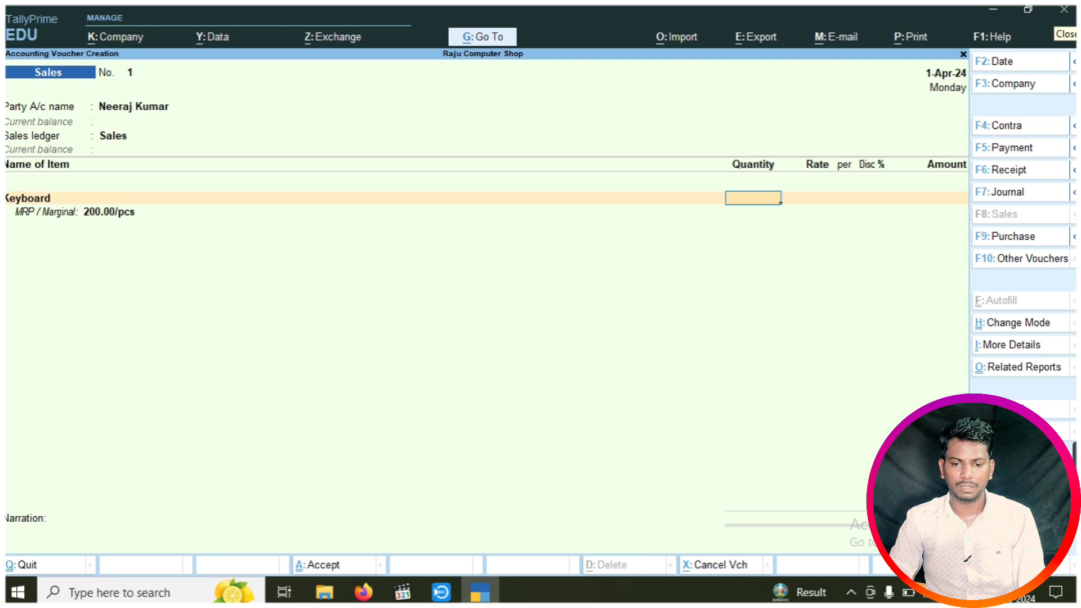
text(30)
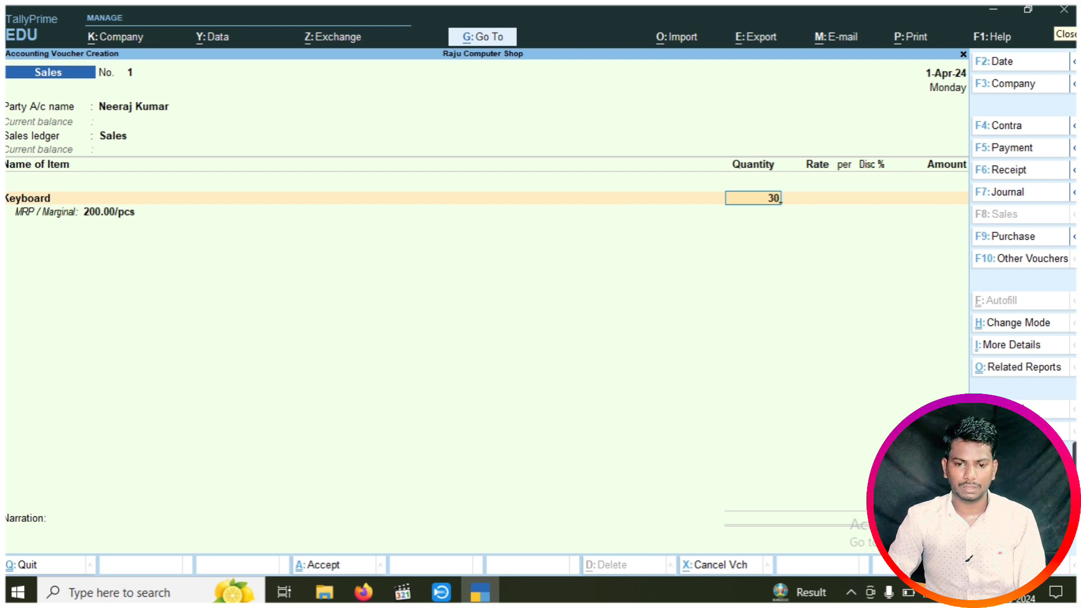
key(Return)
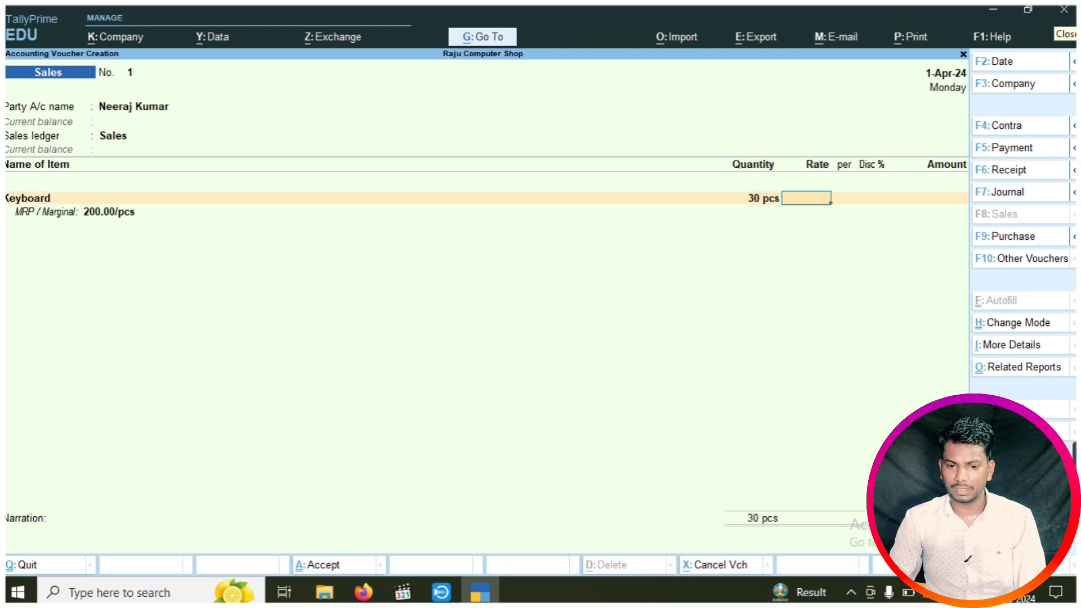
text(150)
key(Return)
key(Return)
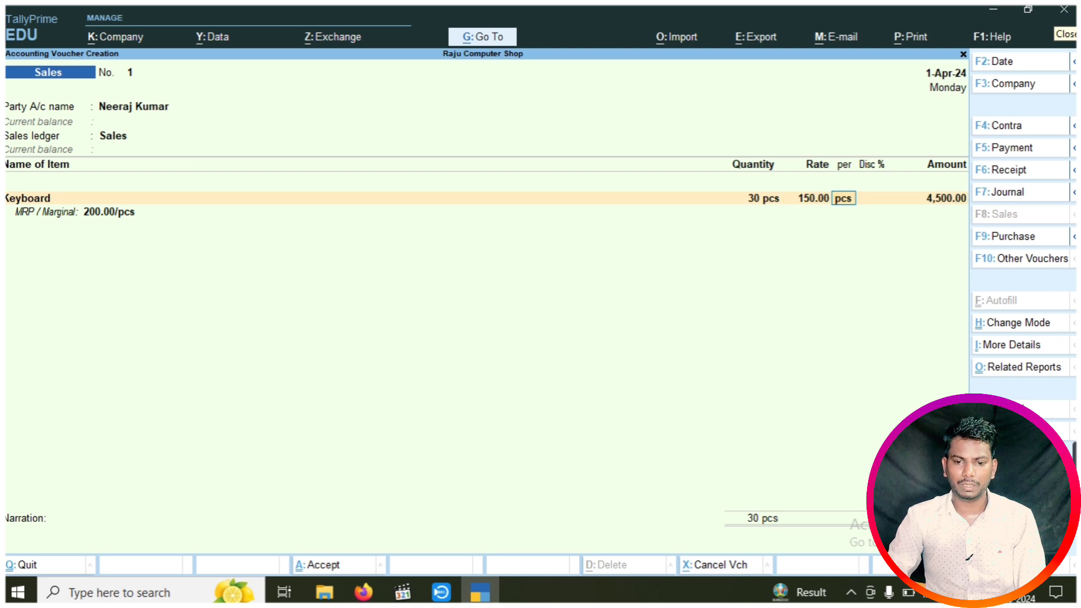
text(5)
key(Return)
key(Return)
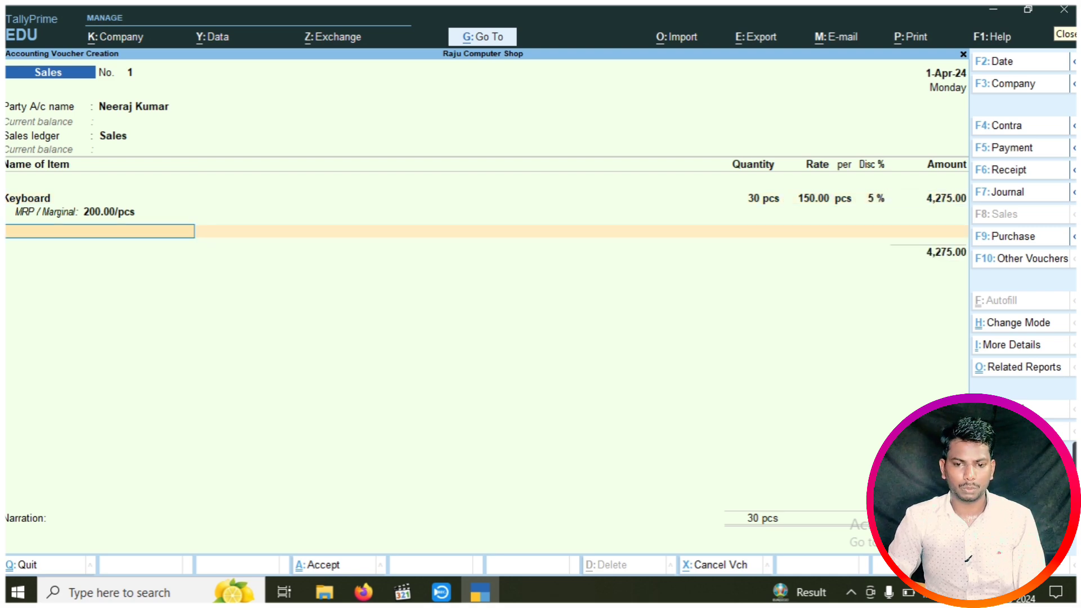
Add Mouse 20 pcs at 100.00 with 5% discount, totalling 6,175.00
key(Down)
key(Down)
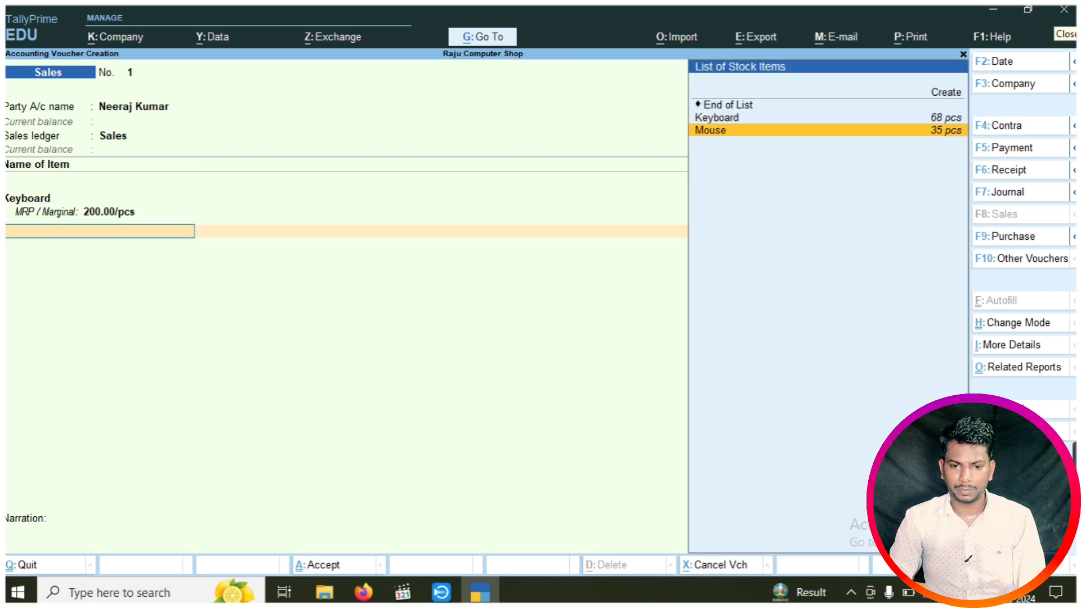
key(Return)
key(Return)
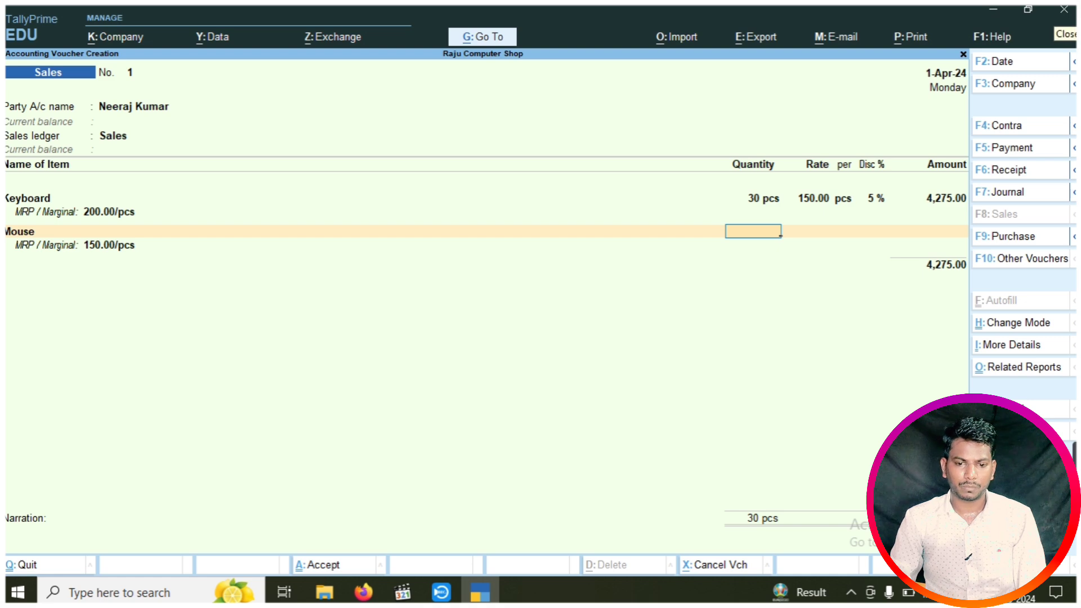
text(20)
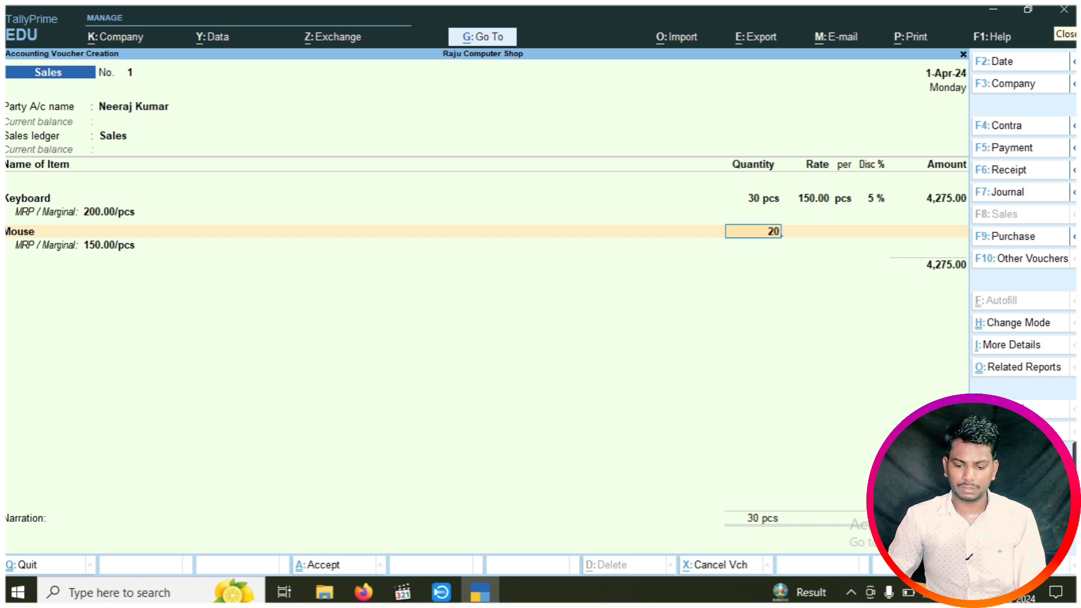
key(Return)
text(1)
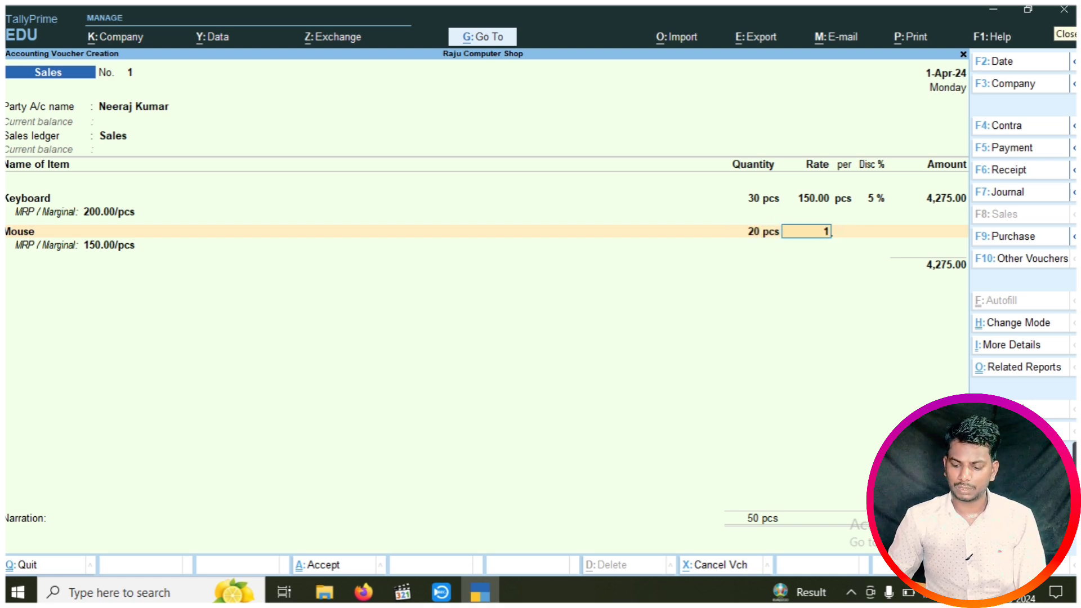
text(00)
key(Return)
key(Return)
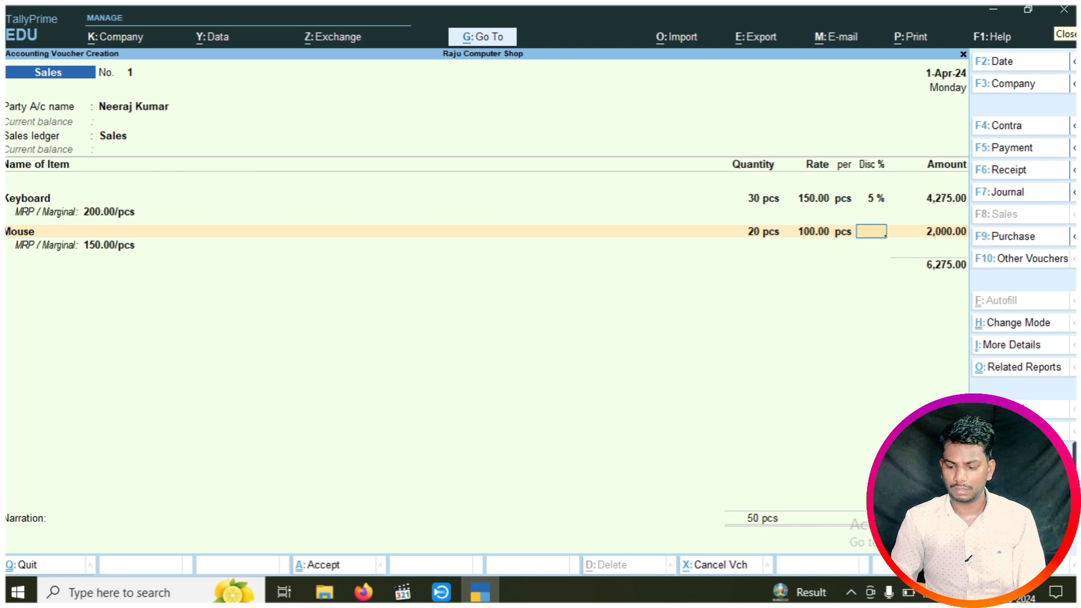
text(5)
key(Return)
key(Return)
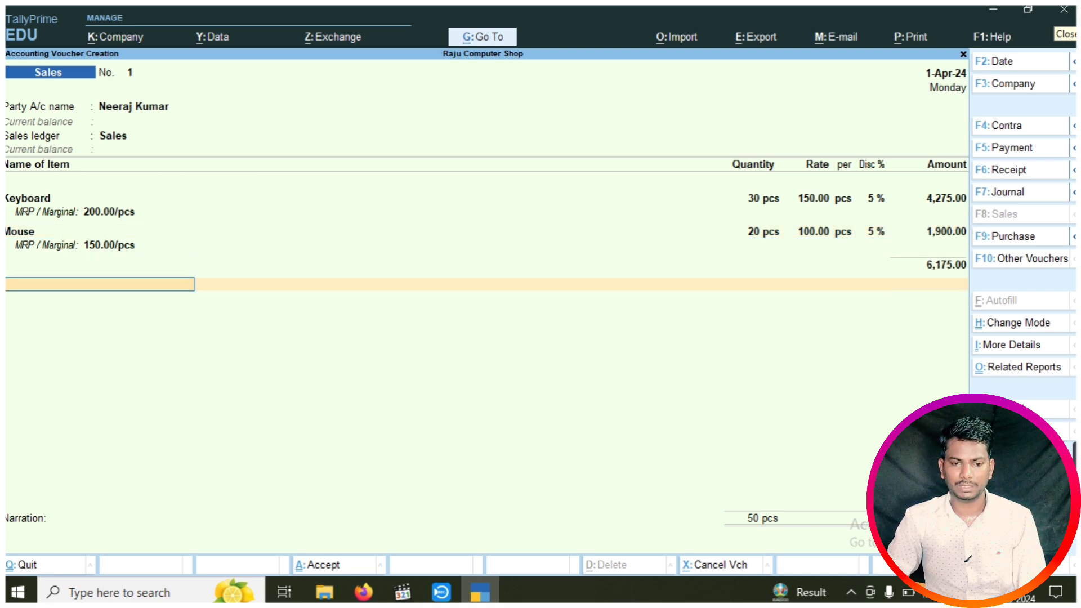
key(Return)
Add Central Tax (CGST) and State Tax (SGST) lines of 555.75 each and save Sales No. 1
key(Down)
key(Down)
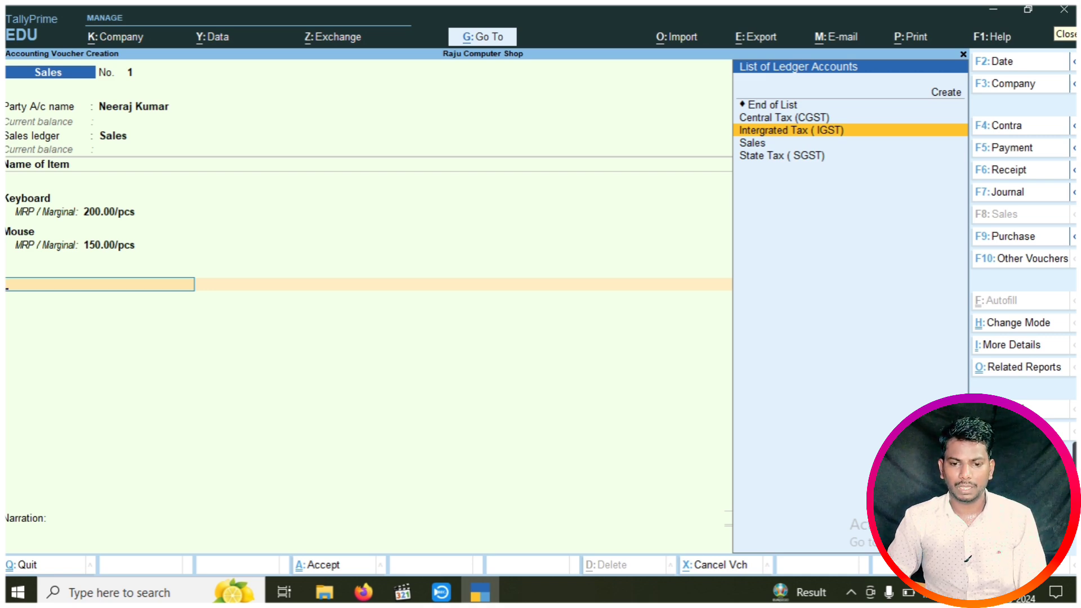
key(Up)
key(Return)
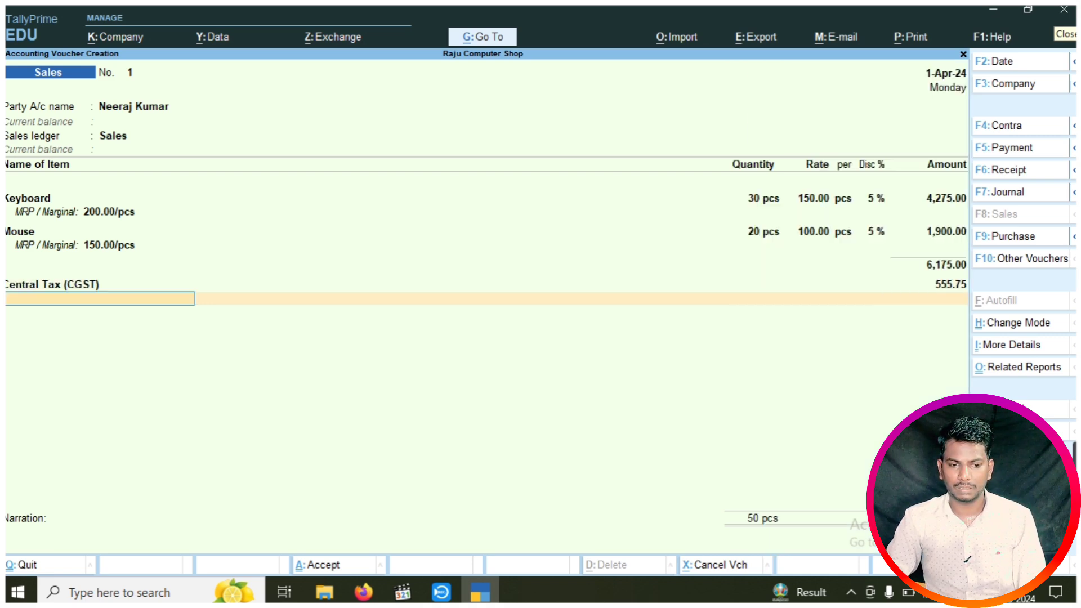
key(Down)
key(Down)
key(Down)
key(Down)
key(Return)
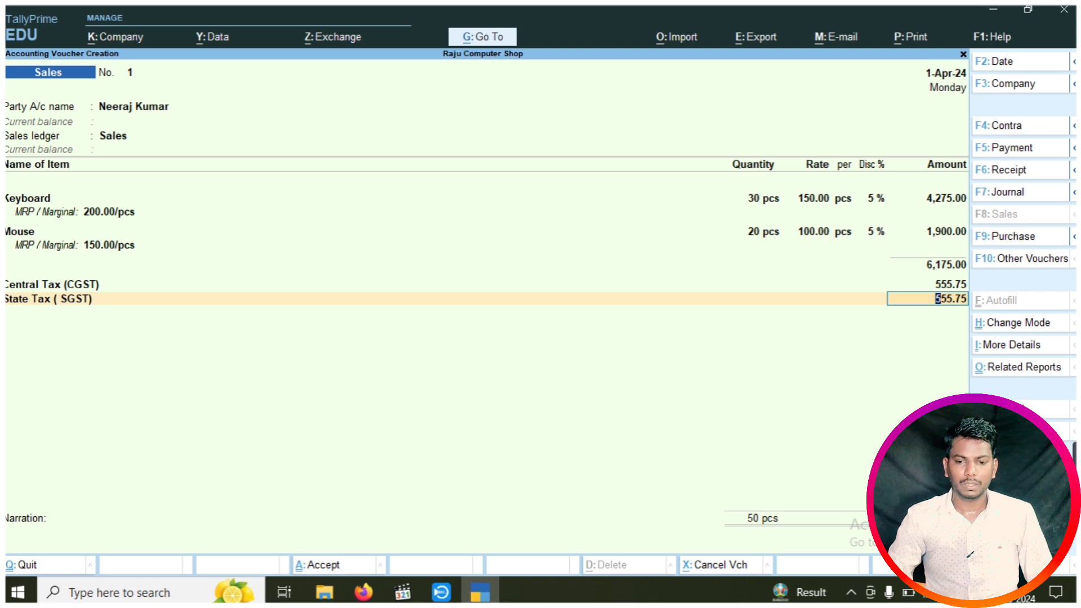
key(ctrl)
key(ctrl+a)
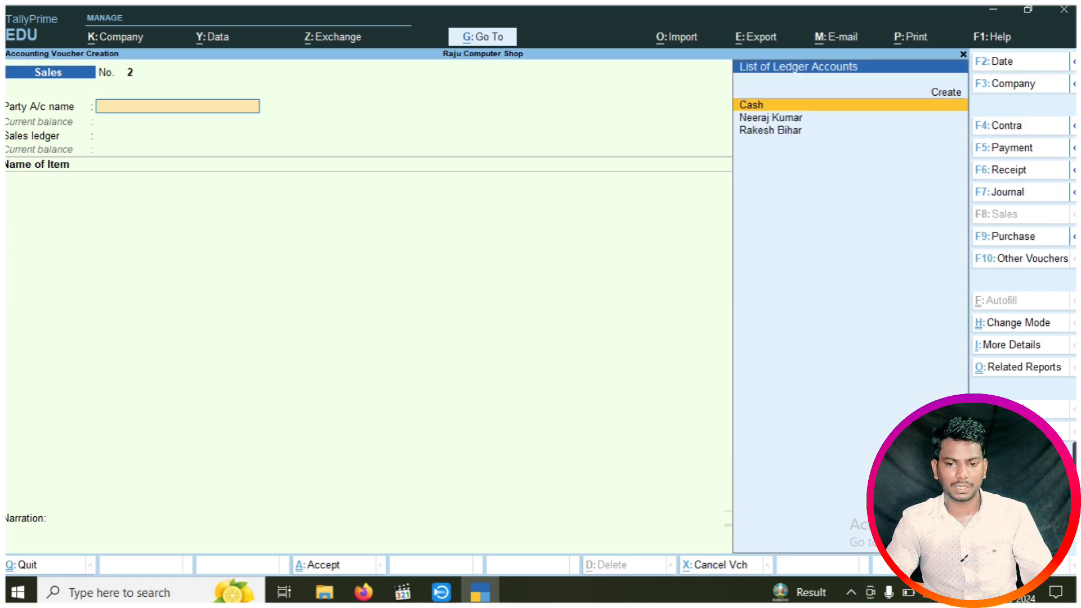
Review the Stock Summary showing 38 Keyboards and 15 Mice, then return to the Gateway
key(Escape)
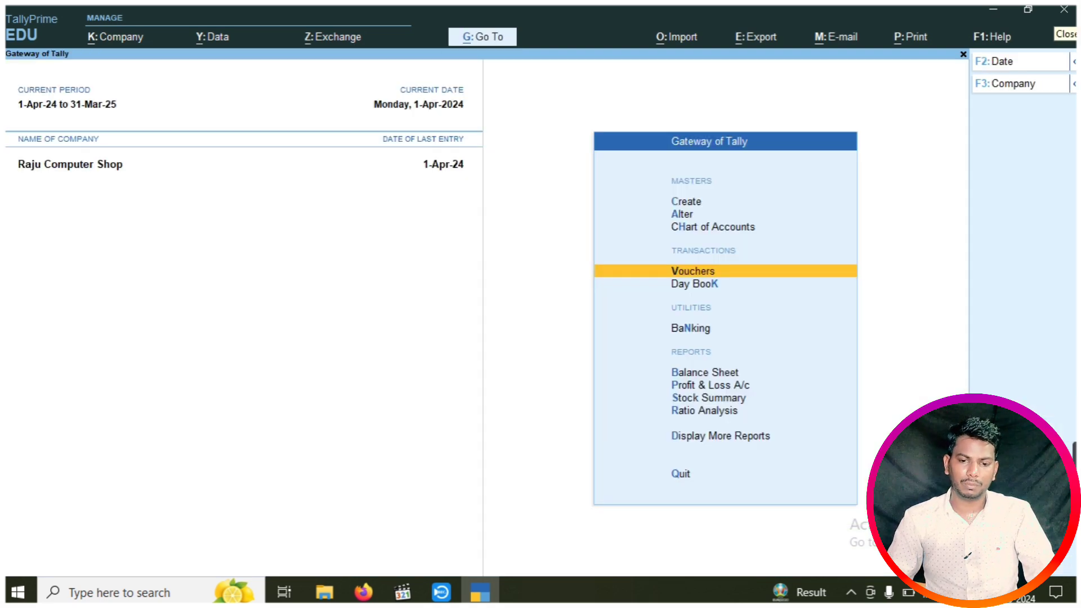
key(Down)
key(Down)
key(Down)
key(Down)
key(Down)
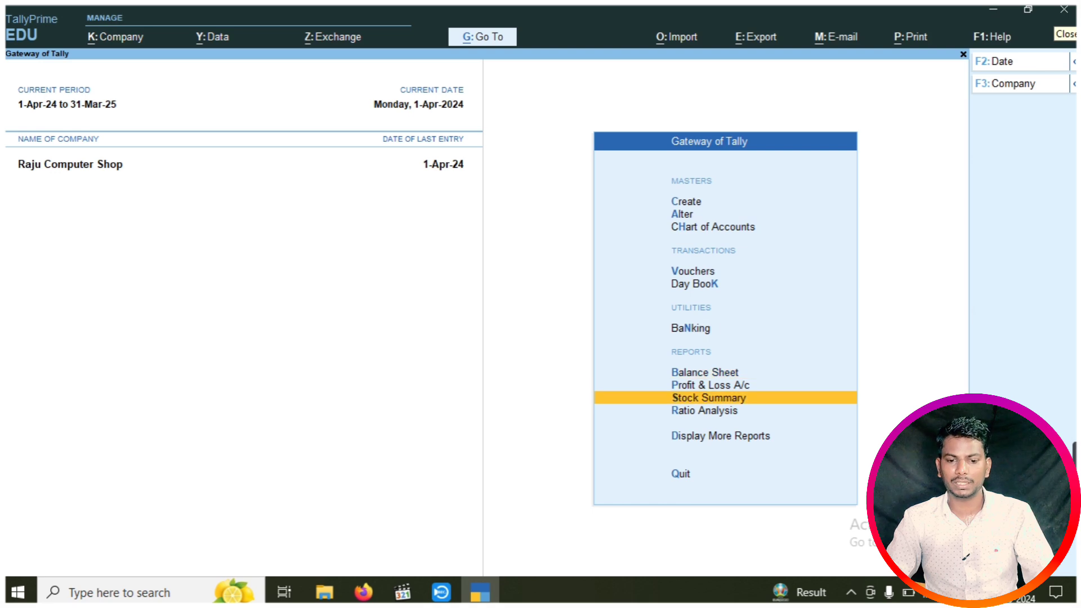
key(Return)
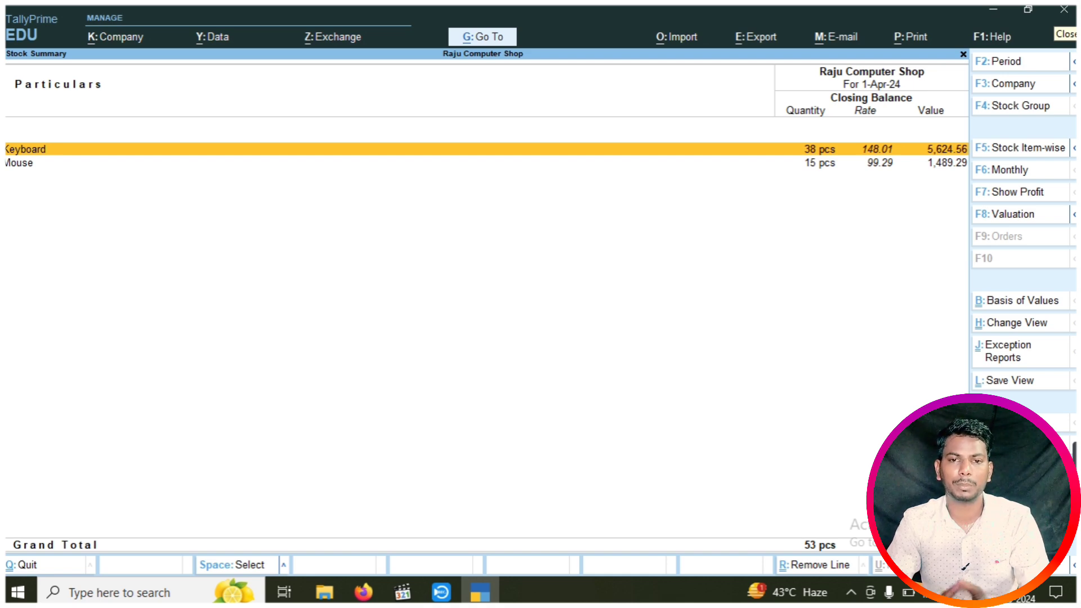
key(Escape)
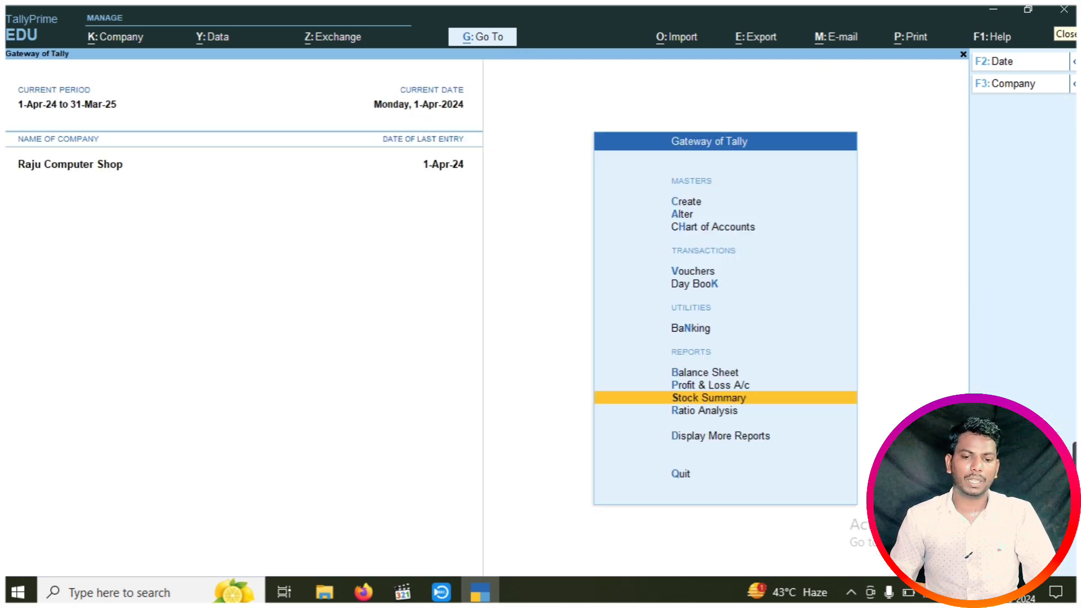
key(Up)
key(Up)
key(Up)
key(Up)
key(Up)
Open Sales voucher No. 1 from the Day Book
key(Down)
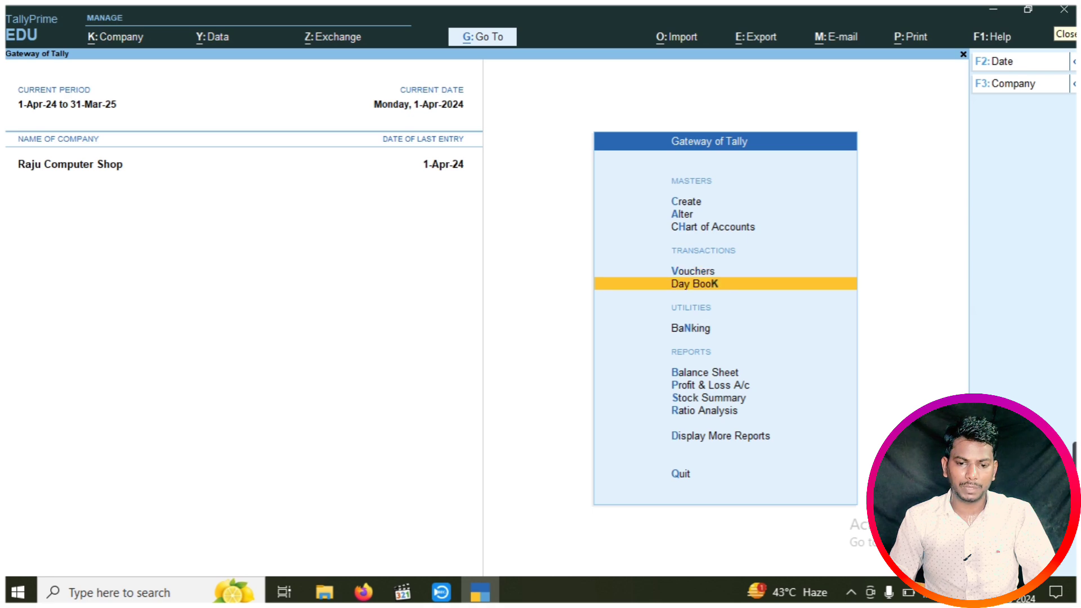
key(Return)
key(Down)
key(Return)
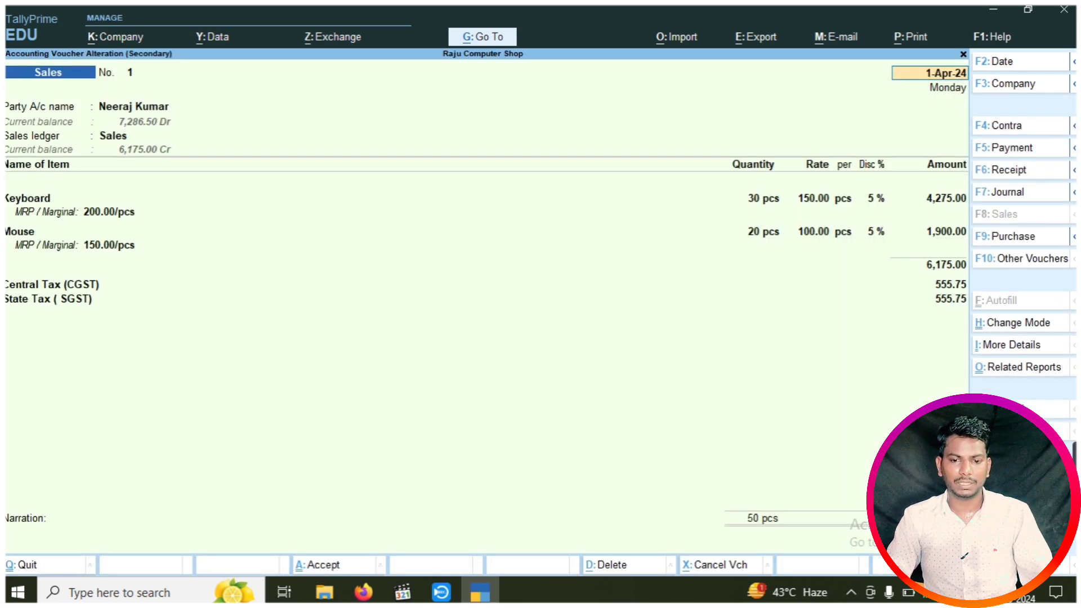
Preview Sales No. 1 as a Tax Invoice totalling ₹7,286.50, then leave the preview
key(ctrl+p)
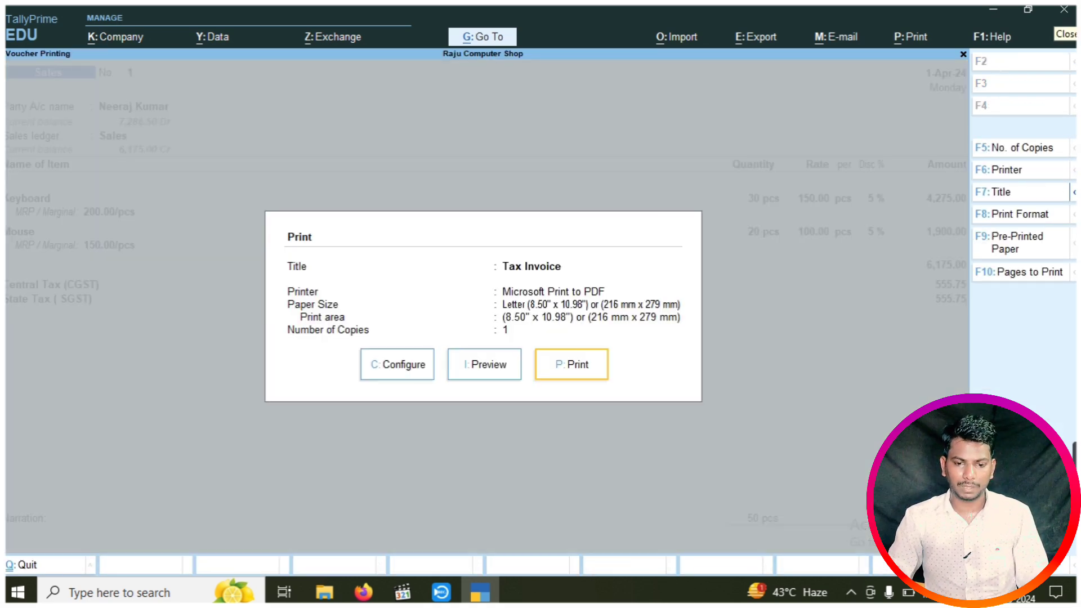
key(Left)
key(Return)
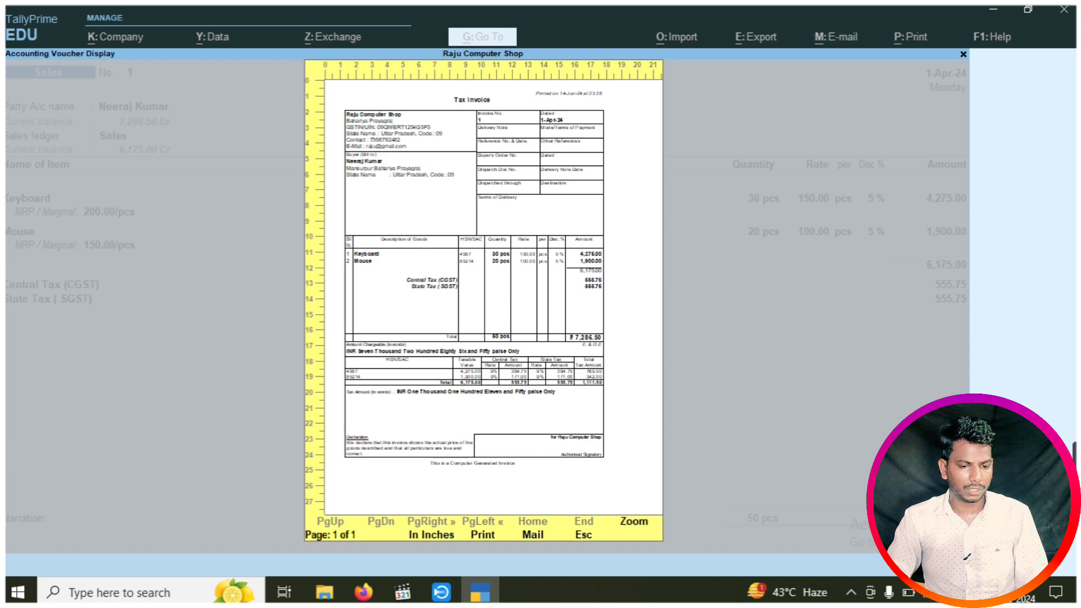
key(Return)
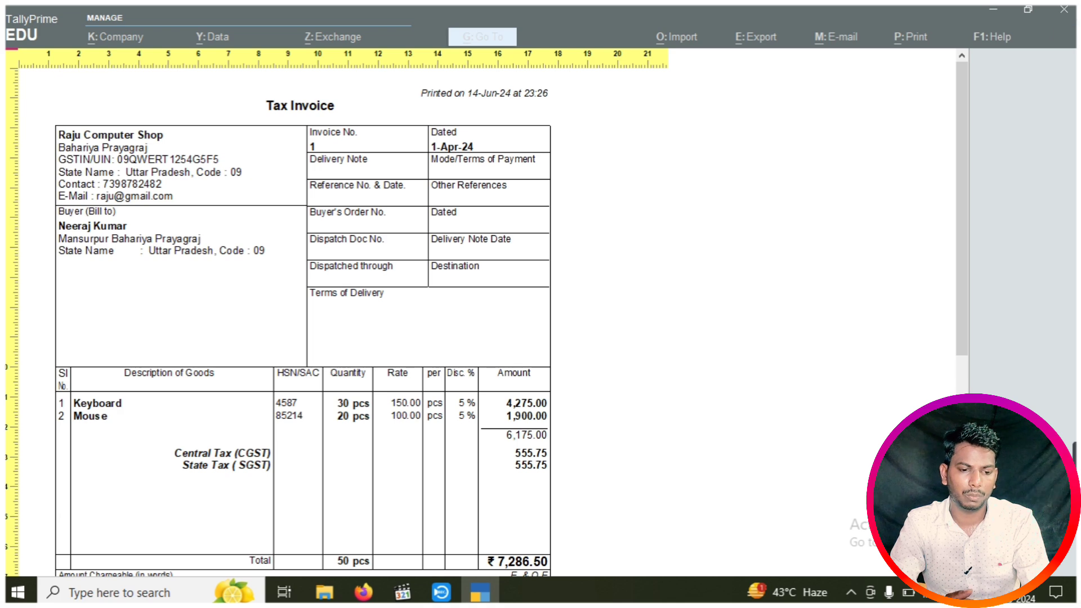
scroll(303, 323, down, 5)
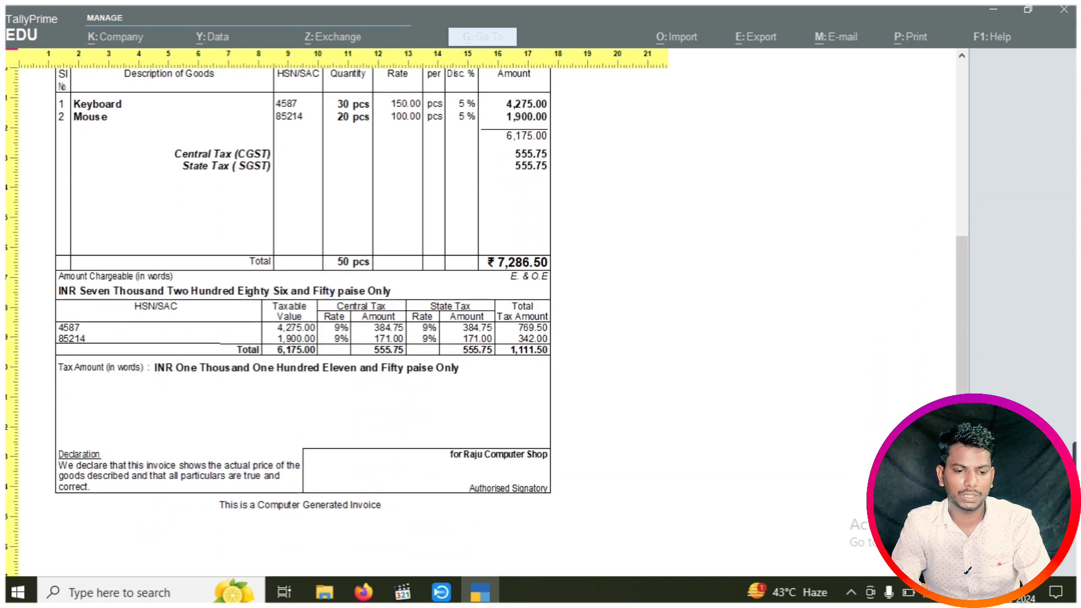
scroll(303, 324, up, 5)
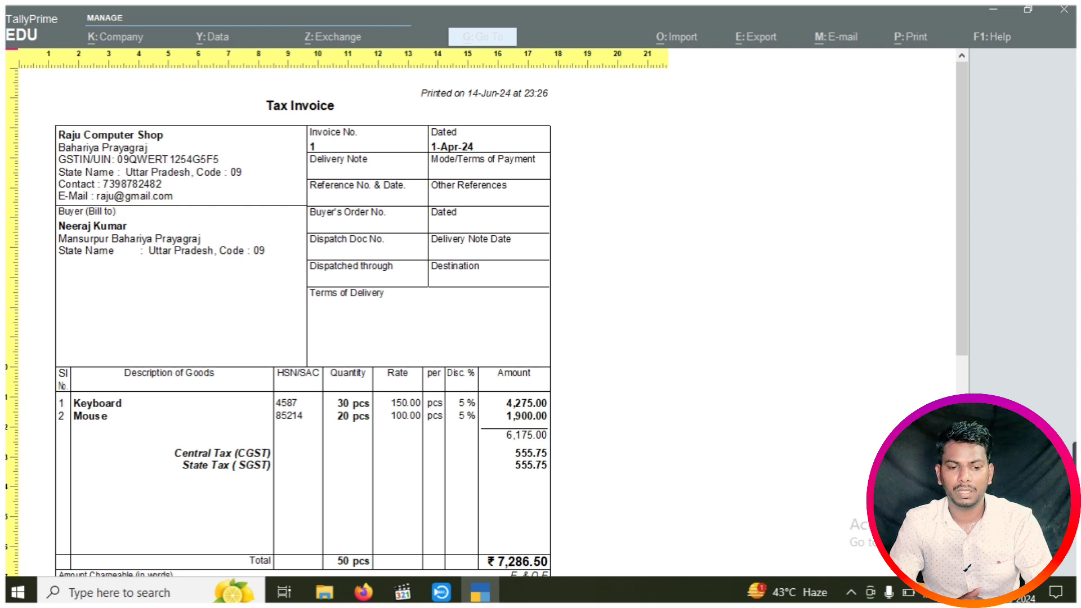
key(Escape)
key(Escape)
key(Escape)
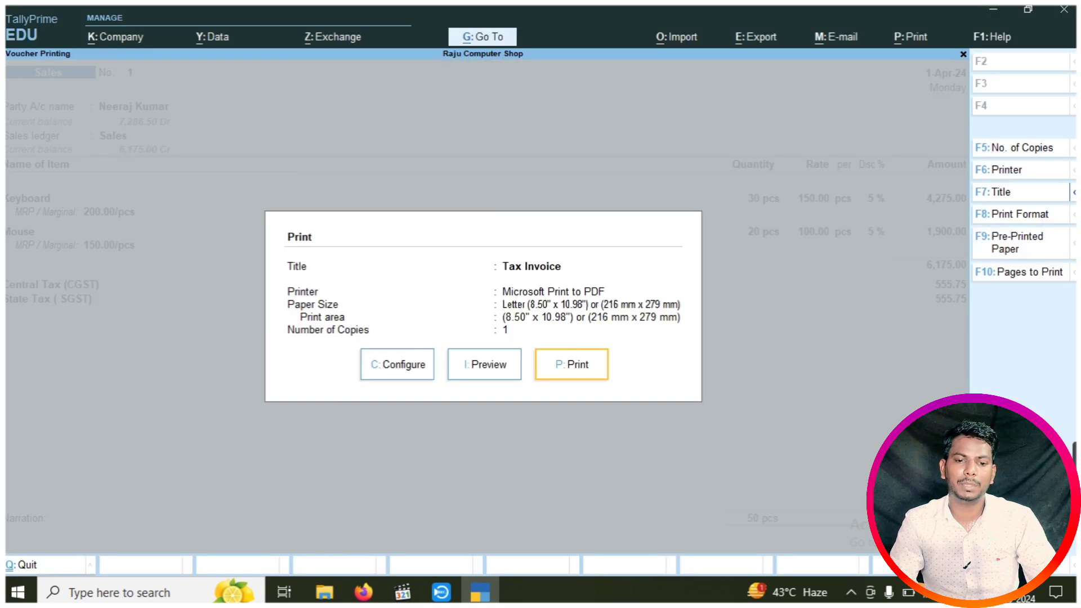
Leave the sales invoice and start a new Credit Note voucher using Alt+F6
key(Escape)
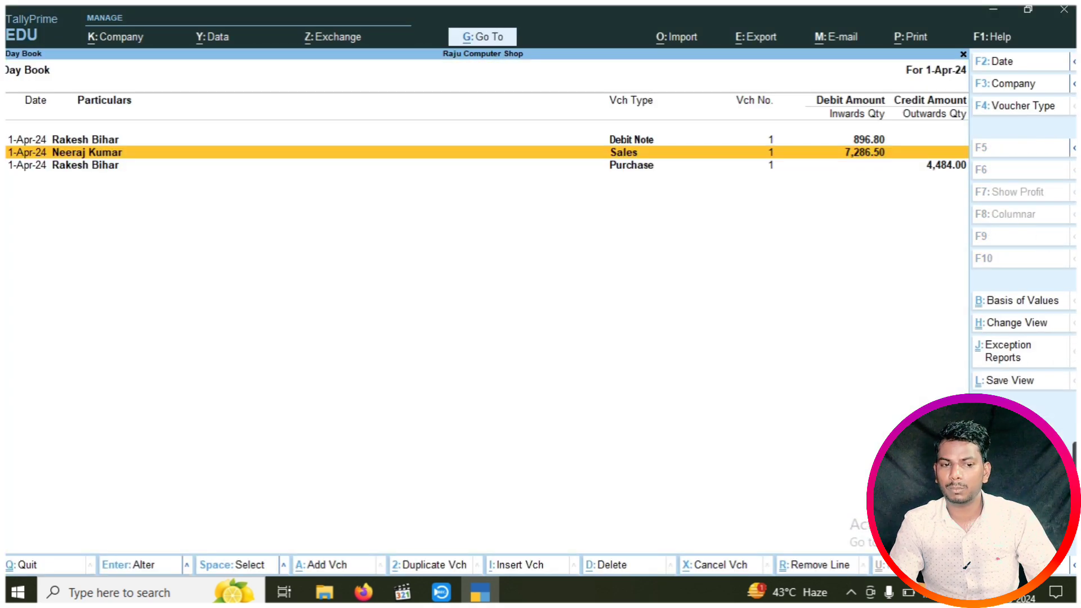
key(Escape)
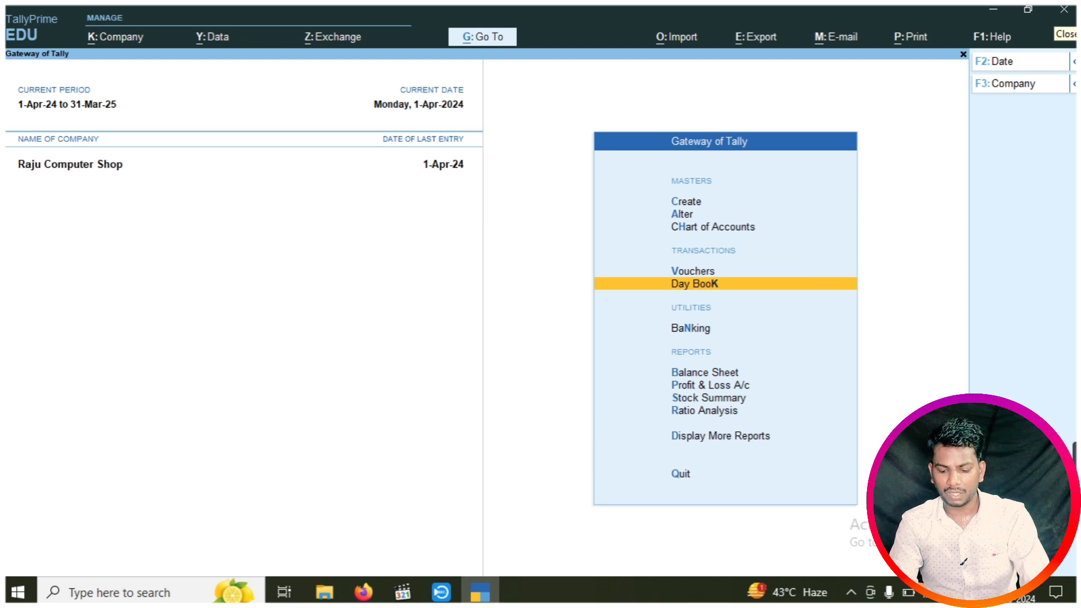
key(Up)
key(Return)
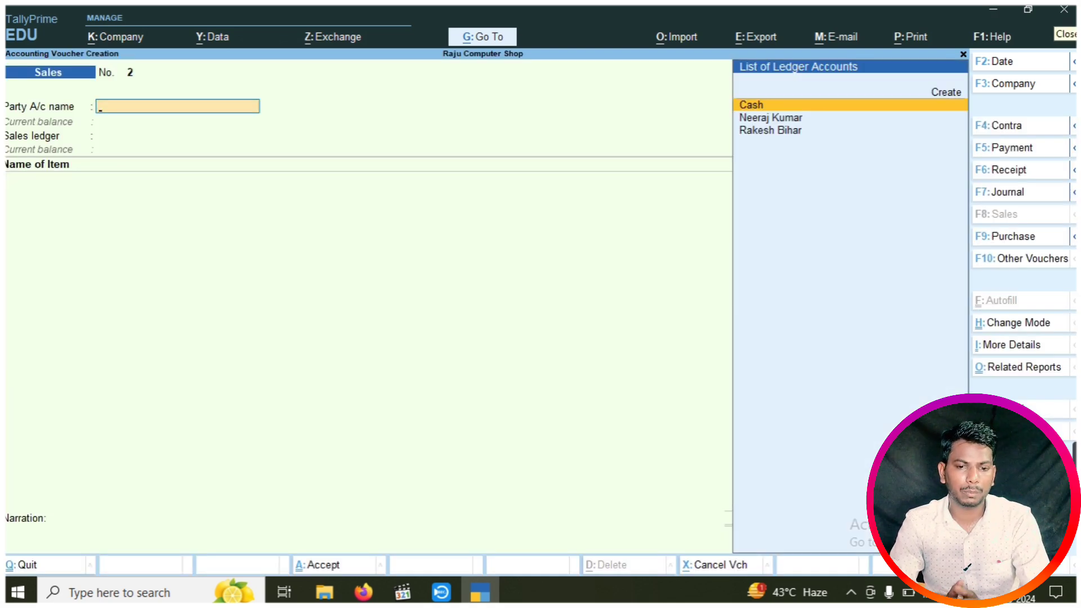
key(alt)
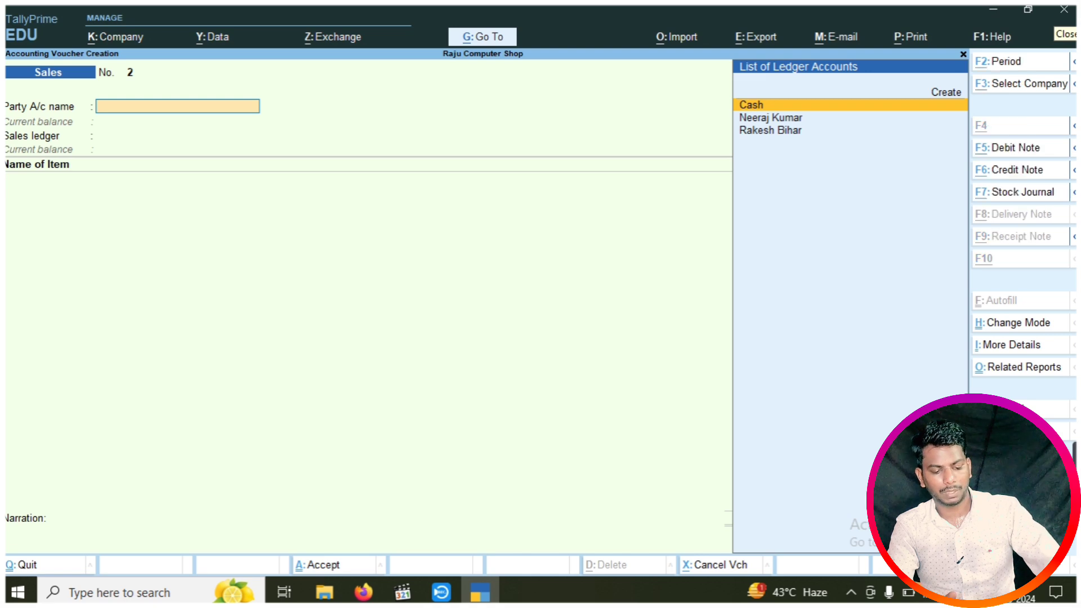
key(alt+F6)
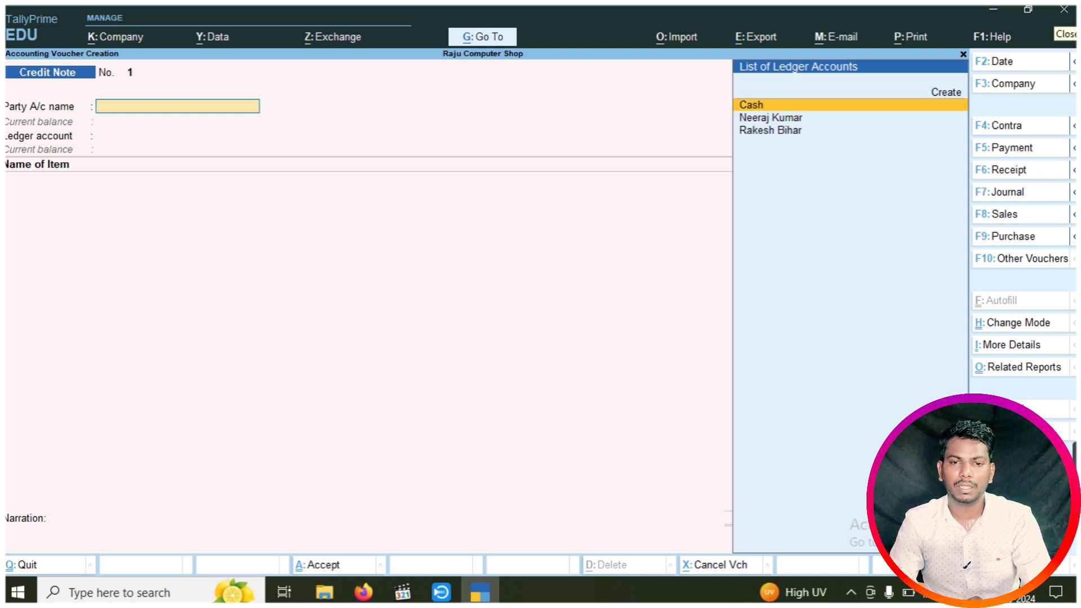
Choose the customer as party and record the original sales invoice number and date
key(Down)
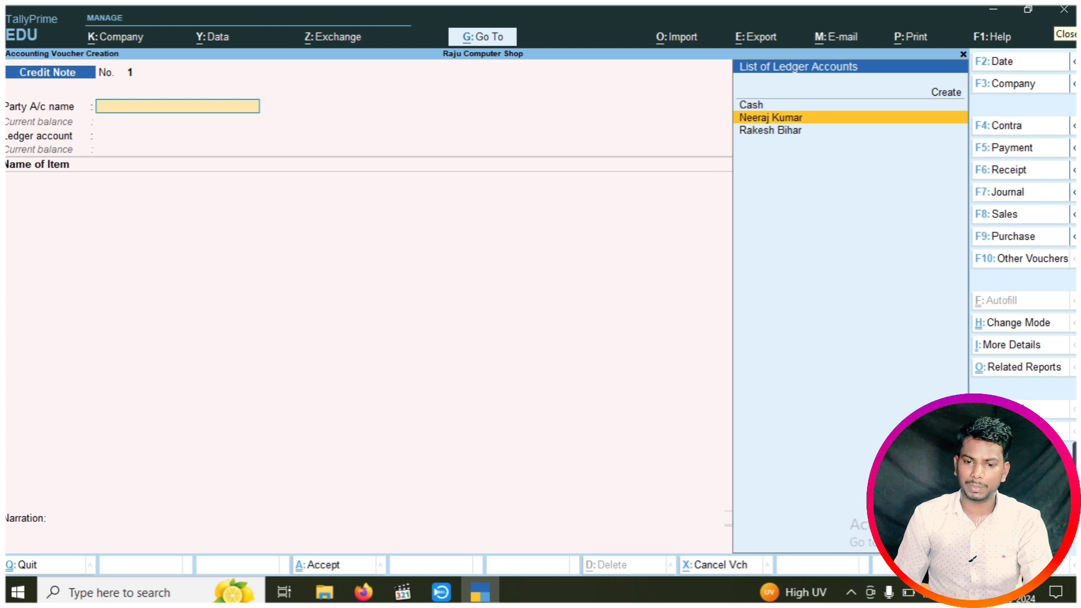
key(Return)
key(Return)
key(Return)
key(Return)
key(Return)
key(Return)
key(Return)
key(Return)
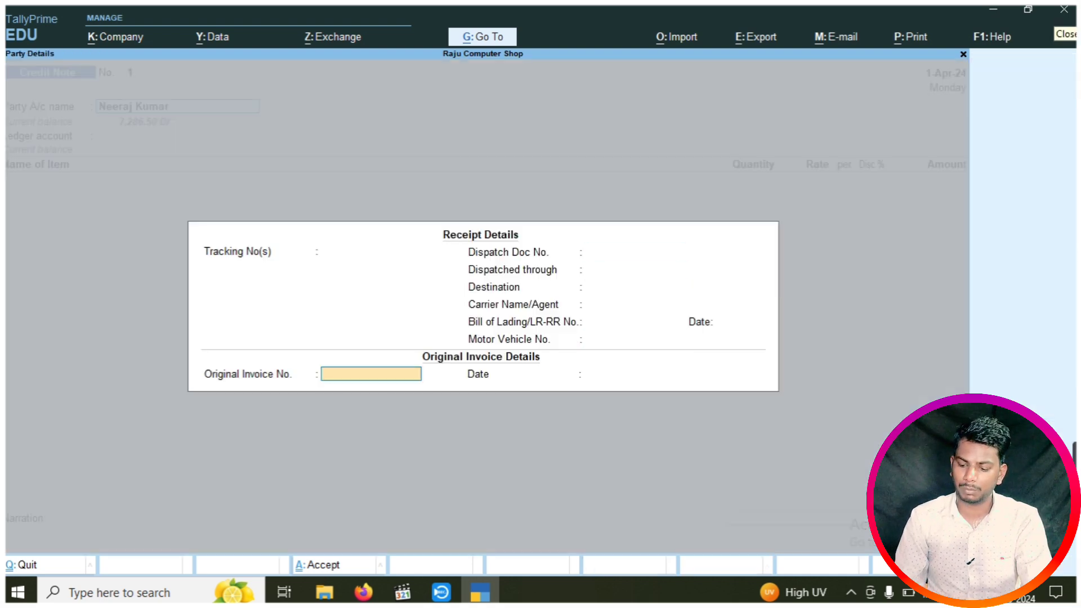
text(4584)
key(Return)
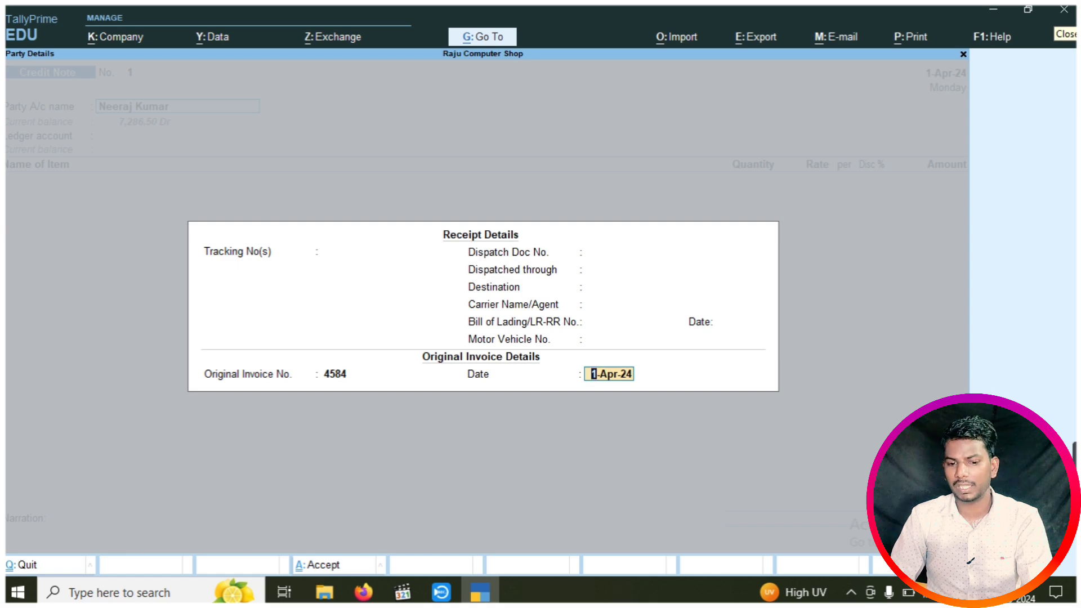
key(Return)
key(Return)
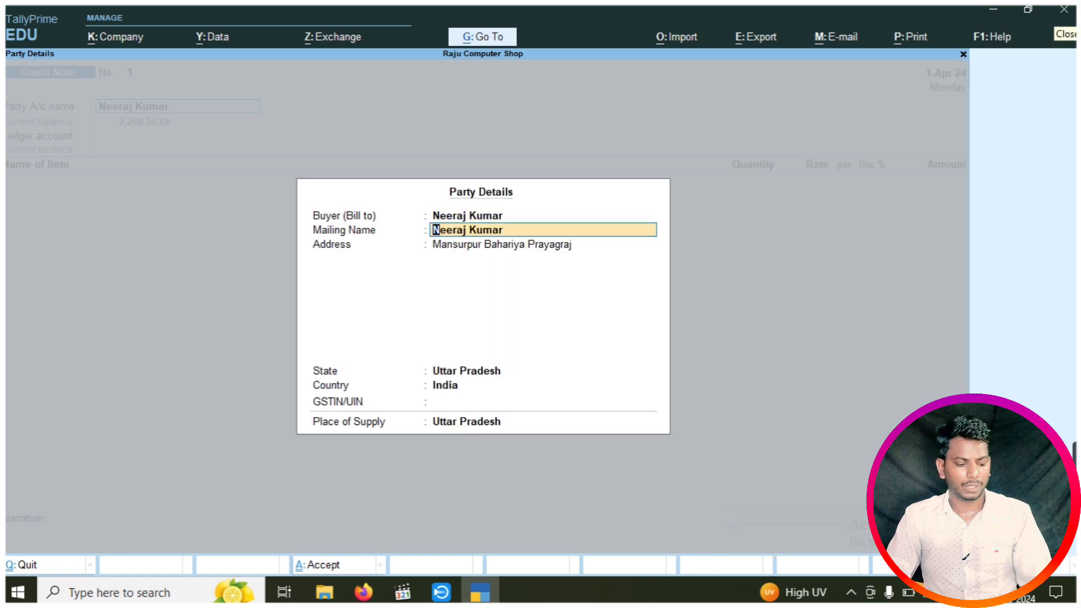
key(ctrl+a)
key(Return)
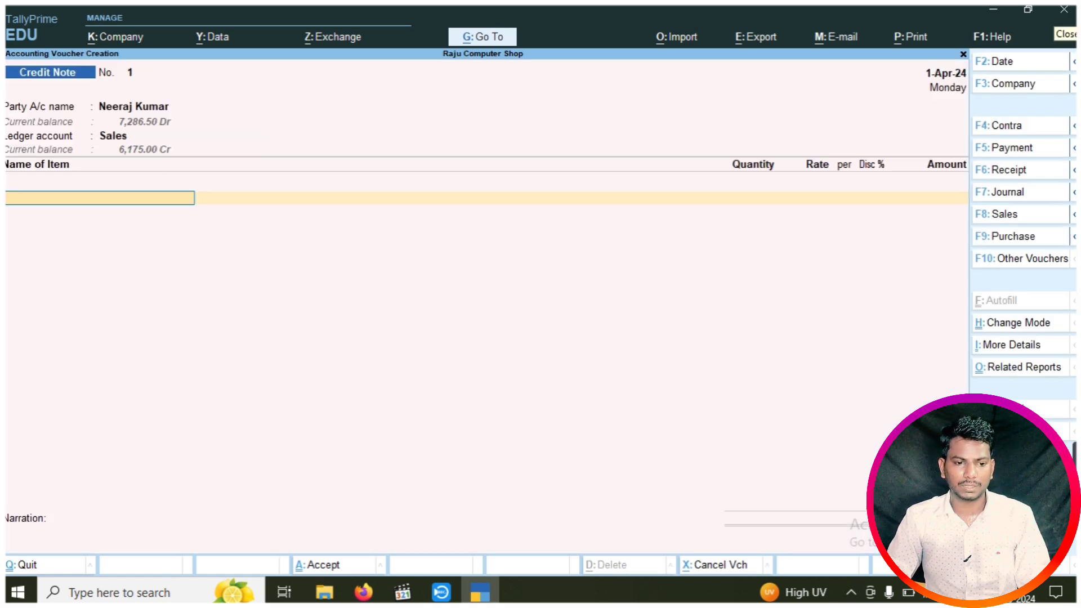
Add Keyboard: 10 pcs at 150.00 with 5% discount, totalling 1,425.00
key(Down)
key(Down)
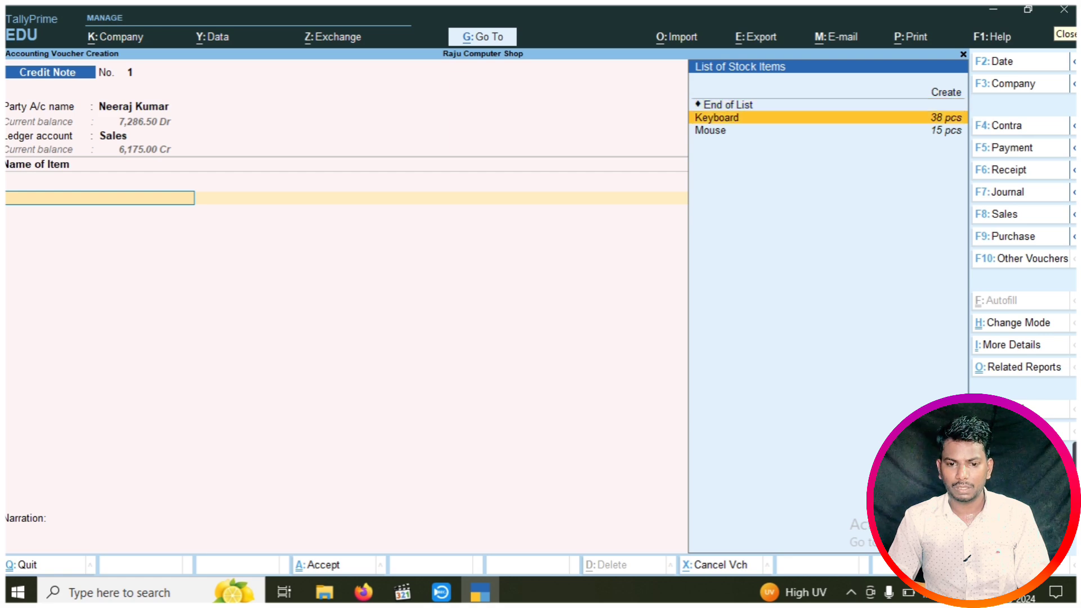
key(Return)
key(Return)
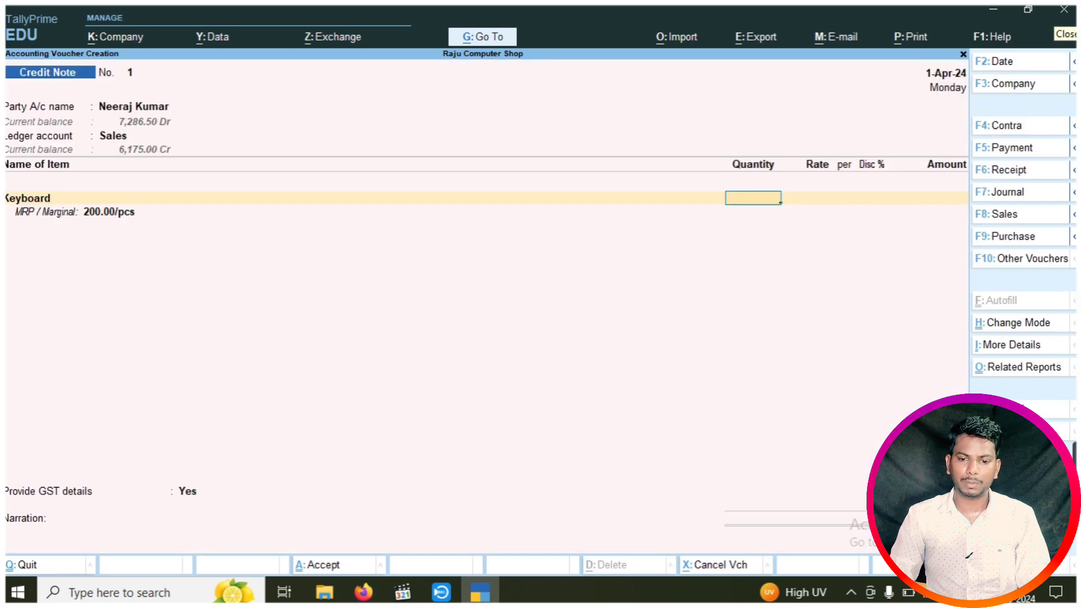
text(10)
key(Return)
key(Return)
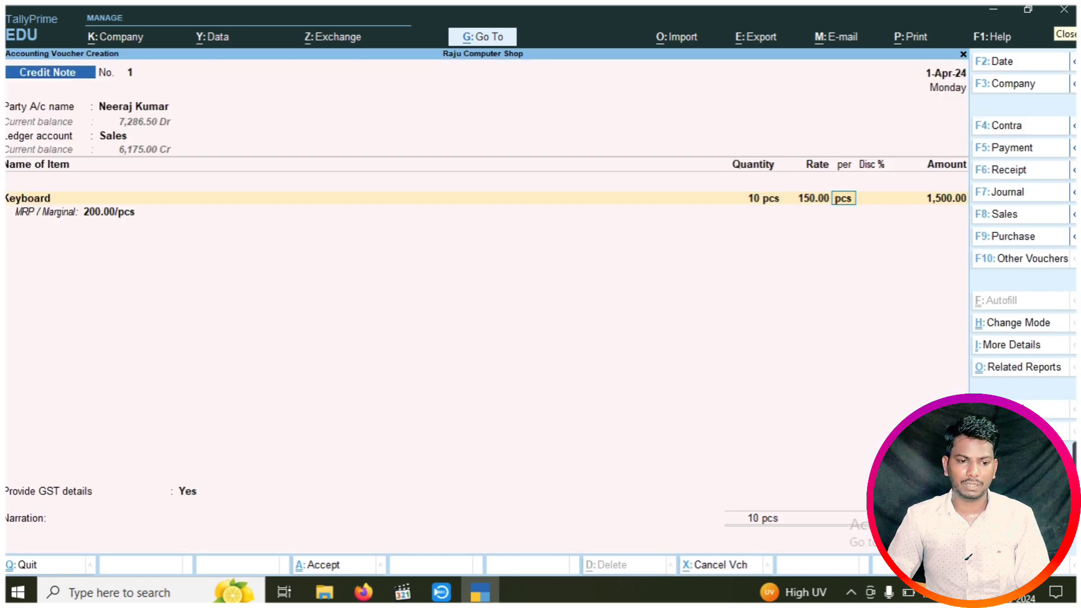
key(Return)
text(5)
key(Return)
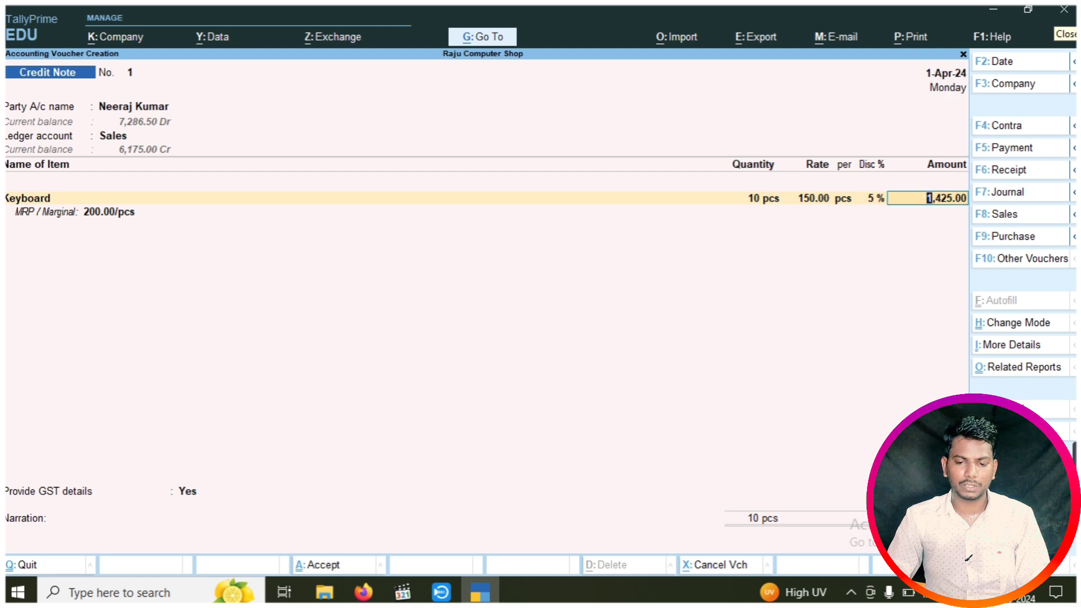
key(Return)
Add Mouse: 6 pcs at 100.00 with 5% discount, totalling 570.00
key(Down)
key(Down)
key(Down)
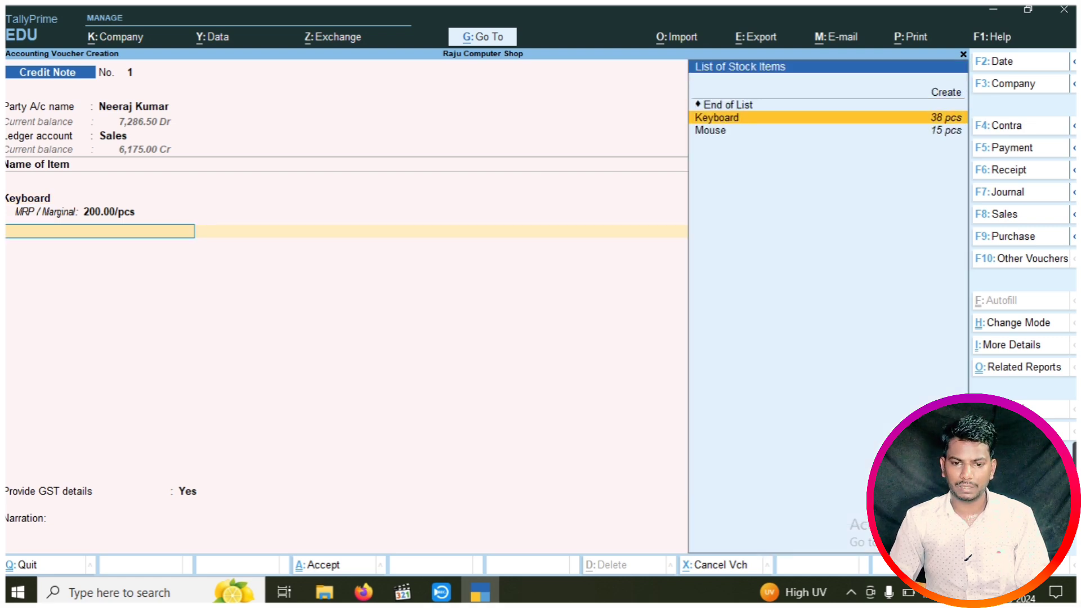
key(Return)
key(Return)
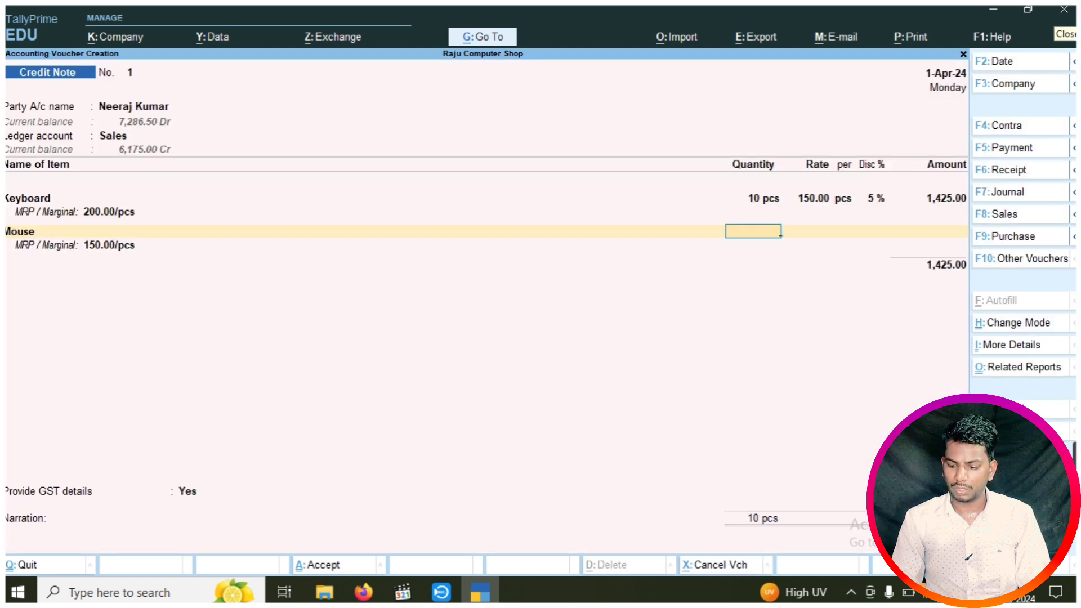
text(6)
key(Return)
key(Return)
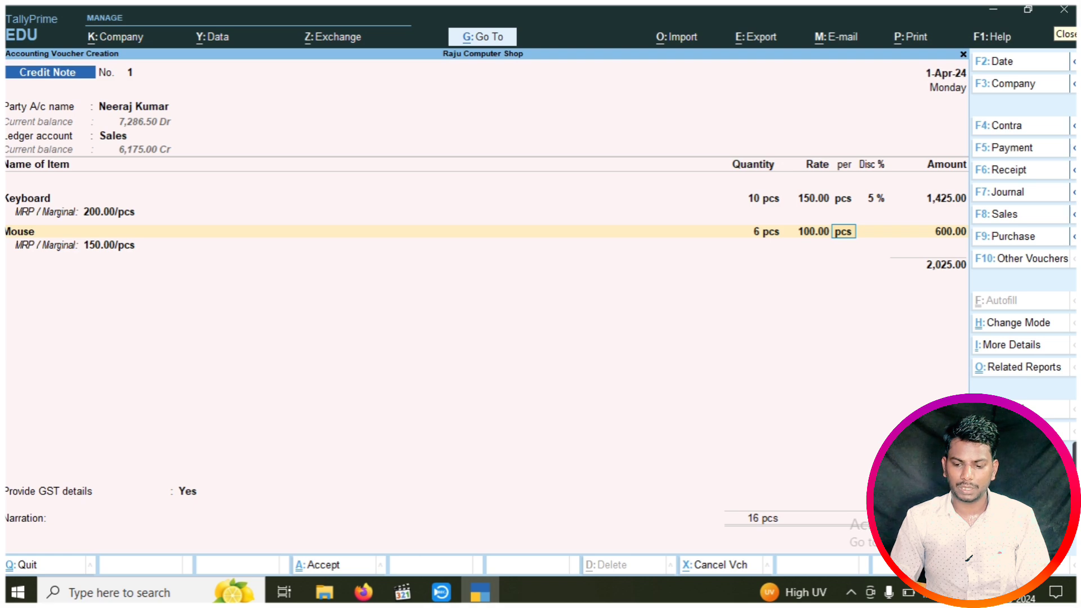
key(Return)
text(5)
key(Return)
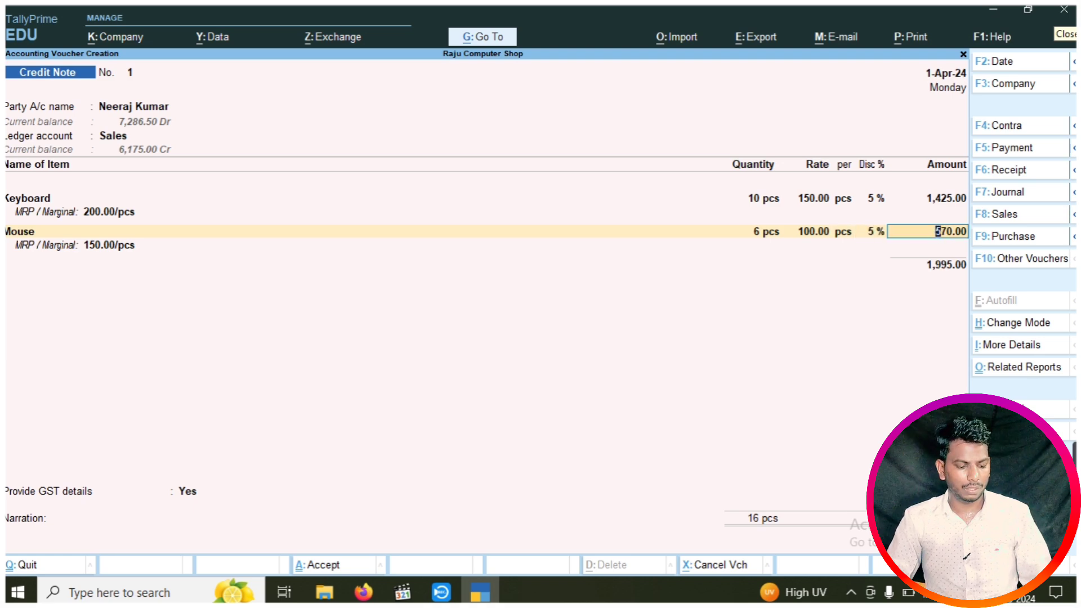
End the item list and add Central Tax (CGST) and State Tax (SGST) of 179.55 each
key(ctrl+a)
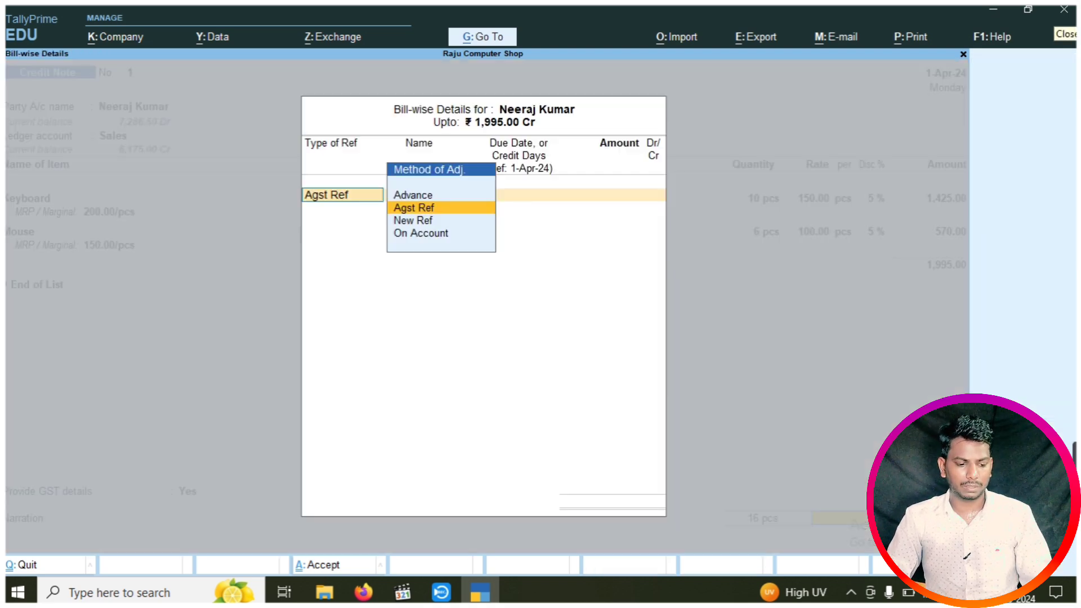
key(Escape)
key(Escape)
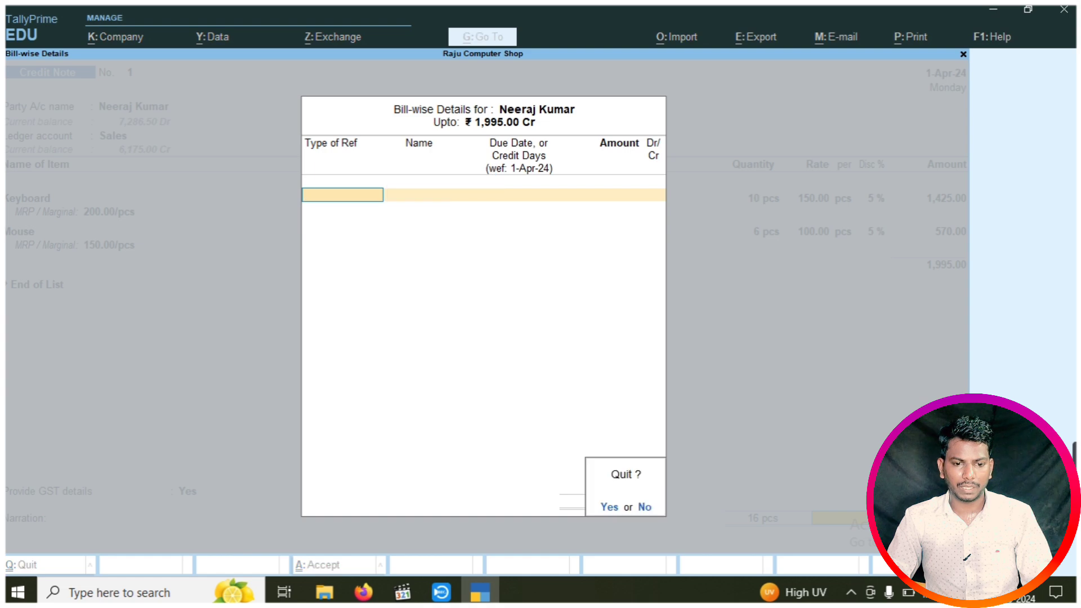
key(y)
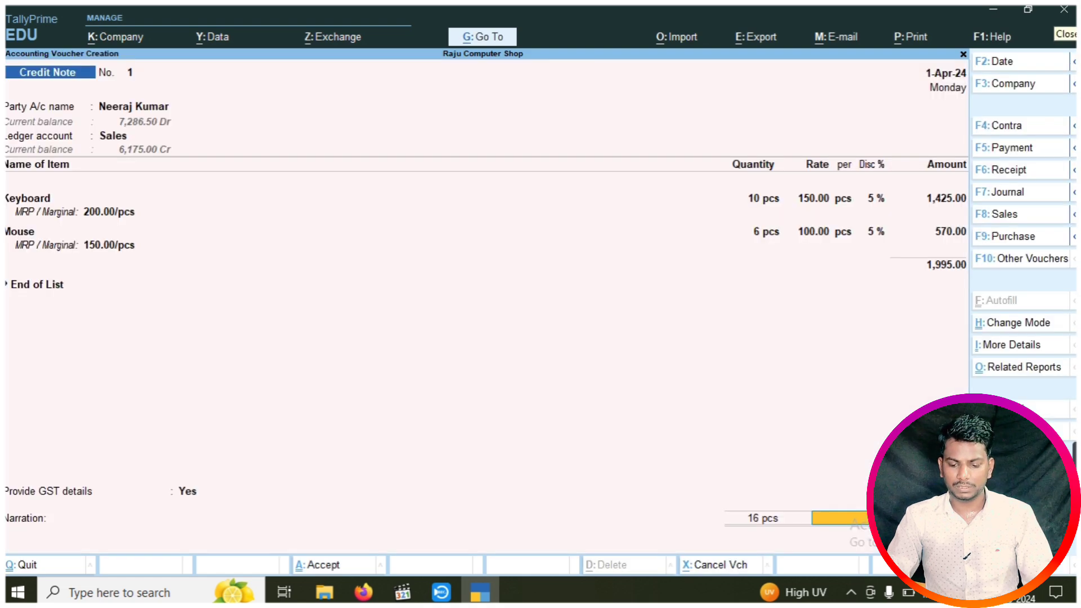
key(Return)
key(Return)
key(Return)
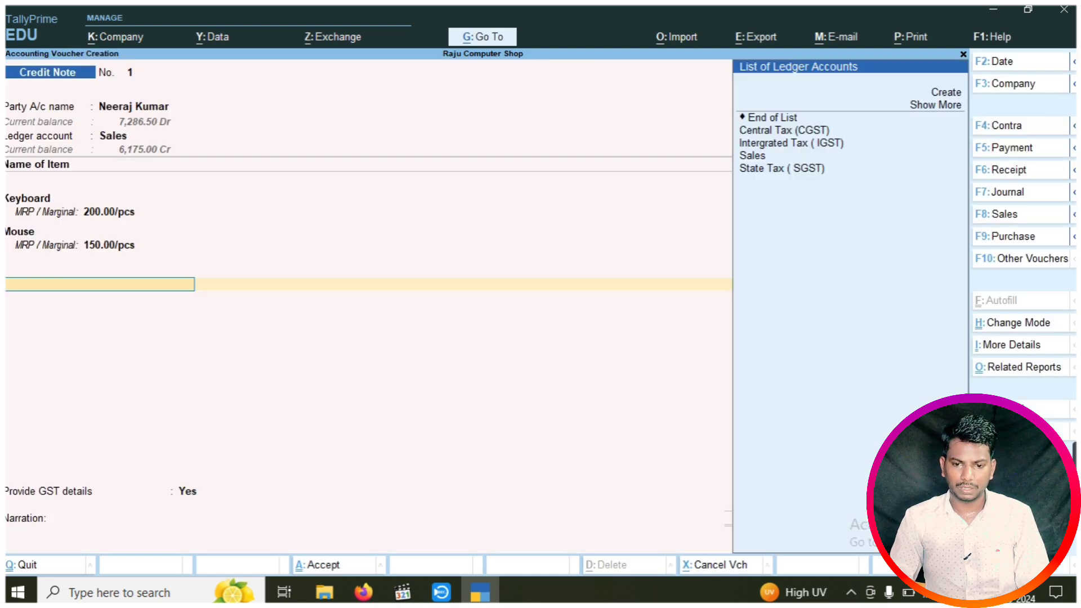
key(Up)
key(Down)
key(Down)
key(Return)
key(Return)
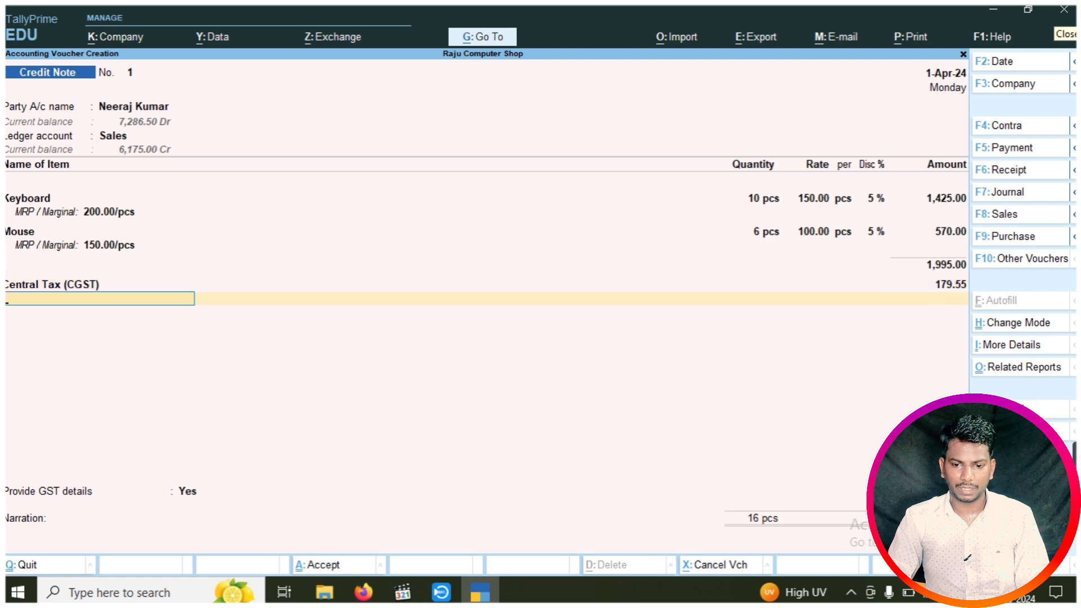
key(Down)
key(Down)
key(Down)
key(Down)
key(Down)
key(Return)
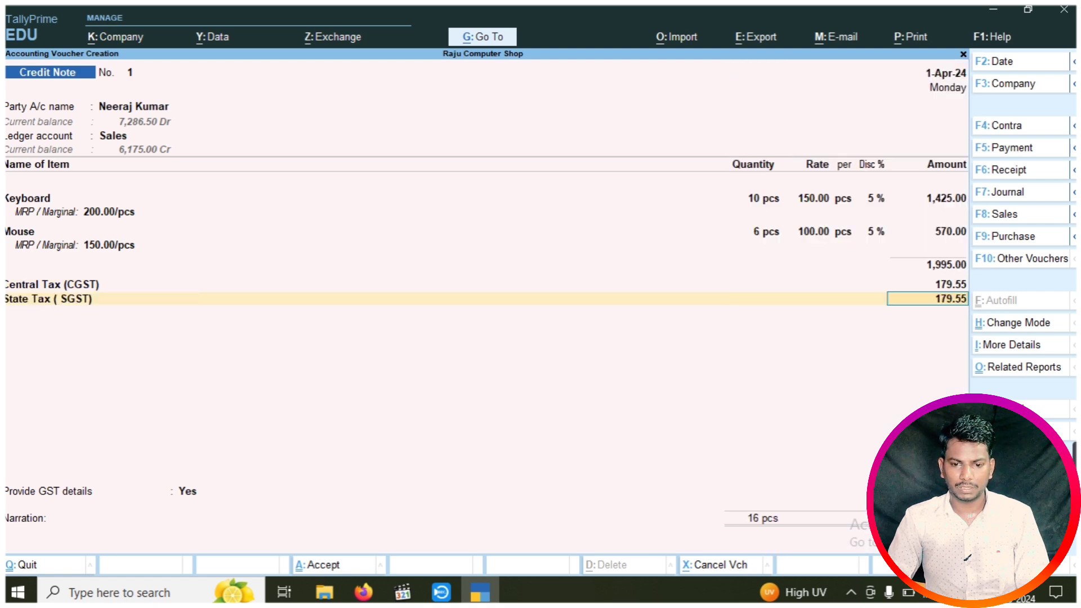
Set the bill-wise adjustment to Advance and save the credit note
key(Return)
key(Return)
key(Up)
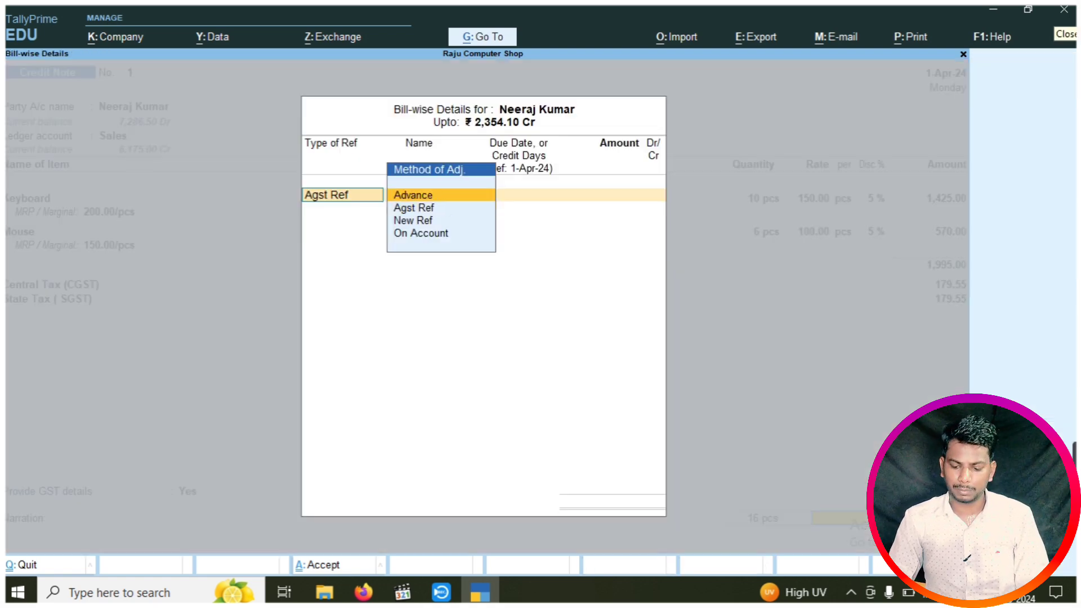
key(Return)
key(Return)
key(Return)
key(Return)
key(Return)
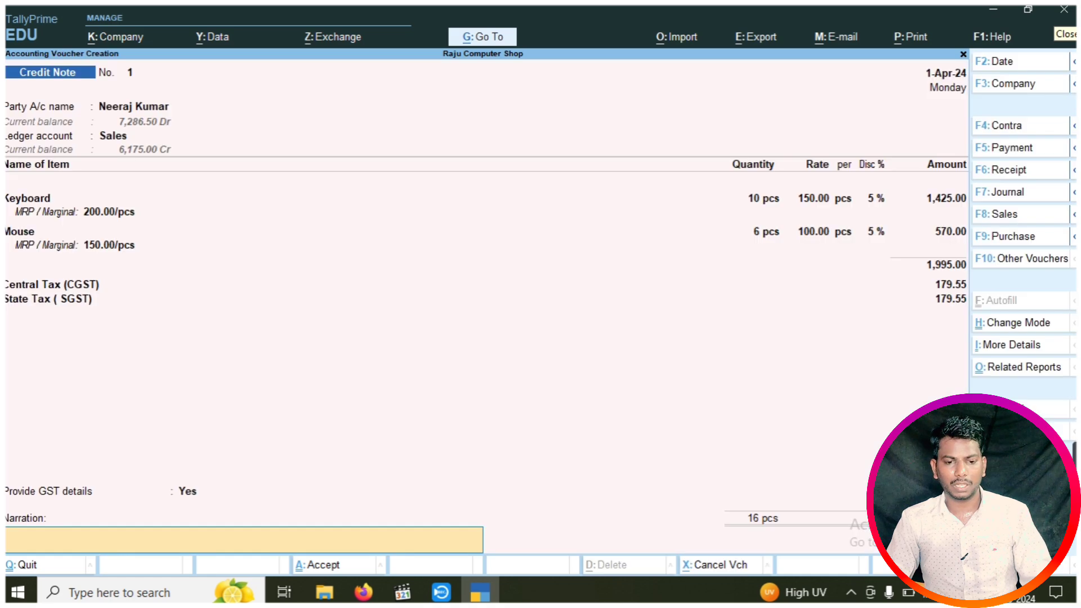
key(Return)
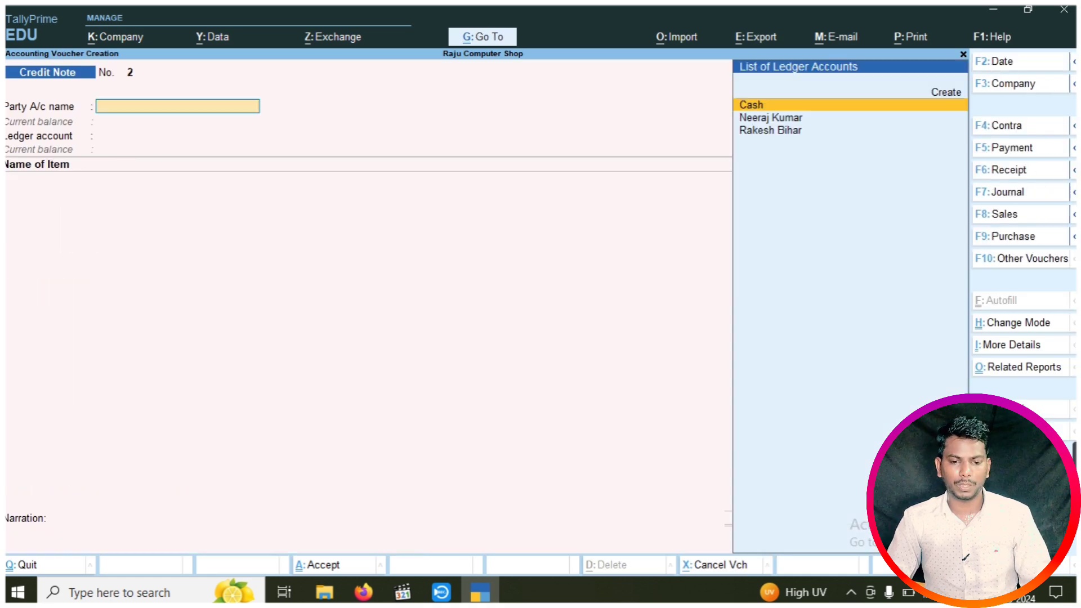
Reopen the 2,354.10 credit note from the 1-Apr-24 Day Book
key(Escape)
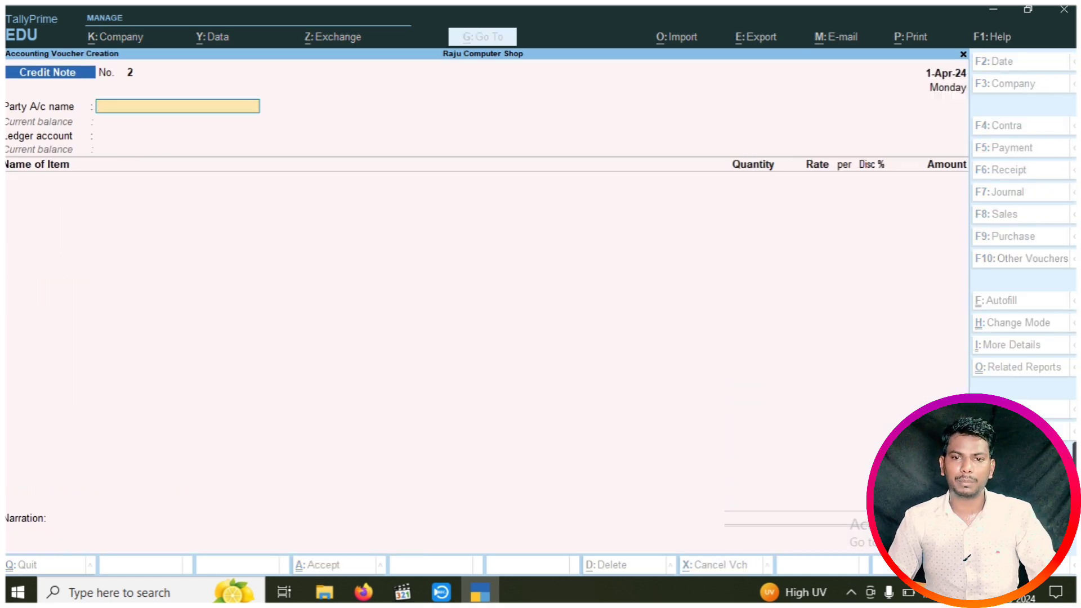
key(Down)
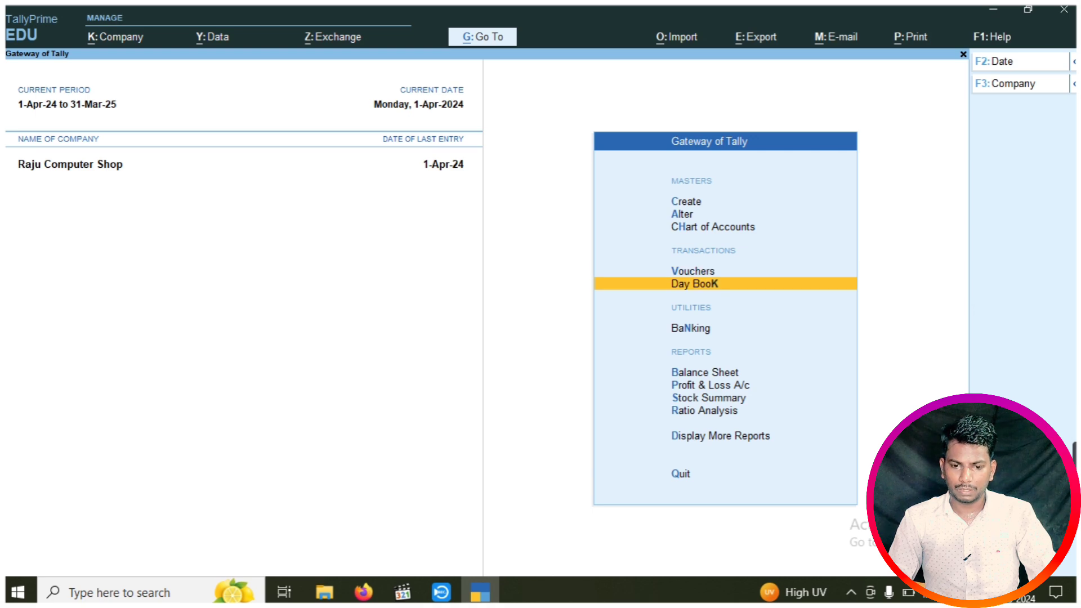
key(Return)
key(Down)
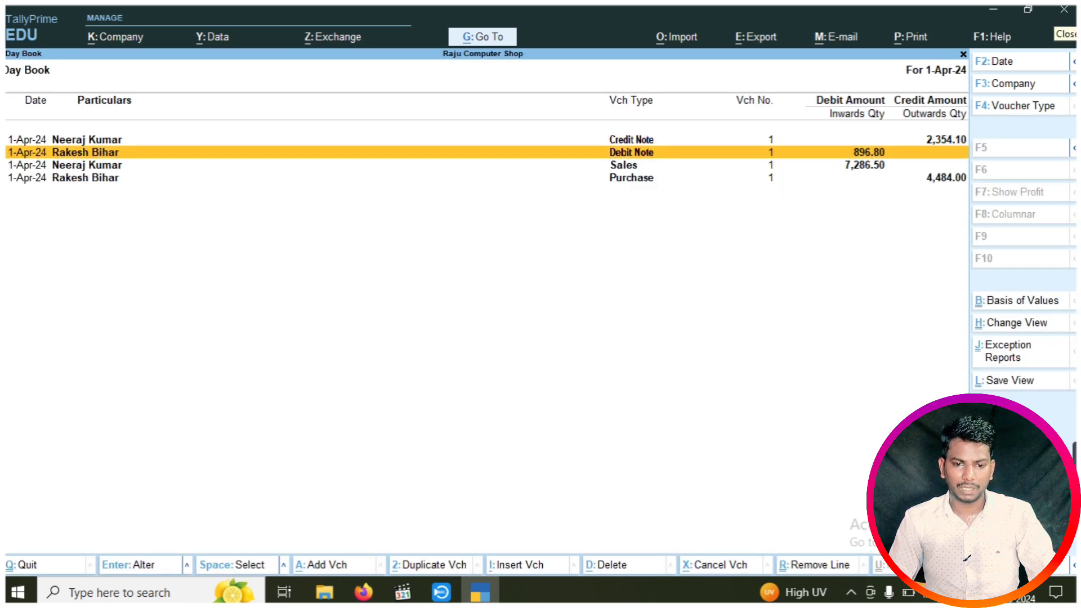
key(Up)
key(Return)
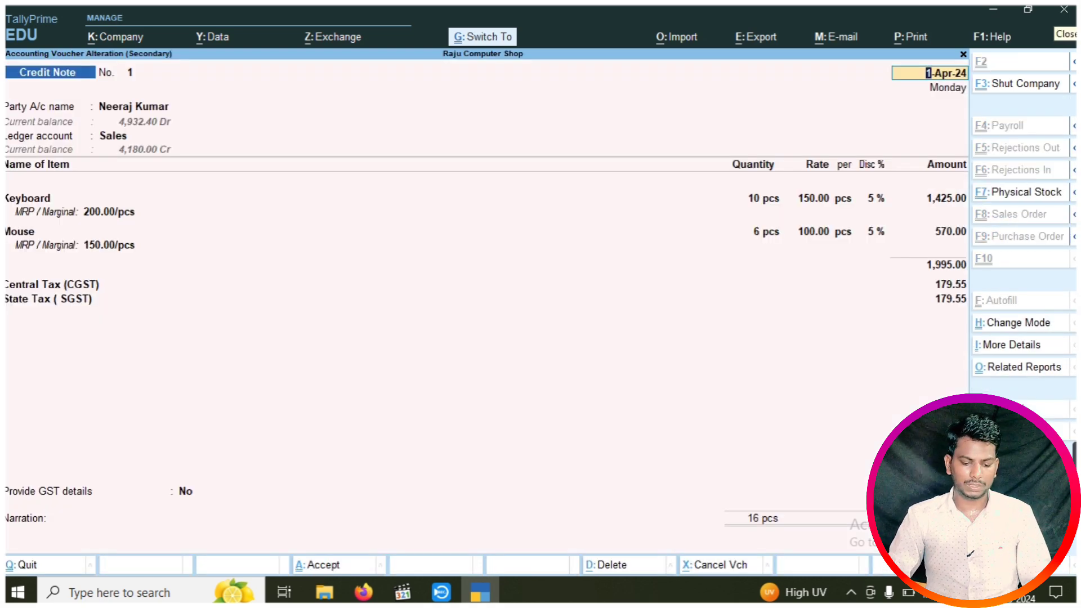
Preview the credit note printed as a Tax Invoice, then return to the voucher
key(ctrl+p)
key(i)
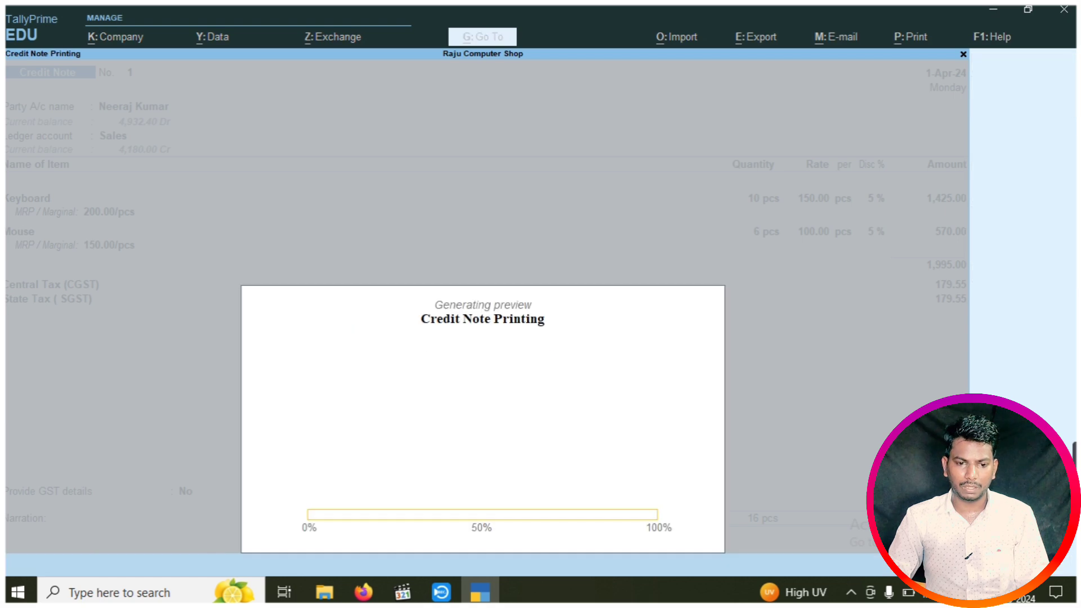
key(Return)
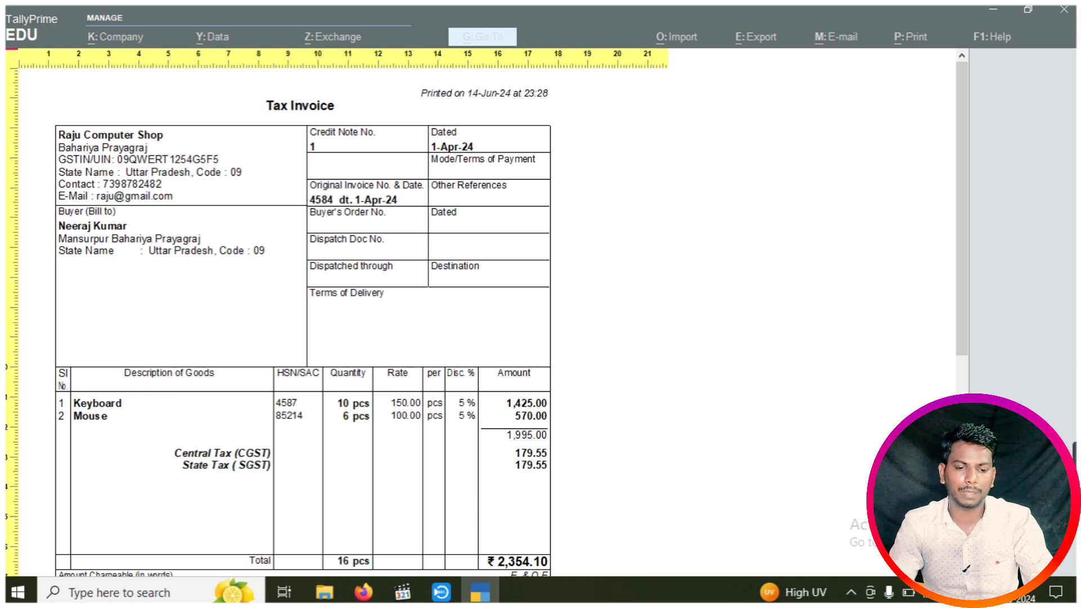
key(Escape)
key(Escape)
key(Escape)
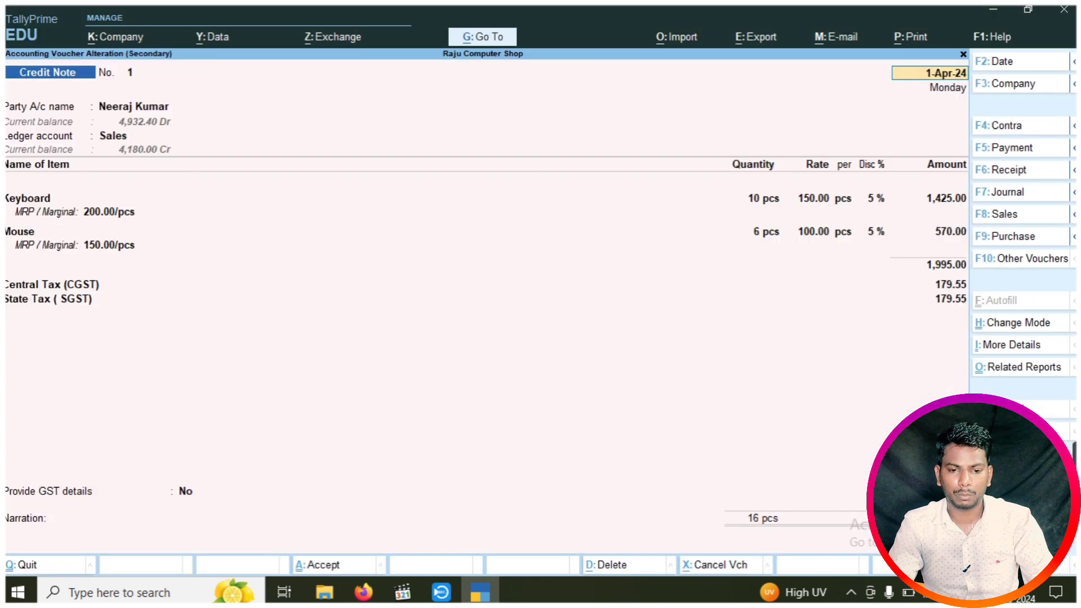
key(Escape)
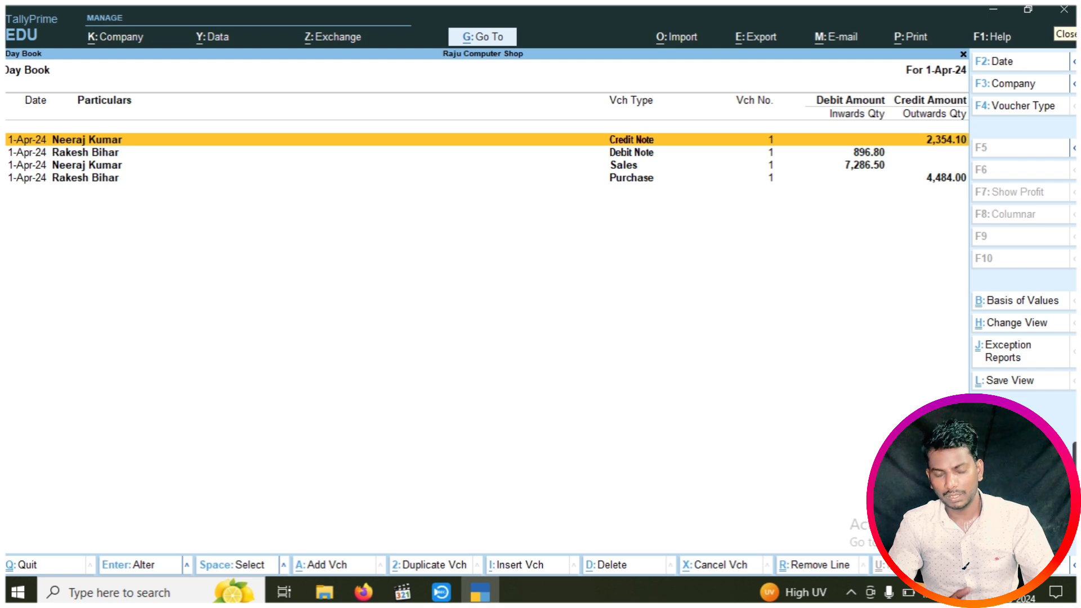